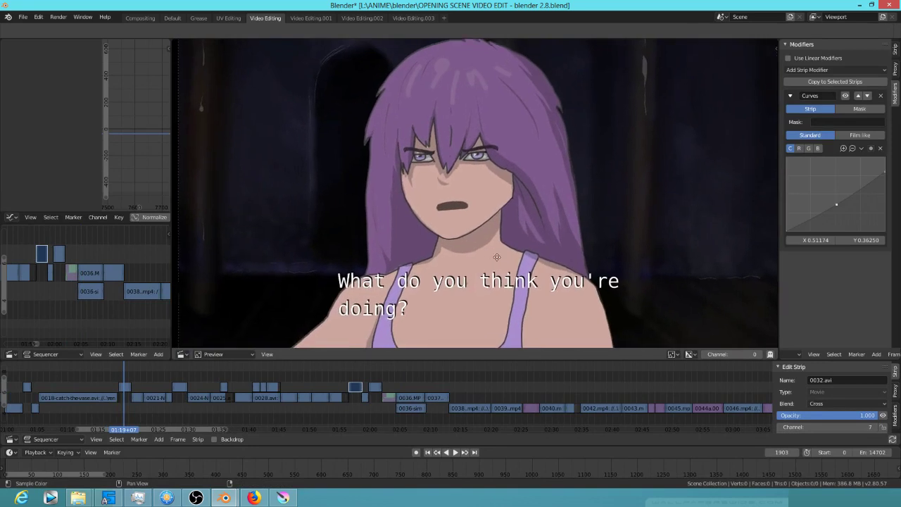
Play and scrub the edited sequence to compare the 0032.avi and 0034.mp4 shots
key(space)
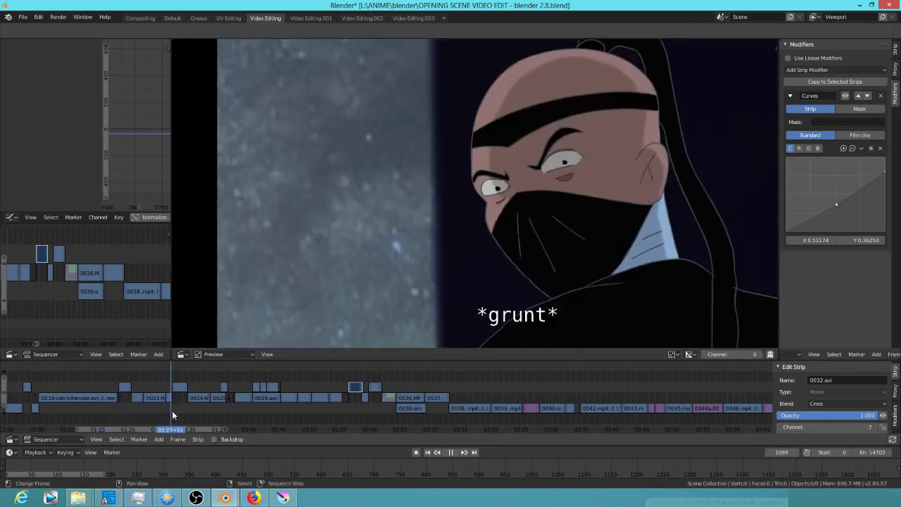
drag(172, 415, 354, 427)
key(space)
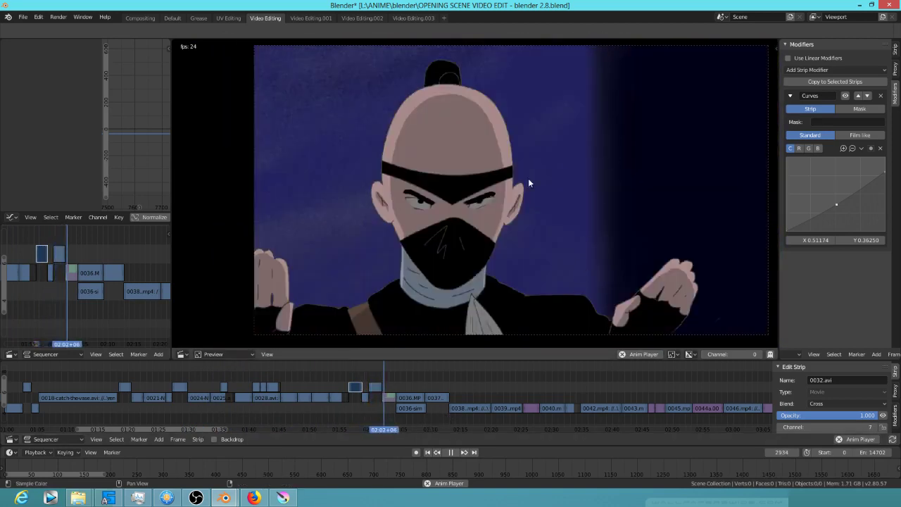
click(375, 404)
key(space)
click(360, 390)
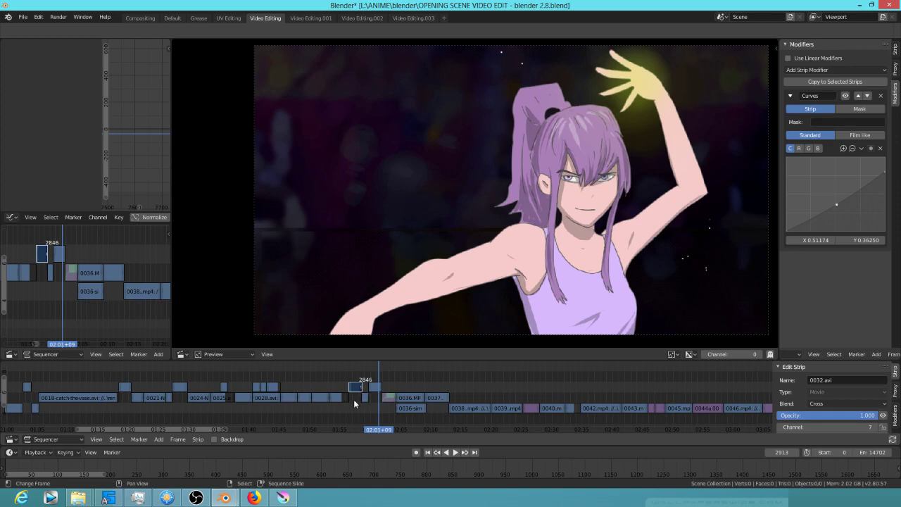
click(356, 402)
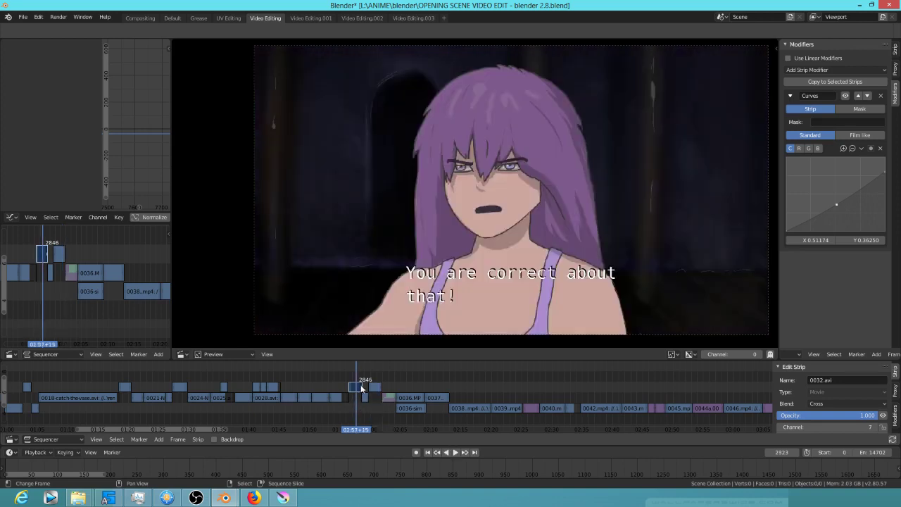
Copy the Curves modifier from strip 0032.avi to strip 0034.mp4, using the Replace option
click(373, 386)
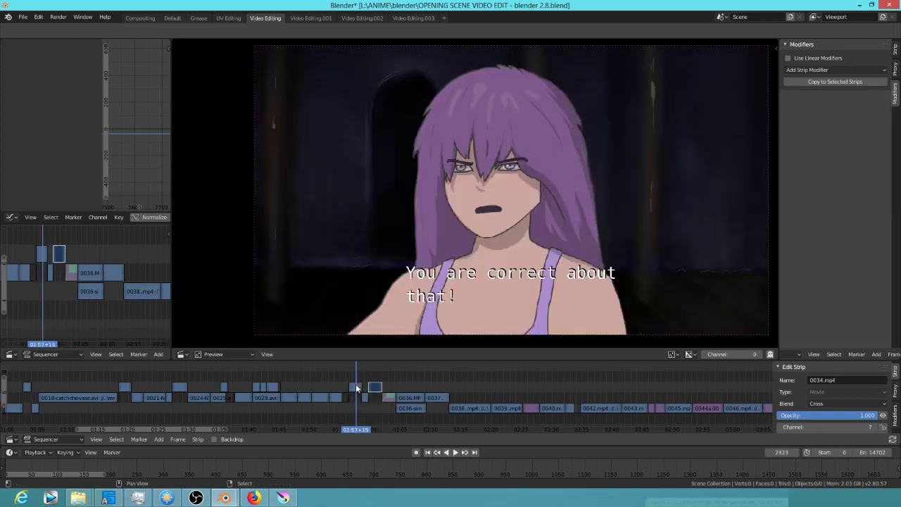
click(354, 386)
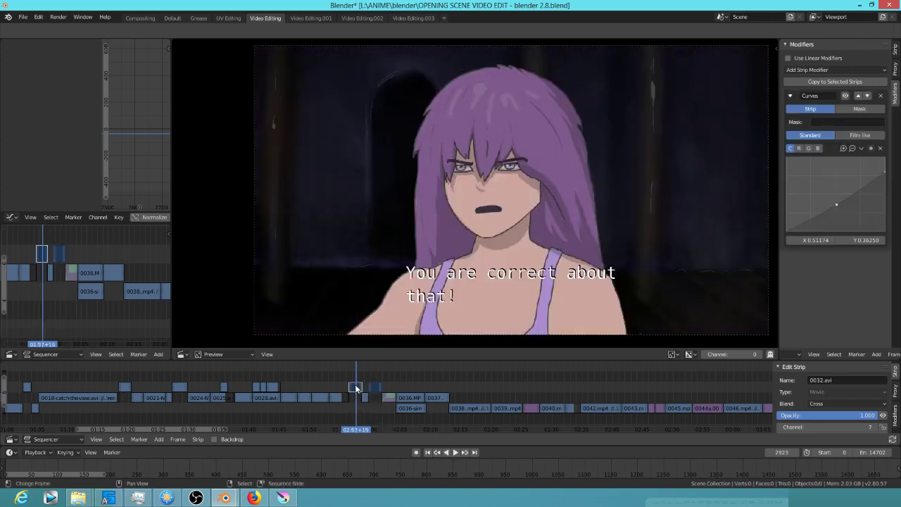
click(835, 81)
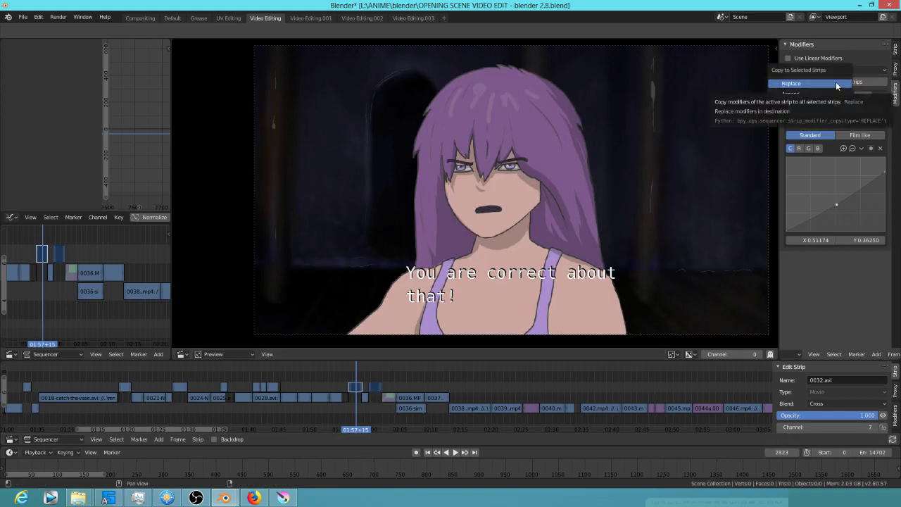
click(836, 83)
Toggle the Curves modifier on strip 0034.mp4 to compare the shot with and without it
mouse_move(377, 367)
mouse_down()
mouse_move(366, 366)
mouse_move(379, 365)
mouse_up()
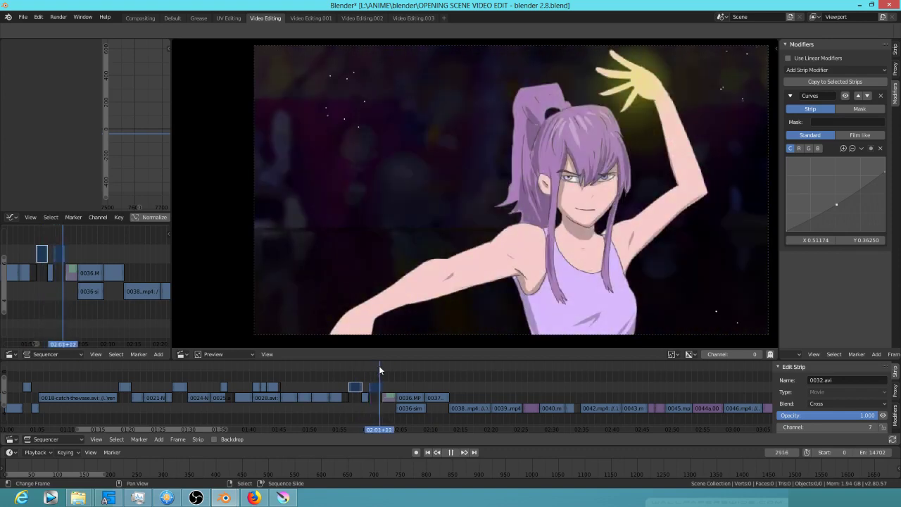
click(376, 389)
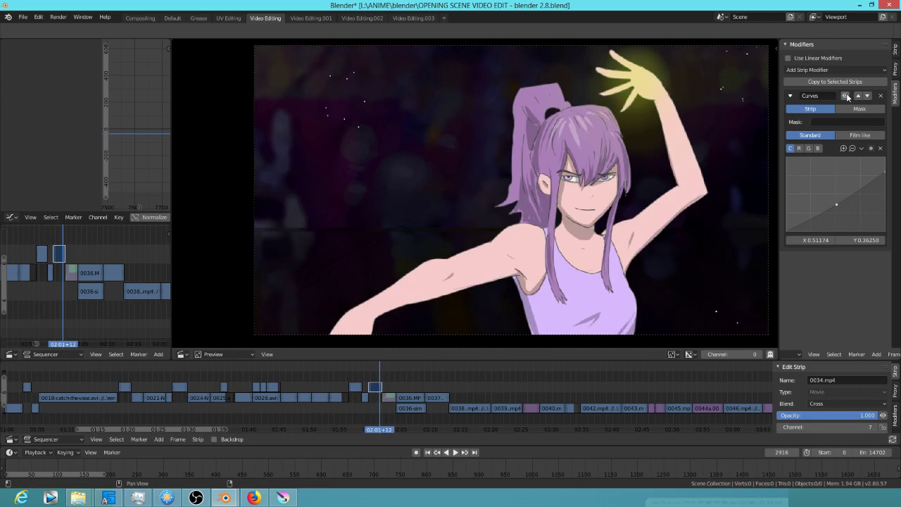
click(845, 95)
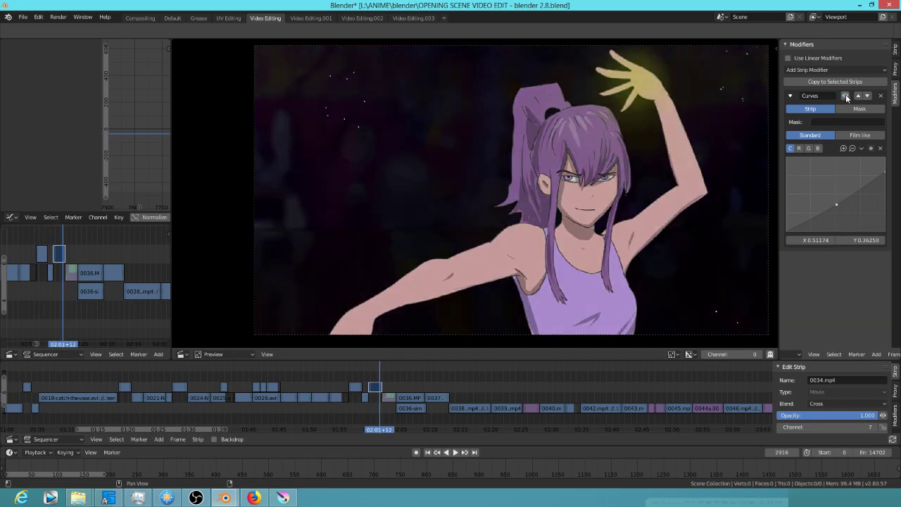
click(845, 95)
click(846, 95)
Toggle the Curves modifier on strip 0032.avi for comparison and play back the 0034.mp4 shot
click(351, 378)
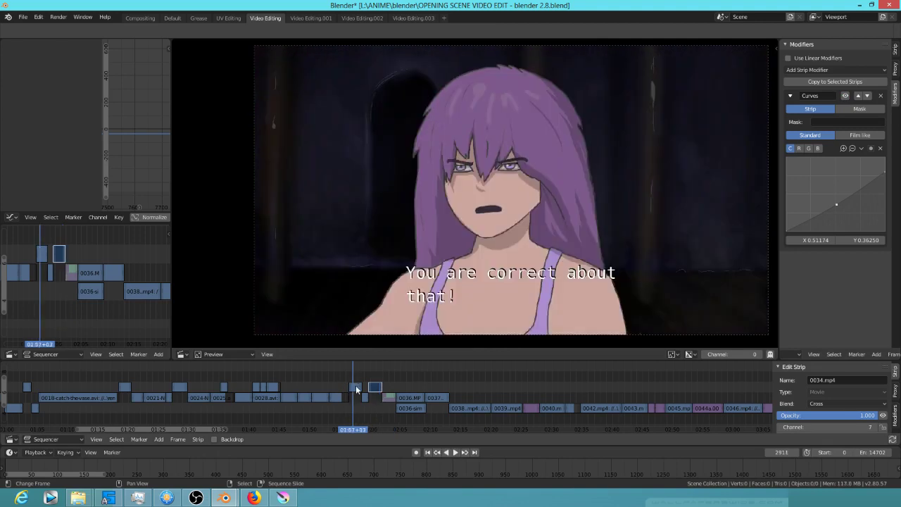
right_click(355, 387)
click(845, 95)
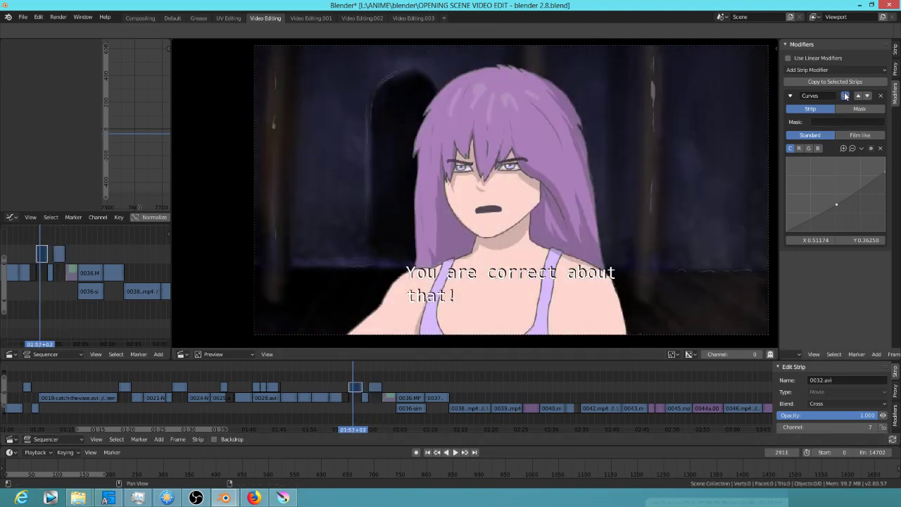
click(846, 95)
click(376, 375)
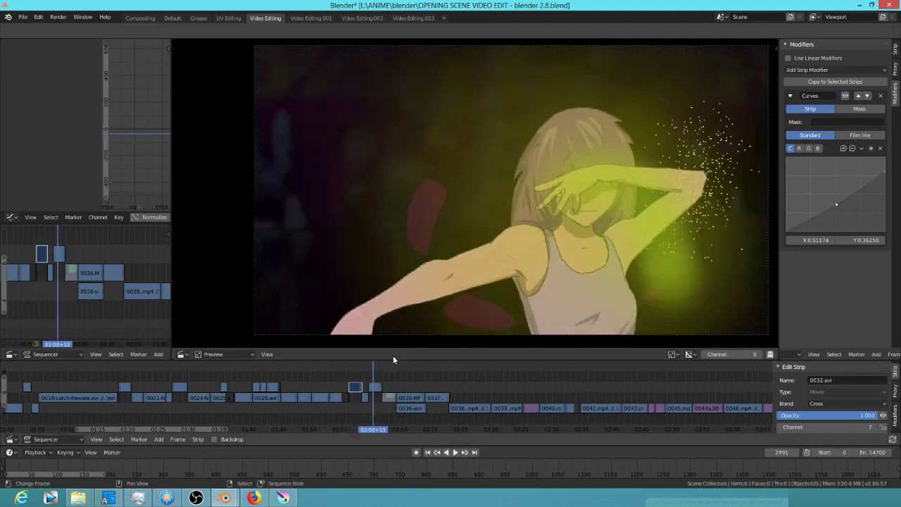
key(space)
key(space)
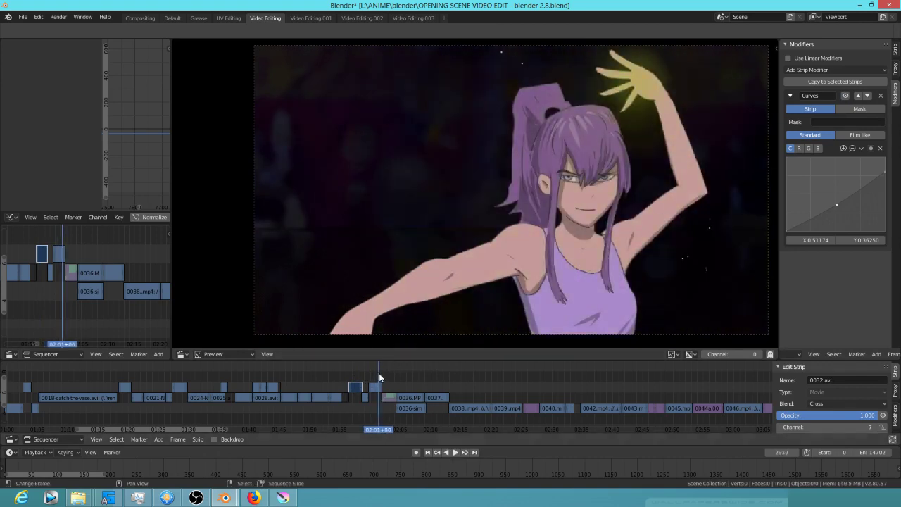
drag(884, 176, 884, 161)
drag(836, 204, 837, 204)
key(ctrl+z)
key(ctrl+z)
Raise the upper end point of the Curves modifier on strip 0034.mp4 to Y 1.0
click(355, 377)
click(376, 380)
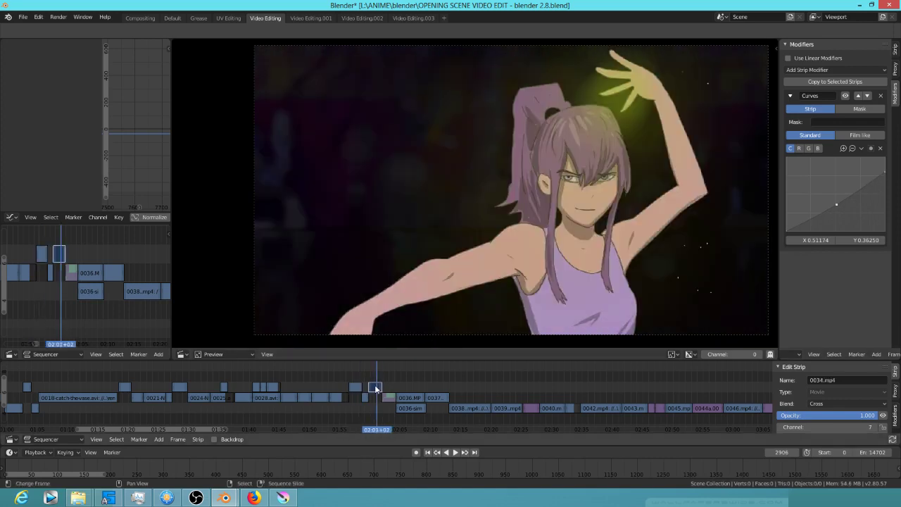
drag(885, 176, 884, 158)
right_click(836, 206)
click(836, 205)
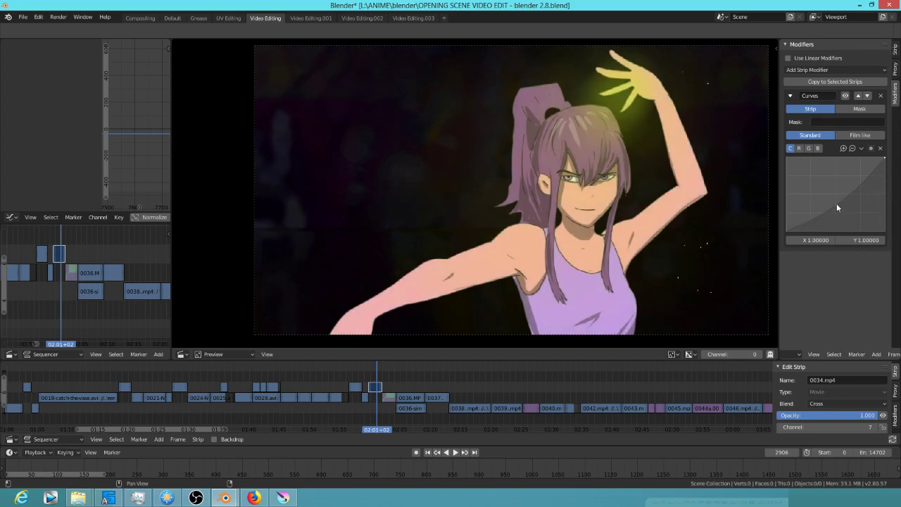
Replace the curve's middle point with one at about X 0.526, Y 0.438, with the end point at 1.0
click(836, 204)
click(880, 147)
drag(838, 194, 837, 197)
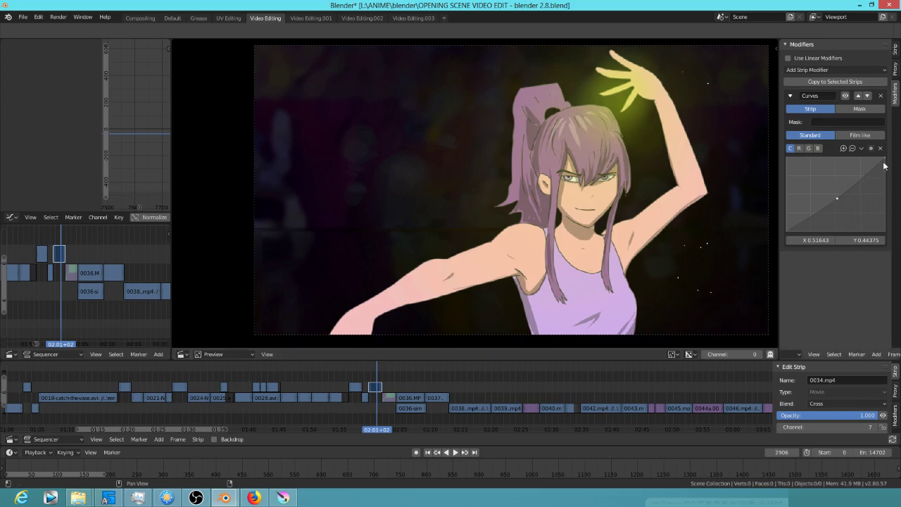
mouse_move(884, 163)
mouse_down()
mouse_move(886, 174)
mouse_move(885, 157)
mouse_up()
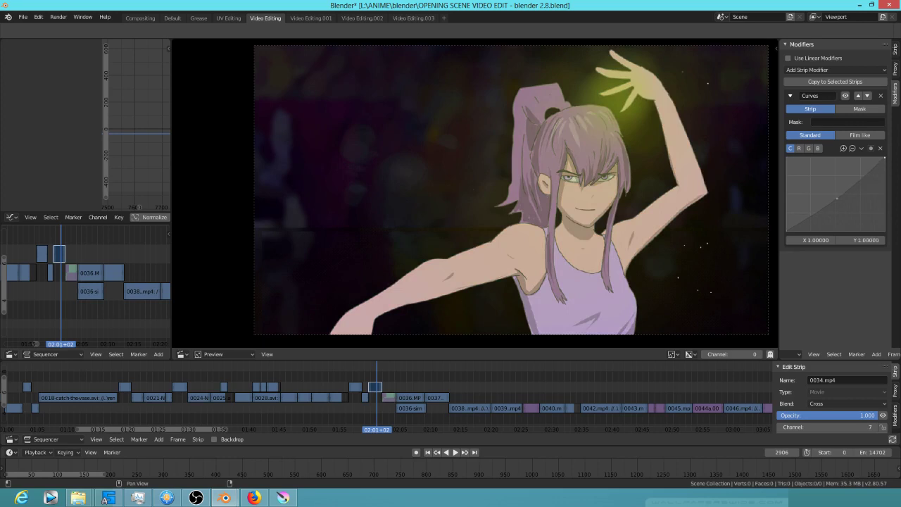
drag(837, 200, 838, 197)
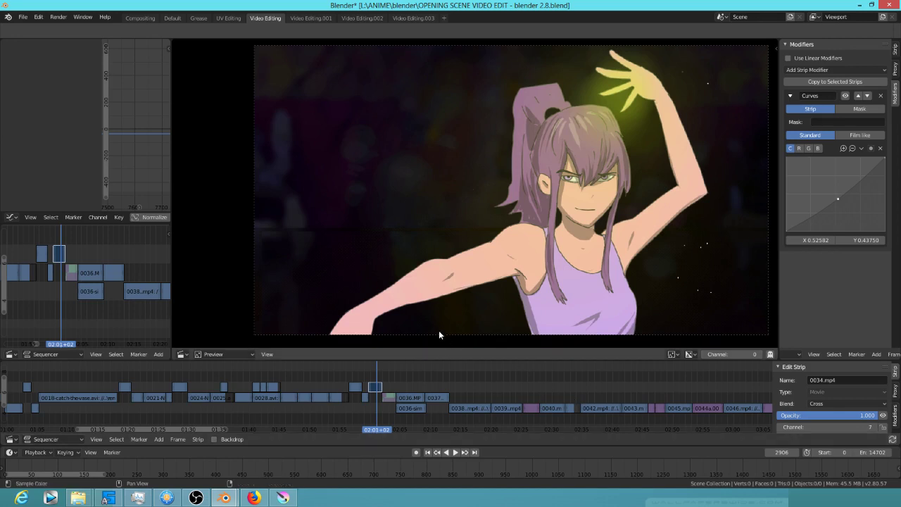
Select strip 0036.MP4 and toggle its visibility to compare it with the simplified version of the shot
drag(374, 371, 402, 374)
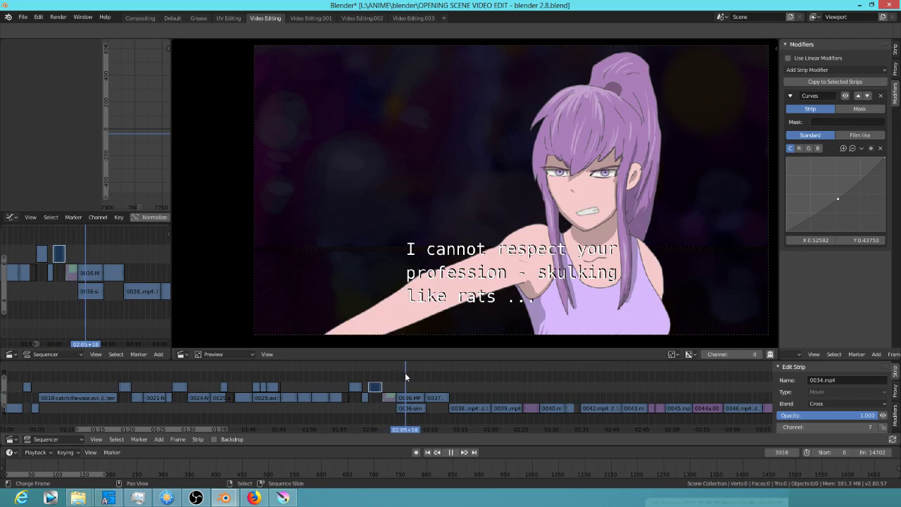
key(space)
scroll(405, 378, up, 3)
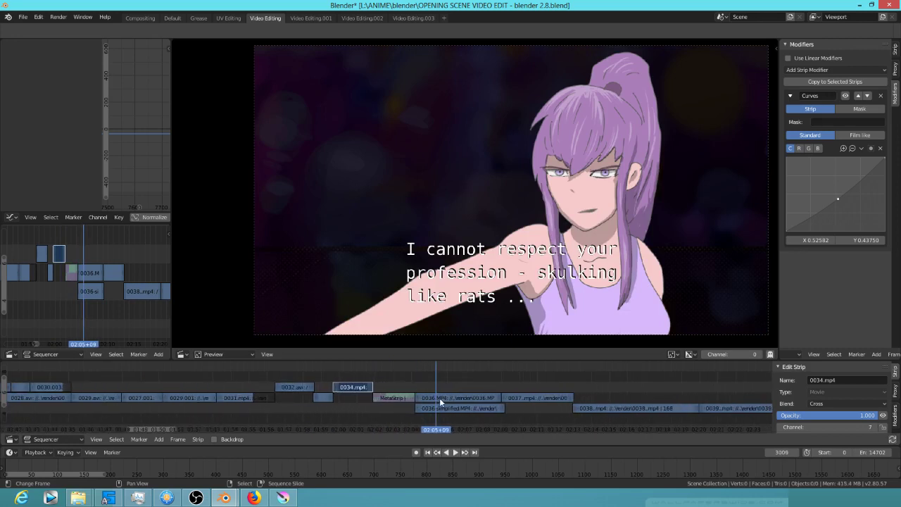
click(439, 398)
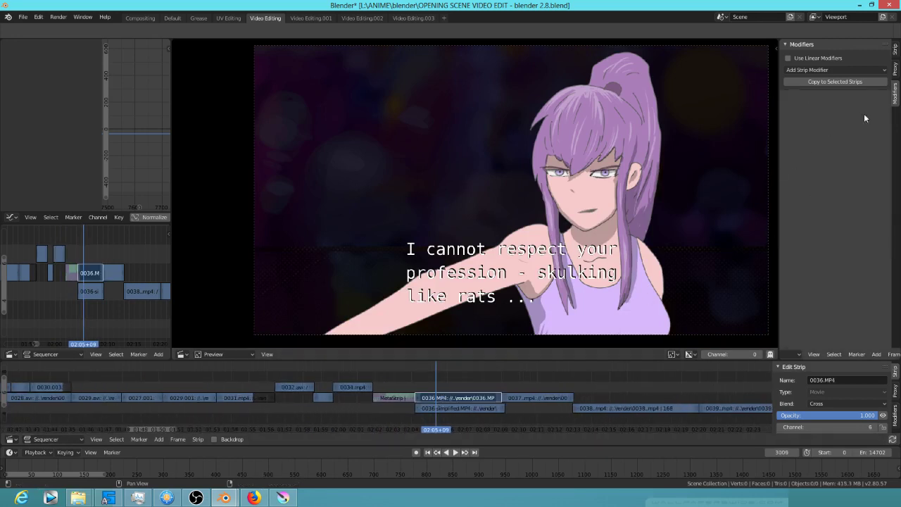
click(895, 50)
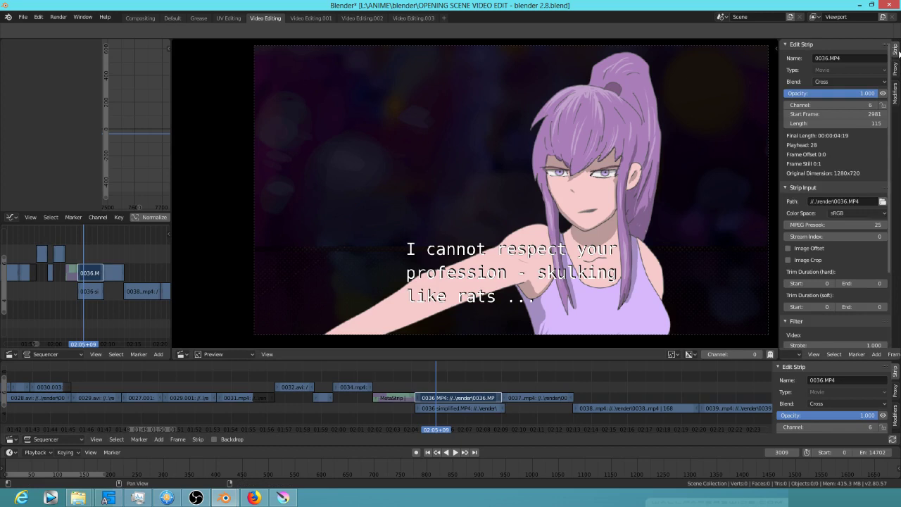
click(884, 94)
click(884, 94)
click(884, 94)
click(884, 95)
Play back the 0036.MP4 shot and stop at frame 3039
click(414, 378)
key(space)
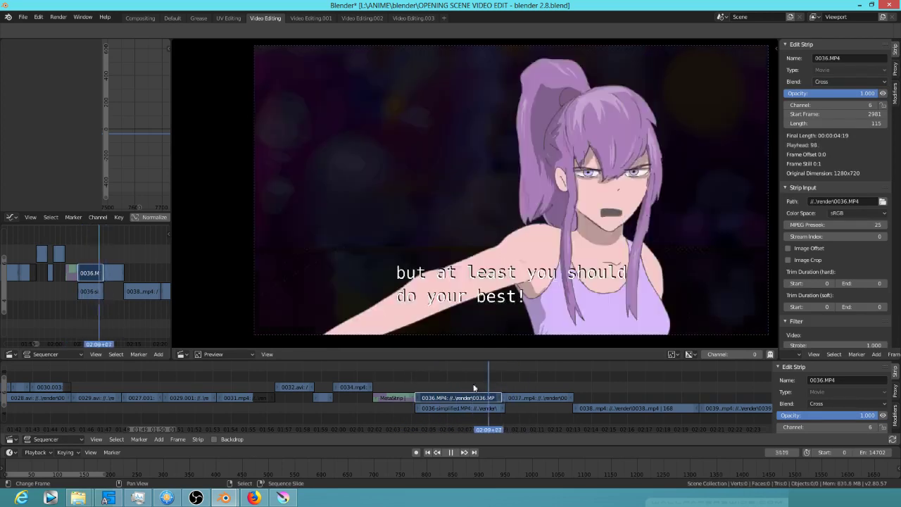
click(458, 384)
key(space)
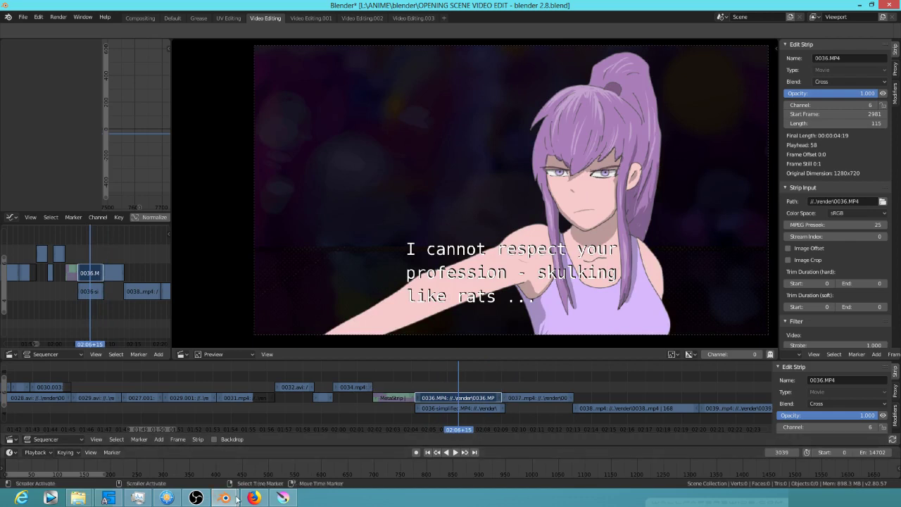
Switch to the other Blender window and save its untitled scene as 0036 in the blender folder
mouse_move(225, 498)
click(179, 437)
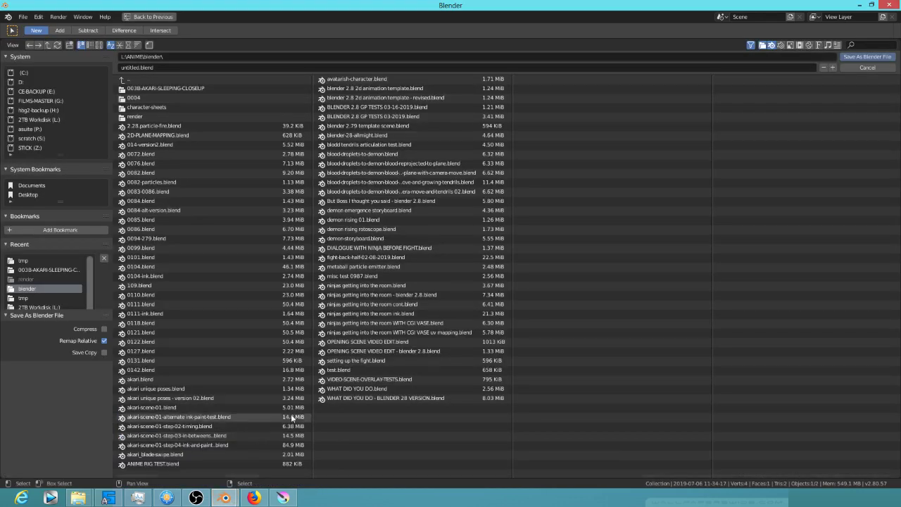
click(230, 498)
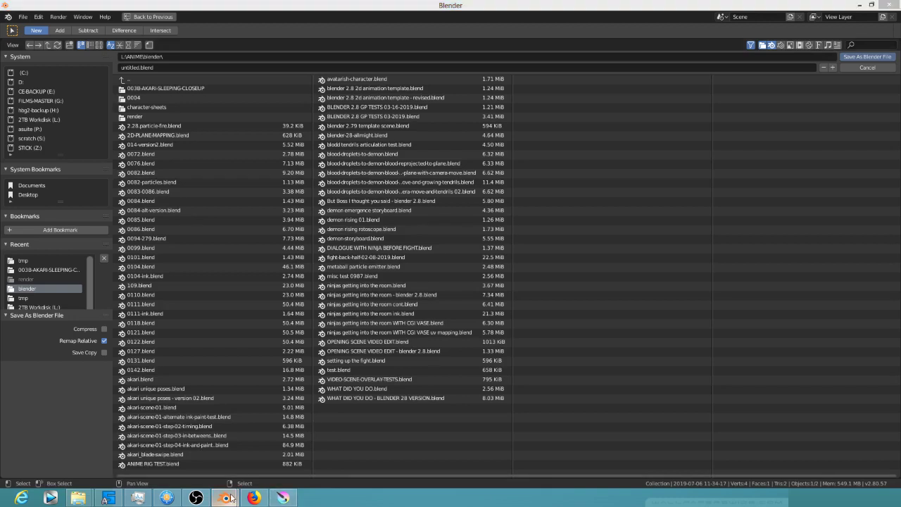
click(402, 451)
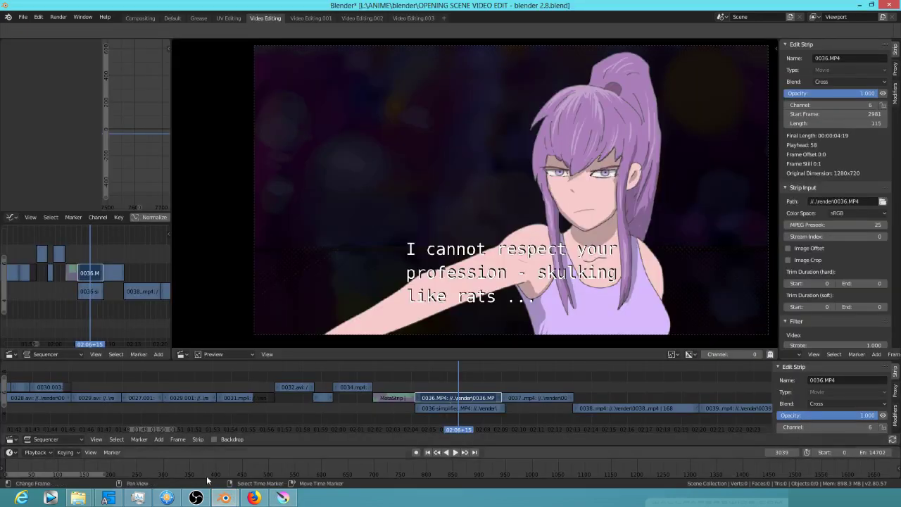
mouse_move(226, 497)
click(183, 442)
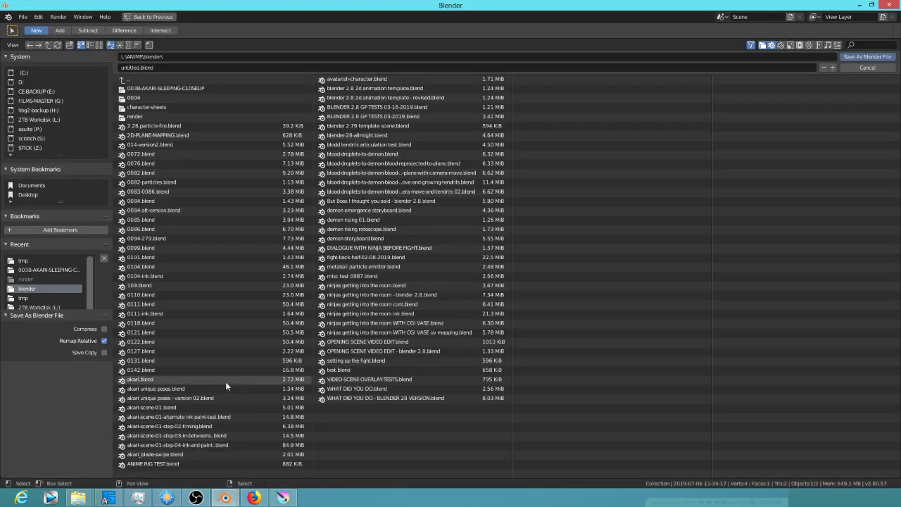
click(172, 65)
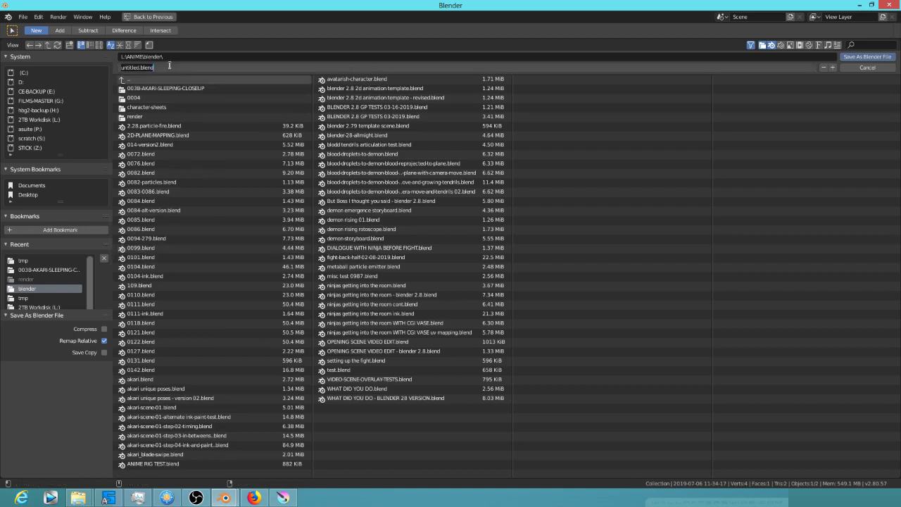
text(0036)
key(Return)
Check the edit window again and play the webcam reference footage in the 0036 scene from frame 0
drag(437, 425, 115, 447)
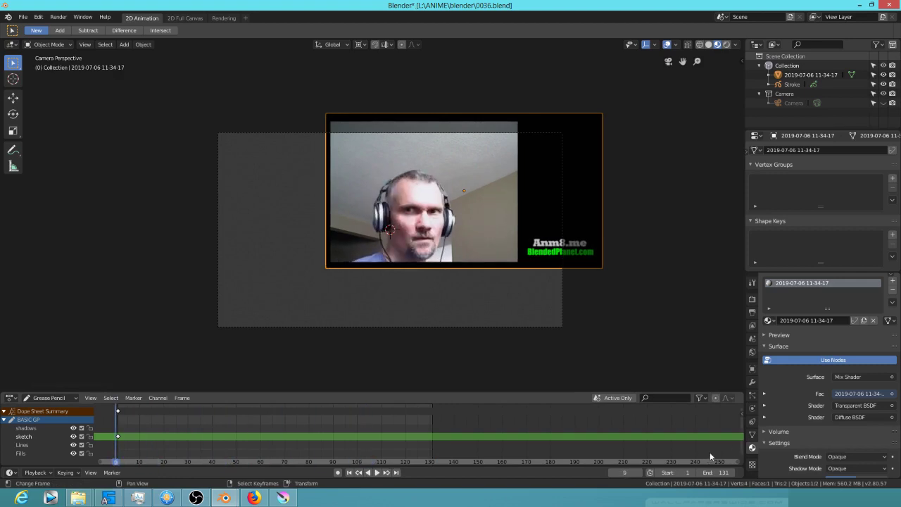
key(alt+Tab)
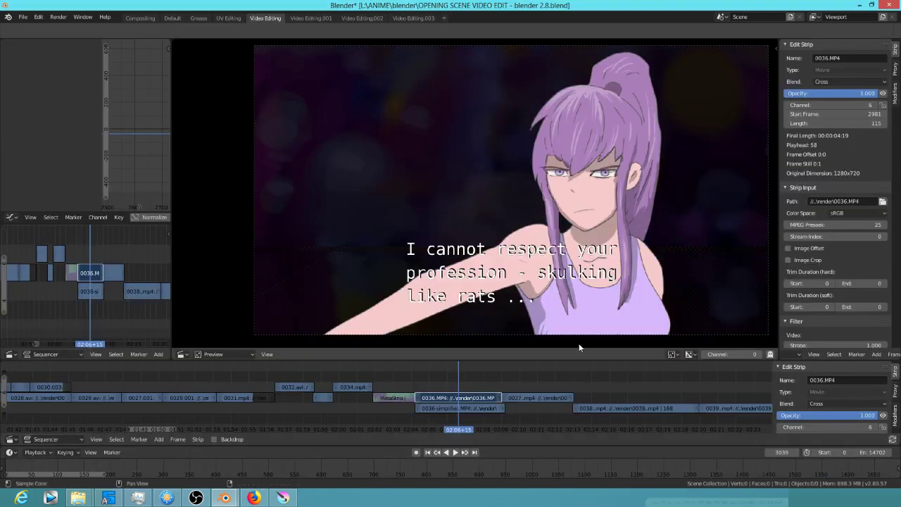
key(alt+Tab)
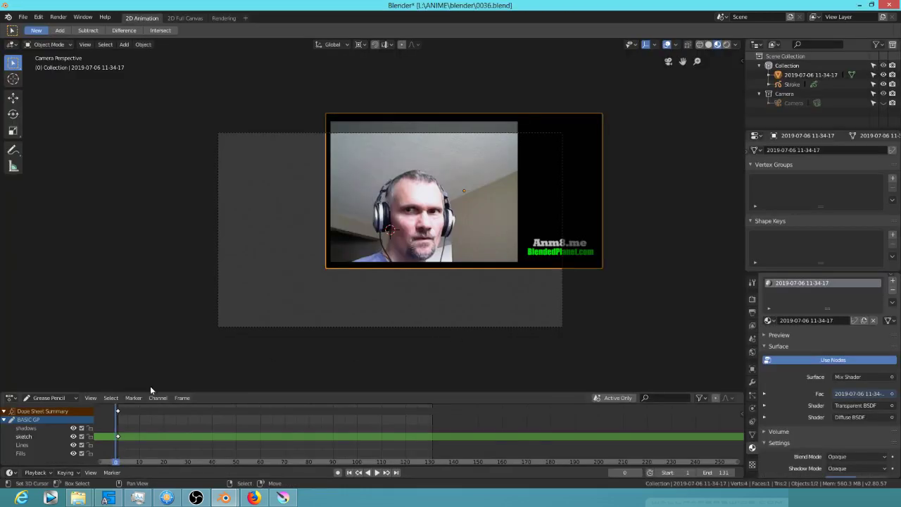
key(space)
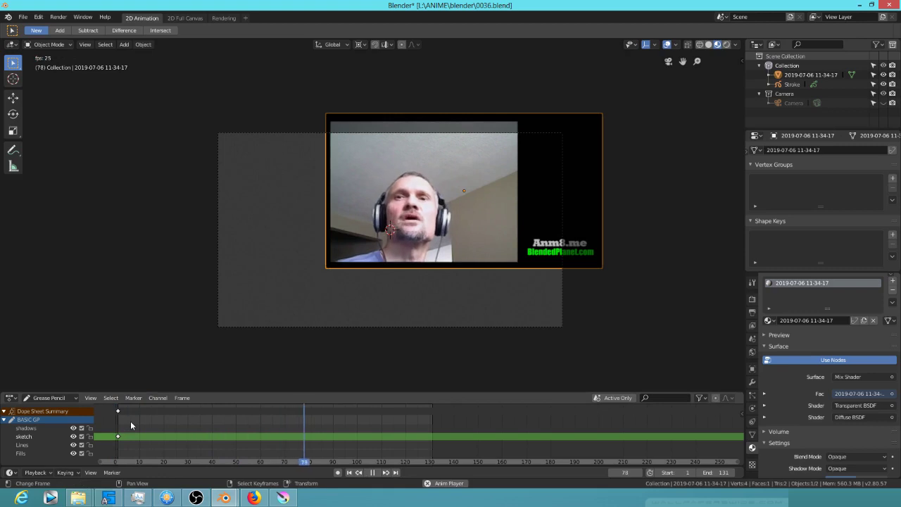
key(space)
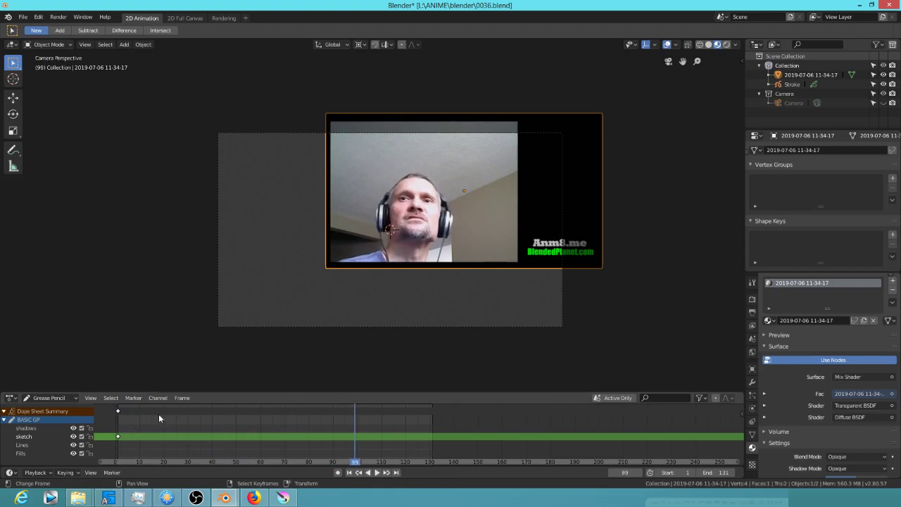
Play back the webcam reference footage in the 0036 scene and return to frame 0
click(112, 424)
key(space)
drag(131, 428, 98, 415)
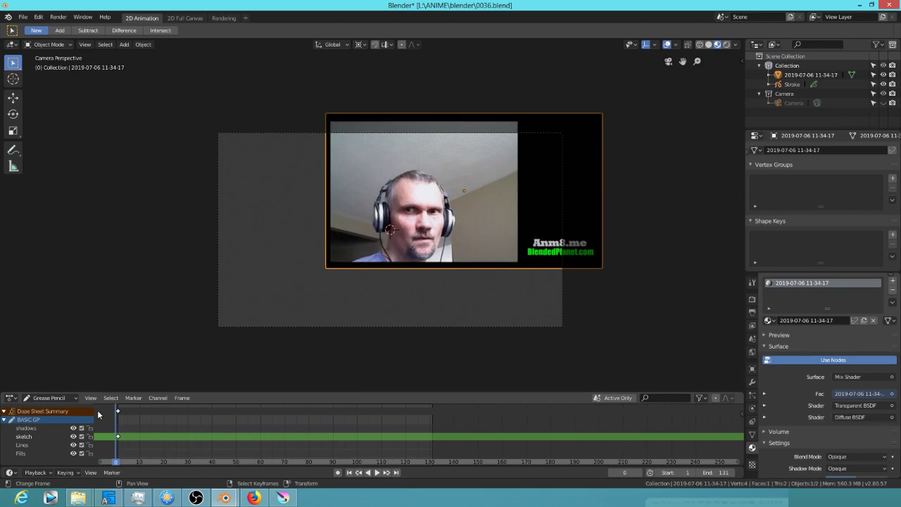
key(ctrl+Tab)
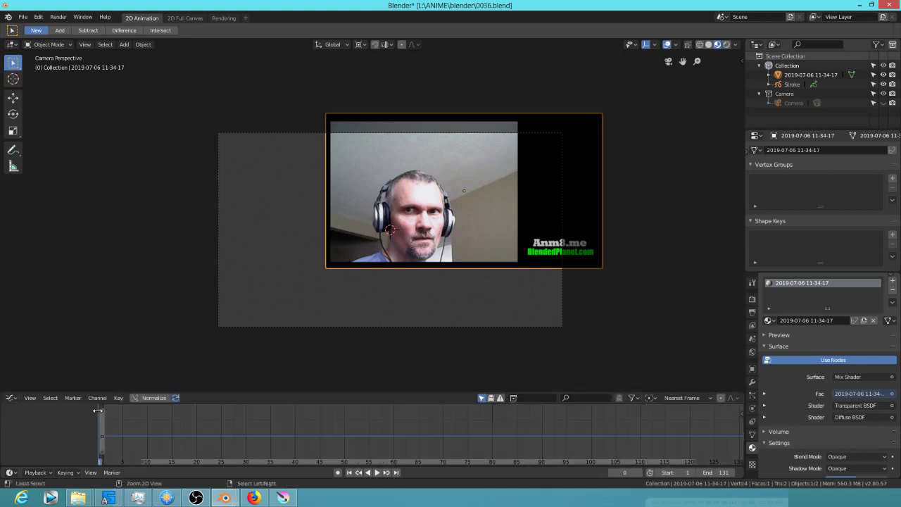
drag(128, 451, 99, 451)
key(ctrl+Tab)
click(463, 302)
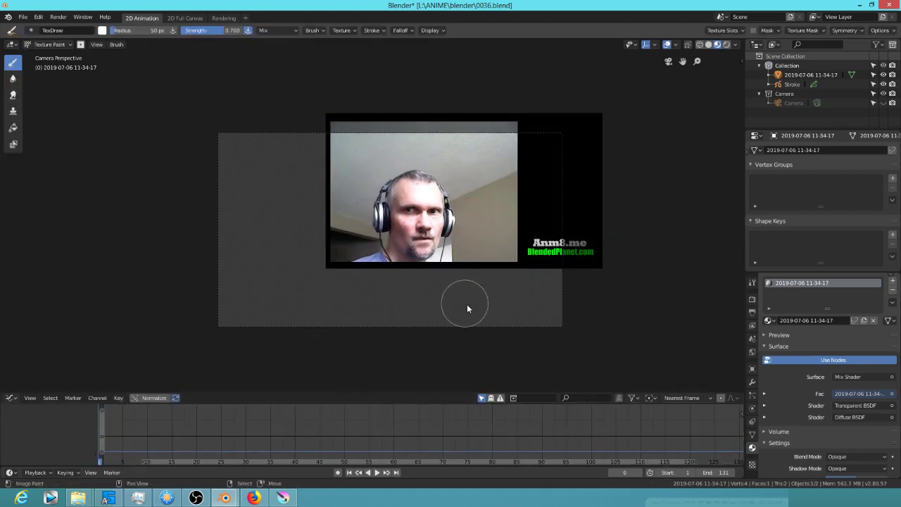
key(ctrl+Tab)
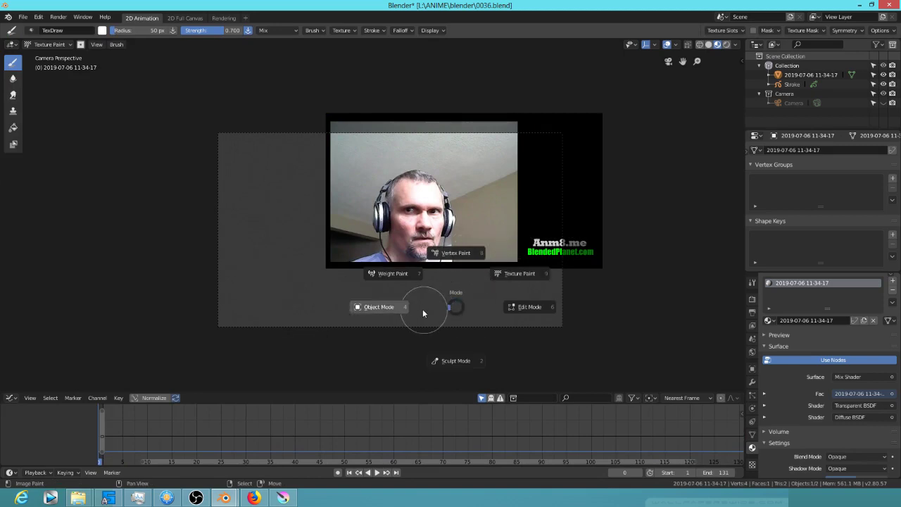
key(Escape)
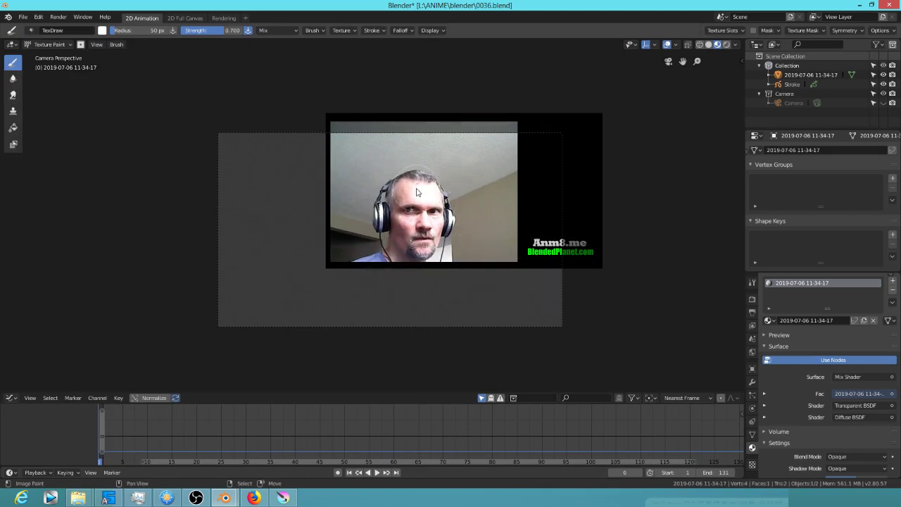
key(ctrl+Tab)
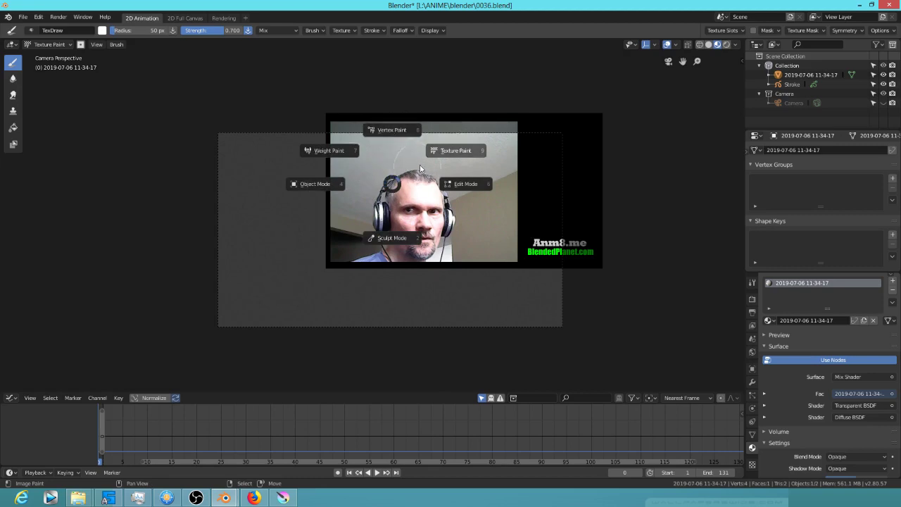
click(323, 186)
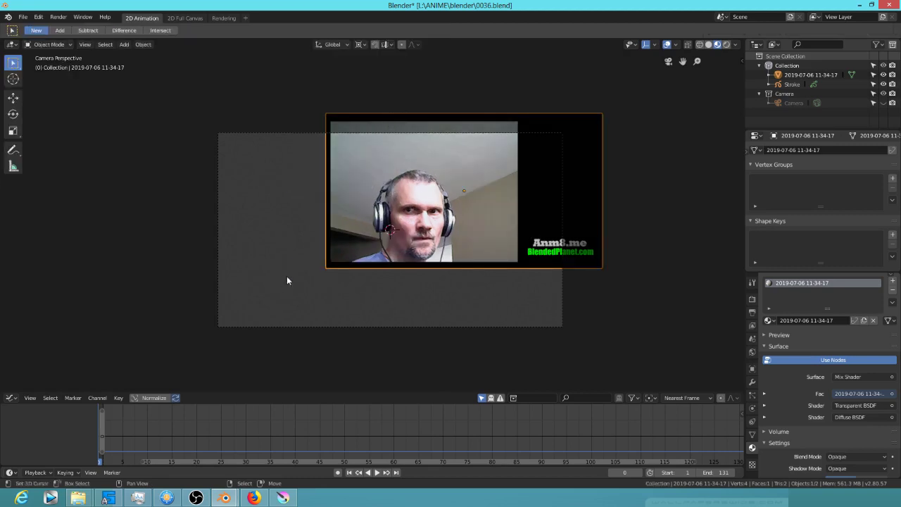
click(256, 259)
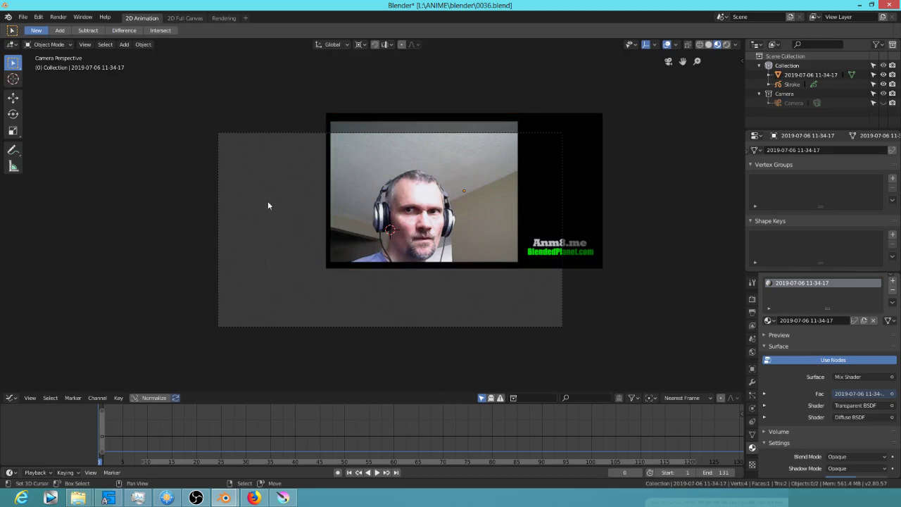
click(363, 200)
click(302, 216)
key(ctrl+Tab)
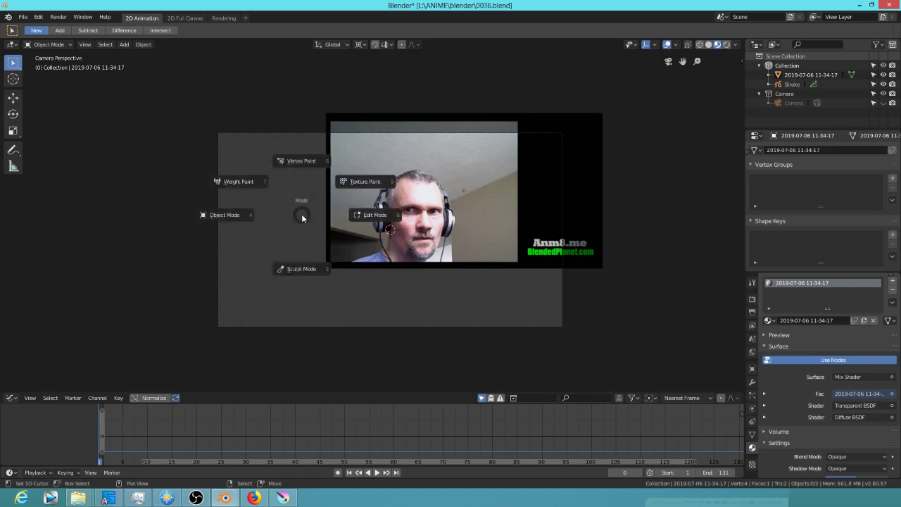
key(Escape)
Select the Stroke grease pencil object and switch it to Draw mode
middle_drag(451, 219, 701, 116)
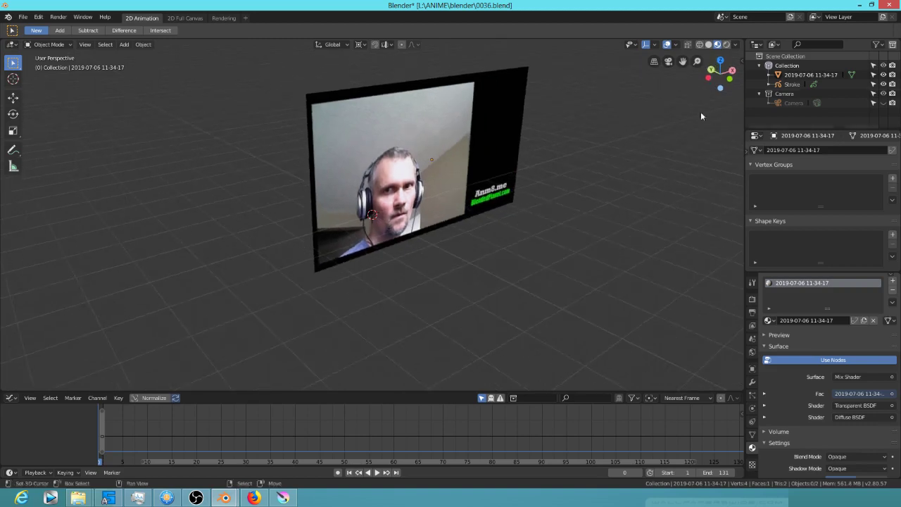
click(816, 75)
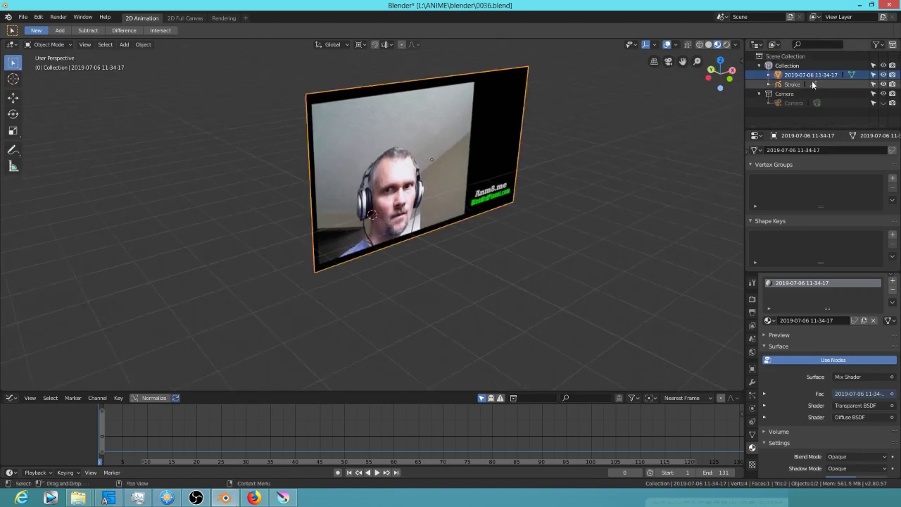
click(802, 85)
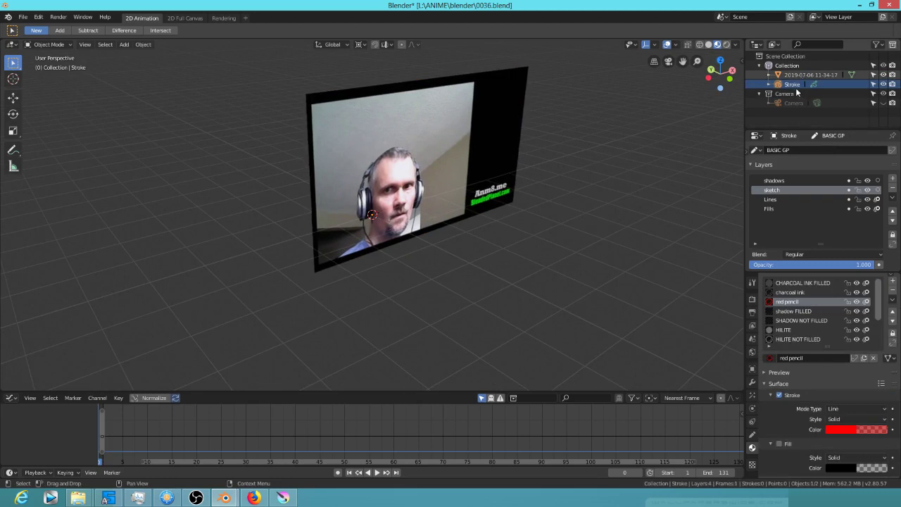
key(ctrl+Tab)
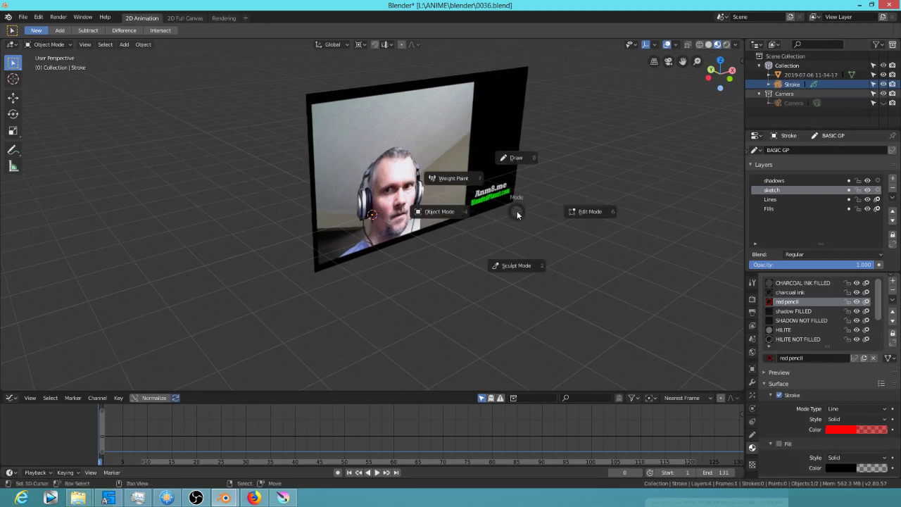
click(515, 160)
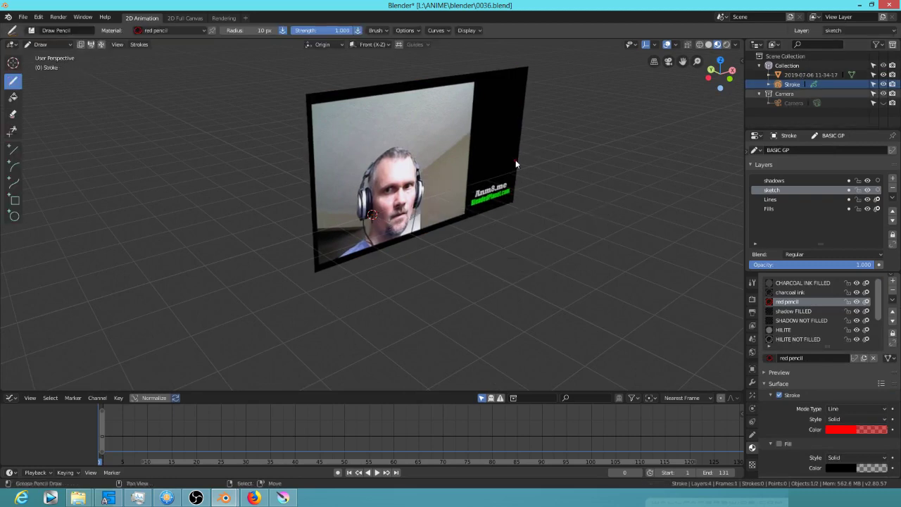
Sketch the curve of the top of the head in red pencil over the webcam reference in camera view
key(KP_0)
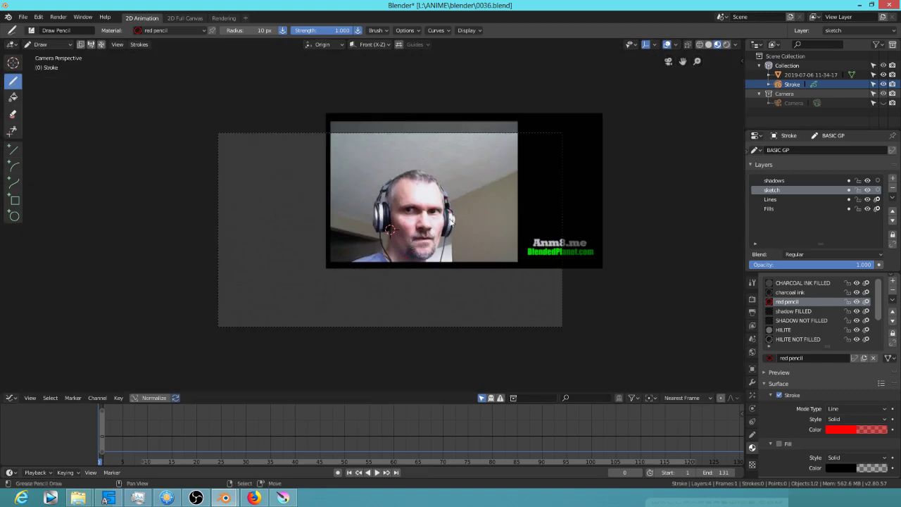
scroll(404, 282, up, 3)
mouse_move(466, 148)
mouse_down()
mouse_move(380, 214)
mouse_move(470, 155)
mouse_up()
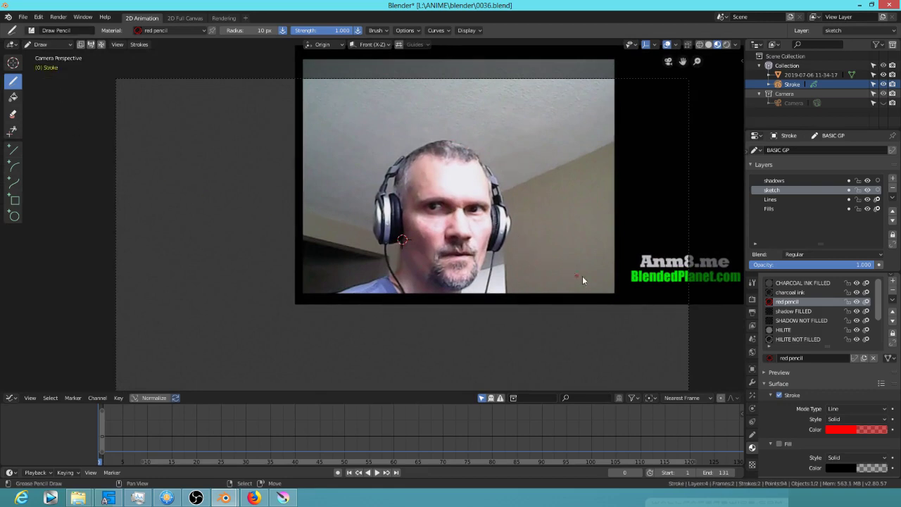
Return to Object Mode and move the webcam reference plane back along the global Y axis, behind the red sketch
scroll(533, 261, down, 3)
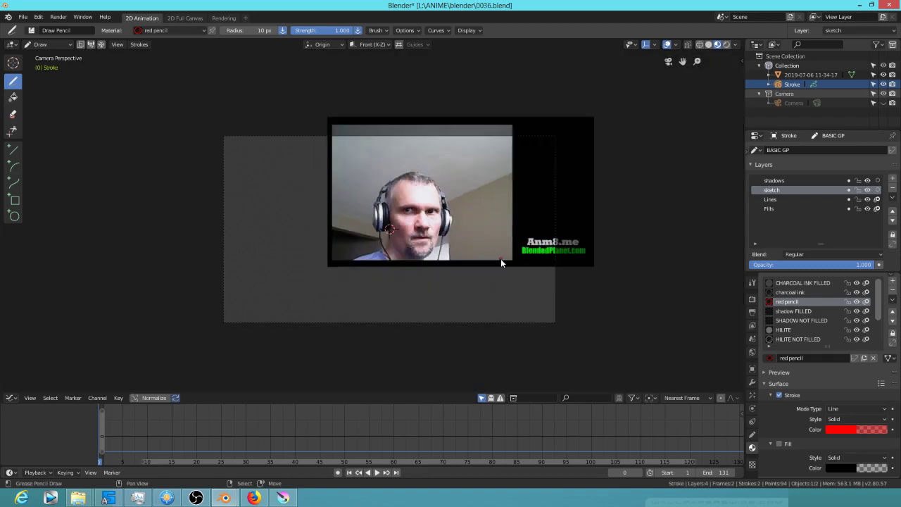
mouse_move(474, 229)
middle_down()
mouse_move(506, 265)
mouse_move(473, 215)
middle_up()
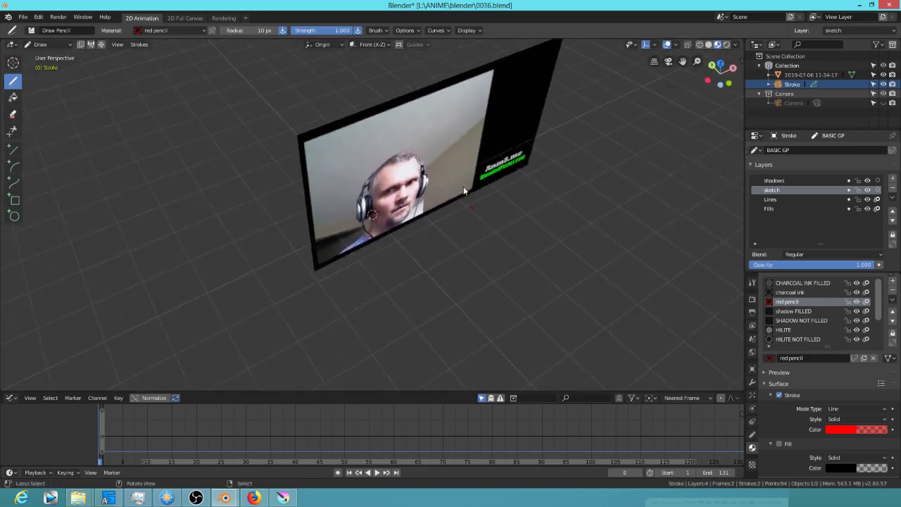
key(ctrl+Tab)
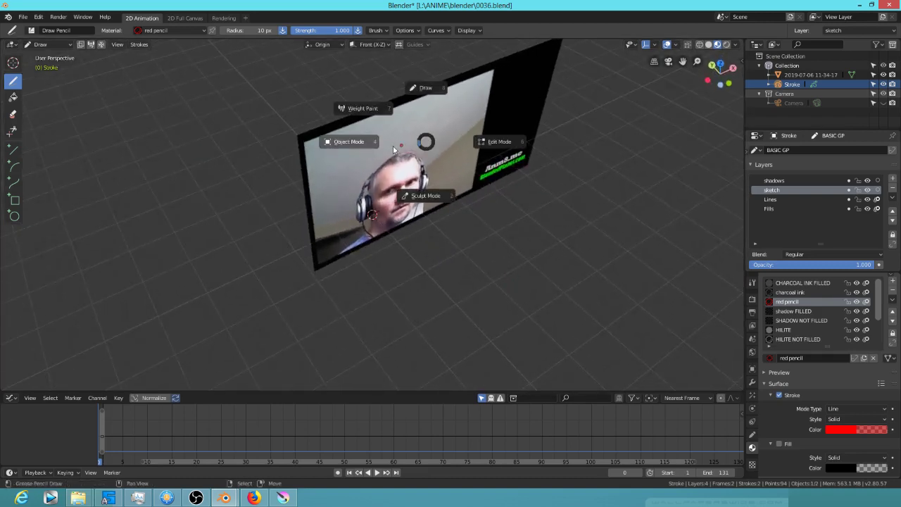
click(412, 135)
click(412, 135)
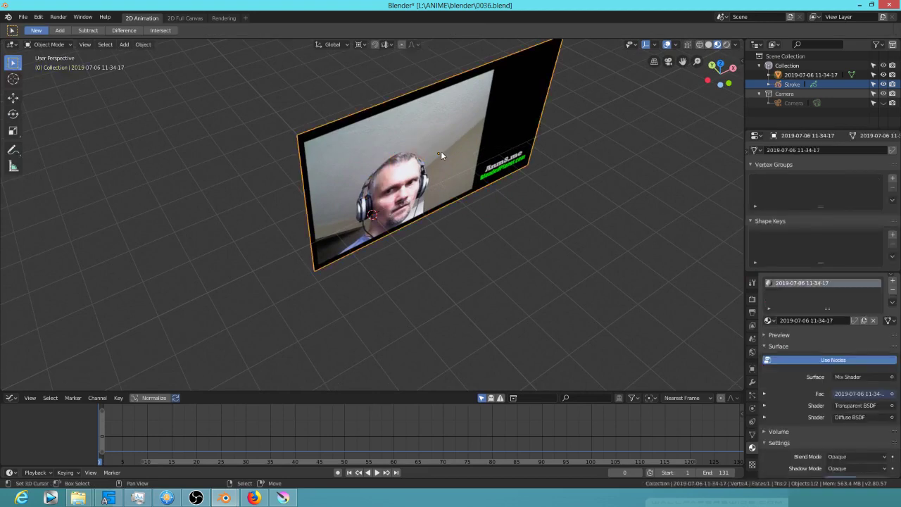
key(g)
key(y)
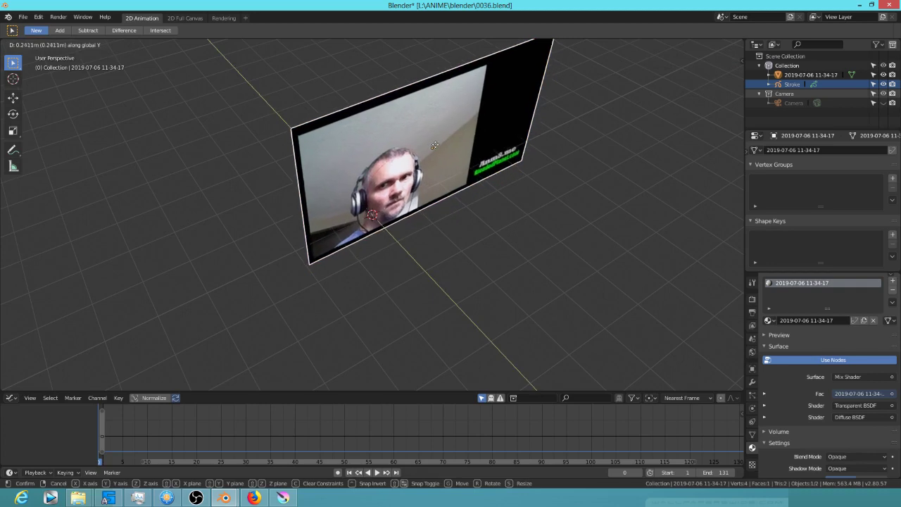
click(428, 143)
Scale the webcam reference plane up slightly in camera view to fit the head sketch
key(KP_0)
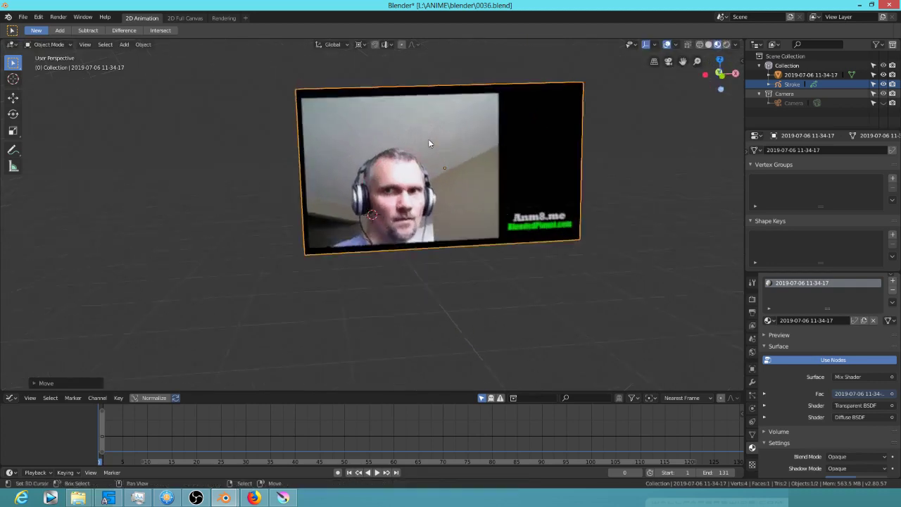
scroll(467, 175, up, 4)
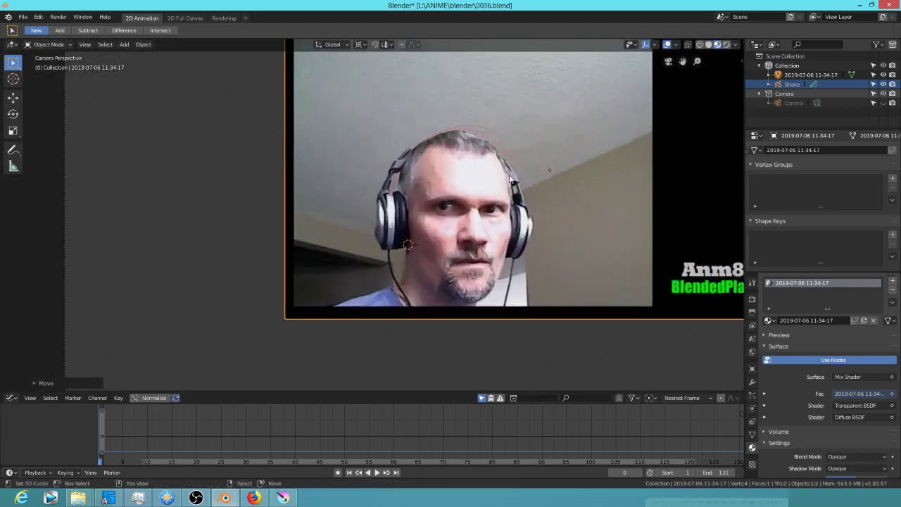
key(s)
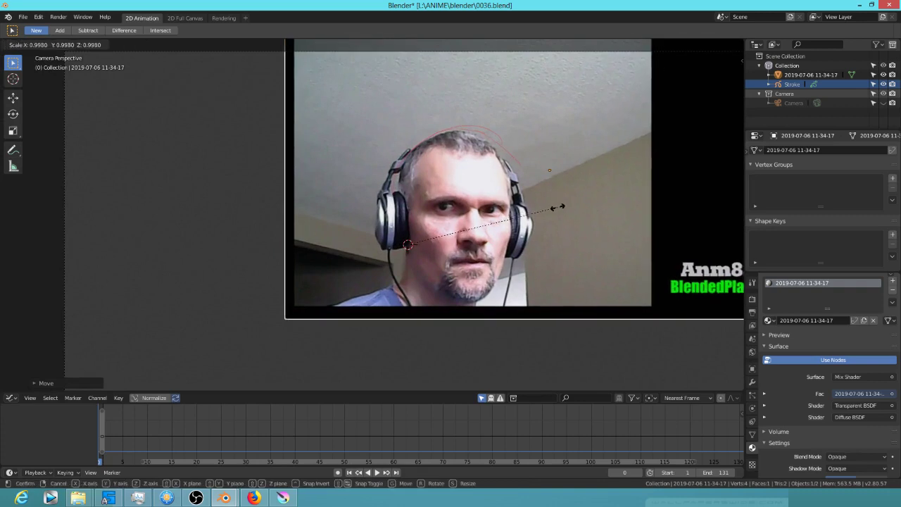
click(560, 209)
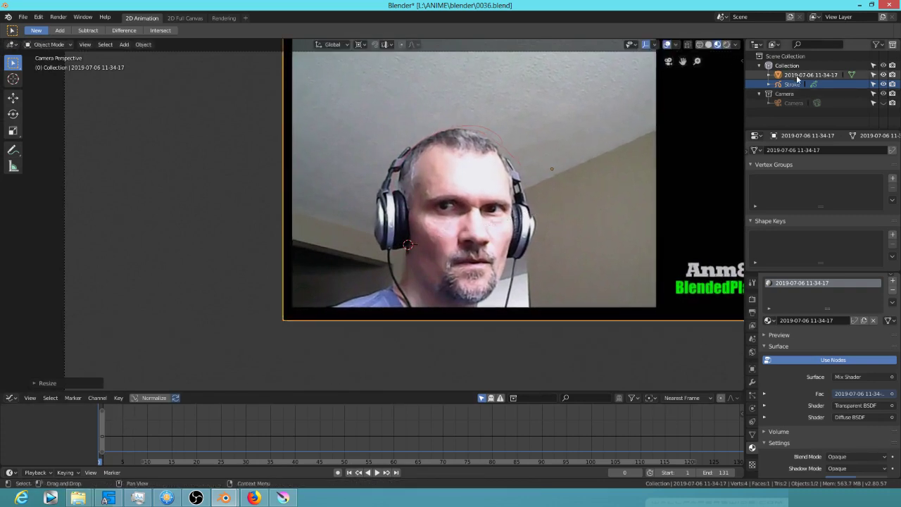
Reselect the Stroke object and put it back into Draw mode with the red pencil
key(ctrl+Tab)
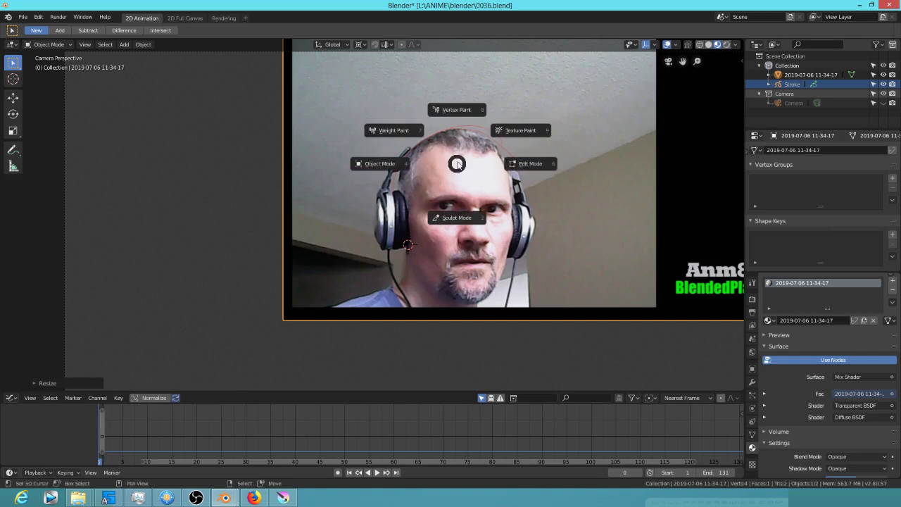
click(456, 163)
click(792, 84)
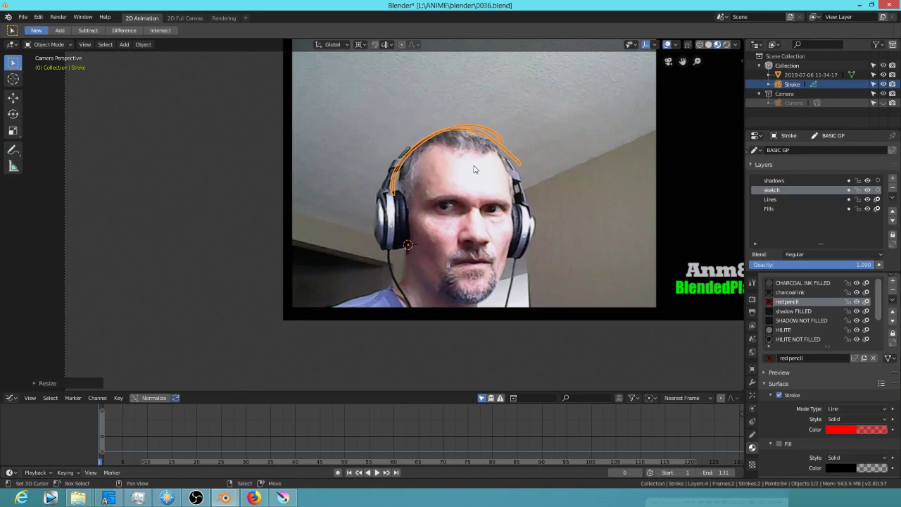
key(ctrl+Tab)
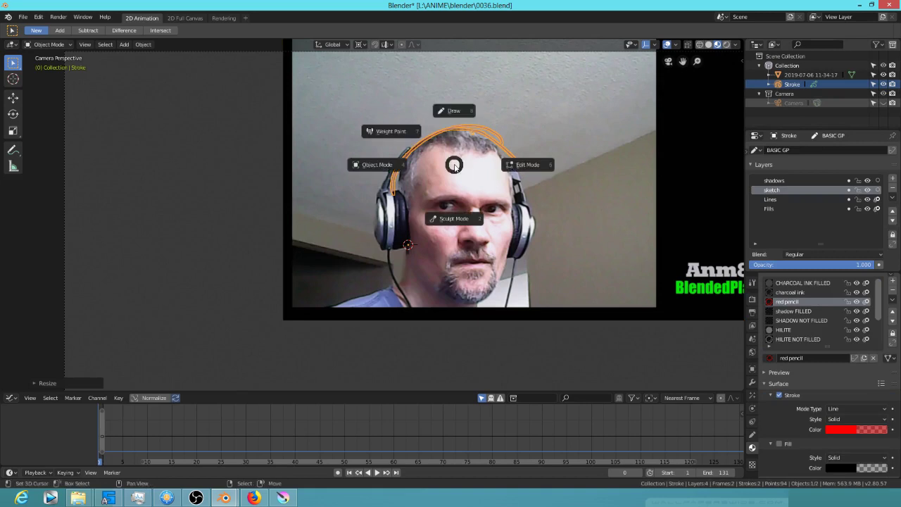
click(468, 112)
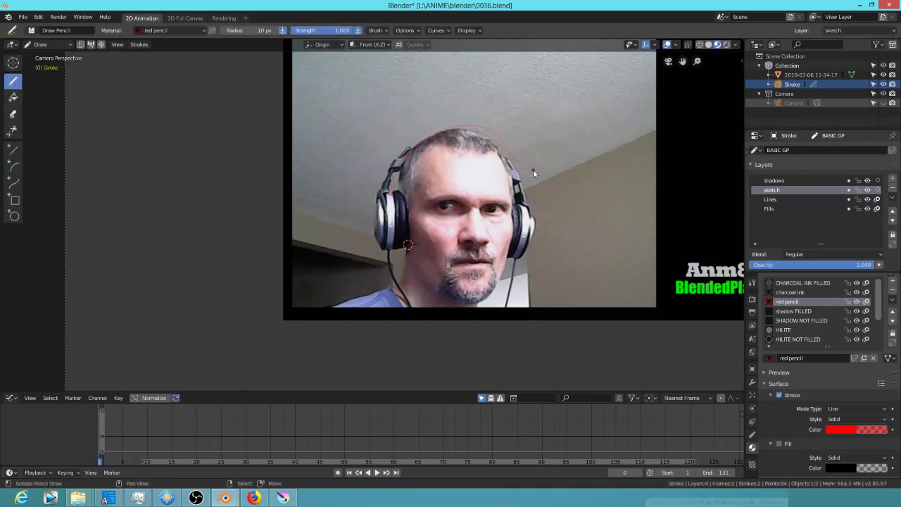
Sketch the sides of the head and the jawline in red pencil over the face in the reference
shift+middle_drag(532, 169, 380, 167)
mouse_move(358, 145)
mouse_down()
mouse_move(342, 204)
mouse_move(348, 243)
mouse_up()
mouse_move(353, 176)
mouse_down()
mouse_move(364, 269)
mouse_move(411, 290)
mouse_up()
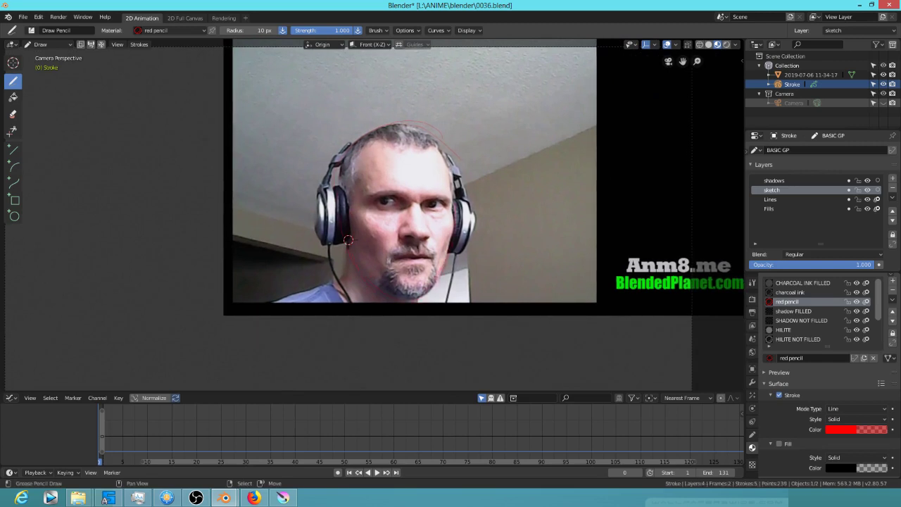
drag(345, 229, 349, 266)
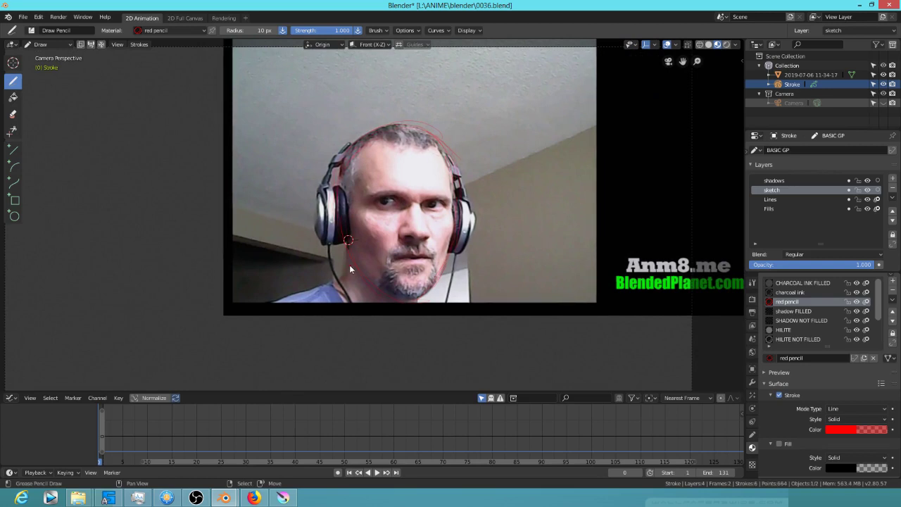
Sketch the neck, shoulders and tapering torso outline in red pencil, extending below the webcam reference
middle_drag(349, 264, 541, 214)
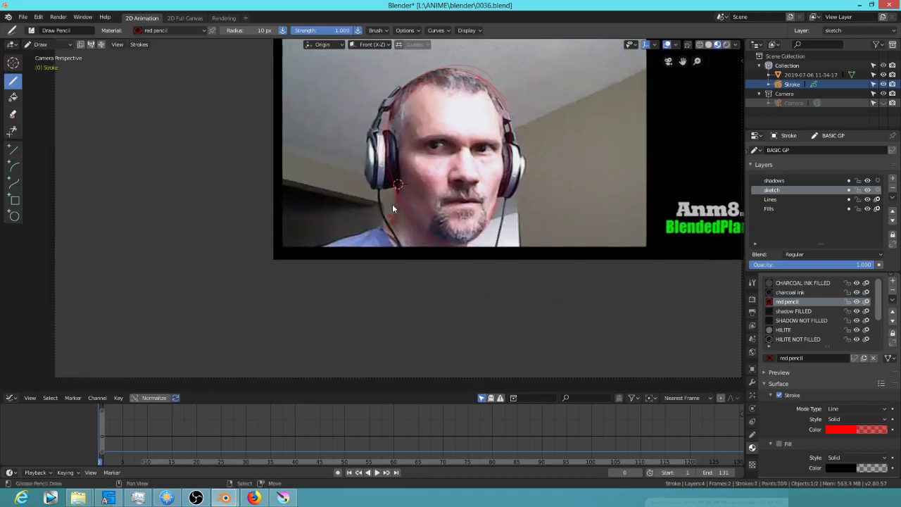
mouse_move(394, 224)
mouse_down()
mouse_move(320, 255)
mouse_move(320, 337)
mouse_up()
drag(488, 236, 519, 258)
drag(501, 346, 496, 357)
shift+middle_drag(414, 329, 406, 279)
drag(304, 217, 332, 325)
drag(508, 206, 478, 325)
drag(302, 227, 331, 324)
Check the red sketch without the reference in solid shading and return to material preview shading
click(708, 44)
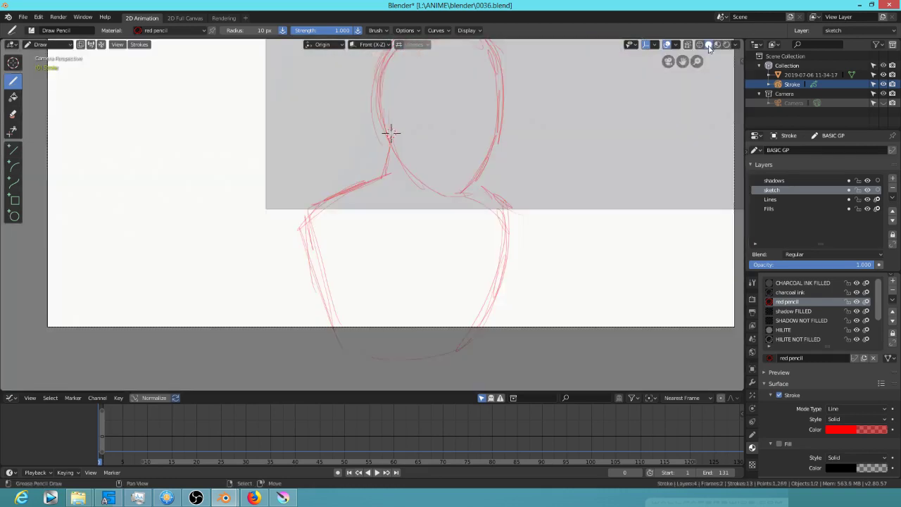
click(717, 43)
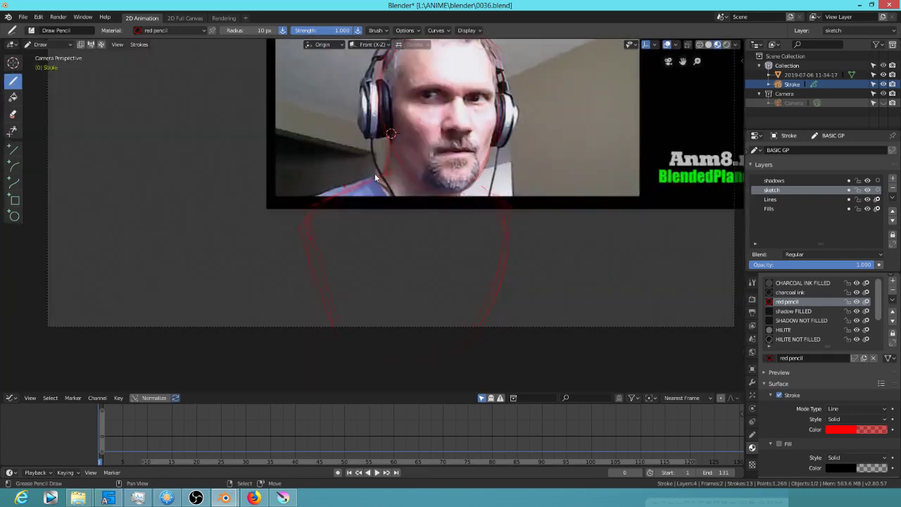
shift+middle_drag(387, 207, 389, 238)
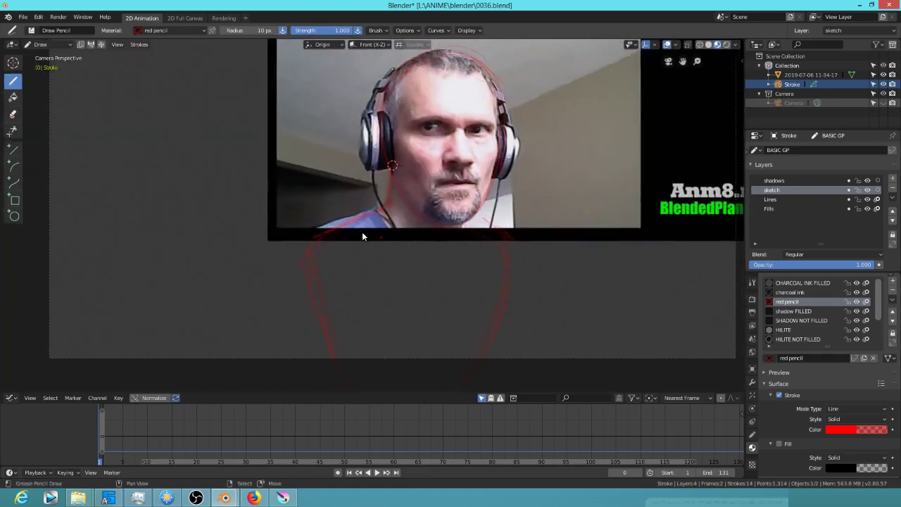
Sketch red pencil circles for both shoulder joints at the upper corners of the torso outline
drag(337, 238, 330, 280)
drag(320, 236, 299, 308)
drag(508, 247, 525, 293)
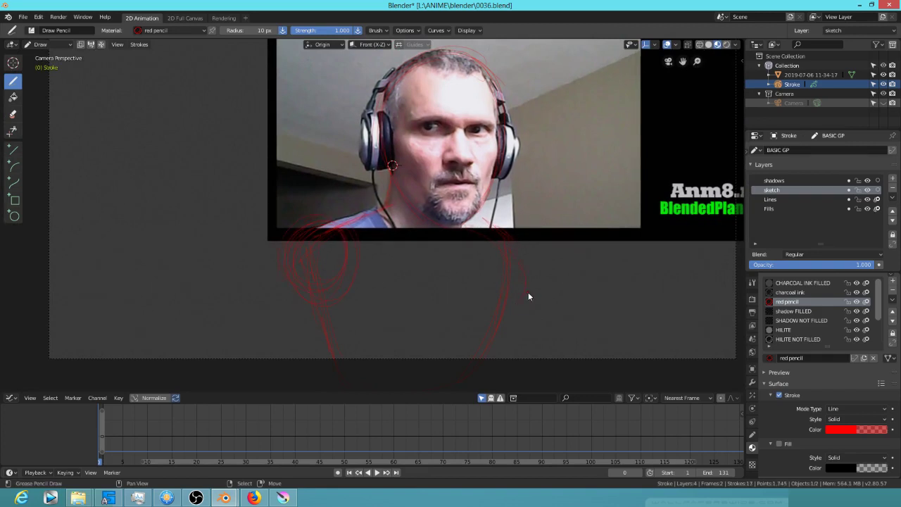
Switch to the opening scene's video edit, review the shots around strip 0036.MP4, and return to the 0036 scene
mouse_move(224, 498)
click(275, 444)
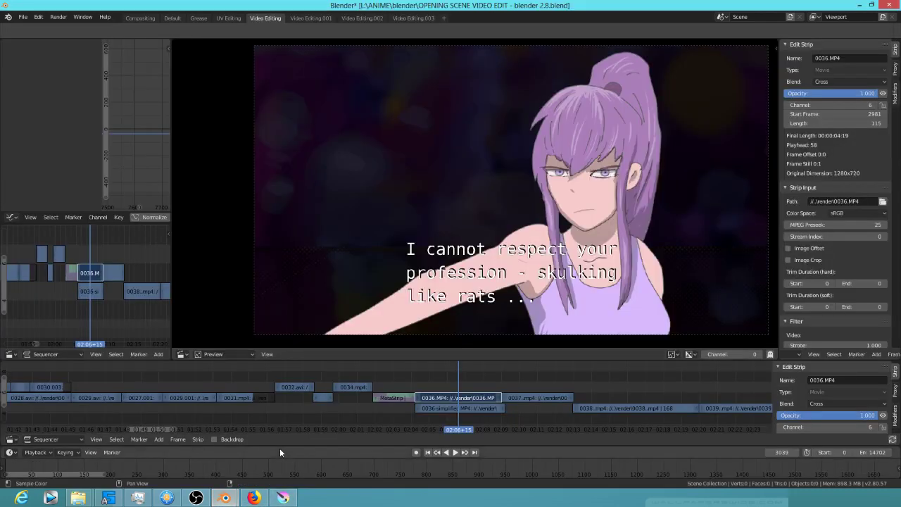
click(387, 415)
drag(387, 415, 363, 409)
key(alt+Tab)
key(alt+Tab)
key(alt+Tab)
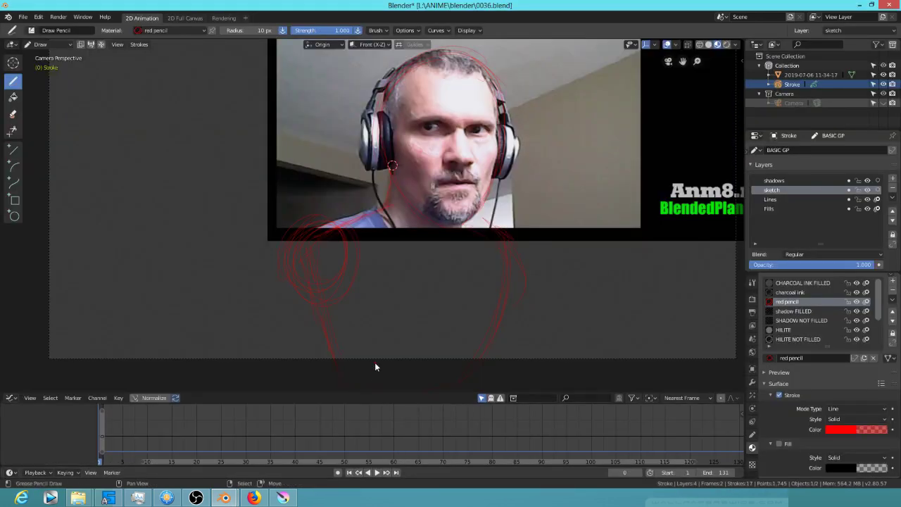
Sketch a vertical centre line and a horizontal eye line across the face in red pencil
scroll(505, 257, down, 2)
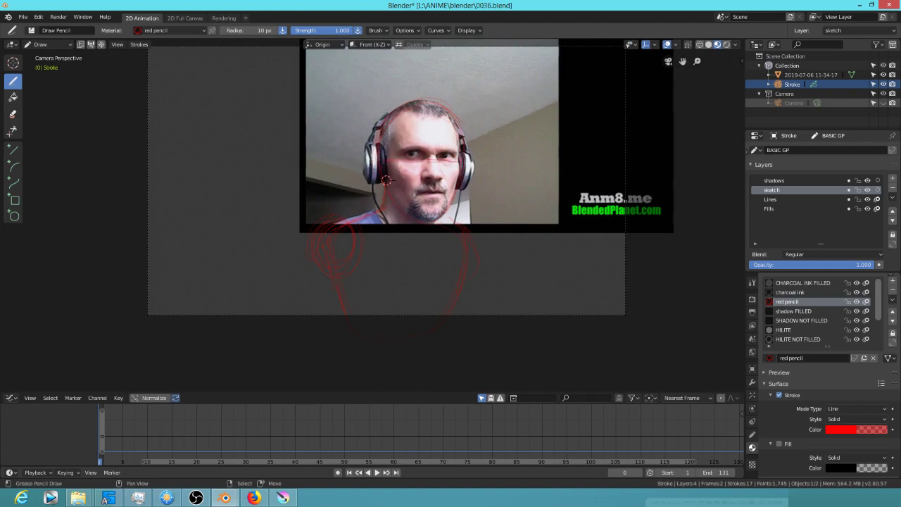
drag(434, 118, 426, 219)
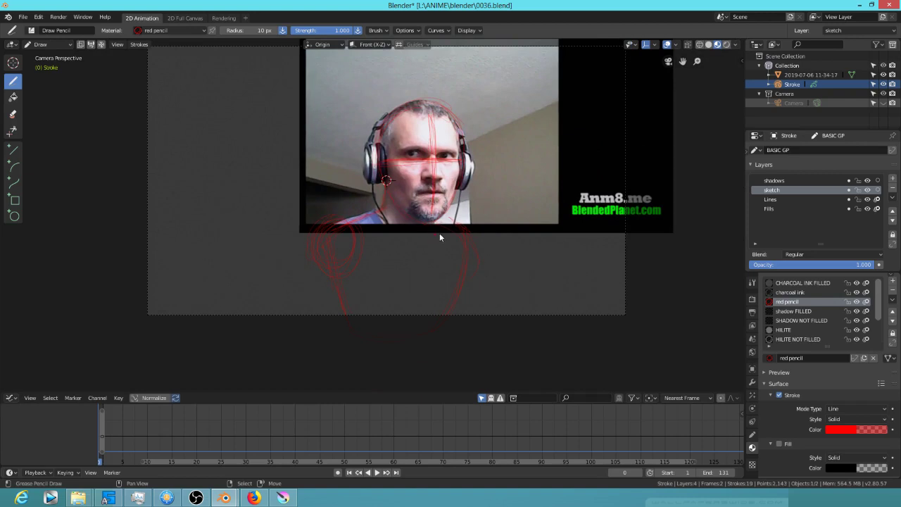
shift+middle_drag(469, 255, 457, 309)
Scrub the reference footage to frame 14 and change the Graph Editor into a Dope Sheet showing the grease pencil layers
key(space)
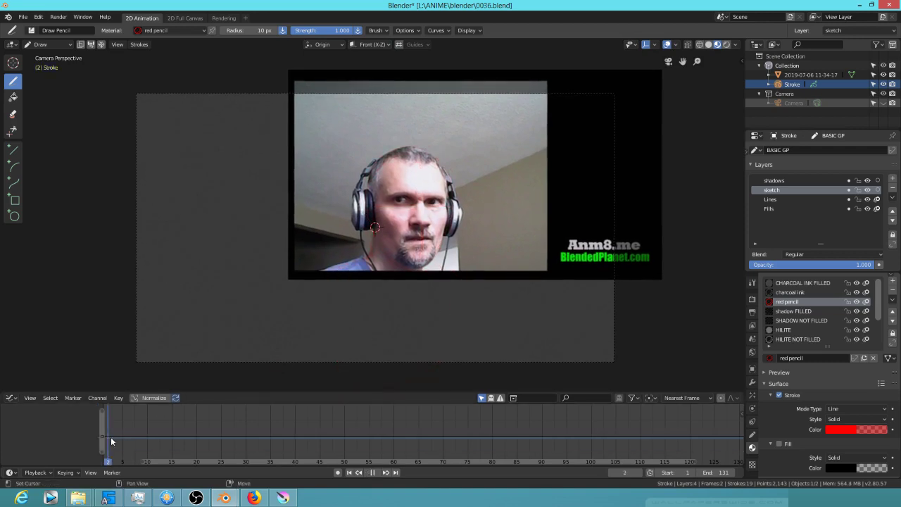
drag(129, 444, 167, 448)
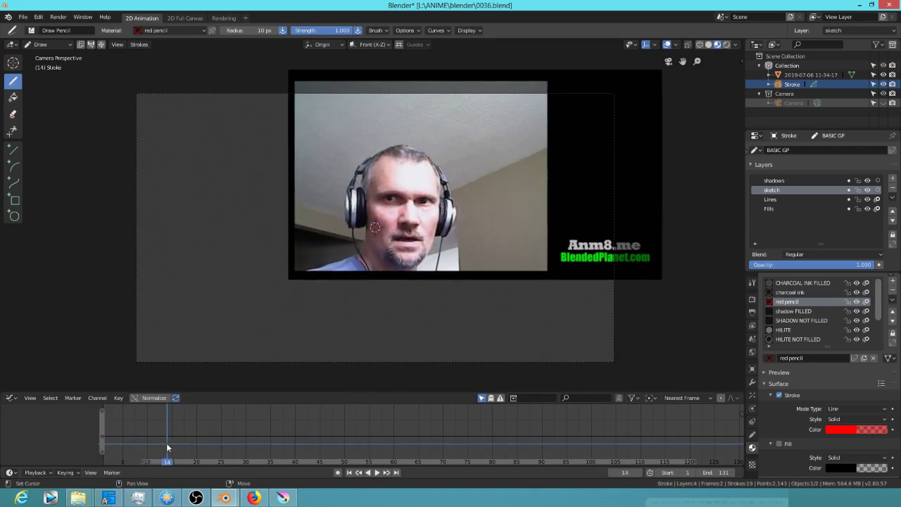
scroll(187, 425, up, 3)
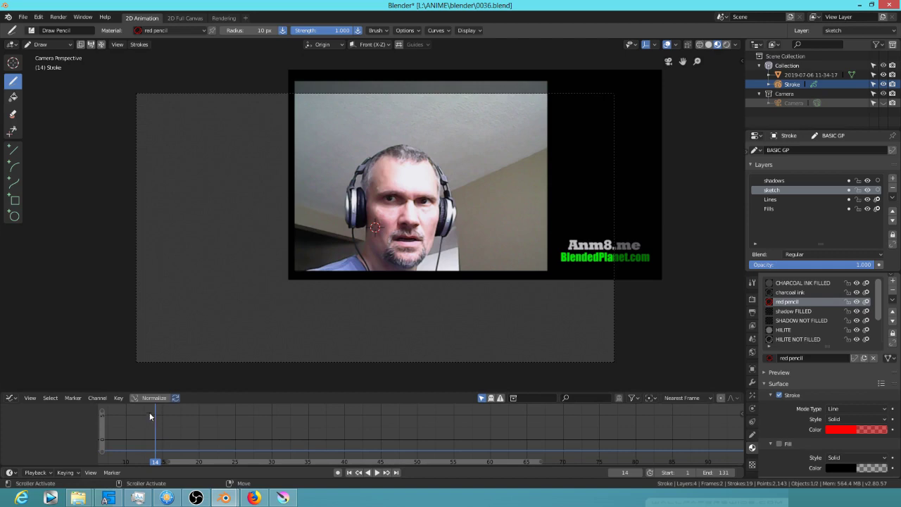
click(138, 398)
click(14, 398)
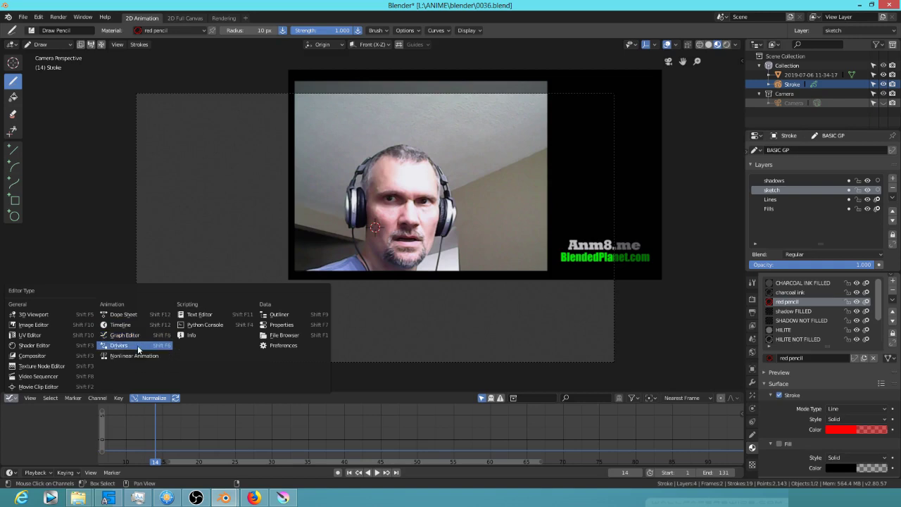
click(135, 314)
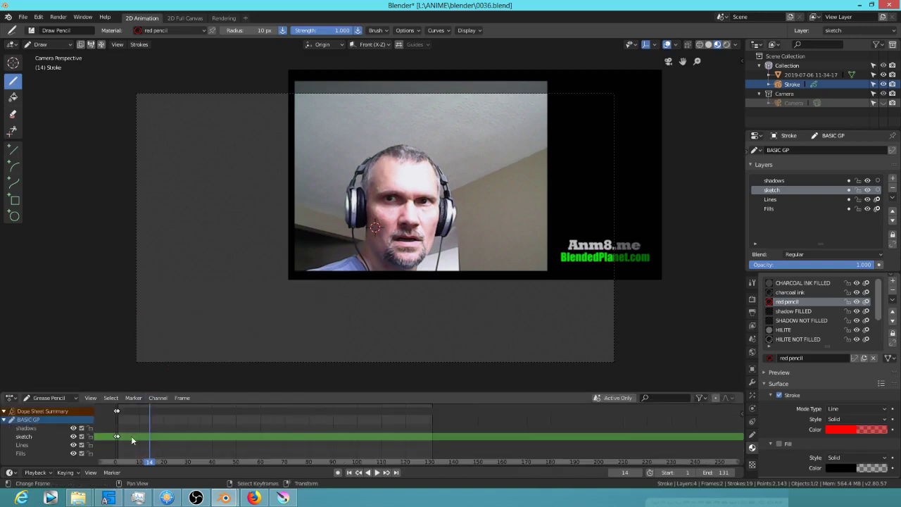
Return to frame 0, move the surplus sketch keyframe beside it to about frame 10, and delete that keyframe
drag(121, 420, 116, 433)
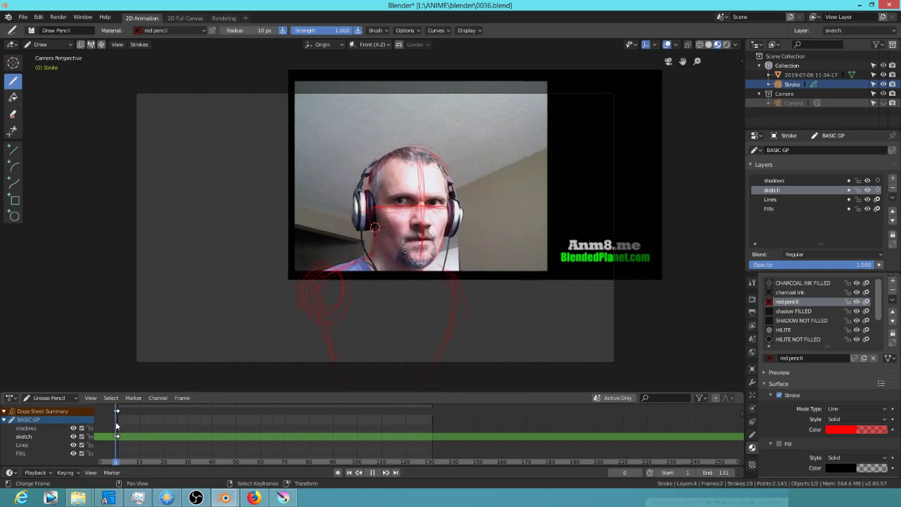
key(shift+d)
click(141, 439)
key(x)
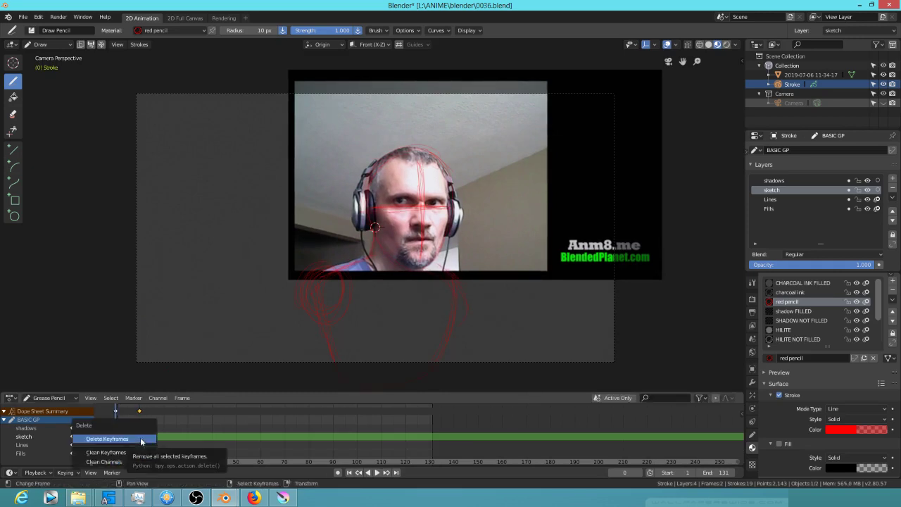
click(140, 437)
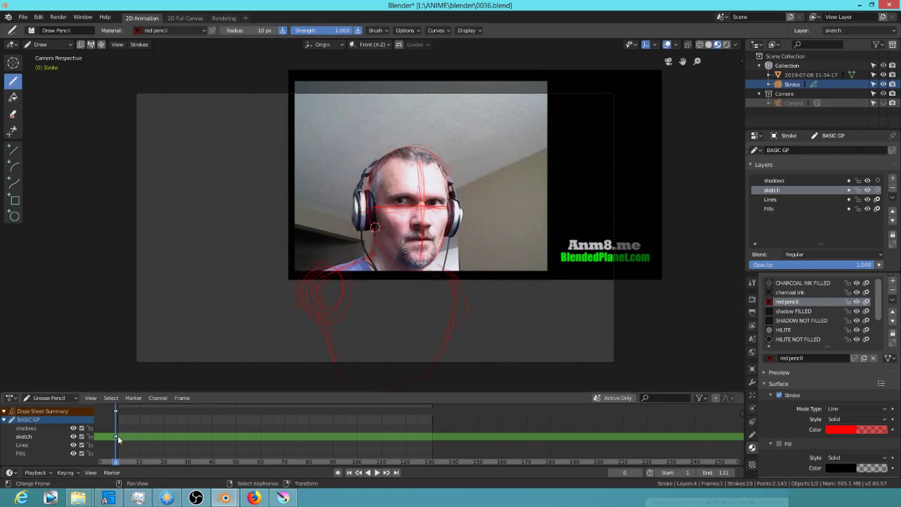
Play and scrub the first frames of the reference footage to examine how the head moves away from the sketch
key(space)
drag(110, 447, 136, 456)
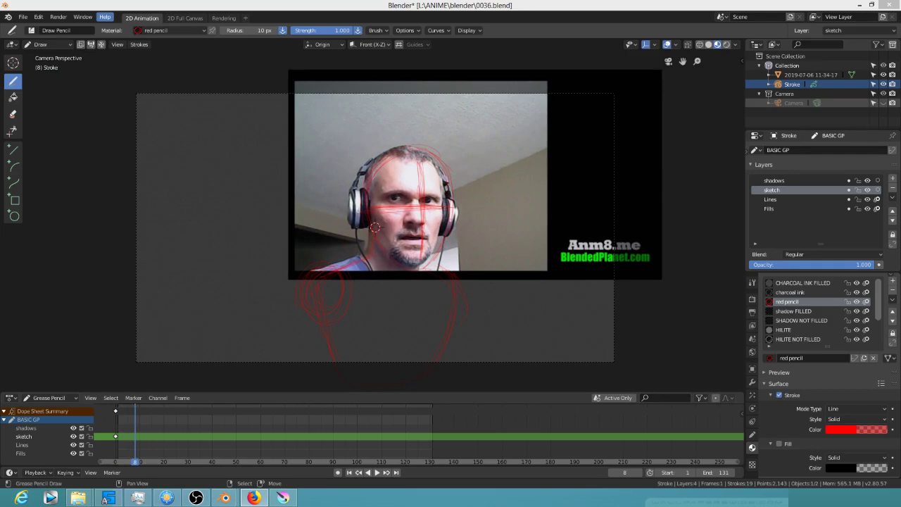
key(space)
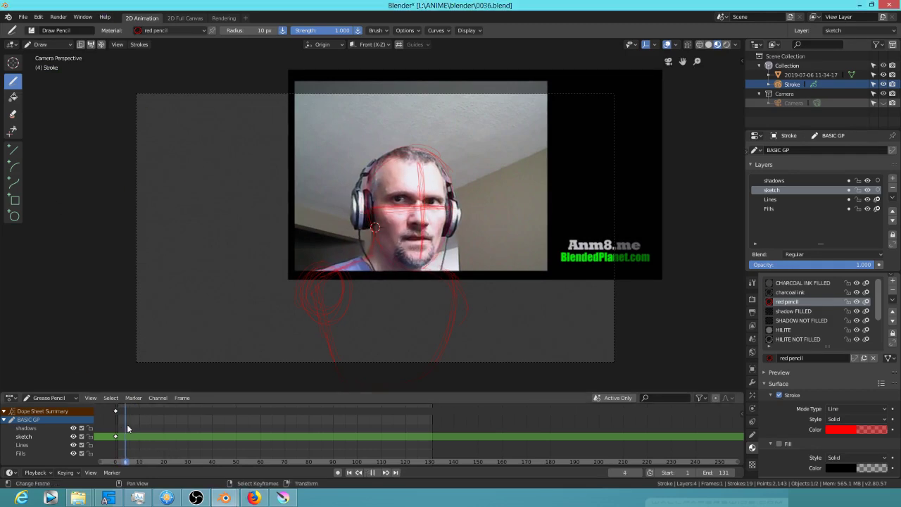
mouse_move(141, 428)
mouse_down()
mouse_move(160, 426)
mouse_move(115, 426)
mouse_move(155, 424)
mouse_move(143, 421)
mouse_up()
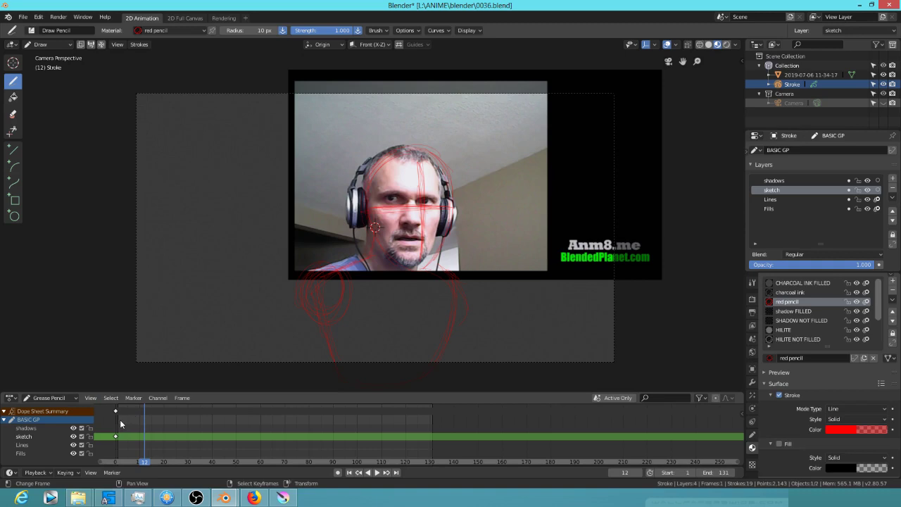
drag(115, 424, 147, 431)
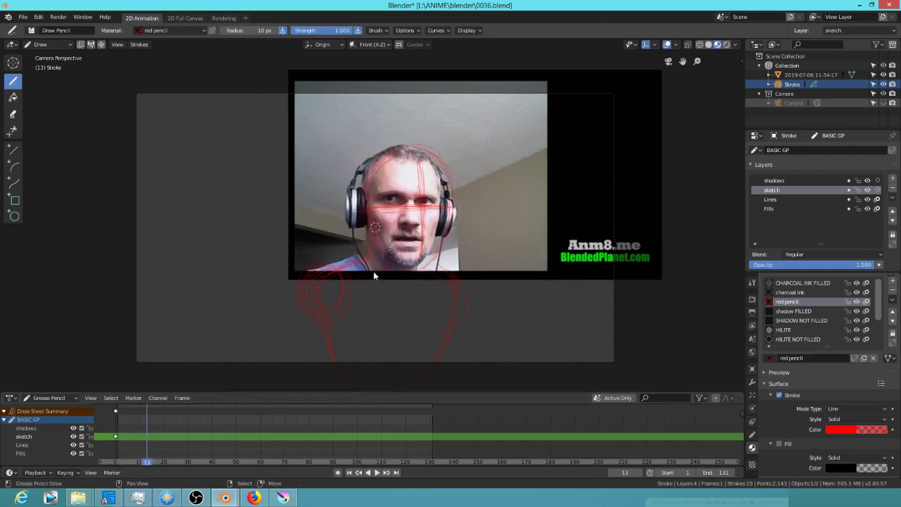
scroll(134, 433, up, 6)
middle_drag(134, 432, 417, 442)
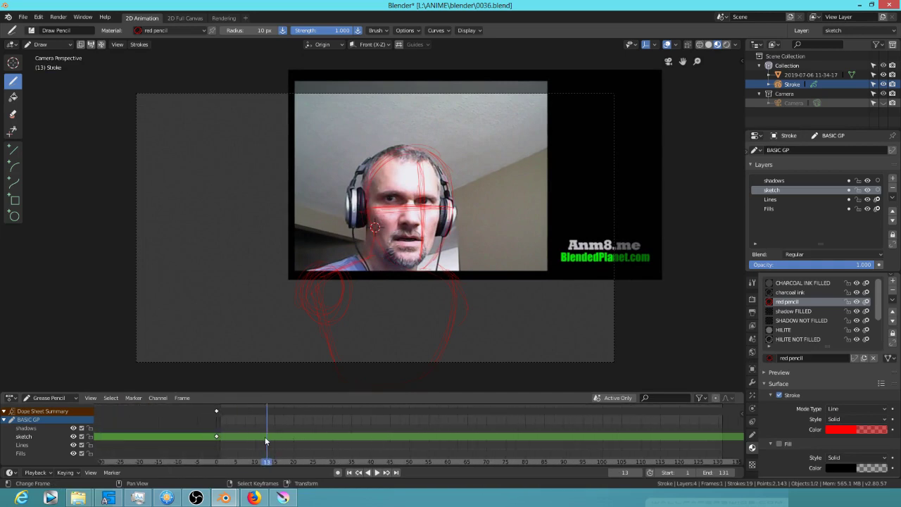
At frame 15, sketch the head outline, jaw and face guide lines over the reference on a new sketch keyframe
click(216, 436)
key(Right)
key(Right)
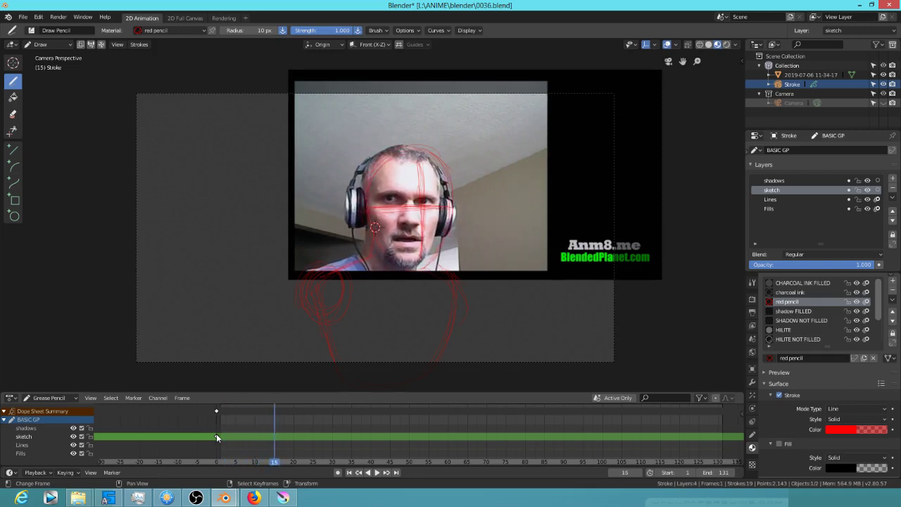
drag(390, 146, 397, 146)
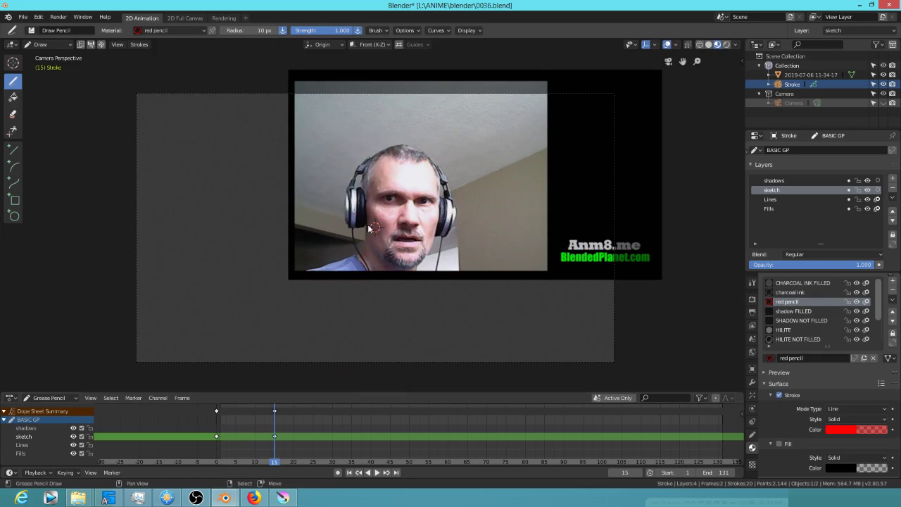
mouse_move(378, 249)
mouse_down()
mouse_move(383, 261)
mouse_move(416, 267)
mouse_move(429, 251)
mouse_up()
click(481, 219)
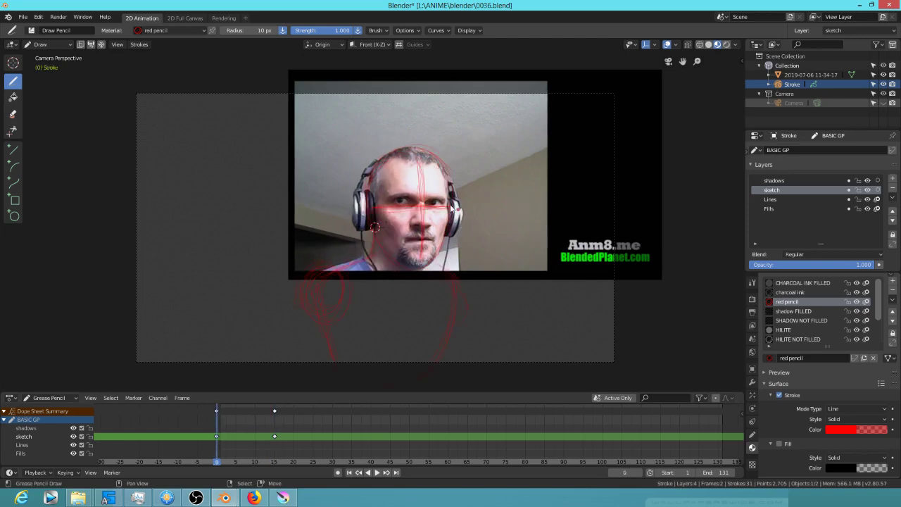
drag(365, 206, 437, 206)
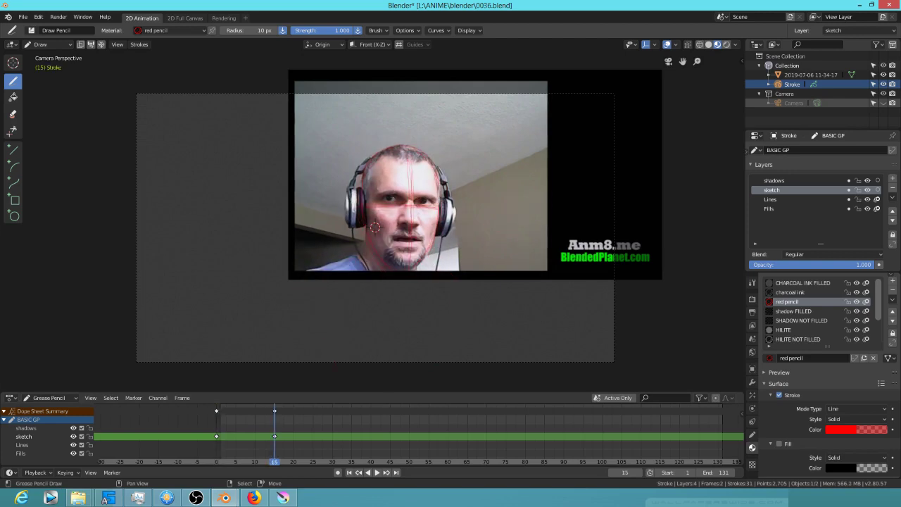
Sketch the shoulder circle, shoulder lines and torso sides at frame 15, flipping to the frame 0 drawing for comparison
key(Down)
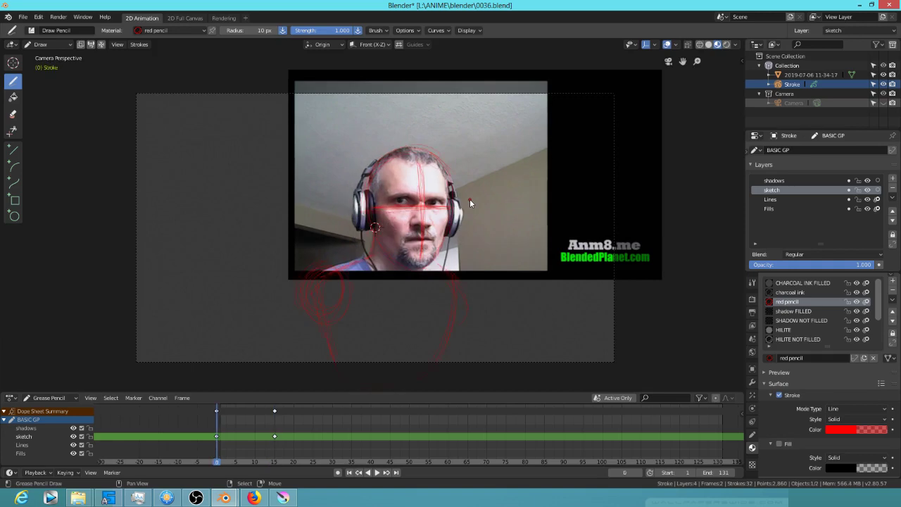
key(Up)
key(Down)
key(Up)
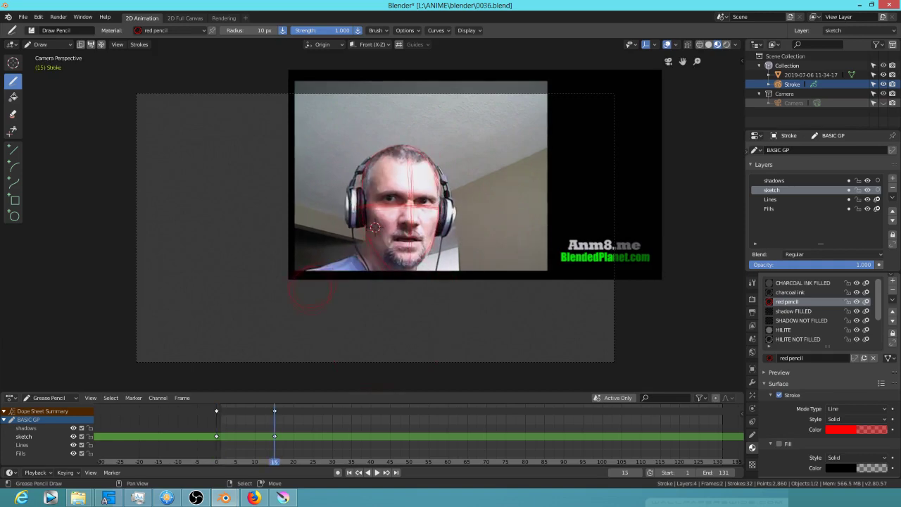
key(Down)
key(Up)
drag(304, 271, 362, 254)
key(Down)
key(Up)
drag(426, 270, 465, 297)
key(Down)
key(Up)
key(Down)
key(Up)
Step and scrub through the reference footage beyond frame 15 to find the next pose, stopping at frame 24
key(Right)
key(Right)
key(Right)
key(Right)
key(Right)
key(Right)
key(Right)
key(Right)
key(Right)
key(Right)
key(Right)
key(Right)
key(Right)
key(Right)
key(Right)
key(Right)
key(Right)
key(Right)
key(Right)
key(Right)
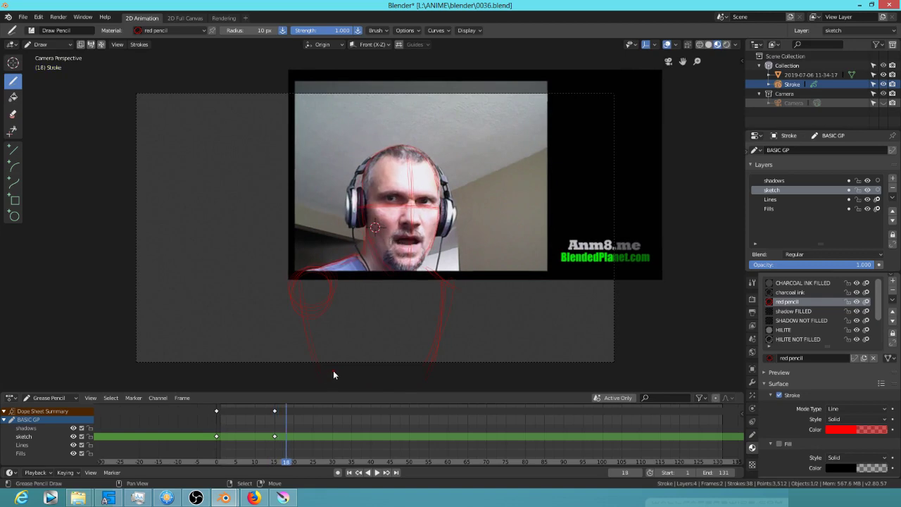
mouse_move(316, 412)
mouse_down()
mouse_move(306, 407)
mouse_move(278, 424)
mouse_move(314, 428)
mouse_up()
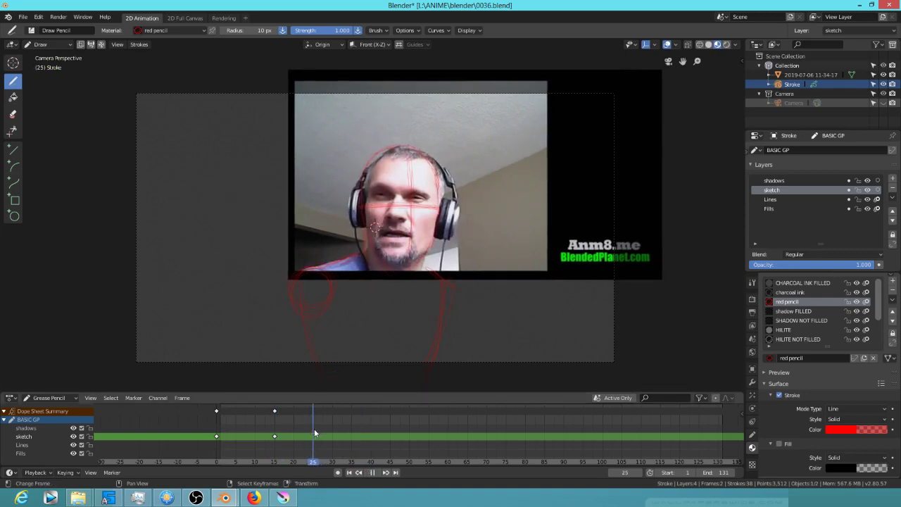
drag(315, 430, 309, 431)
At frame 24, sketch the head, curved face guide lines, neck and shoulder slopes on a new sketch keyframe
click(396, 157)
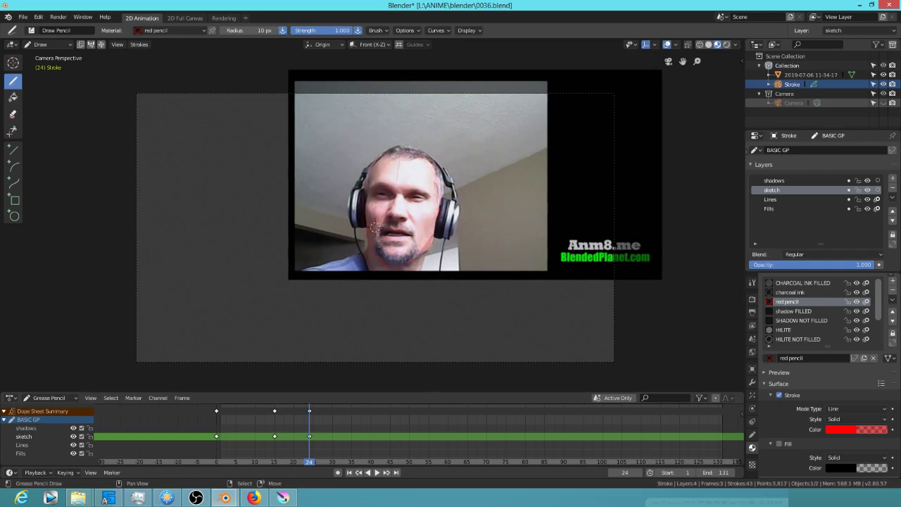
drag(398, 157, 402, 186)
mouse_move(367, 231)
mouse_down()
mouse_move(366, 249)
mouse_move(295, 278)
mouse_up()
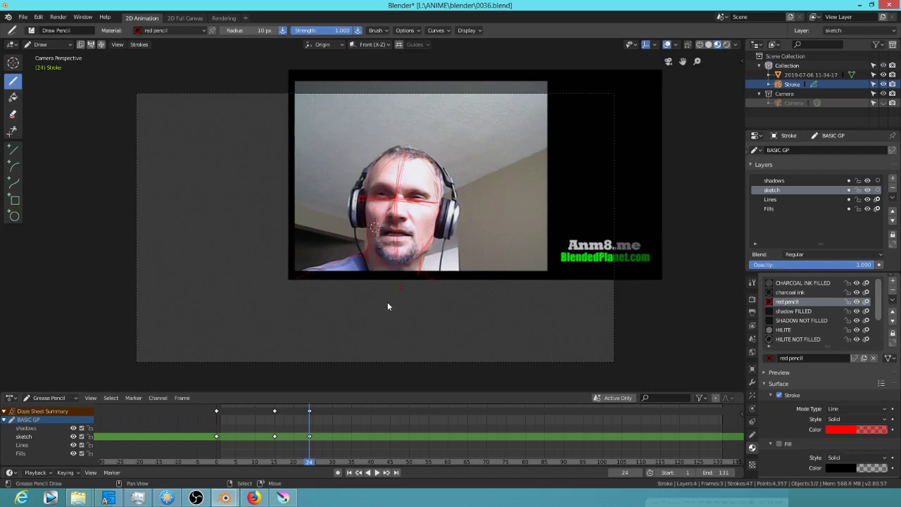
Sketch the shoulder circle and torso sides at frame 24, flipping between neighbouring keyframes to compare the poses
key(Down)
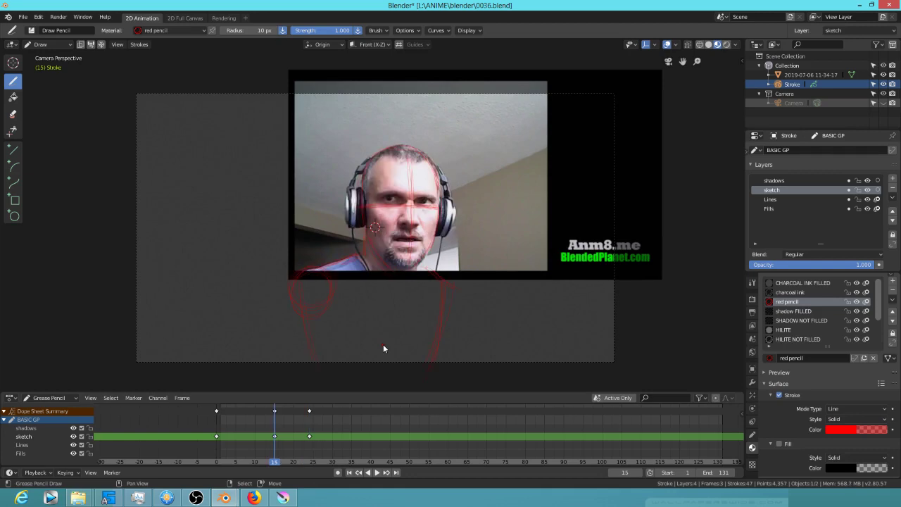
key(Up)
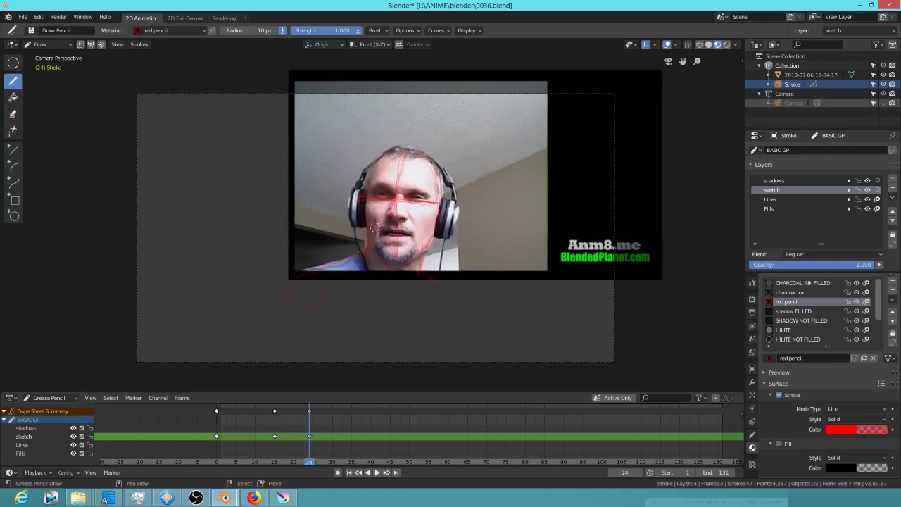
key(Down)
key(Up)
key(Down)
key(Up)
key(Down)
key(Up)
key(Up)
key(Down)
key(Down)
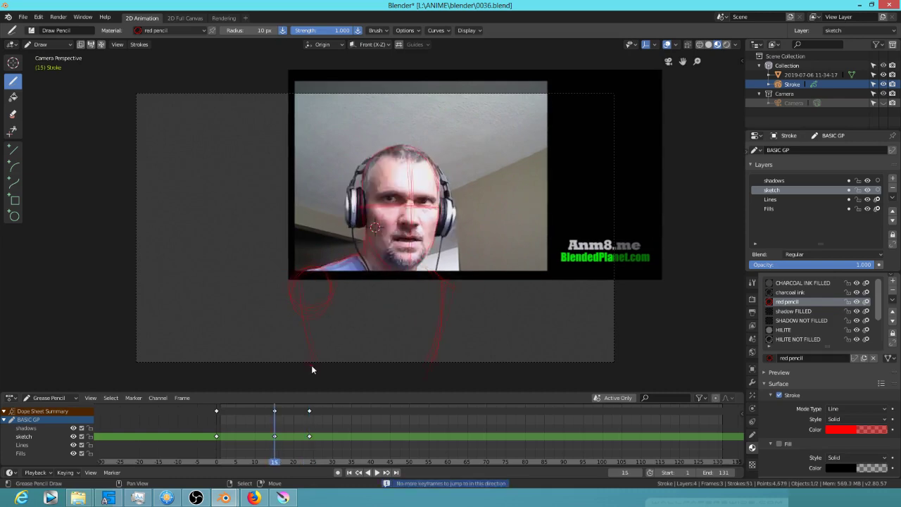
key(Up)
key(Up)
Advance the footage to frame 68 and sketch the raised head, jaw and curved eye line on a new sketch keyframe
key(space)
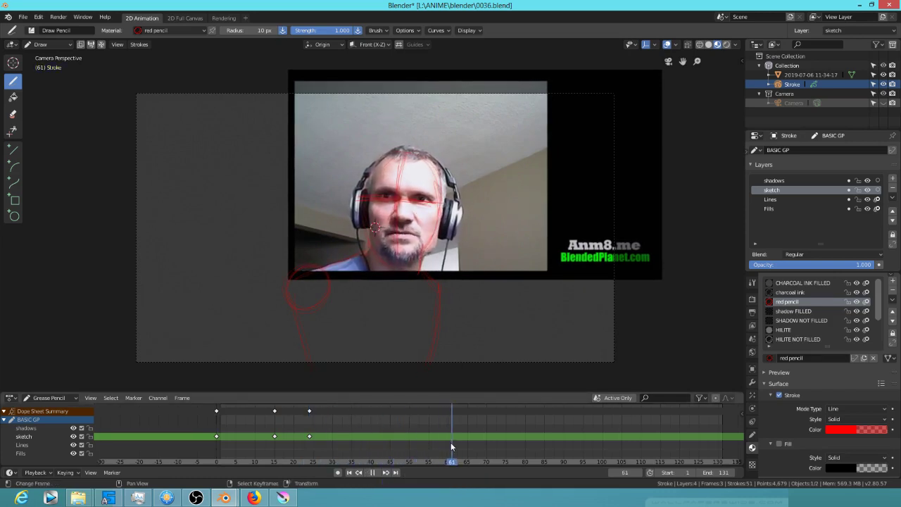
key(space)
mouse_move(410, 153)
mouse_down()
mouse_move(371, 189)
mouse_move(392, 226)
mouse_move(419, 244)
mouse_up()
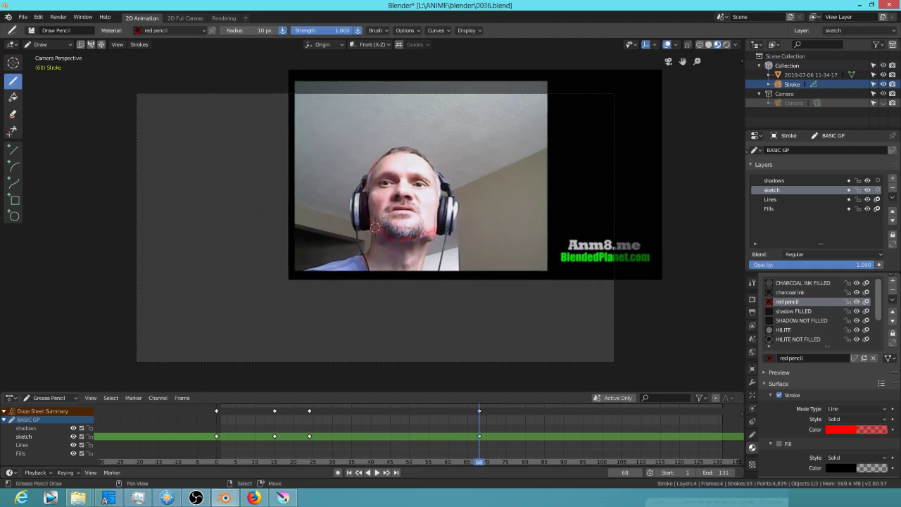
drag(405, 185, 437, 194)
drag(369, 181, 438, 181)
Sketch both torso sides at frame 68, flipping to the previous keyframe to compare the body position
key(Down)
key(Up)
key(Down)
key(Up)
key(Down)
key(Up)
mouse_move(438, 278)
mouse_down()
mouse_move(449, 321)
mouse_move(445, 363)
mouse_up()
key(Down)
key(Up)
drag(301, 305, 309, 361)
Redraw the vertical centre line and eye line of the raised face at frame 68, comparing with the previous keyframe
key(Down)
key(Up)
drag(404, 153, 403, 236)
mouse_move(370, 196)
mouse_down()
mouse_move(437, 196)
mouse_move(387, 189)
mouse_up()
key(Down)
key(Up)
Return to frame 0 and play the rough red sketch animation over the reference footage
mouse_move(479, 427)
mouse_down()
mouse_move(183, 419)
mouse_move(380, 437)
mouse_move(483, 432)
mouse_move(195, 428)
mouse_up()
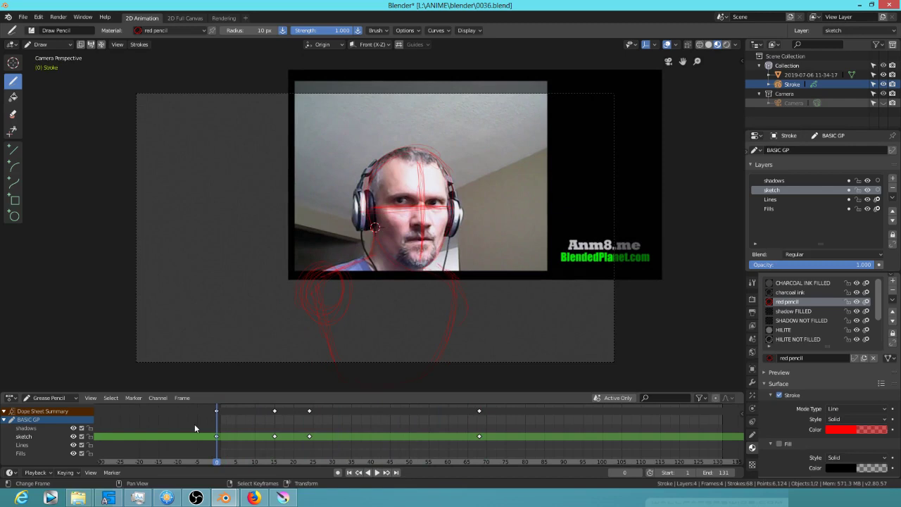
key(space)
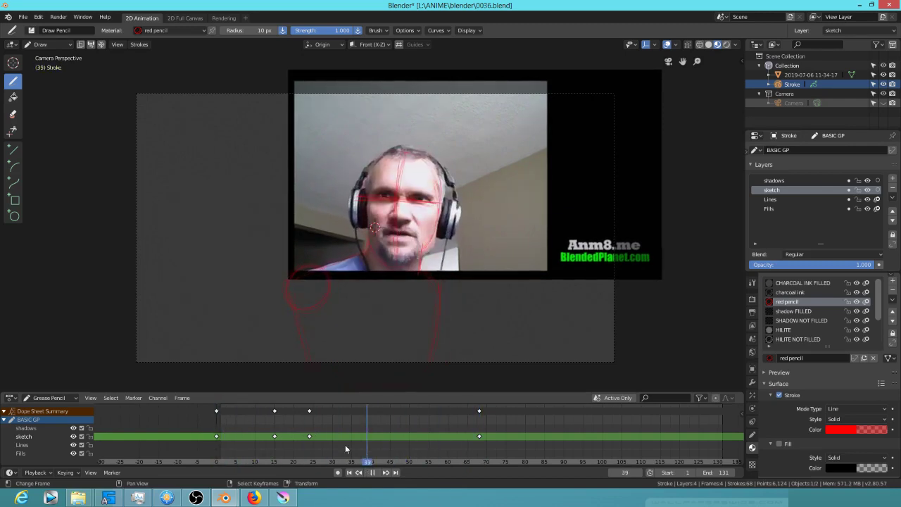
Cancel the playback and switch the viewport to Solid shading so the footage is hidden behind the red sketch
key(Escape)
click(708, 45)
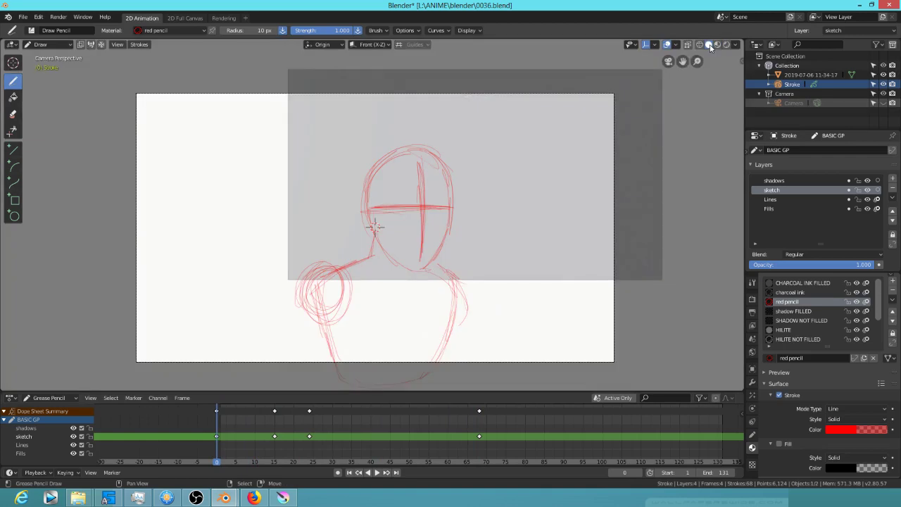
click(701, 46)
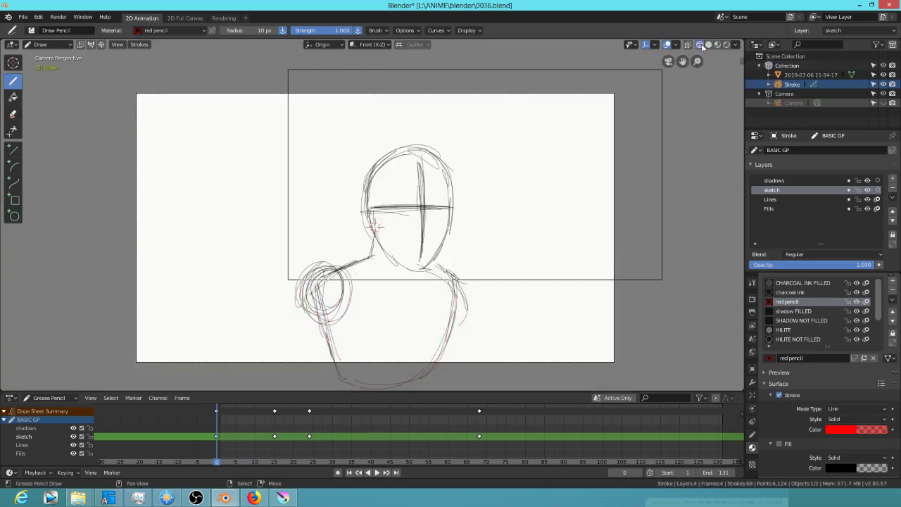
click(710, 46)
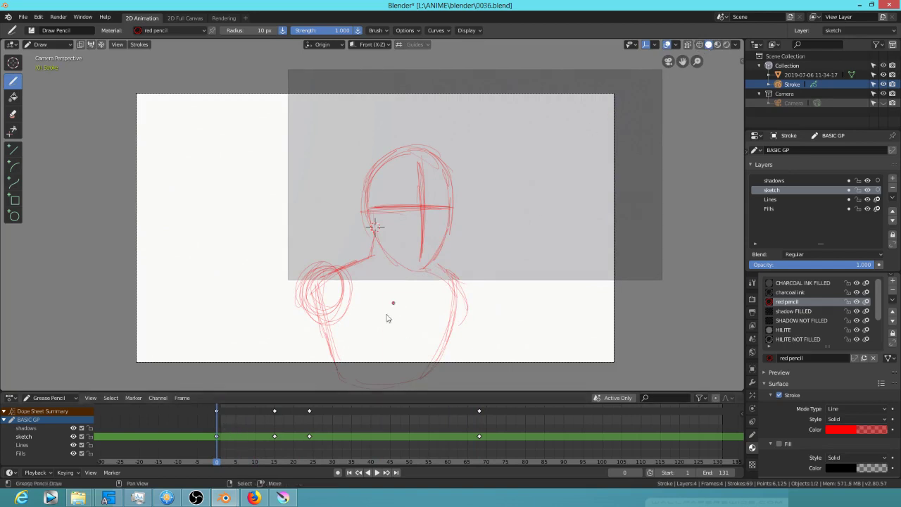
Flip between the sketch keyframes at frames 0 and 15 to compare the head poses without the footage
key(Down)
key(Up)
key(Up)
key(Down)
key(Up)
key(Down)
Show the footage texture, compare the frame 0 and frame 15 sketches against it, and return to Solid shading
click(717, 44)
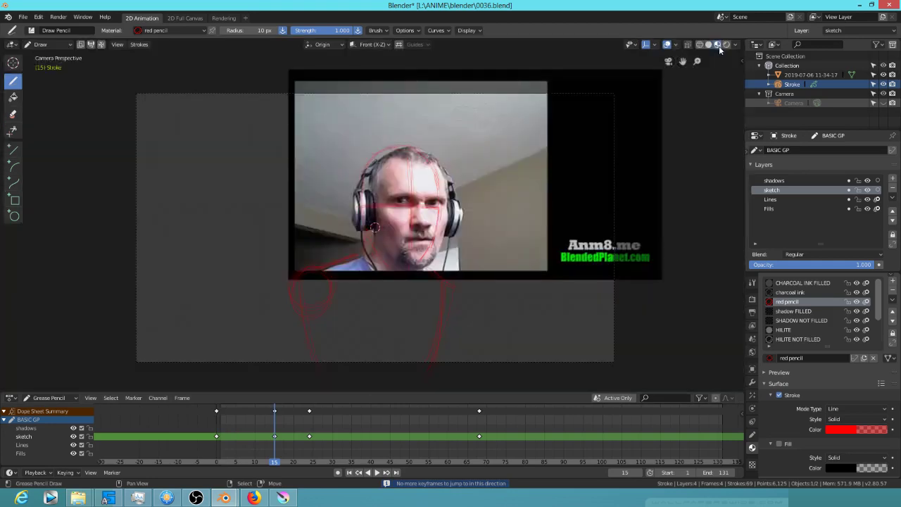
key(Down)
key(Up)
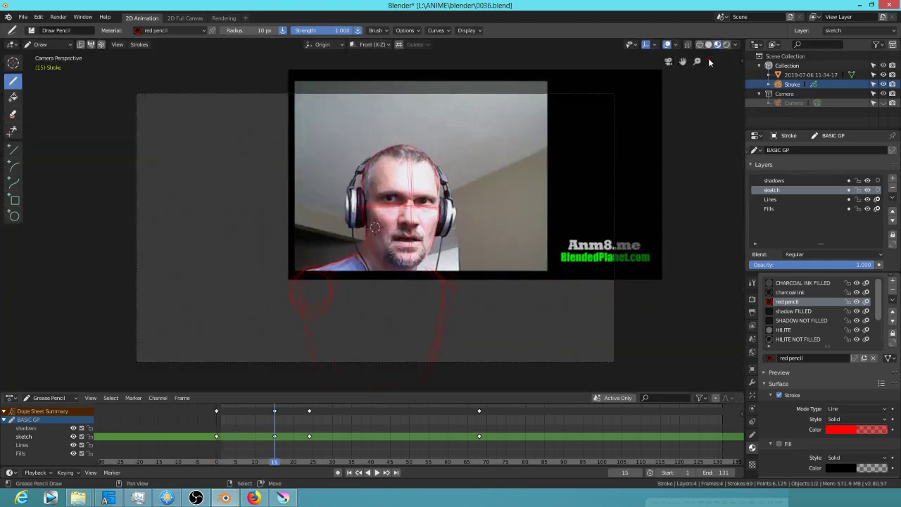
key(Down)
key(Up)
key(Down)
key(Up)
click(709, 44)
Flip between frames 0 and 15 and reinforce the red head outline at frame 15
key(Down)
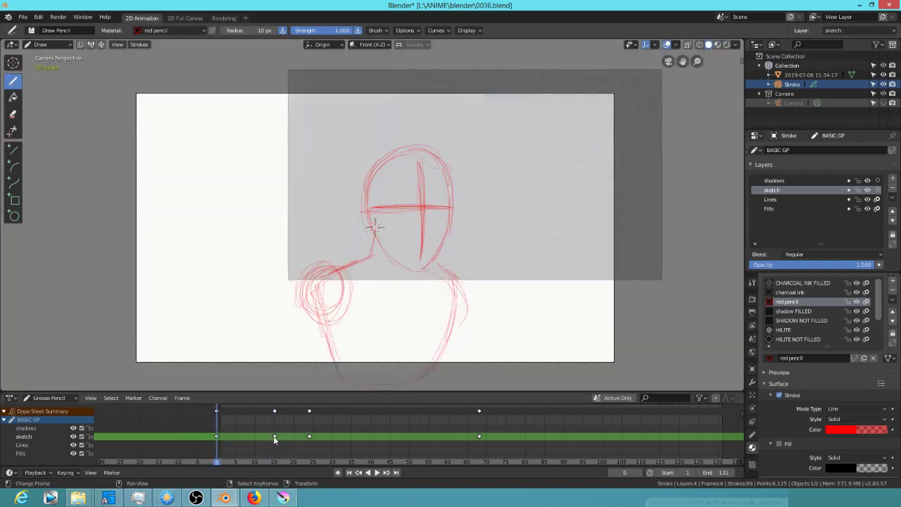
key(Down)
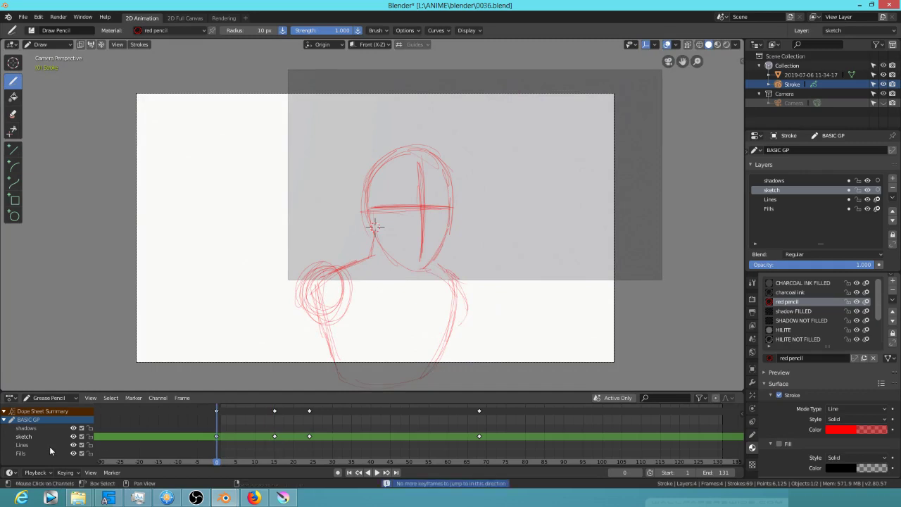
key(Up)
key(Down)
key(Up)
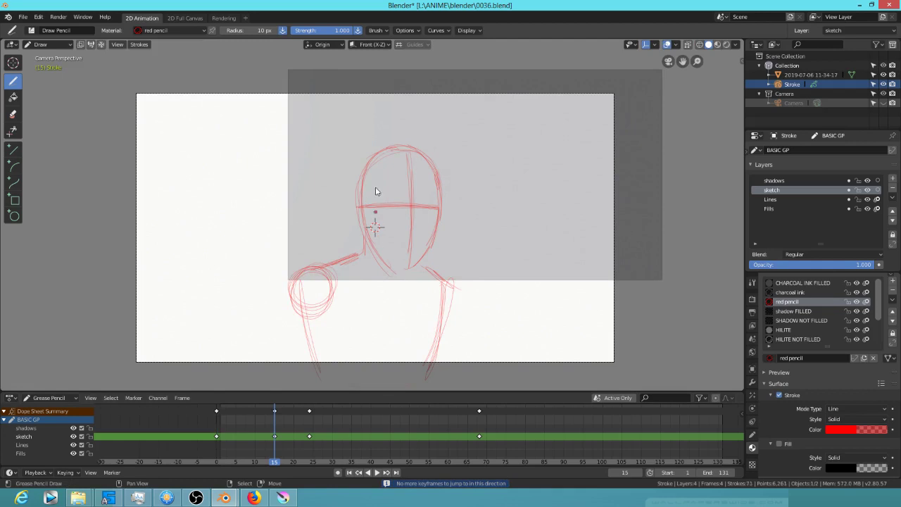
key(Down)
key(Up)
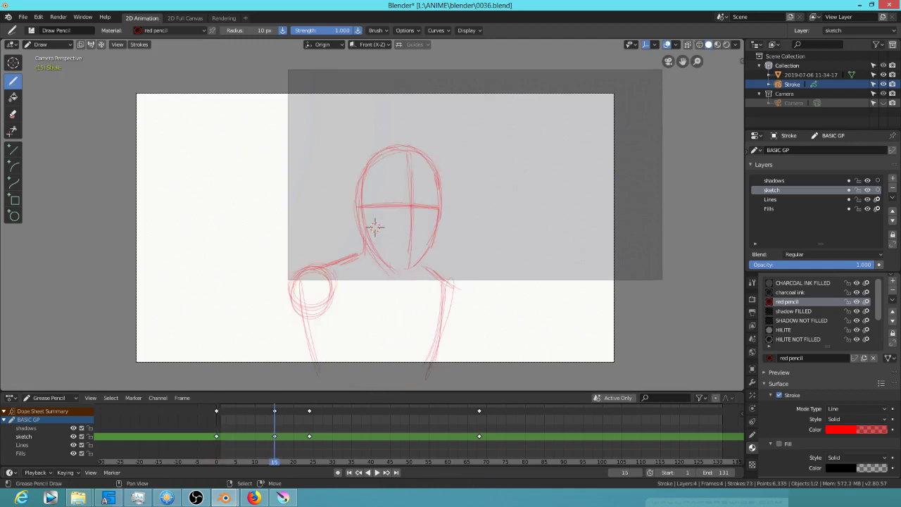
Reinforce the head outline at frame 24 and add an outer curve along its right-hand side
key(Up)
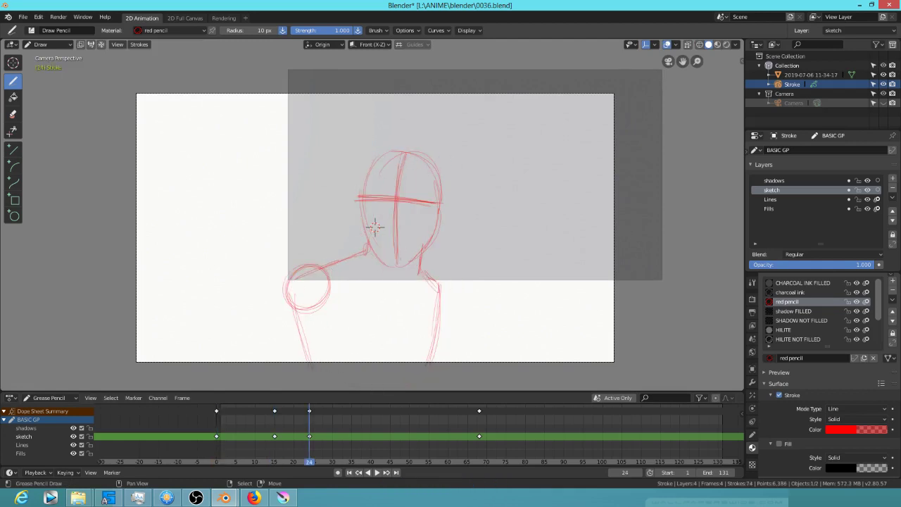
drag(441, 164, 443, 222)
drag(448, 177, 446, 226)
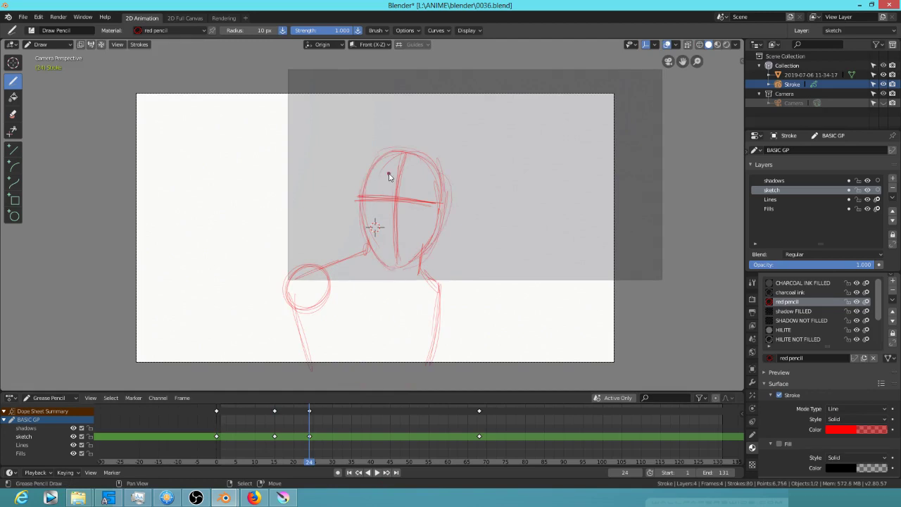
Strengthen the cheek and jaw outline on the right-hand side of the face at frames 15 and 0
key(Down)
drag(439, 190, 430, 259)
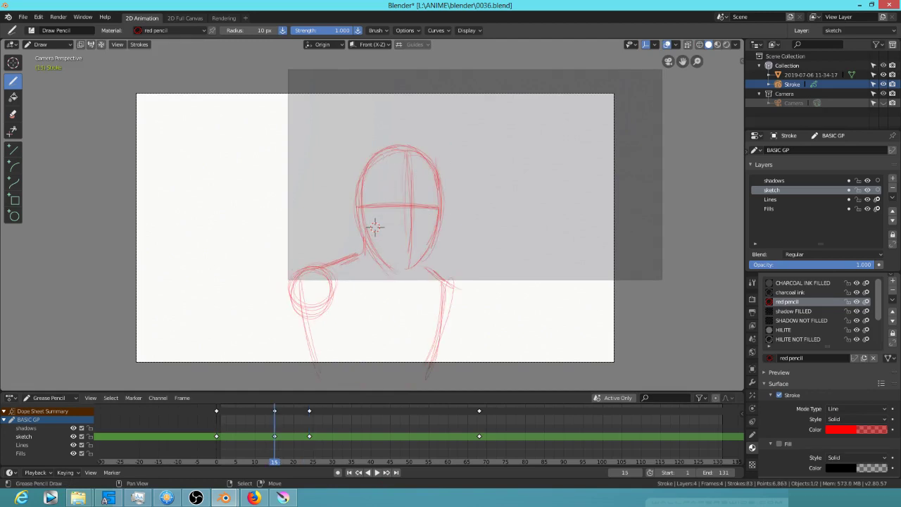
key(Down)
click(439, 224)
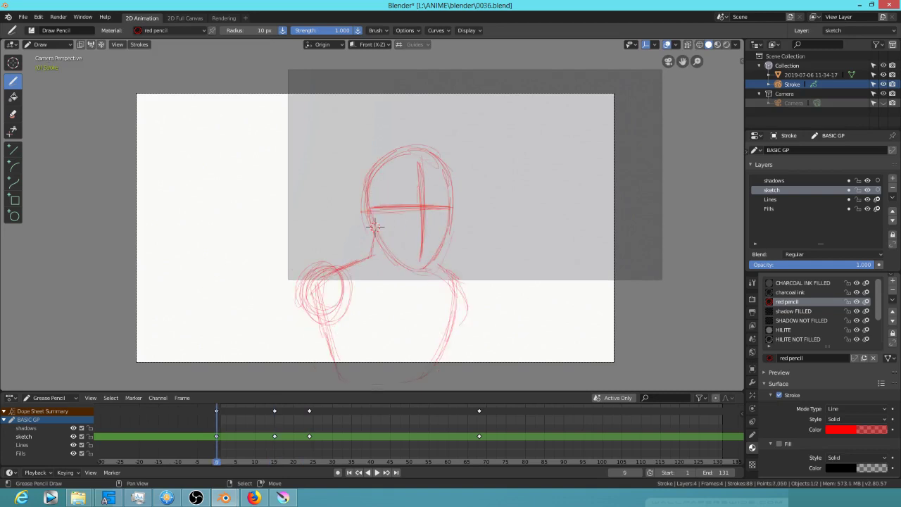
Flip through the sketch keyframes and redraw the face's vertical centre line at frame 24
key(Down)
key(Up)
key(Up)
key(Down)
key(Up)
key(Up)
key(Down)
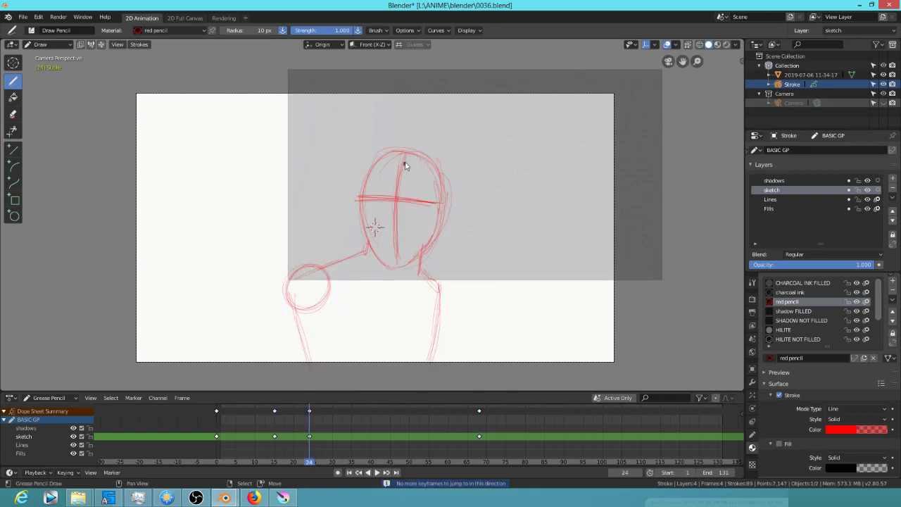
drag(399, 158, 400, 269)
key(Up)
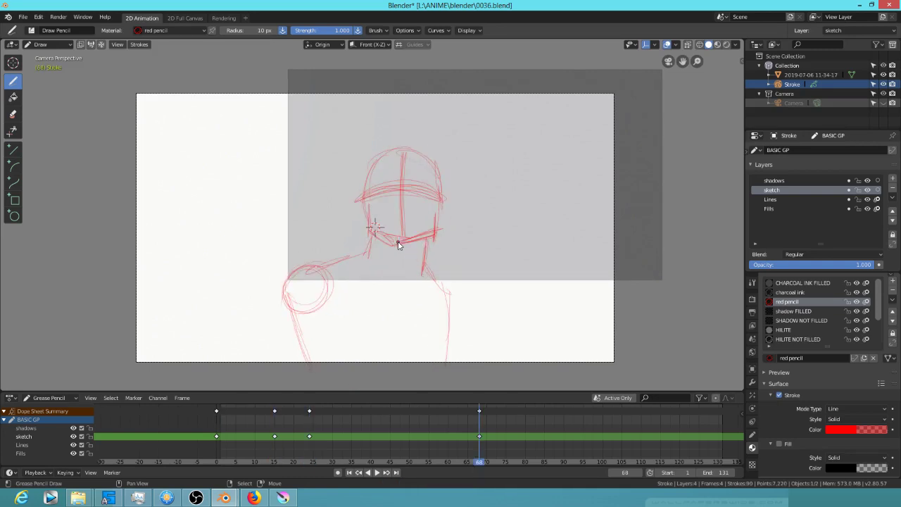
Sketch both ears, the raised forehead circle and its lower curve on the tilted-back head at frame 68
key(Down)
key(Up)
drag(450, 204, 438, 228)
drag(356, 200, 356, 212)
mouse_move(380, 176)
mouse_down()
mouse_move(411, 148)
mouse_move(424, 159)
mouse_up()
Sketch a forehead circle above the eye line at frames 24, 15 and 0, adding a side stroke beside the head at frame 0
key(Down)
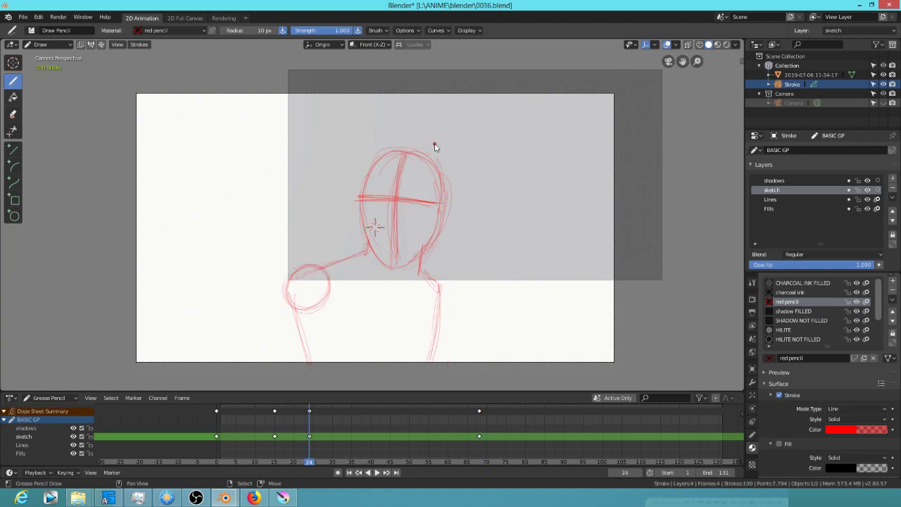
mouse_move(394, 154)
mouse_down()
mouse_move(375, 176)
mouse_move(416, 158)
mouse_up()
key(Down)
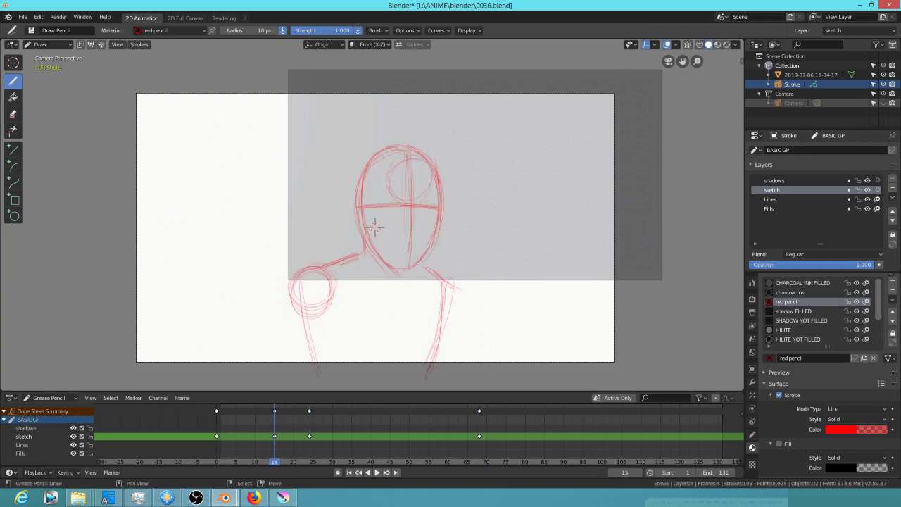
key(Down)
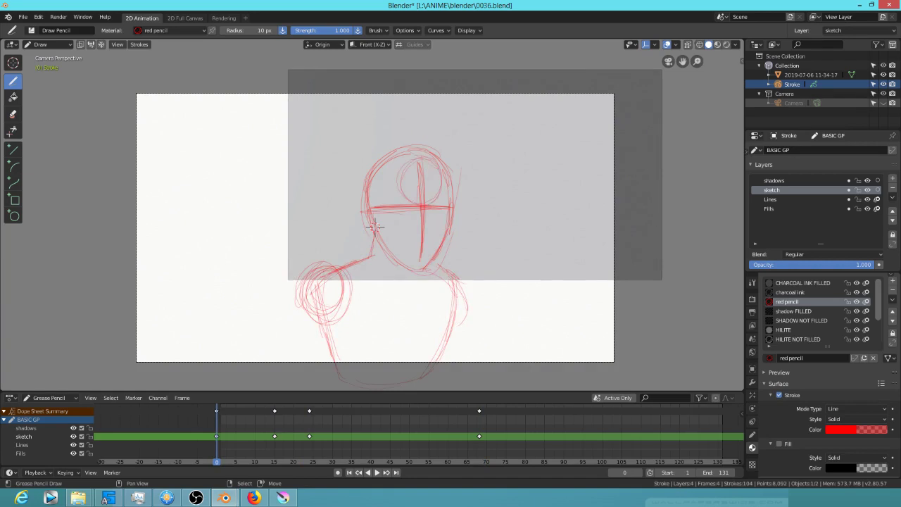
drag(461, 168, 458, 179)
Flip through the keyframes and build up the forehead circle and an arc below the eye line at frame 0
key(Up)
key(Up)
key(Up)
key(Up)
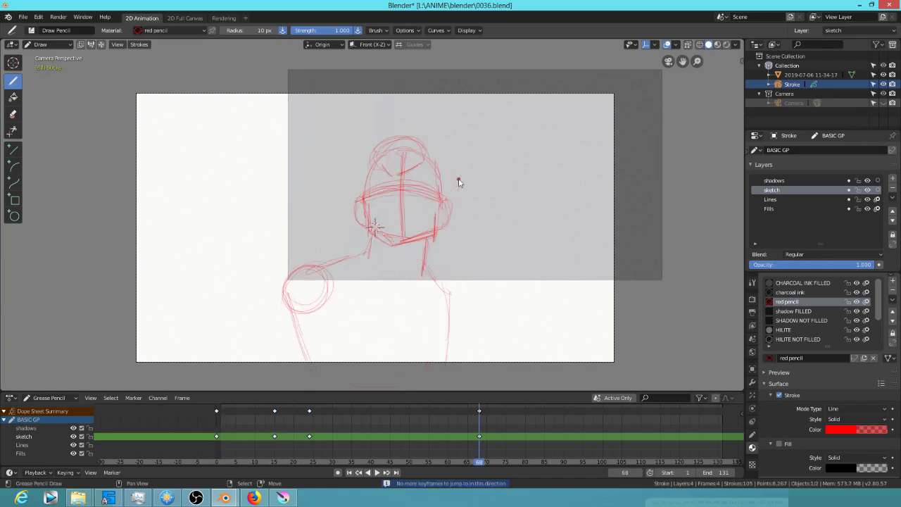
key(Down)
key(Down)
key(Down)
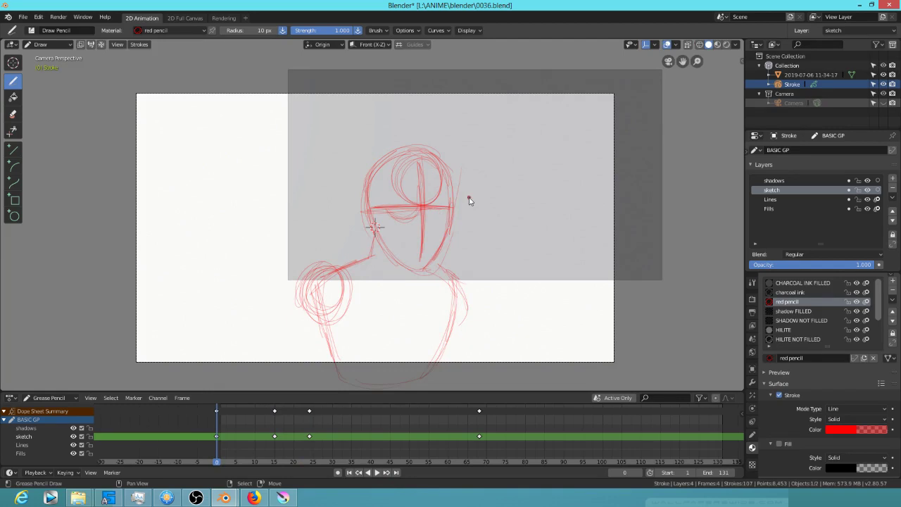
Switch to the Blender window with the opening scene video edit, study the finished character's face, and return to the 0036 sketch
mouse_move(223, 499)
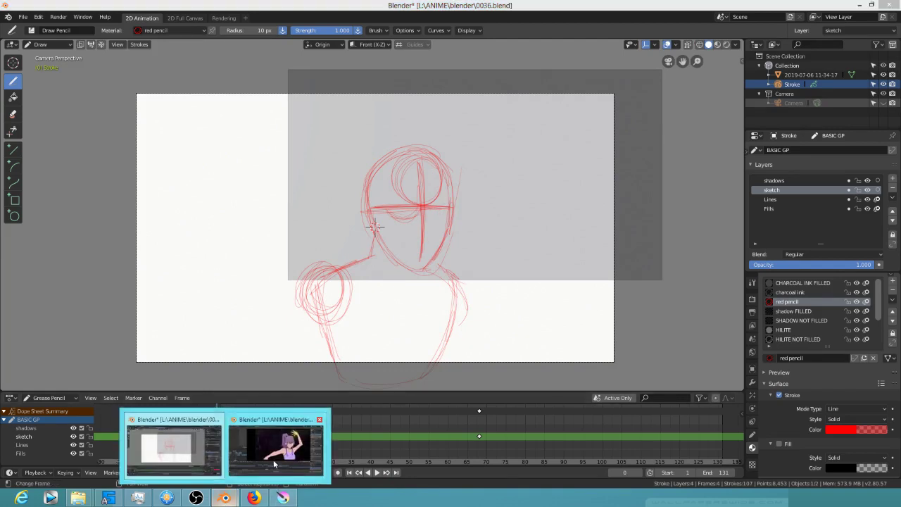
click(273, 456)
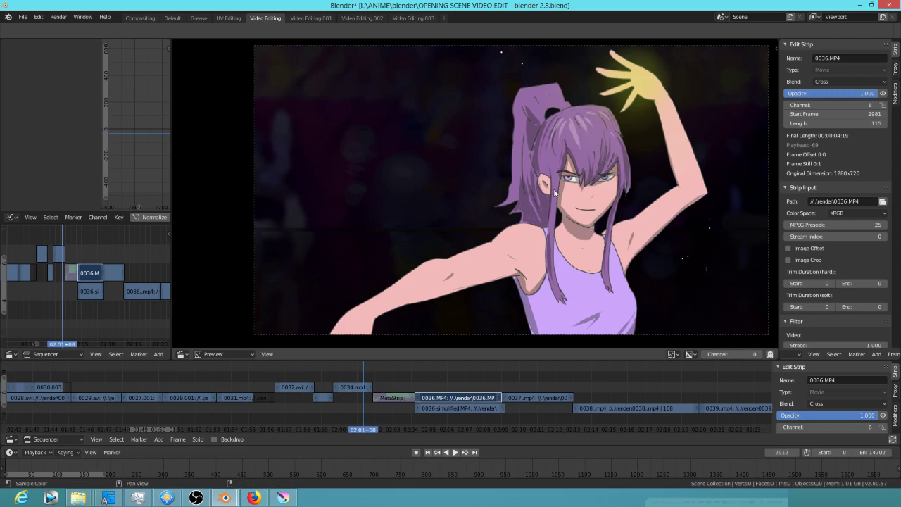
mouse_move(225, 497)
click(181, 446)
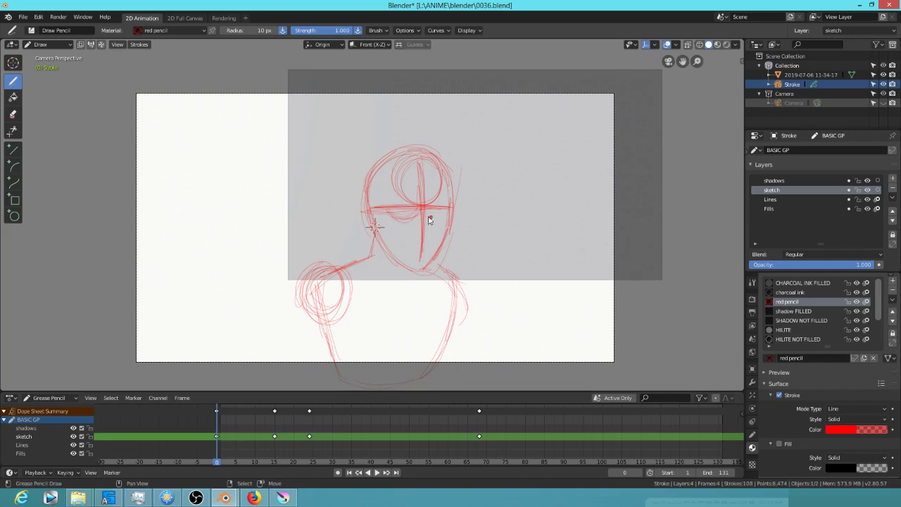
mouse_move(232, 498)
click(277, 451)
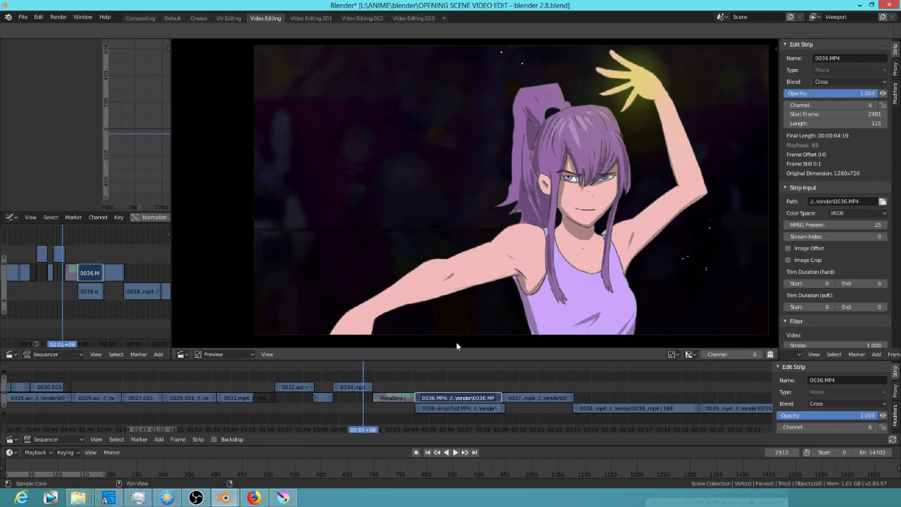
mouse_move(226, 498)
click(197, 451)
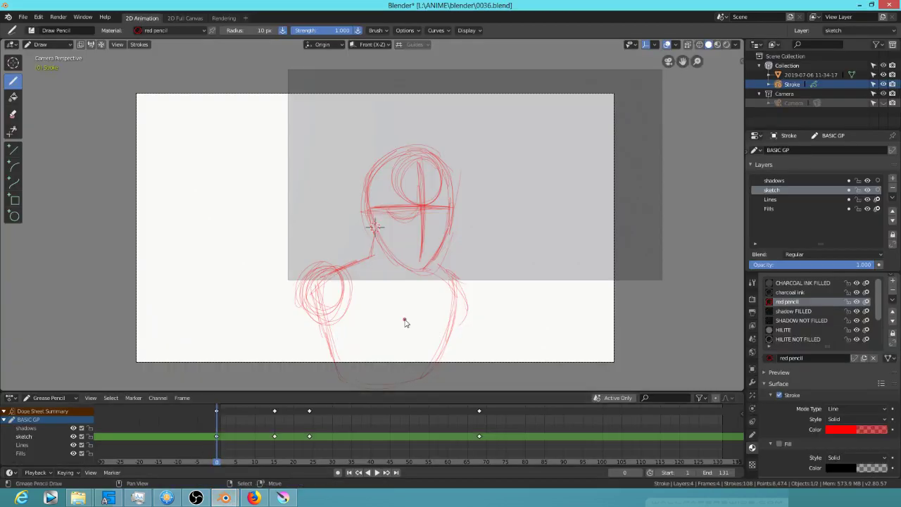
Sketch the V-shaped nose bridge and extended horizontal eye guides at frame 0
key(Down)
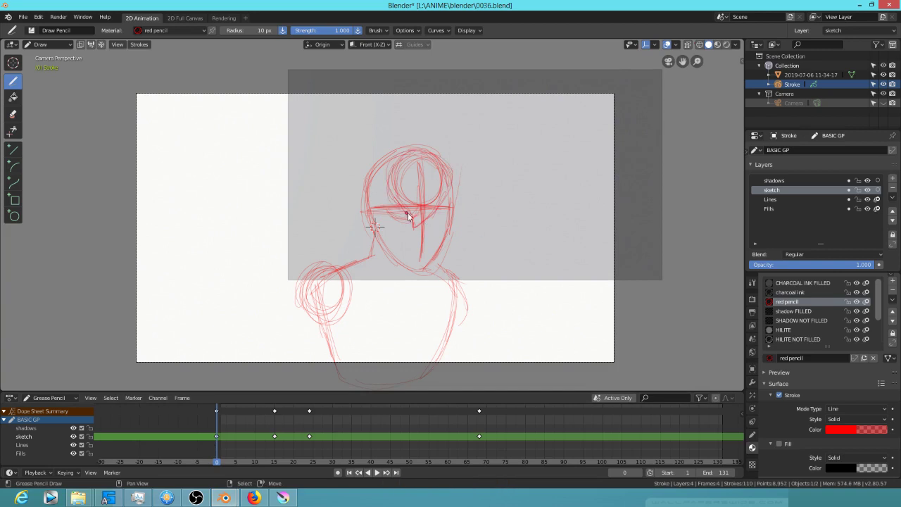
click(361, 219)
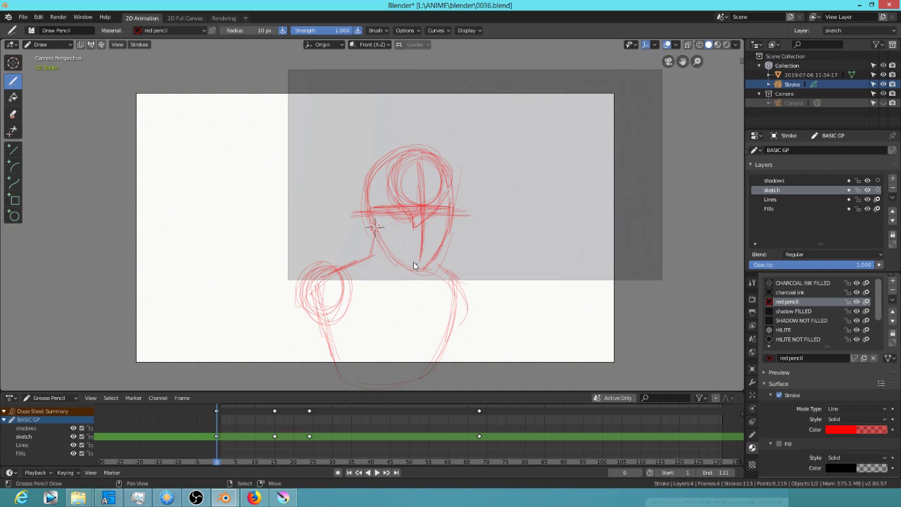
Sketch the upper and lower lids of both narrowed eyes at frame 0
scroll(422, 261, up, 4)
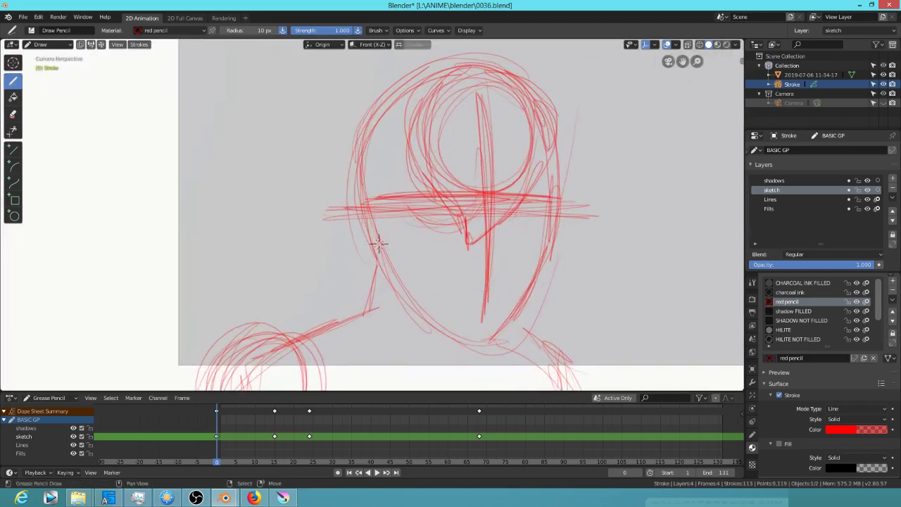
drag(463, 219, 453, 211)
mouse_move(385, 211)
mouse_down()
mouse_move(458, 207)
mouse_move(397, 207)
mouse_move(404, 221)
mouse_up()
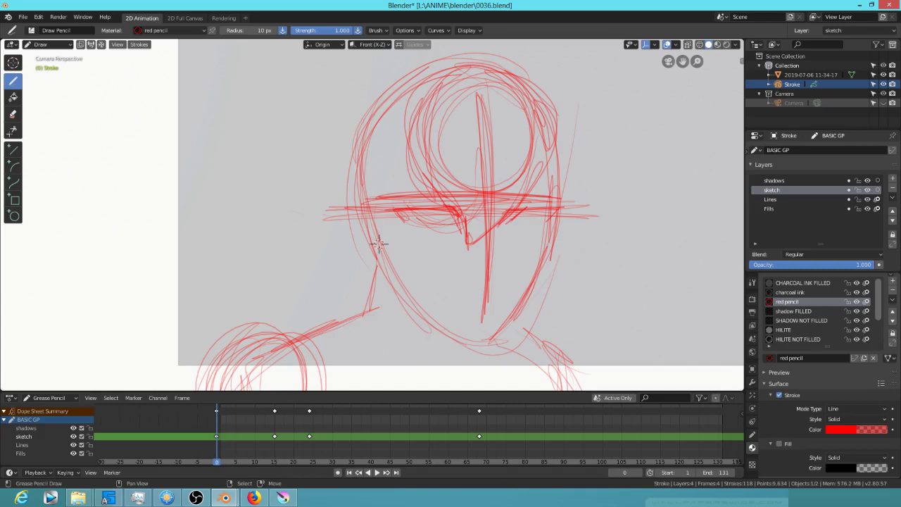
drag(523, 210, 542, 211)
drag(501, 225, 552, 224)
drag(406, 226, 456, 228)
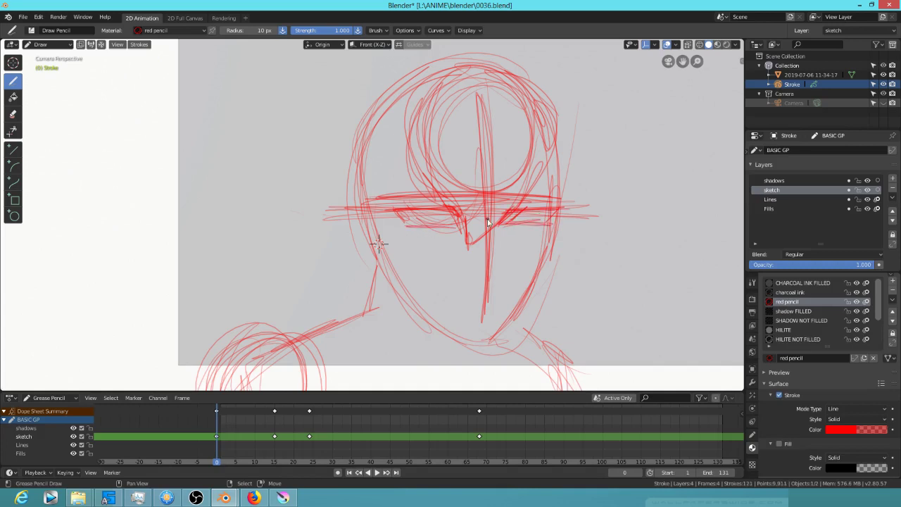
key(period)
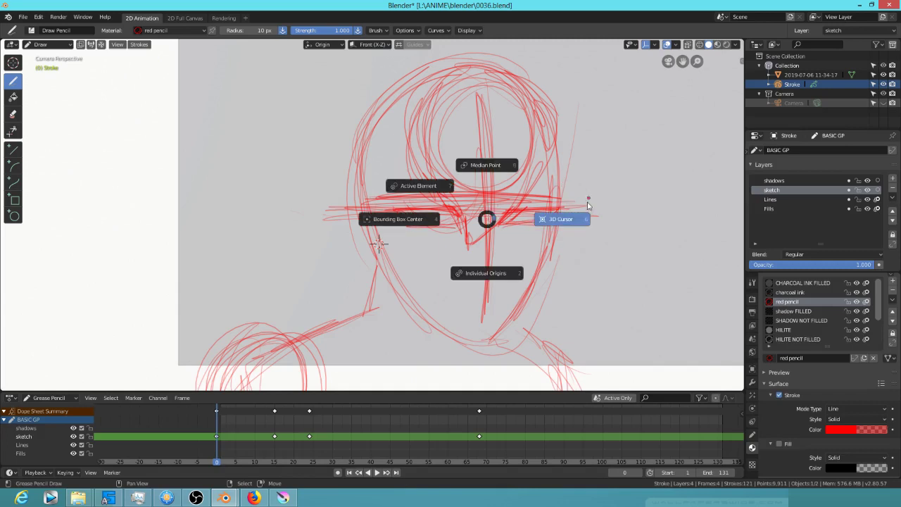
click(587, 245)
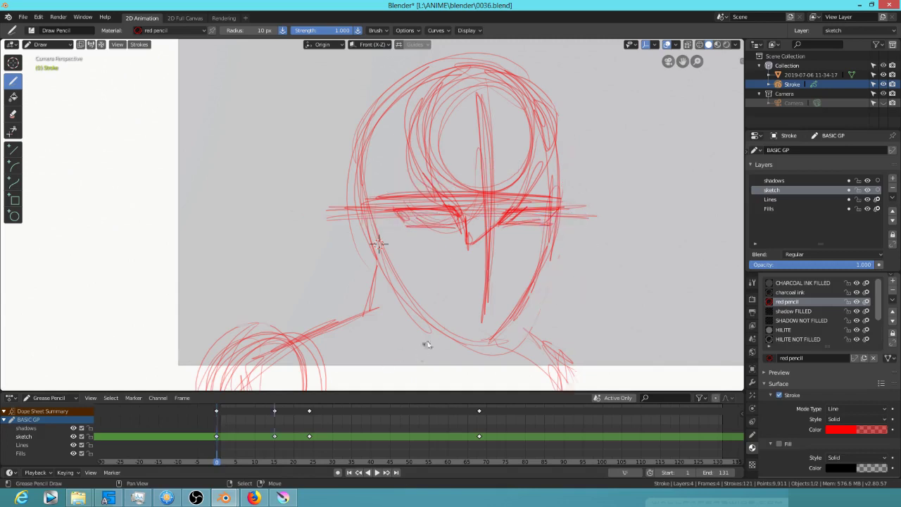
Add extra eye guide lines across the face at frames 15, 24 and 68, following the head's tilt
key(Up)
key(Down)
key(Up)
mouse_move(345, 209)
mouse_down()
mouse_move(493, 206)
mouse_move(322, 208)
mouse_up()
key(Up)
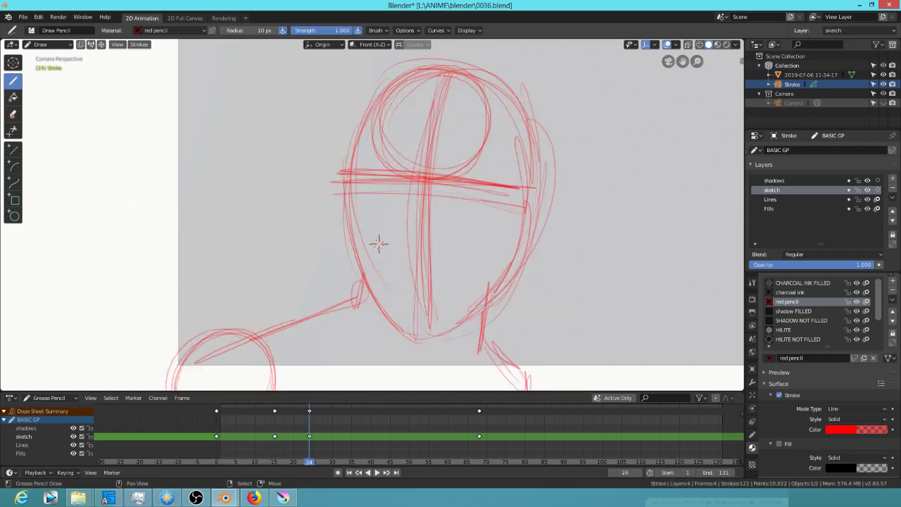
key(Up)
mouse_move(464, 141)
mouse_down()
mouse_move(352, 167)
mouse_move(525, 181)
mouse_up()
Check the frame 0 pose and sketch the angled nose bridge strokes at frame 15
key(Down)
key(Down)
key(Down)
key(Up)
drag(485, 190, 444, 232)
drag(446, 193, 443, 227)
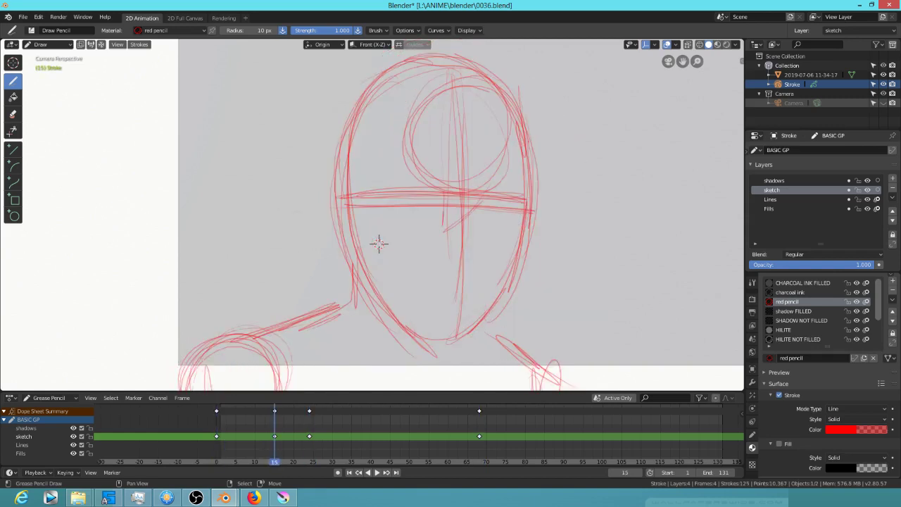
Compare the earlier poses and sketch the brow and nose bridge strokes around the forehead circle at frame 24
key(Down)
key(Up)
key(Up)
drag(414, 204, 403, 205)
mouse_move(405, 170)
mouse_down()
mouse_move(421, 195)
mouse_move(466, 158)
mouse_move(456, 181)
mouse_up()
mouse_move(411, 138)
mouse_down()
mouse_move(403, 186)
mouse_move(386, 205)
mouse_up()
key(Up)
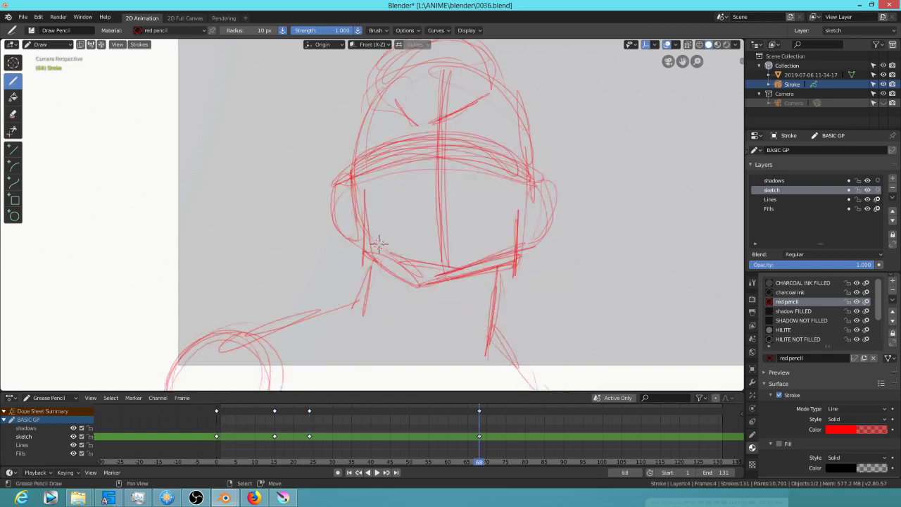
Sketch the curved brow socket and nose bridge strokes on the raised face at frame 68
drag(418, 109, 397, 165)
drag(458, 108, 411, 155)
mouse_move(411, 156)
mouse_down()
mouse_move(472, 97)
mouse_move(470, 76)
mouse_up()
drag(487, 90, 461, 139)
key(Down)
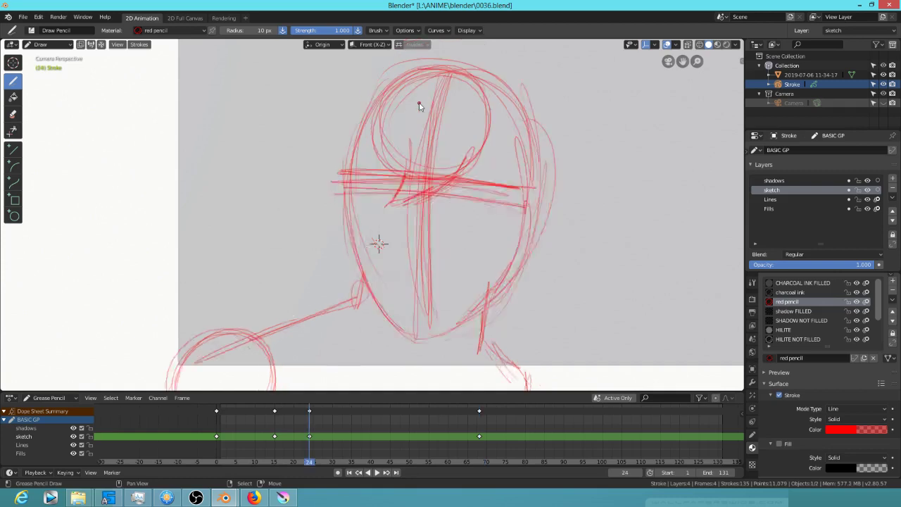
Sketch ear shapes at the sides of the head at frames 0, 15 and 24, comparing the poses
key(Down)
key(Down)
key(Down)
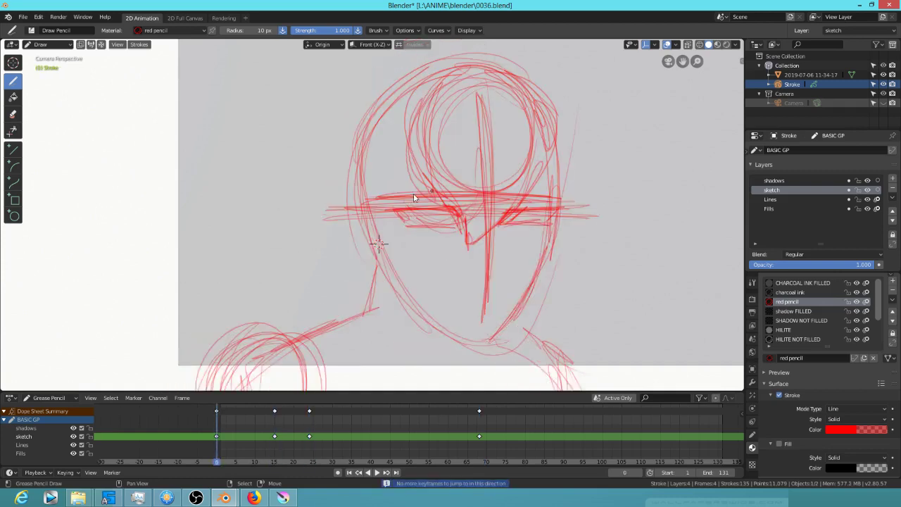
mouse_move(372, 210)
mouse_down()
mouse_move(353, 236)
mouse_move(384, 242)
mouse_move(326, 208)
mouse_move(333, 197)
mouse_up()
key(Up)
drag(533, 199, 526, 265)
key(Down)
key(Up)
key(Up)
mouse_move(544, 214)
mouse_down()
mouse_move(512, 271)
mouse_move(547, 251)
mouse_move(501, 276)
mouse_up()
key(Down)
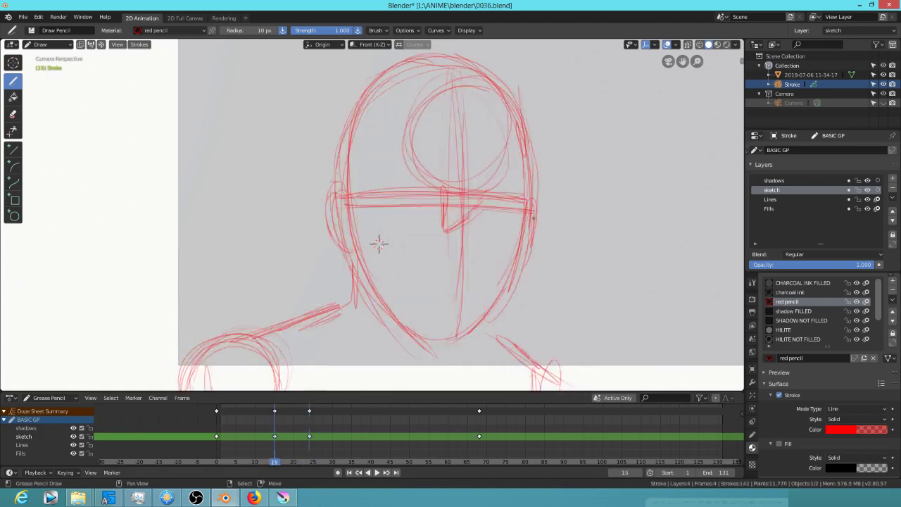
key(Up)
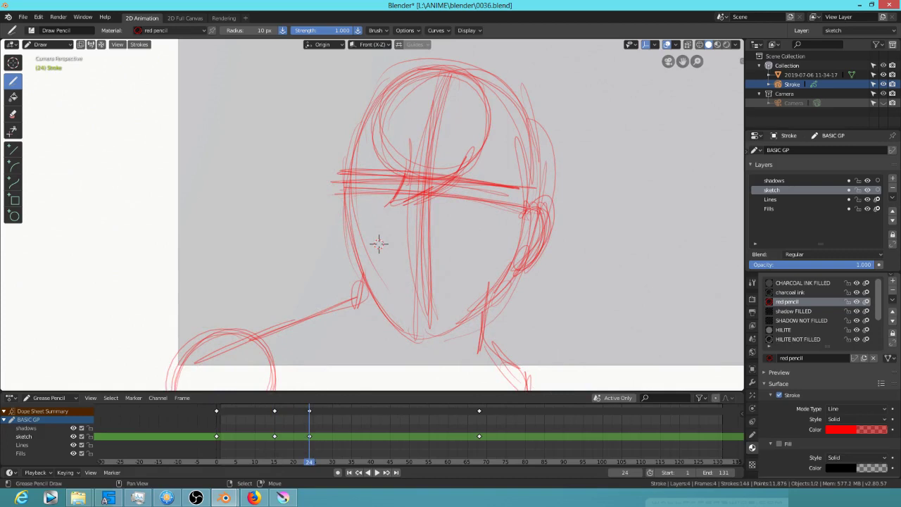
key(Down)
key(Down)
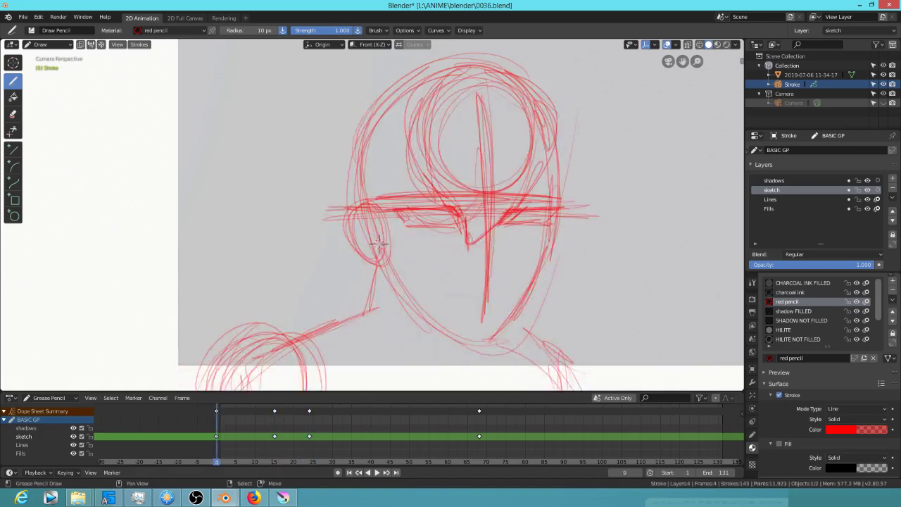
Sketch the upper and lower lids of both narrowed eyes at frame 15, using frame 0 as reference
key(Down)
key(Up)
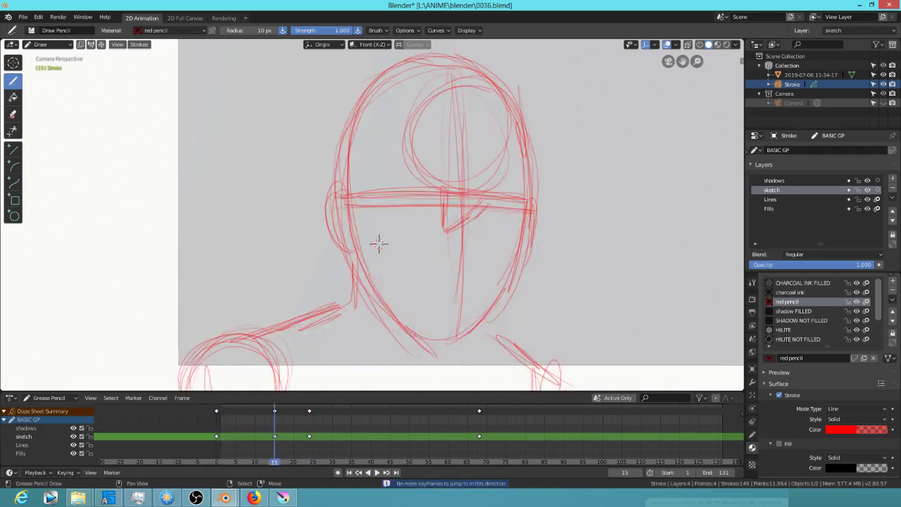
mouse_move(472, 209)
mouse_down()
mouse_move(530, 206)
mouse_move(463, 221)
mouse_move(373, 209)
mouse_up()
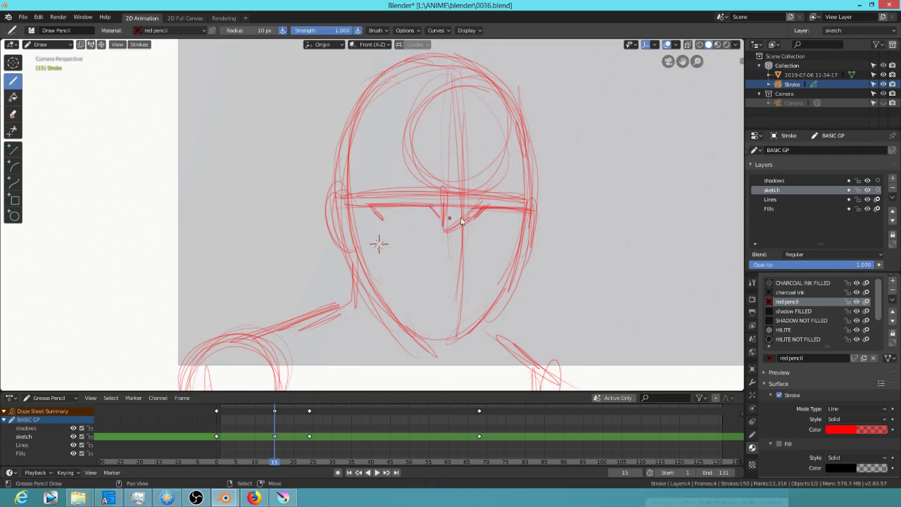
mouse_move(432, 207)
mouse_down()
mouse_move(440, 222)
mouse_move(539, 213)
mouse_up()
key(Down)
key(Up)
mouse_move(388, 224)
mouse_down()
mouse_move(516, 226)
mouse_move(482, 224)
mouse_up()
key(Down)
key(Up)
drag(385, 222, 435, 223)
key(Down)
key(Up)
key(Down)
key(Up)
Sketch both narrowed eyes below the tilted eye guide at frame 24
key(Up)
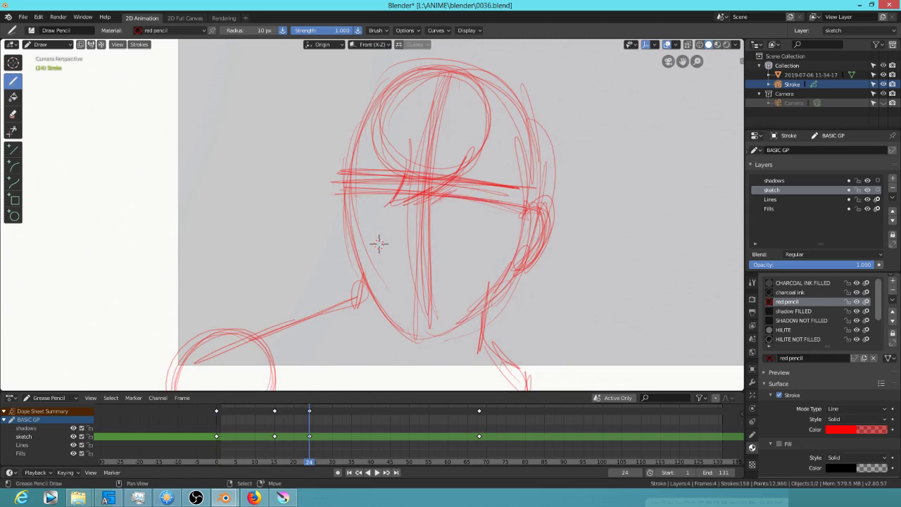
mouse_move(499, 199)
mouse_down()
mouse_move(442, 208)
mouse_move(353, 192)
mouse_move(501, 212)
mouse_move(500, 200)
mouse_up()
drag(444, 213, 493, 203)
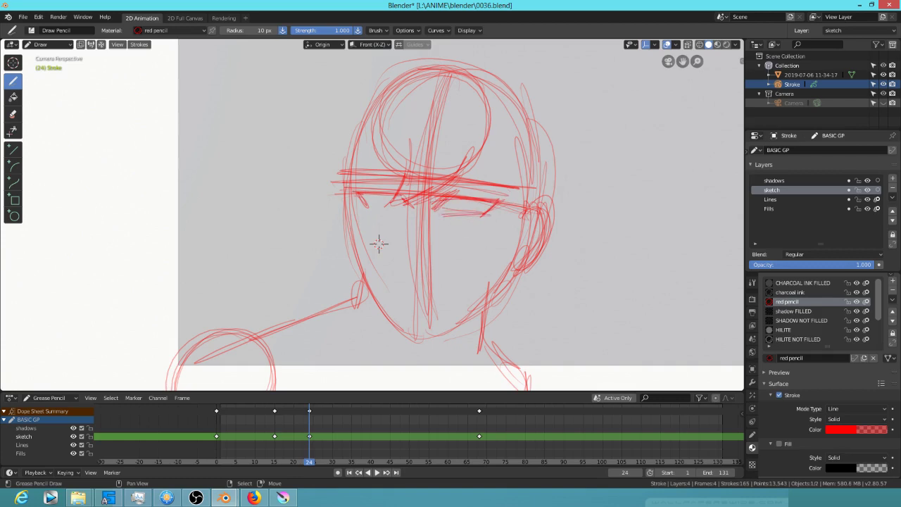
drag(359, 200, 405, 209)
click(463, 221)
key(Down)
key(Up)
Sketch both foreshortened eyes along the curved eye guides at frame 68
key(Up)
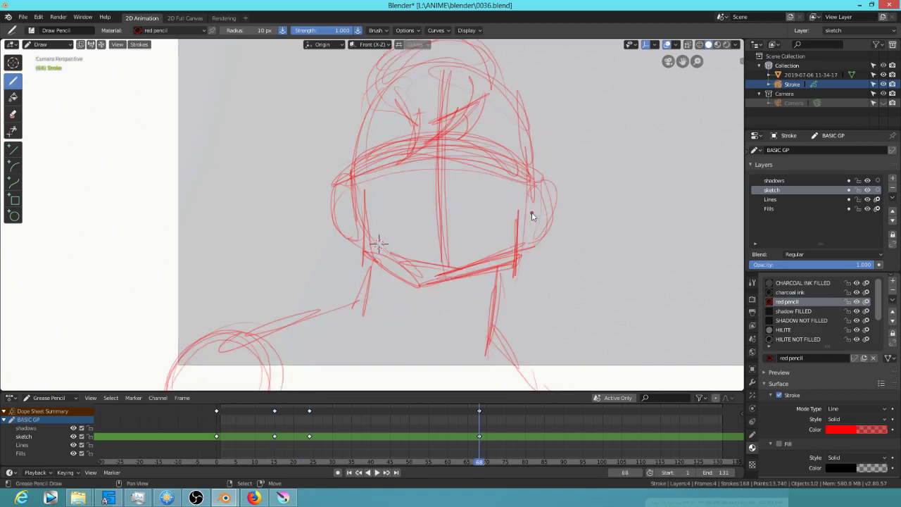
click(456, 151)
drag(454, 147, 508, 142)
mouse_move(412, 148)
mouse_down()
mouse_move(369, 153)
mouse_move(395, 147)
mouse_up()
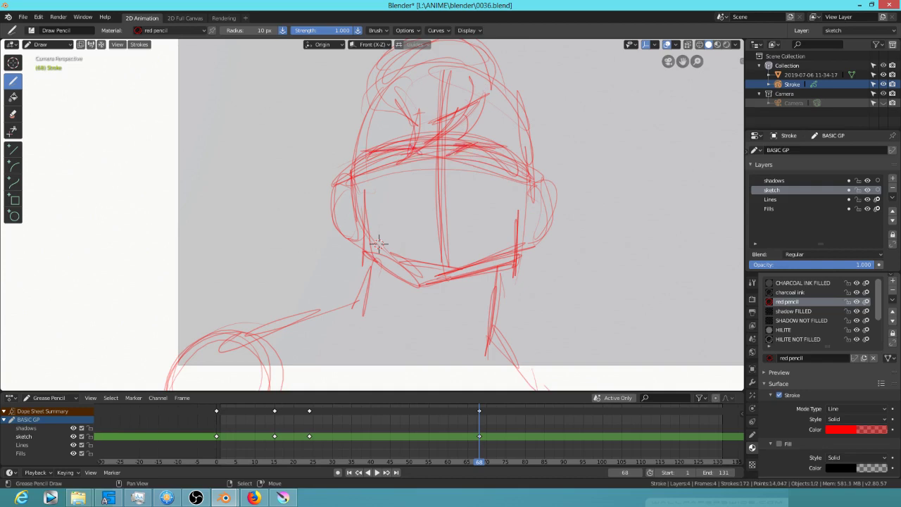
drag(514, 150, 471, 148)
drag(377, 164, 411, 161)
drag(497, 162, 456, 152)
drag(532, 147, 527, 142)
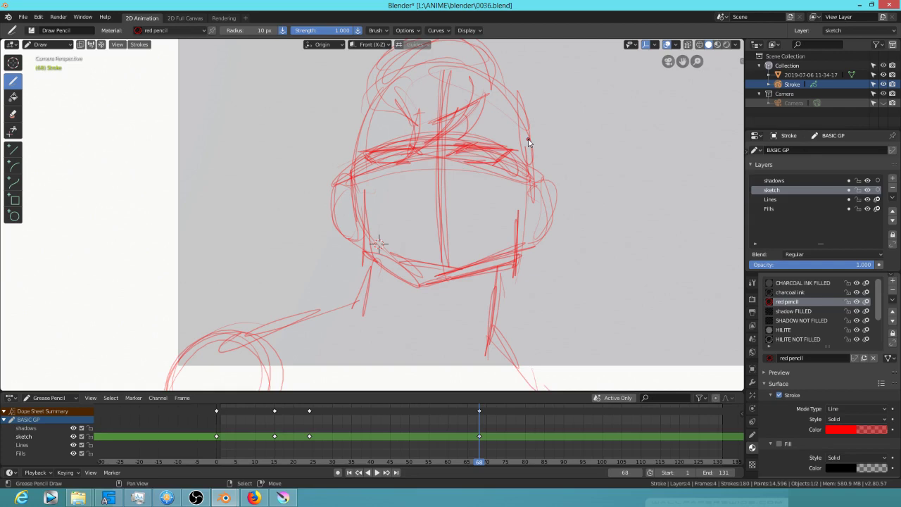
Mark the tip of the chin with a small circle at frames 0, 15, 24 and 68
key(Down)
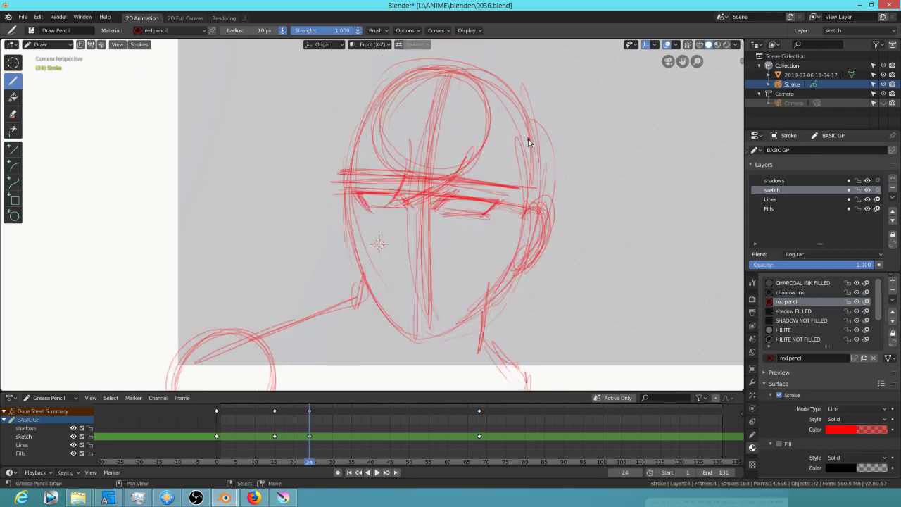
key(Down)
key(Down)
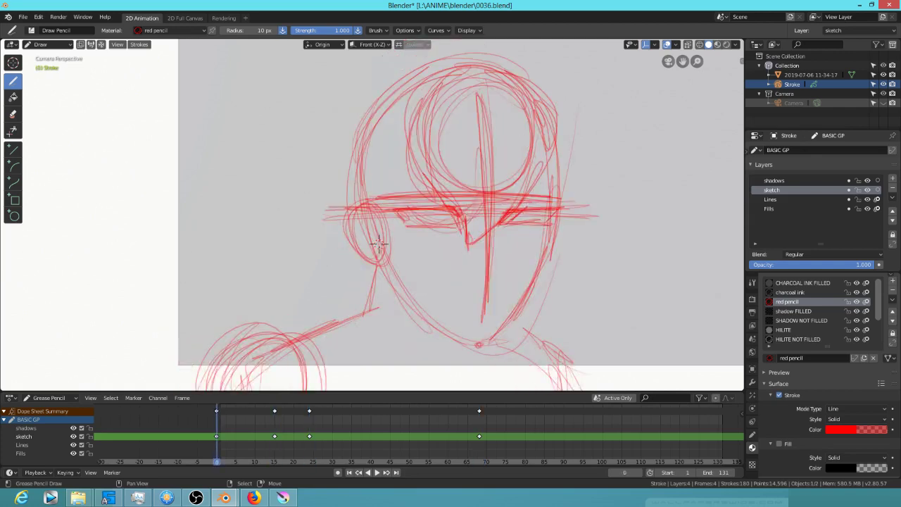
key(Up)
key(Down)
key(Up)
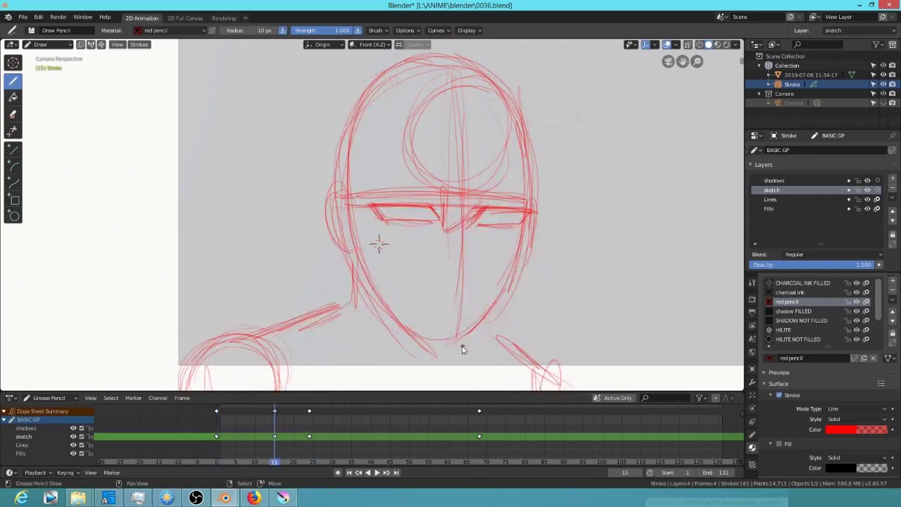
key(Up)
key(Down)
key(Up)
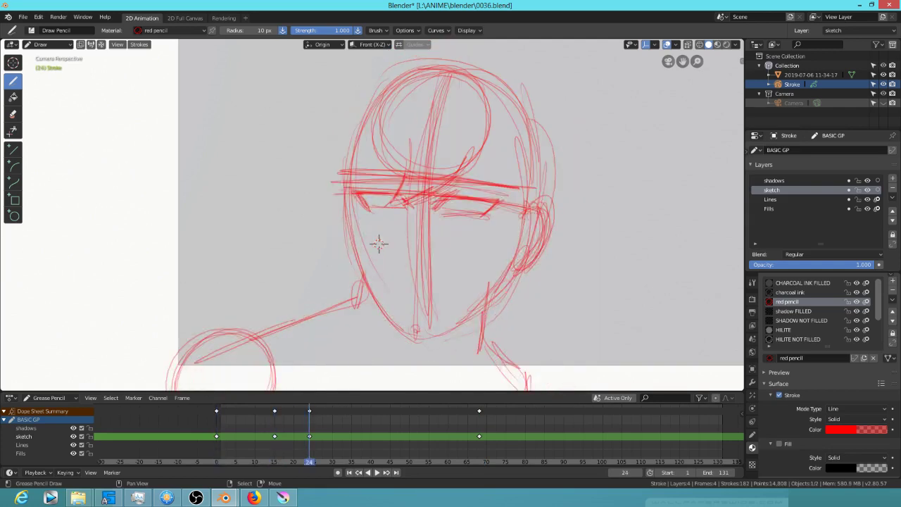
key(Up)
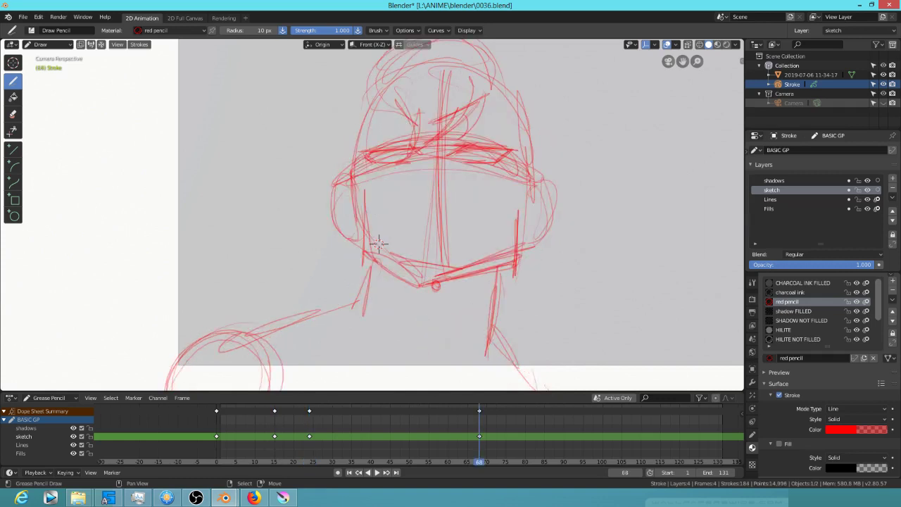
Redraw the jaw toward the chin marker at frame 68 and erase the excess centre and jaw construction lines
mouse_move(371, 248)
mouse_down()
mouse_move(430, 285)
mouse_move(499, 265)
mouse_up()
mouse_move(440, 283)
mouse_down()
mouse_move(514, 259)
mouse_move(440, 267)
mouse_move(386, 255)
mouse_move(443, 233)
mouse_move(442, 218)
mouse_up()
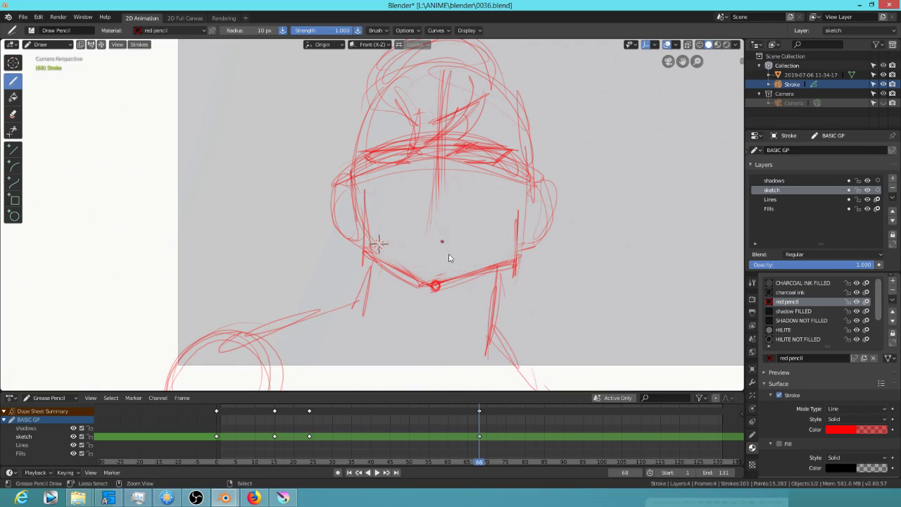
ctrl+drag(384, 283, 429, 306)
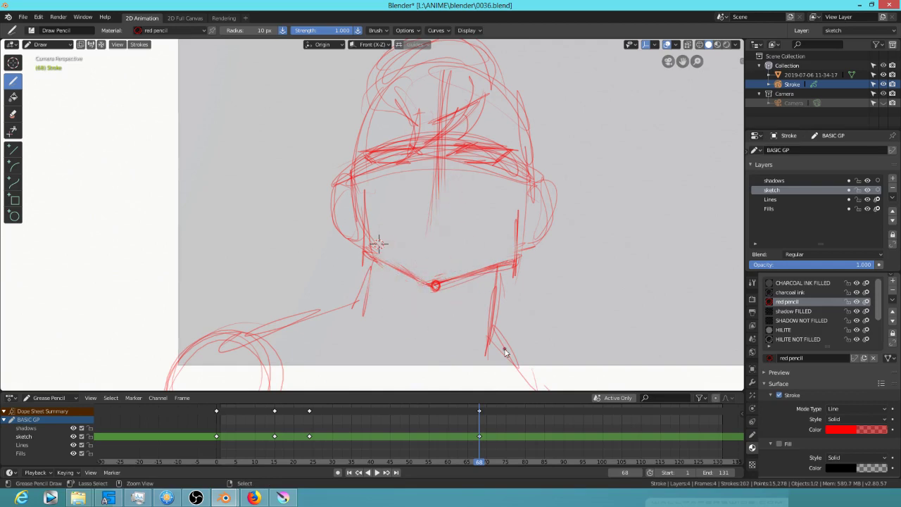
Compare the key poses and mark a jaw corner with a small circle at frames 68 and 24
key(Down)
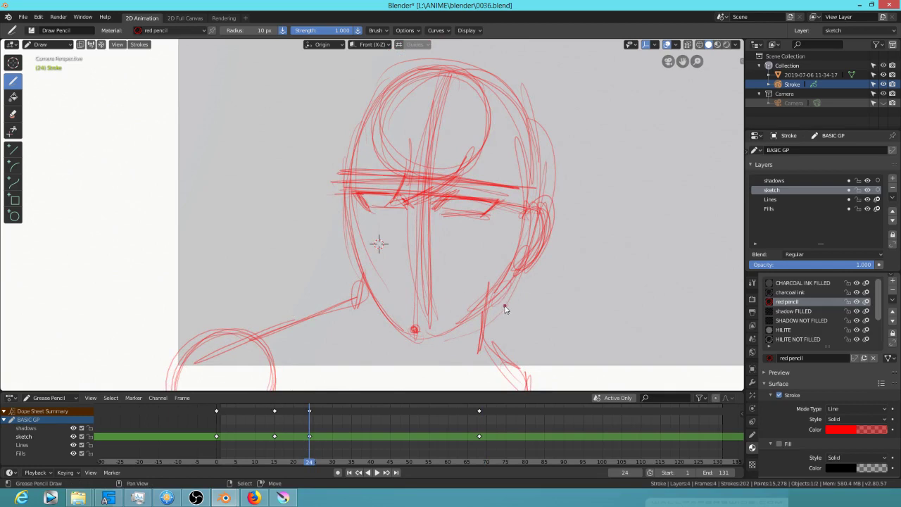
key(comma)
key(Escape)
key(Down)
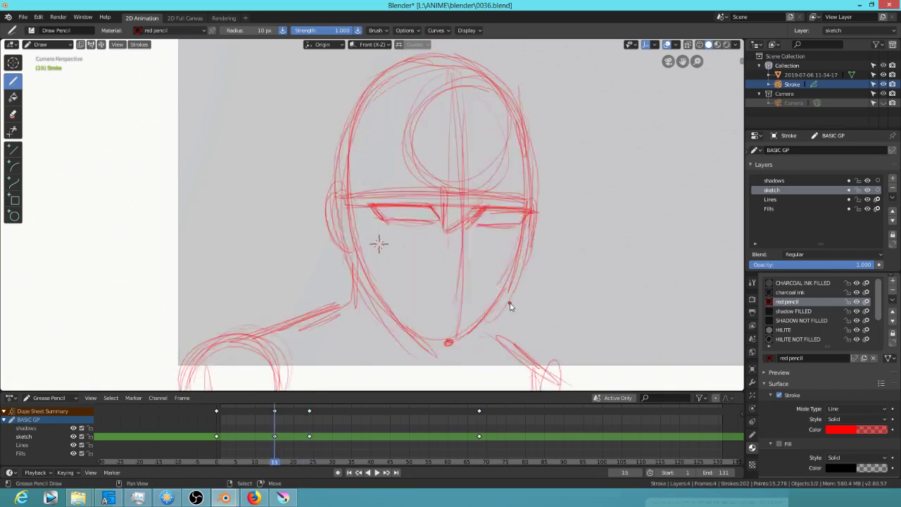
key(Down)
key(Down)
key(Up)
key(Down)
key(Up)
key(Up)
key(Up)
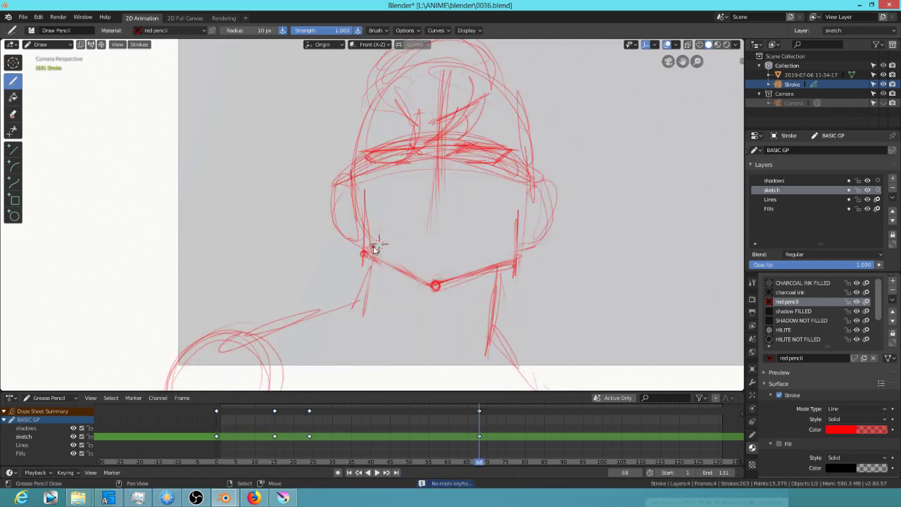
key(Down)
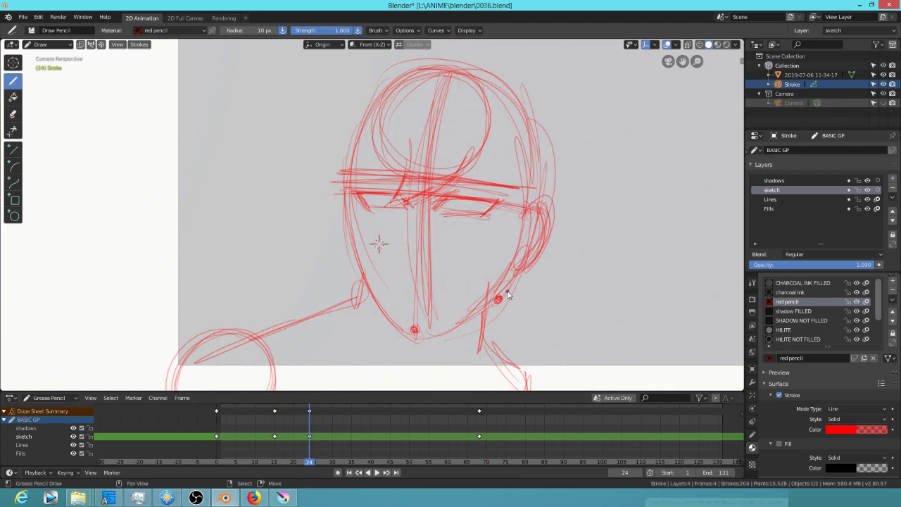
Switch to the OPENING SCENE VIDEO EDIT project, examine the characters' faces in the neighbouring shots, and return to 0036
mouse_move(223, 497)
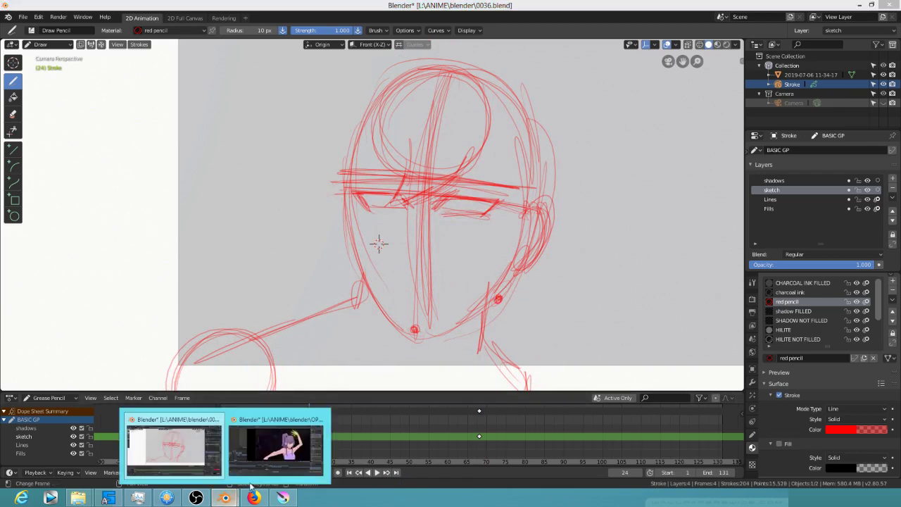
click(263, 452)
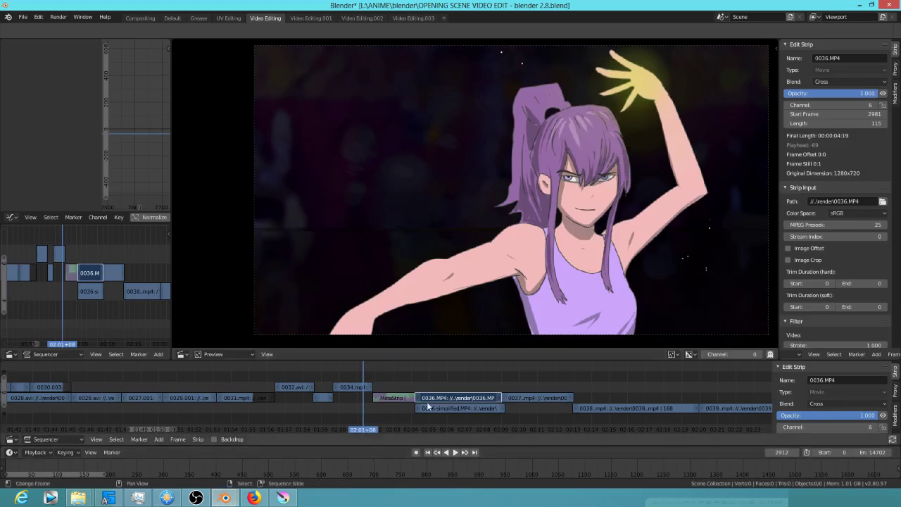
drag(345, 423, 284, 417)
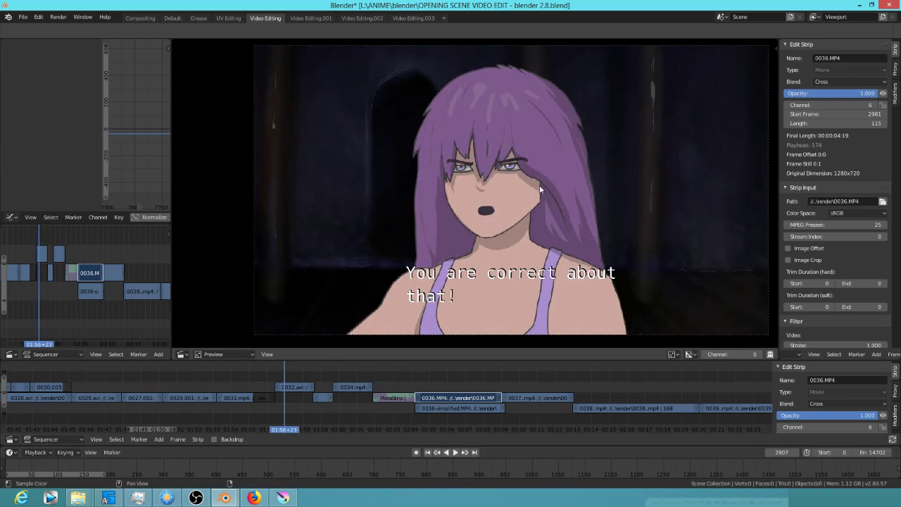
drag(381, 411, 433, 408)
drag(425, 370, 412, 372)
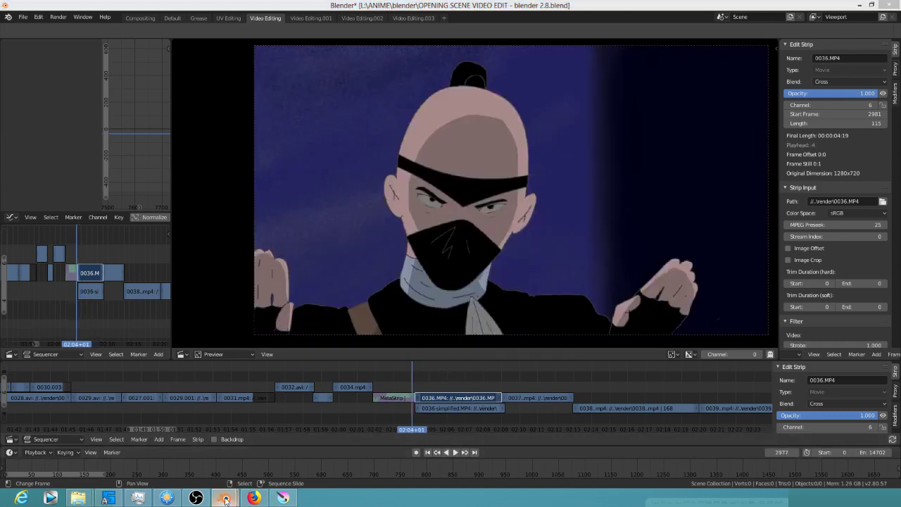
mouse_move(225, 497)
click(197, 450)
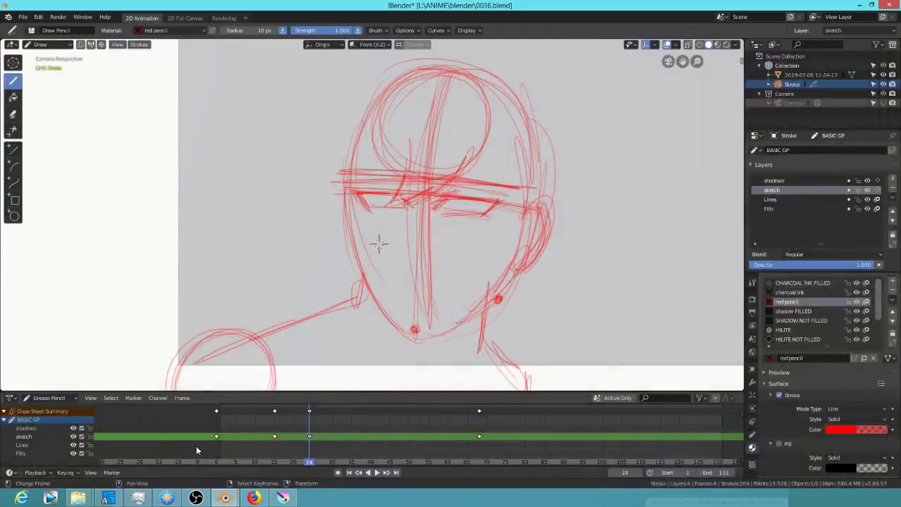
Erase the jaw corner marker at frame 24, then redraw both jaw corner markers and the jawline down to the chin
ctrl+drag(508, 301, 495, 299)
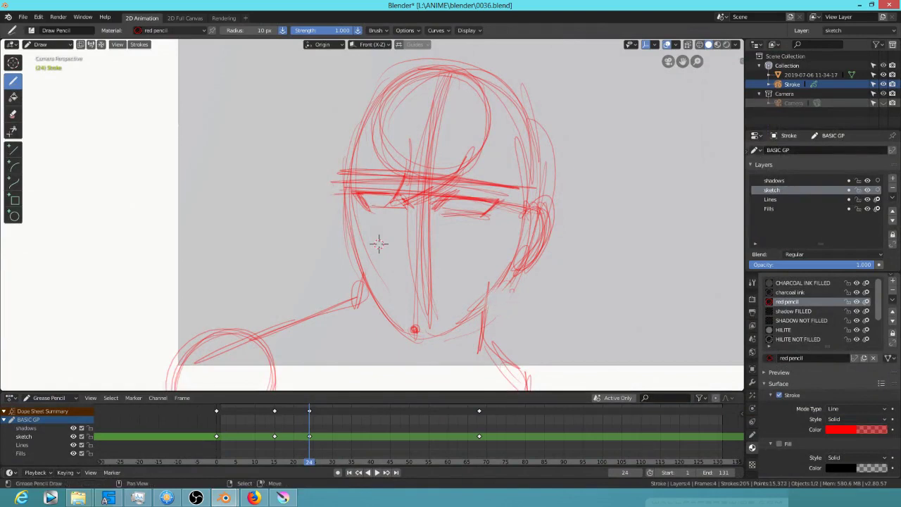
click(510, 291)
drag(378, 243, 361, 271)
Sketch the angular jawline from both jaw corners to the chin marker at frame 15
key(Down)
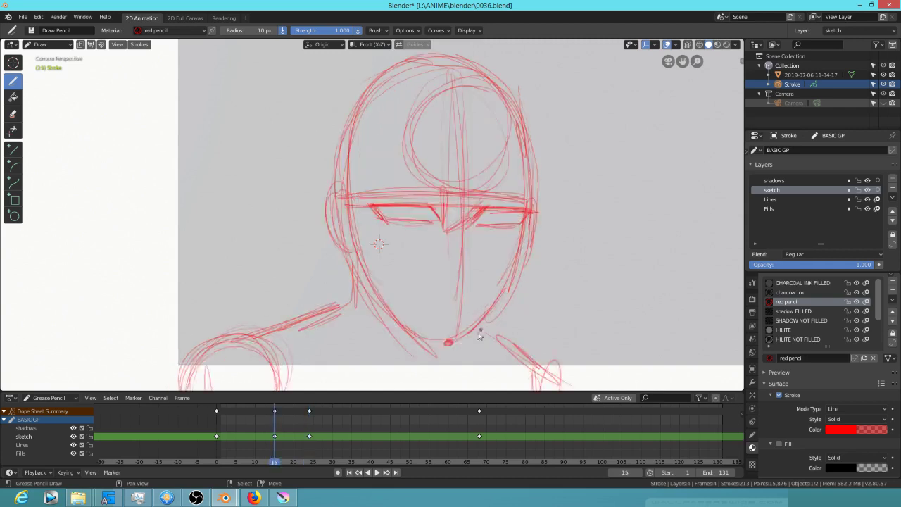
drag(364, 291, 427, 329)
mouse_move(512, 296)
mouse_down()
mouse_move(455, 336)
mouse_move(368, 292)
mouse_up()
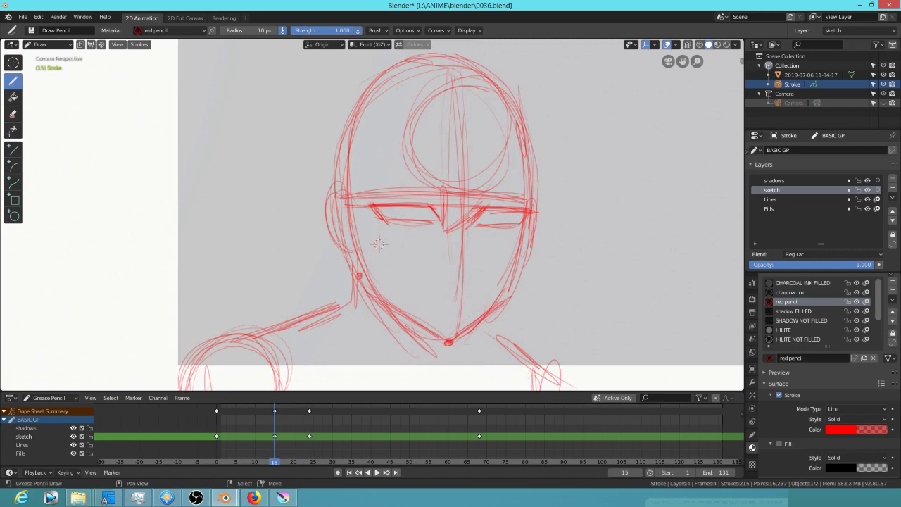
mouse_move(525, 237)
mouse_down()
mouse_move(497, 302)
mouse_move(519, 265)
mouse_up()
Compare the neighbouring poses and sketch the jaw corner and jawline toward the chin at frame 0
key(shift+Left)
key(Up)
key(shift+Left)
key(Up)
key(shift+Left)
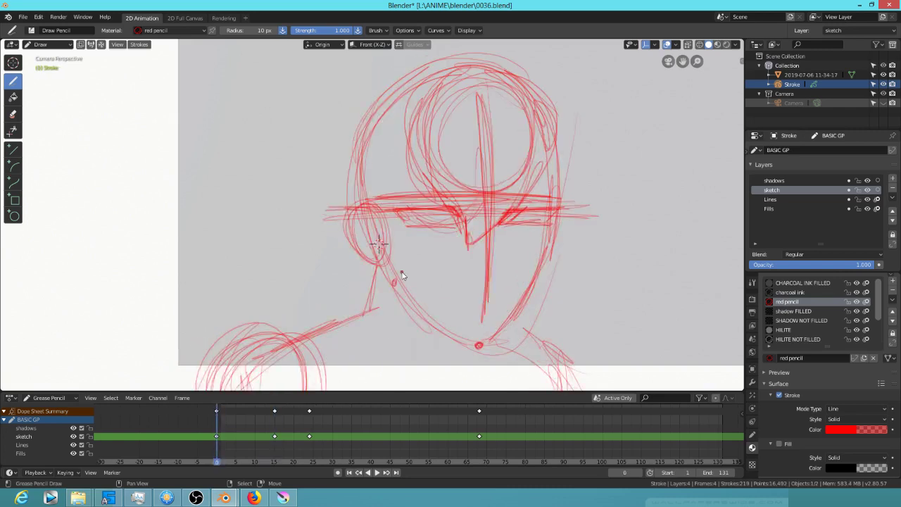
key(Down)
key(Up)
key(Down)
mouse_move(396, 288)
mouse_down()
mouse_move(472, 342)
mouse_move(443, 325)
mouse_up()
Reinforce the jawline at frame 15 and sketch a guide across the jaw corners at frame 24, checking neighbouring poses
key(Down)
key(Up)
drag(379, 292, 413, 312)
key(Up)
mouse_move(360, 273)
mouse_down()
mouse_move(394, 315)
mouse_move(463, 319)
mouse_move(435, 331)
mouse_move(510, 290)
mouse_move(531, 232)
mouse_up()
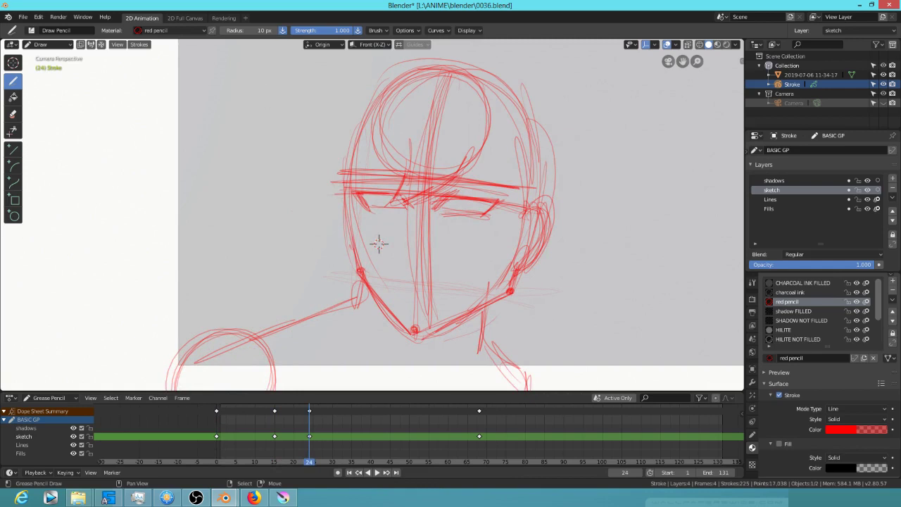
key(Up)
key(Down)
key(Down)
key(Up)
Erase the eyes at frame 24 and redraw their upper and lower lids
mouse_move(496, 209)
ctrl+mouse_down()
mouse_move(441, 215)
mouse_move(449, 207)
ctrl+mouse_up()
mouse_move(392, 216)
ctrl+mouse_down()
mouse_move(373, 205)
mouse_move(379, 197)
ctrl+mouse_up()
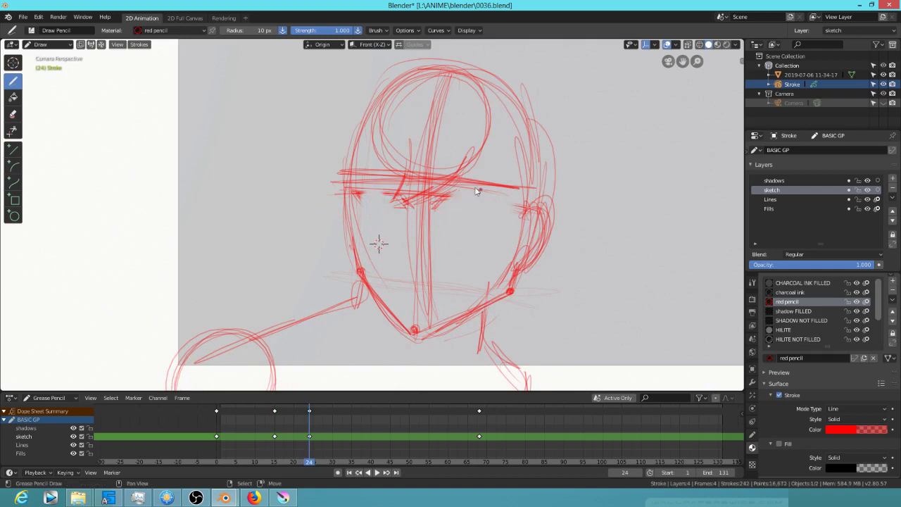
drag(444, 205, 498, 204)
drag(392, 198, 410, 213)
mouse_move(361, 193)
mouse_down()
mouse_move(399, 194)
mouse_move(398, 212)
mouse_move(505, 213)
mouse_move(486, 217)
mouse_up()
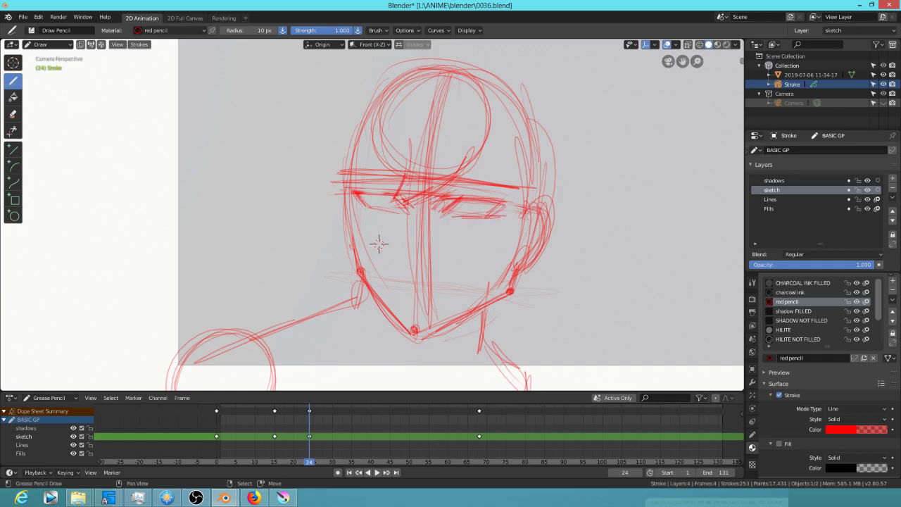
Sketch the mouth on the face at frames 24, 15 and 0
mouse_move(397, 279)
mouse_down()
mouse_move(462, 277)
mouse_move(403, 282)
mouse_up()
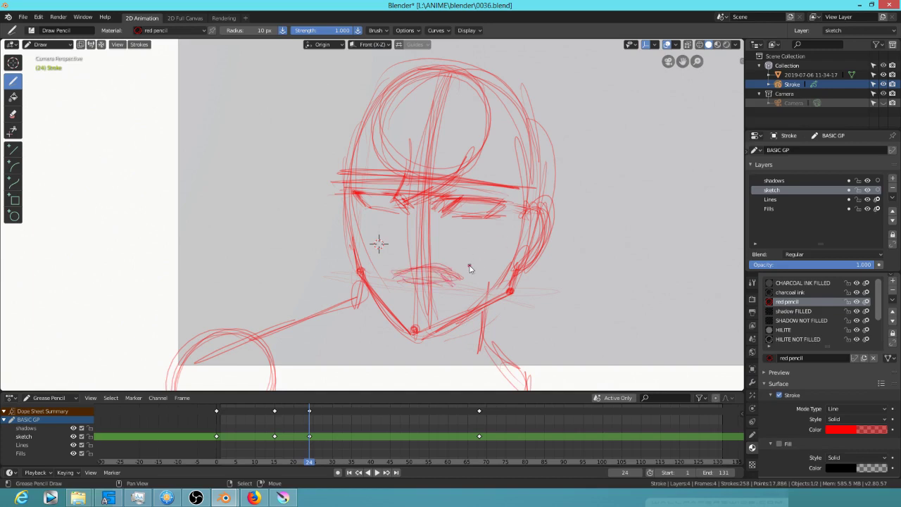
key(Down)
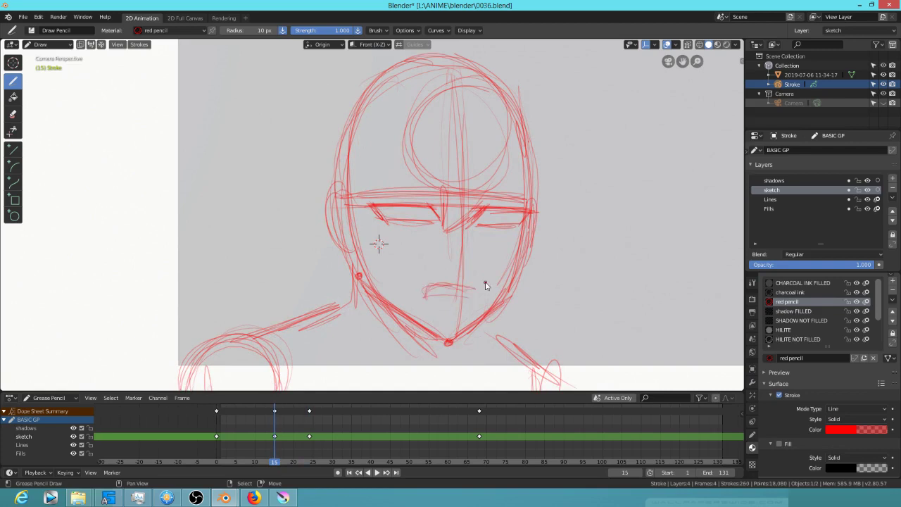
key(Down)
drag(505, 294, 456, 296)
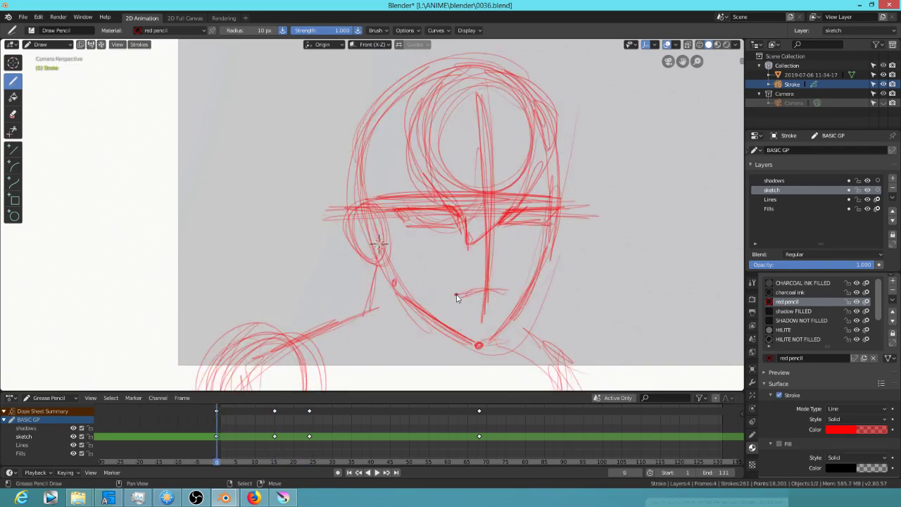
Sketch the mouth at frame 68 as a slightly arched upper line with a line beneath it
key(Up)
key(Up)
key(Up)
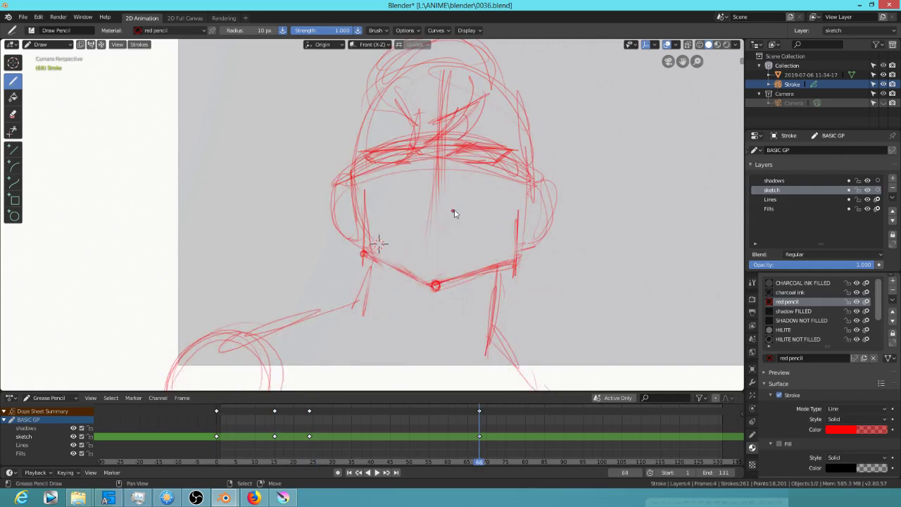
drag(406, 206, 460, 196)
drag(407, 209, 468, 214)
Try to sketch irises into both eyes at frame 68
drag(387, 154, 398, 151)
click(480, 155)
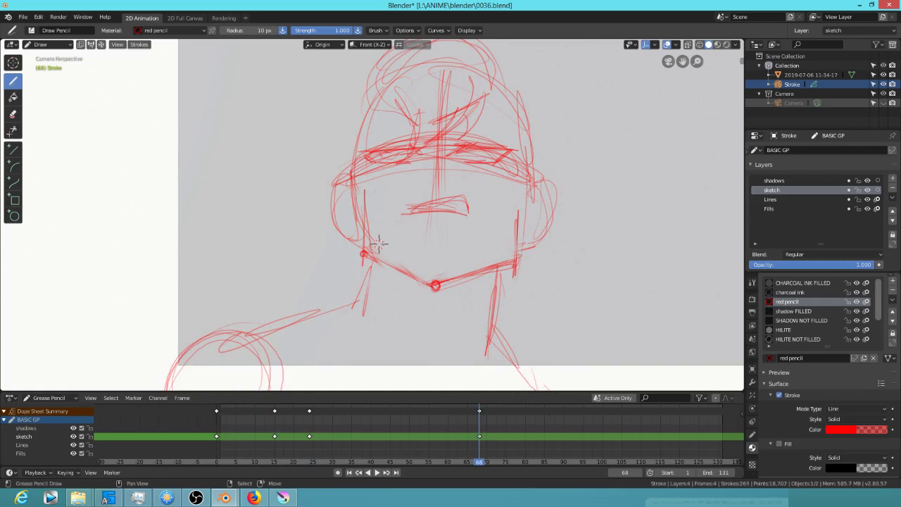
drag(481, 154, 487, 150)
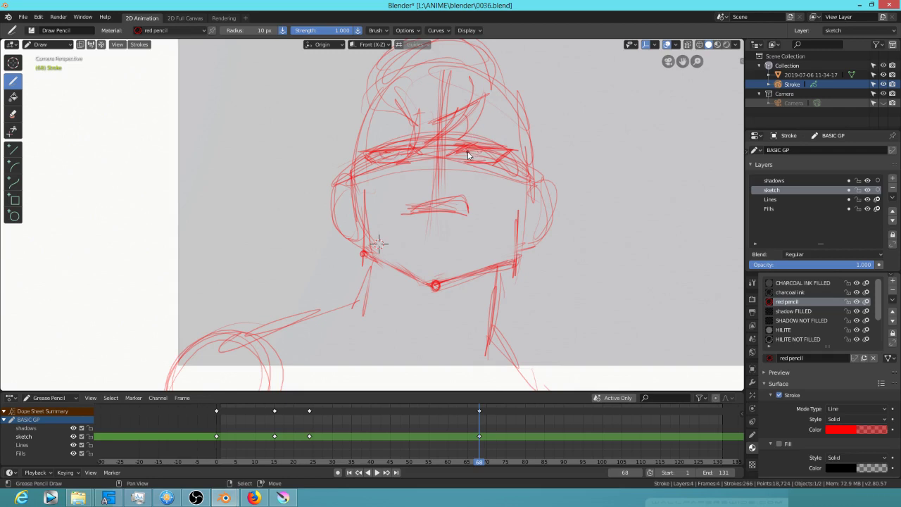
Compare the sketched face with the reference footage at frames 68 and 24, then return to the plain drawing view
click(718, 45)
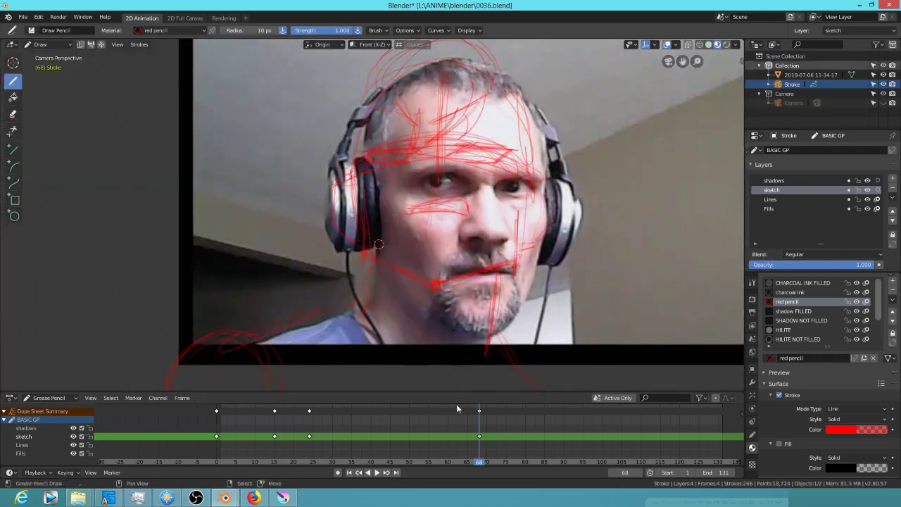
key(space)
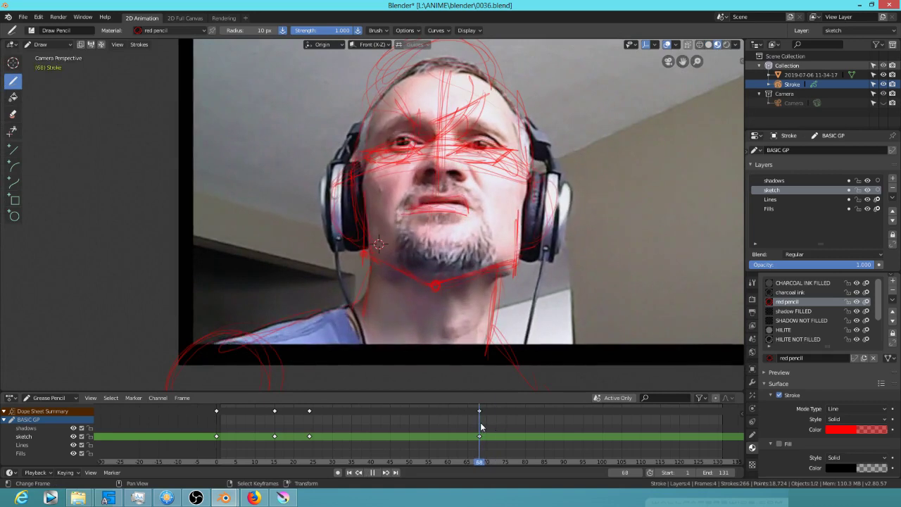
mouse_move(481, 426)
mouse_down()
mouse_move(504, 424)
mouse_move(470, 425)
mouse_move(492, 425)
mouse_move(479, 426)
mouse_up()
key(Down)
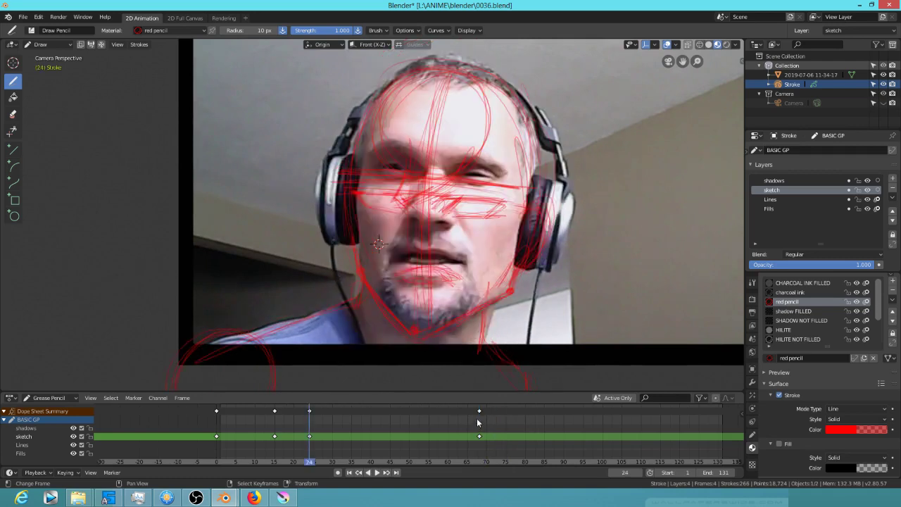
key(Up)
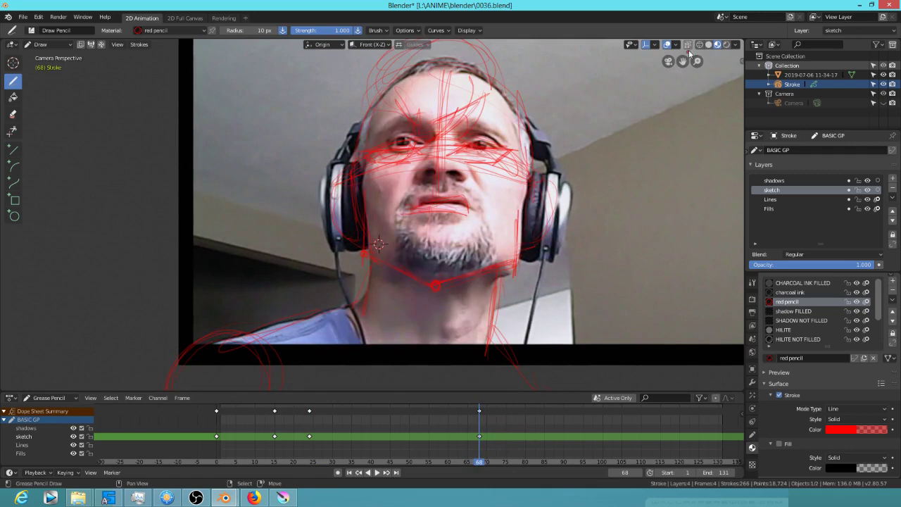
click(709, 45)
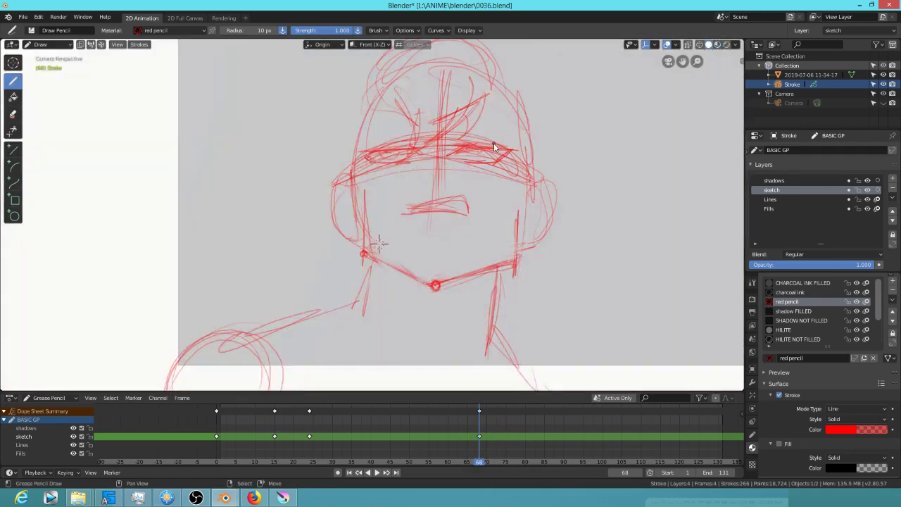
Erase the eyes and curved eye-line guides at frame 68 and redraw straighter, higher upper and lower lids
mouse_move(509, 141)
ctrl+mouse_down()
mouse_move(458, 143)
mouse_move(517, 158)
mouse_move(420, 161)
mouse_move(429, 155)
ctrl+mouse_up()
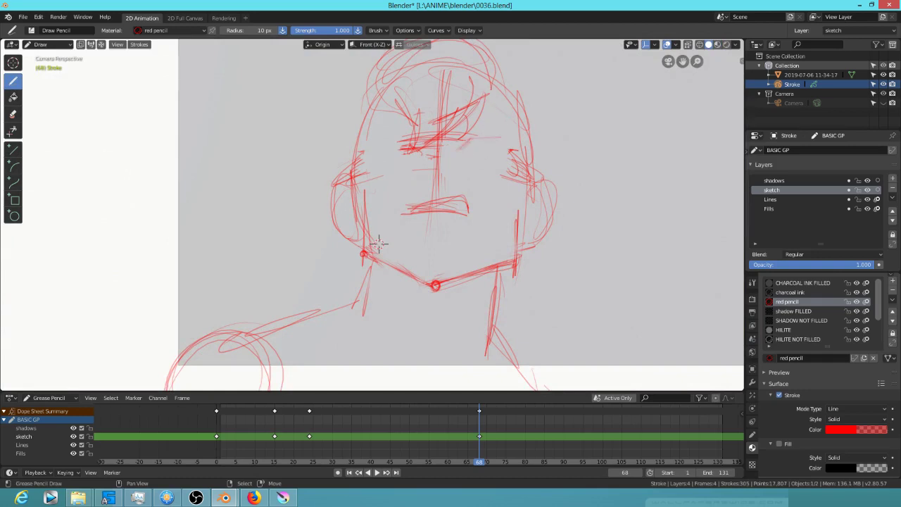
drag(459, 135, 512, 139)
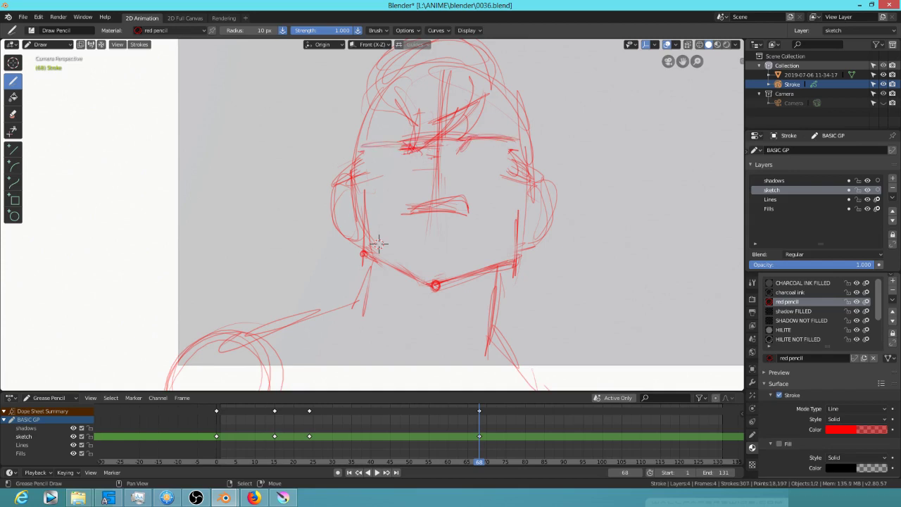
drag(353, 140, 401, 144)
mouse_move(457, 144)
mouse_down()
mouse_move(465, 156)
mouse_move(489, 152)
mouse_up()
drag(463, 151, 516, 150)
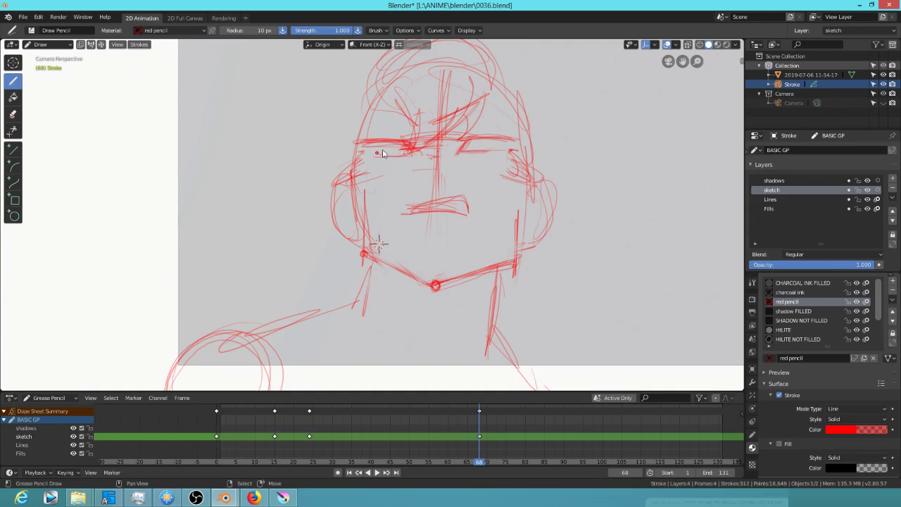
Refine both ears at frame 68 and sketch vertical lines from the sides of the head down to the neck
drag(340, 168, 344, 223)
mouse_move(532, 171)
mouse_down()
mouse_move(545, 207)
mouse_move(552, 202)
mouse_move(537, 239)
mouse_up()
mouse_move(548, 185)
mouse_down()
mouse_move(517, 231)
mouse_move(546, 207)
mouse_move(524, 230)
mouse_up()
mouse_move(519, 116)
mouse_down()
mouse_move(528, 313)
mouse_move(517, 345)
mouse_up()
mouse_move(368, 164)
mouse_down()
mouse_move(371, 325)
mouse_move(356, 336)
mouse_up()
Check the neighbouring pose and the reference footage, and sketch round irises with pupils in both eyes at frame 68
drag(392, 151, 385, 148)
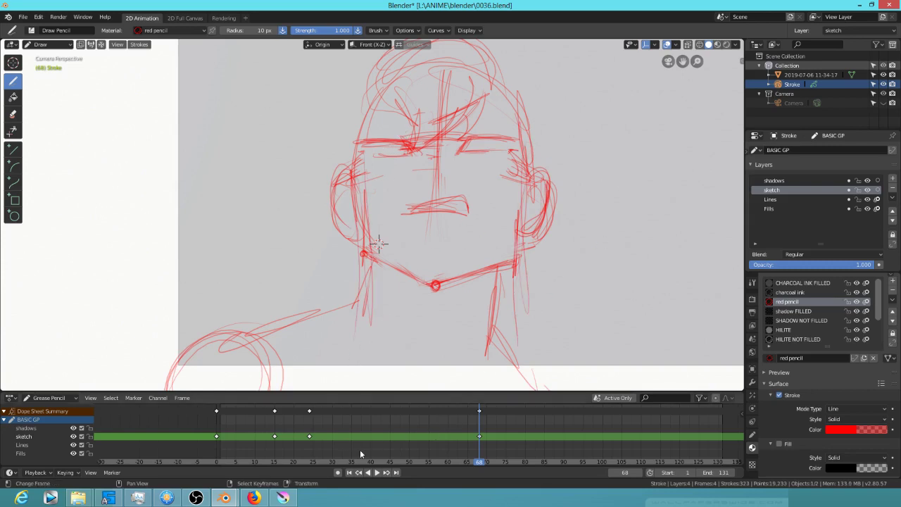
key(Down)
key(Up)
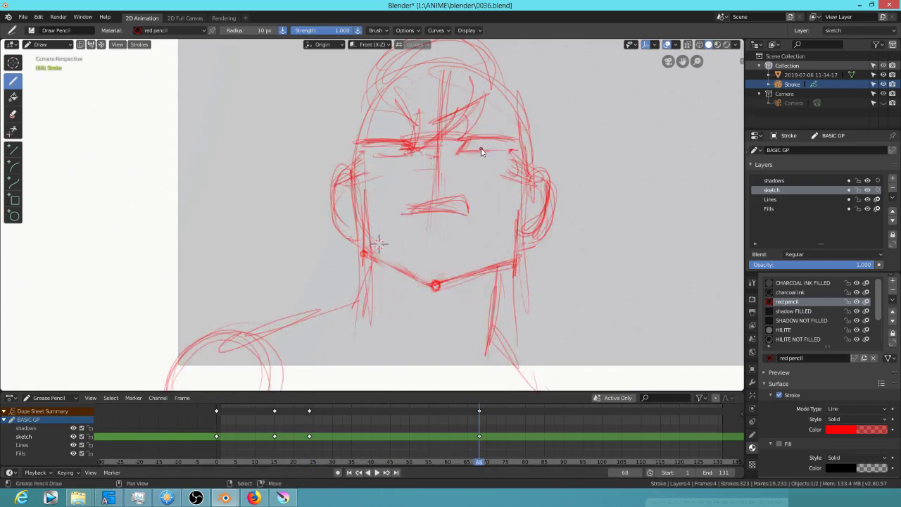
click(717, 45)
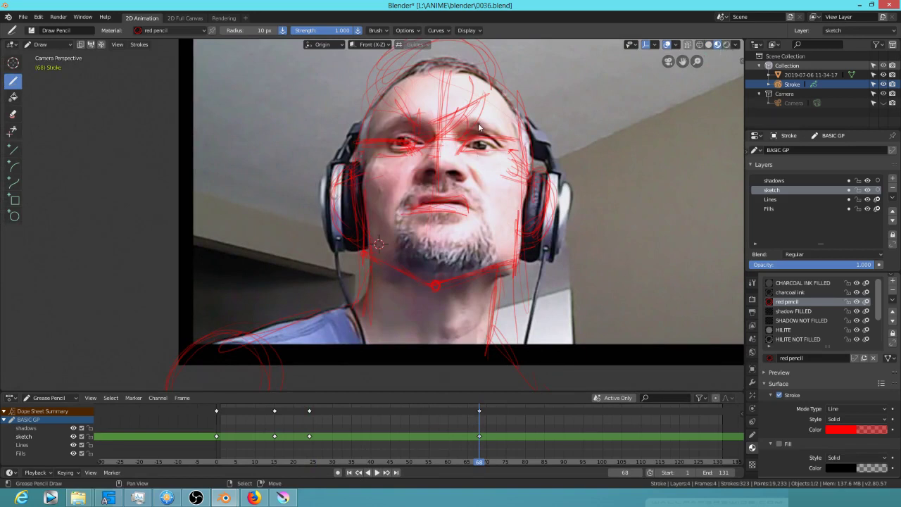
click(709, 45)
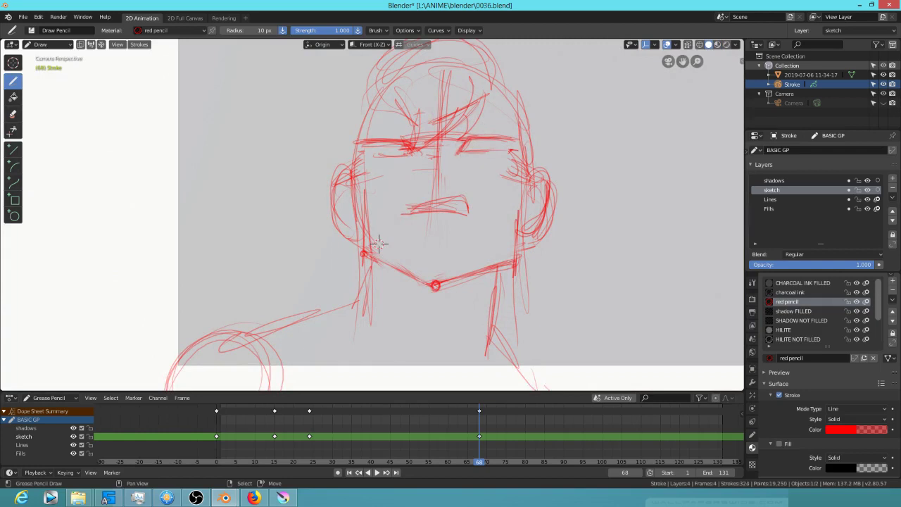
drag(482, 148, 478, 149)
drag(495, 139, 484, 143)
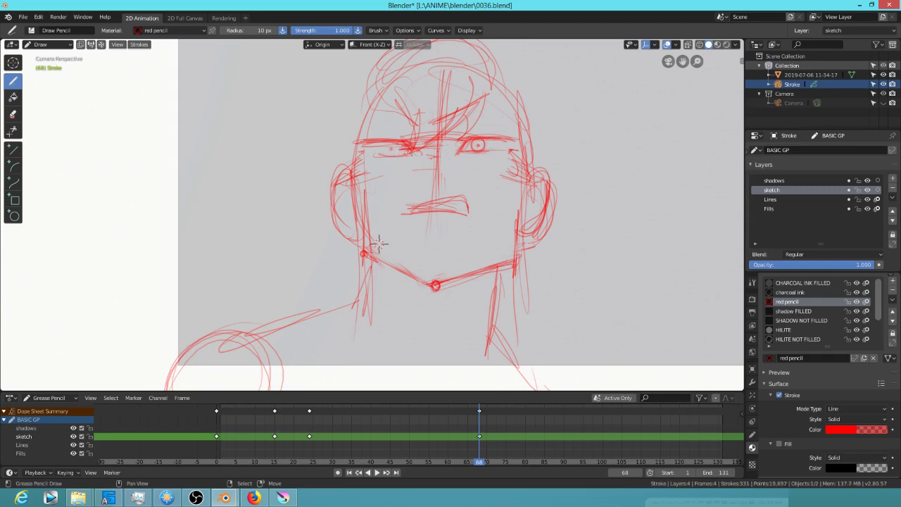
drag(390, 142, 397, 148)
Sketch irises in both eyes at frames 24, 15 and 0
key(Down)
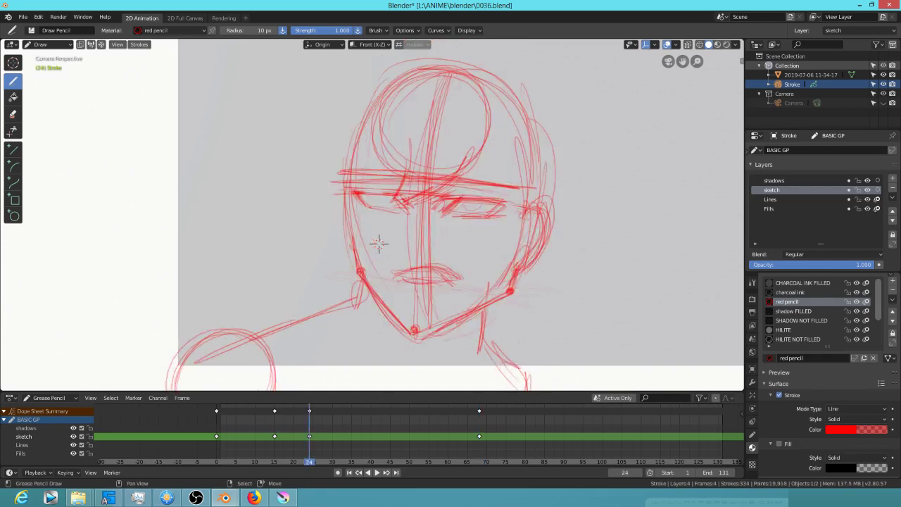
drag(472, 206, 466, 196)
key(Down)
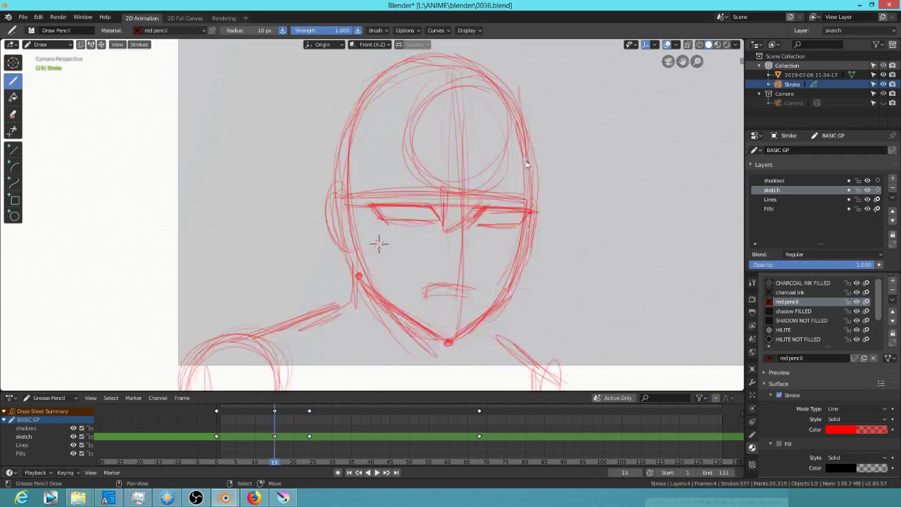
drag(453, 208, 395, 209)
key(Down)
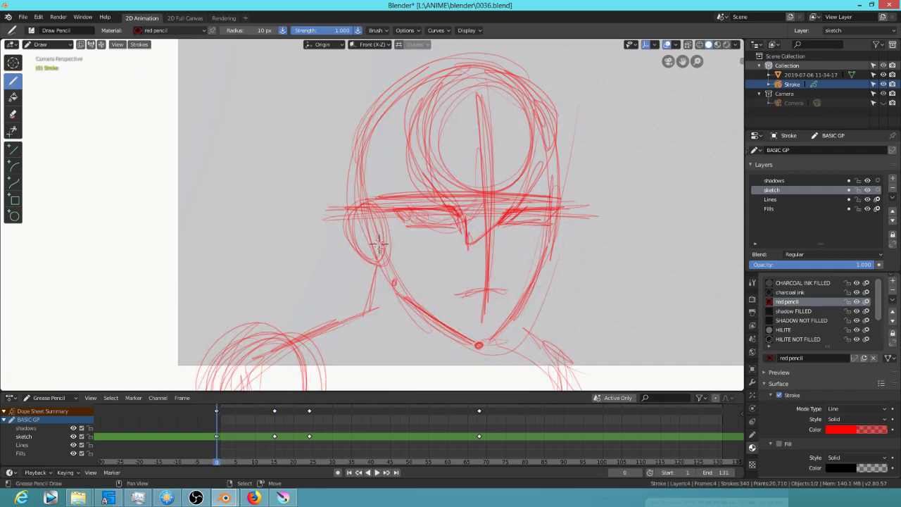
drag(496, 215, 533, 212)
Compare the key poses, erase the mouth at frame 68 and redraw it lower, closer to the chin
key(Up)
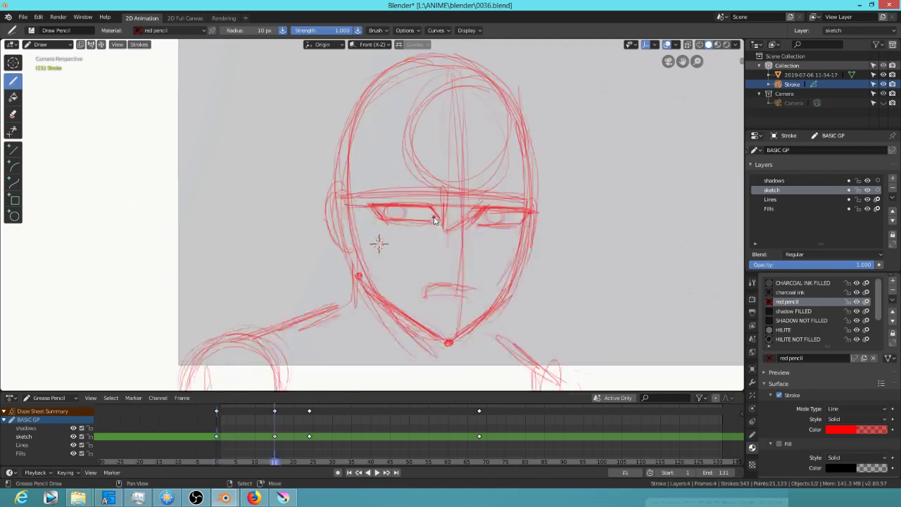
key(Up)
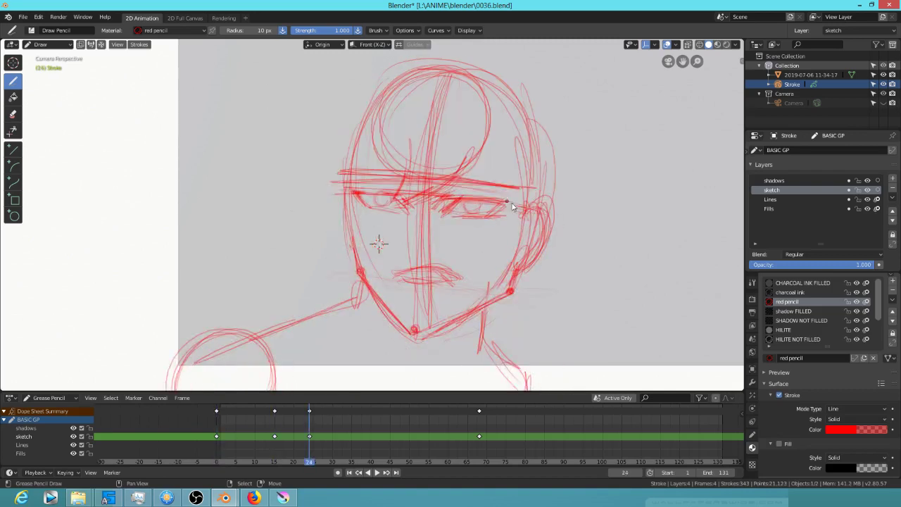
key(Up)
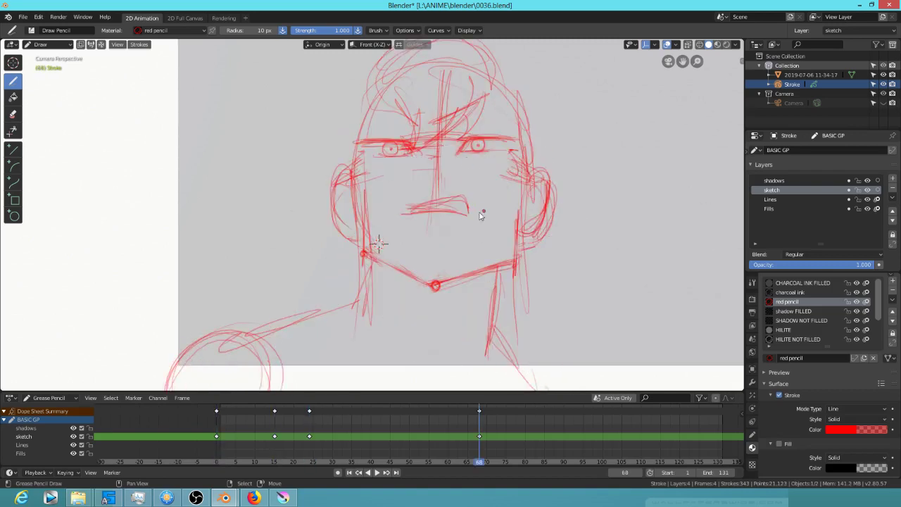
mouse_move(464, 188)
ctrl+mouse_down()
mouse_move(394, 211)
mouse_move(467, 226)
ctrl+mouse_up()
drag(411, 229, 466, 227)
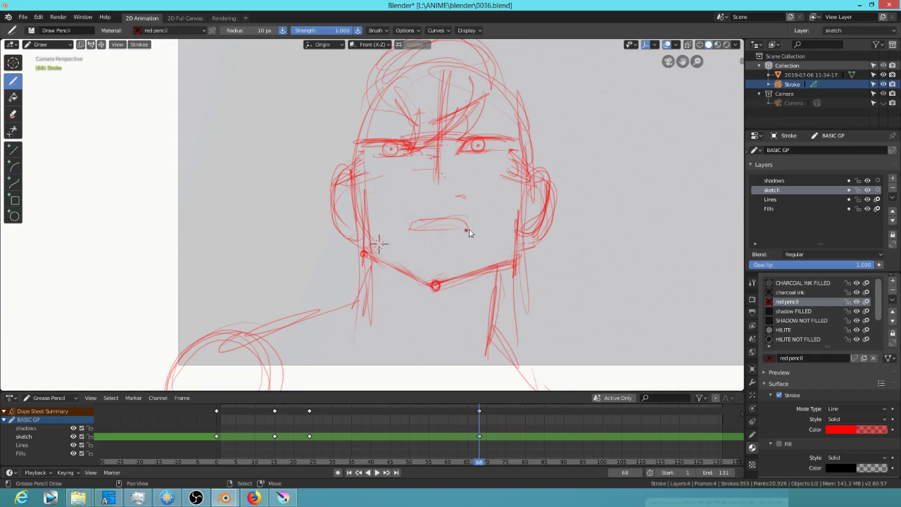
Add pupils to the eyes at frames 24, 15 and 0, comparing the first two poses
key(comma)
click(532, 274)
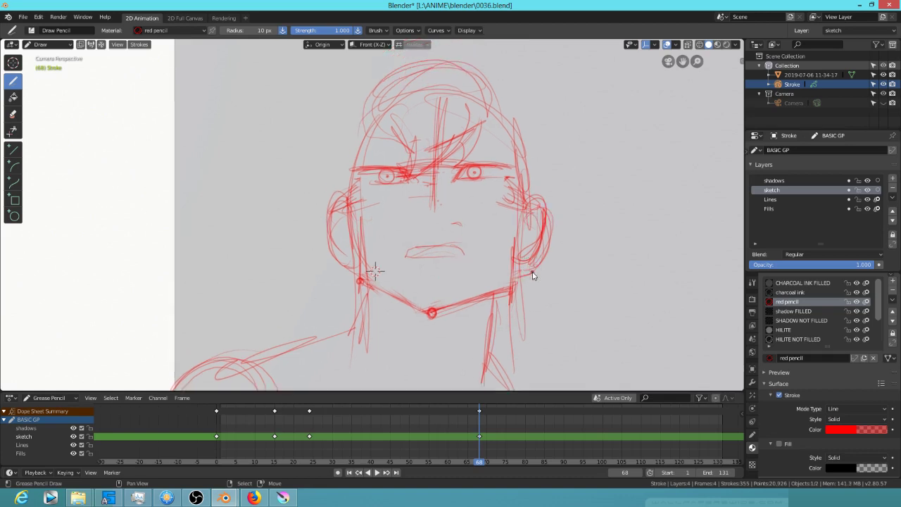
key(Down)
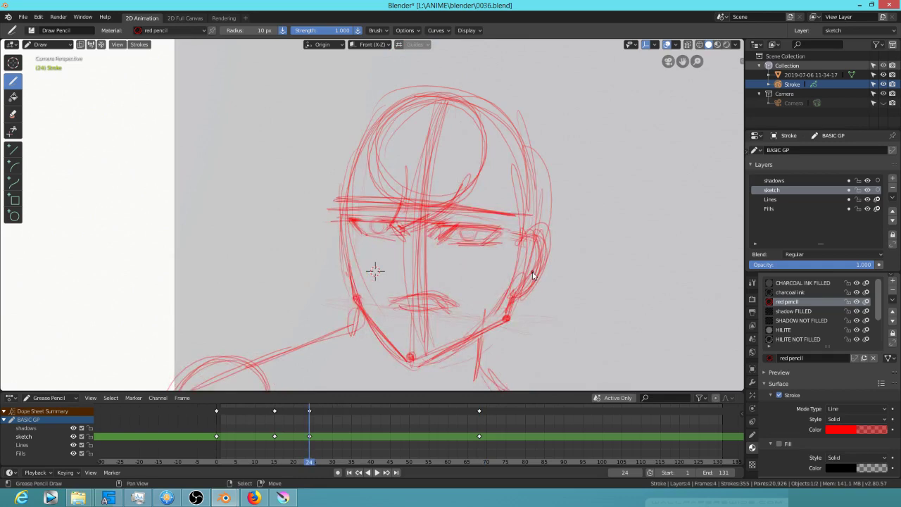
drag(469, 233, 471, 228)
key(Down)
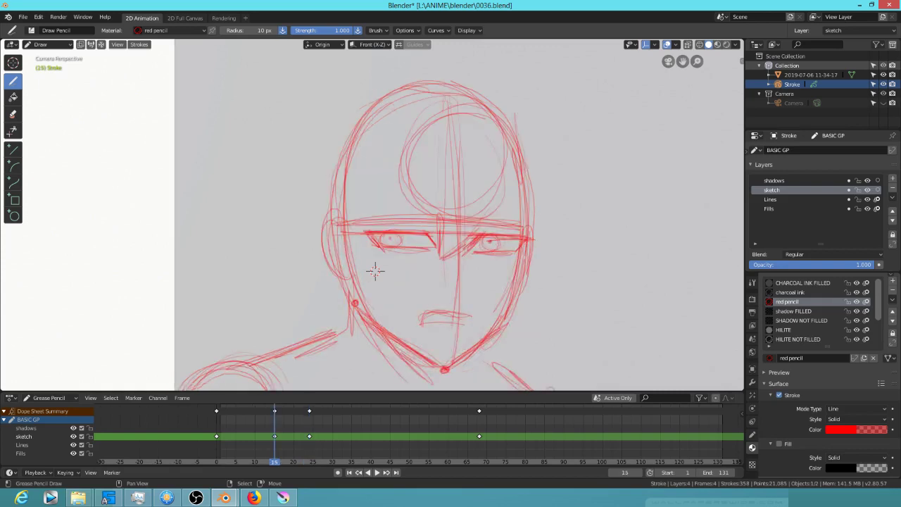
key(Down)
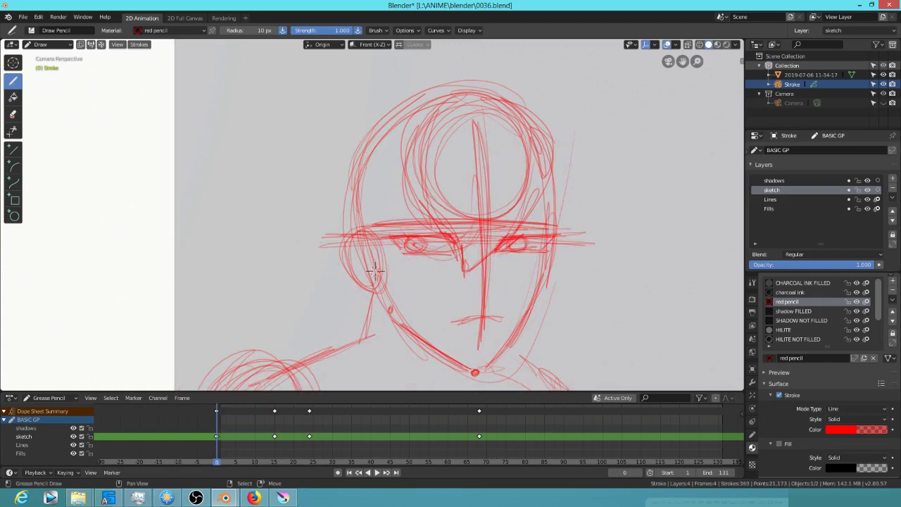
key(Down)
key(Up)
key(Down)
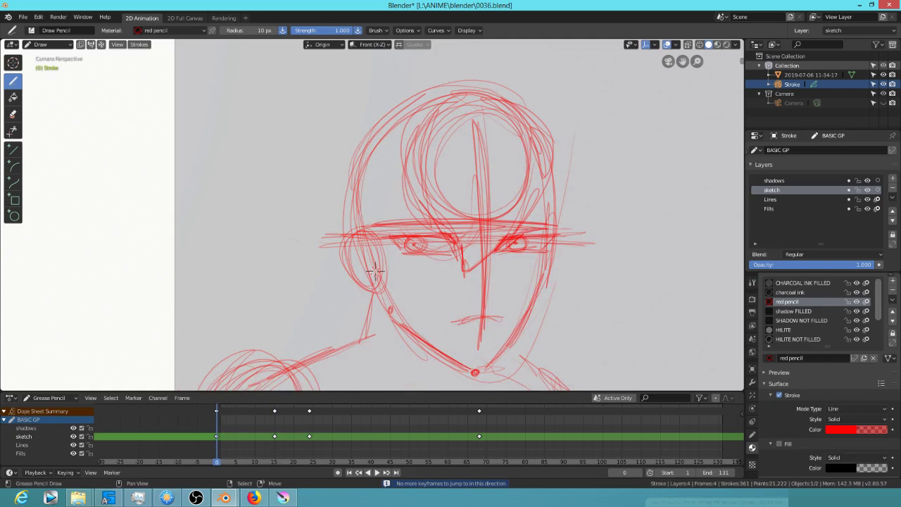
Reinforce the brows at frame 0 in red pencil, draw over them with the charcoal ink material, and move to frame 15
mouse_move(454, 243)
mouse_down()
mouse_move(398, 232)
mouse_move(463, 246)
mouse_move(475, 235)
mouse_up()
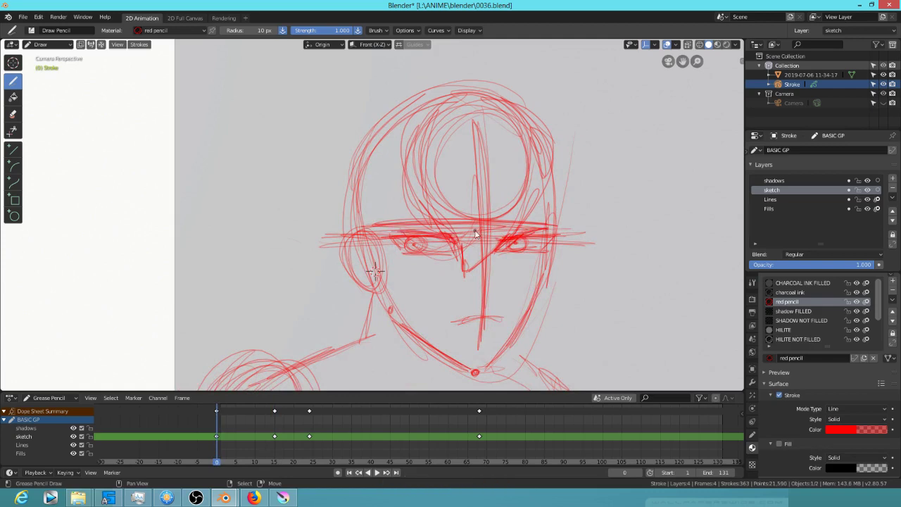
click(809, 291)
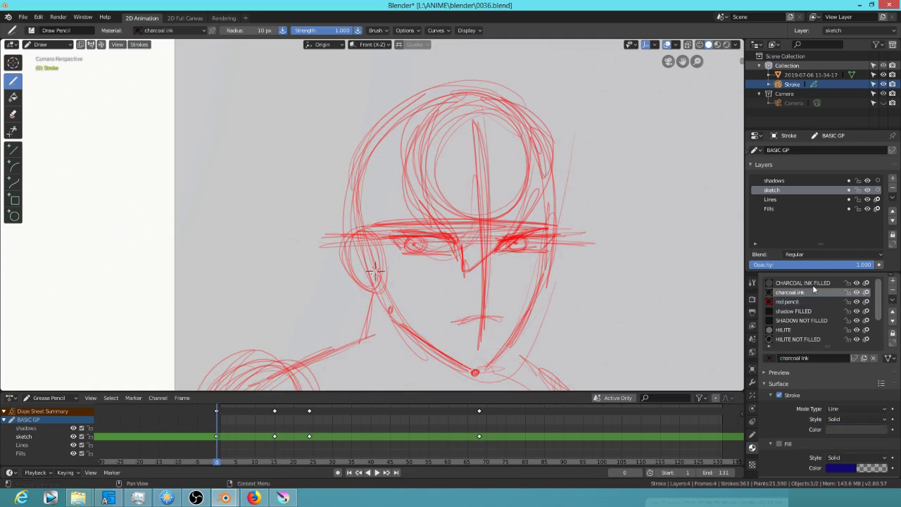
drag(494, 243, 538, 233)
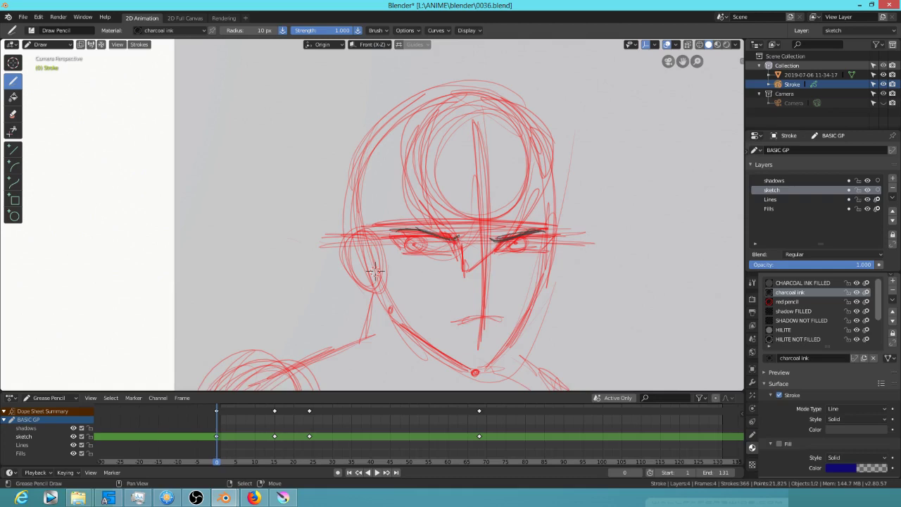
key(Up)
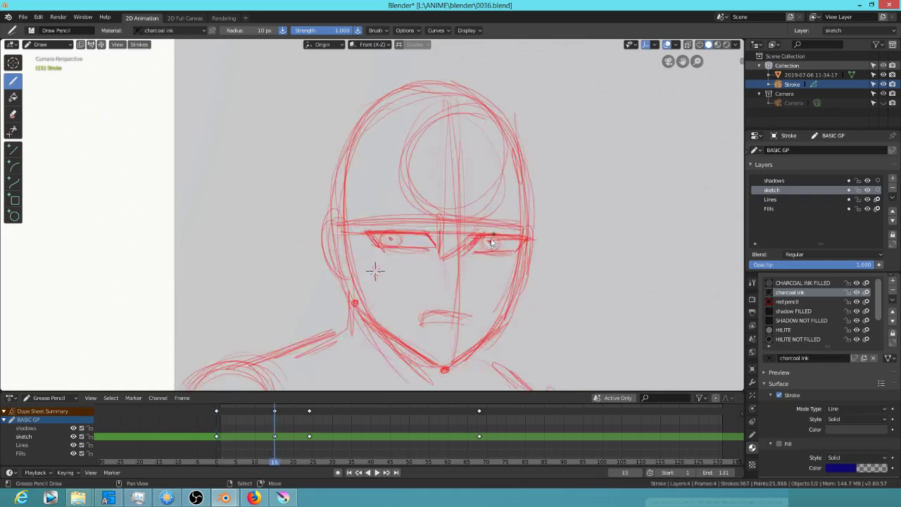
Draw both brows in charcoal ink at frame 15, and do the same at frame 24
drag(486, 235, 524, 227)
drag(429, 229, 370, 231)
key(Up)
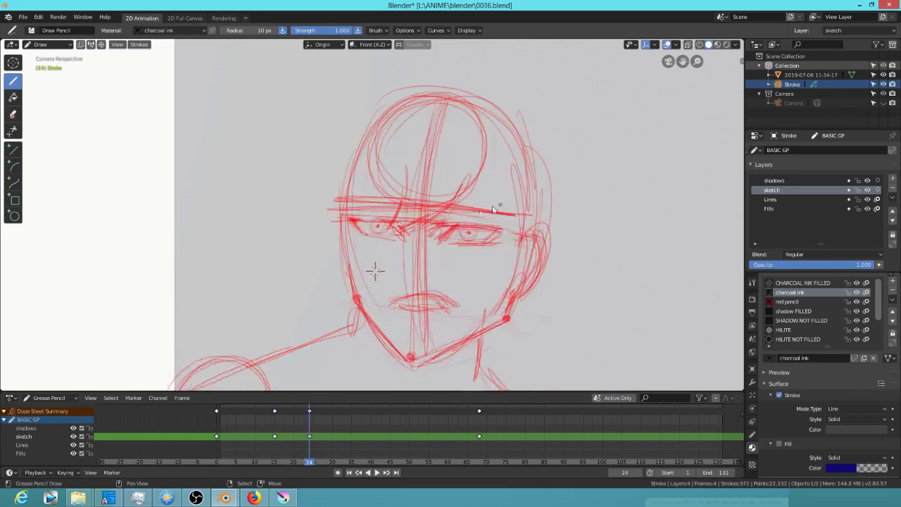
drag(446, 221, 500, 216)
mouse_move(395, 214)
mouse_down()
mouse_move(388, 214)
mouse_move(411, 221)
mouse_up()
At frame 68, select the eye strokes, move them slightly lower with proportional editing, and return to Draw mode
key(Up)
drag(463, 166, 510, 167)
key(ctrl+Tab)
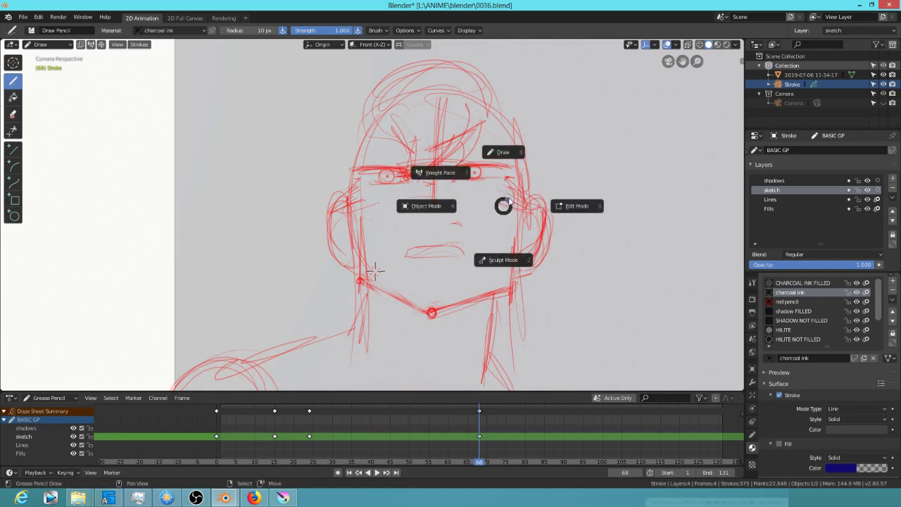
click(583, 209)
mouse_move(492, 191)
mouse_down()
mouse_move(516, 172)
mouse_move(465, 154)
mouse_move(362, 205)
mouse_move(498, 195)
mouse_up()
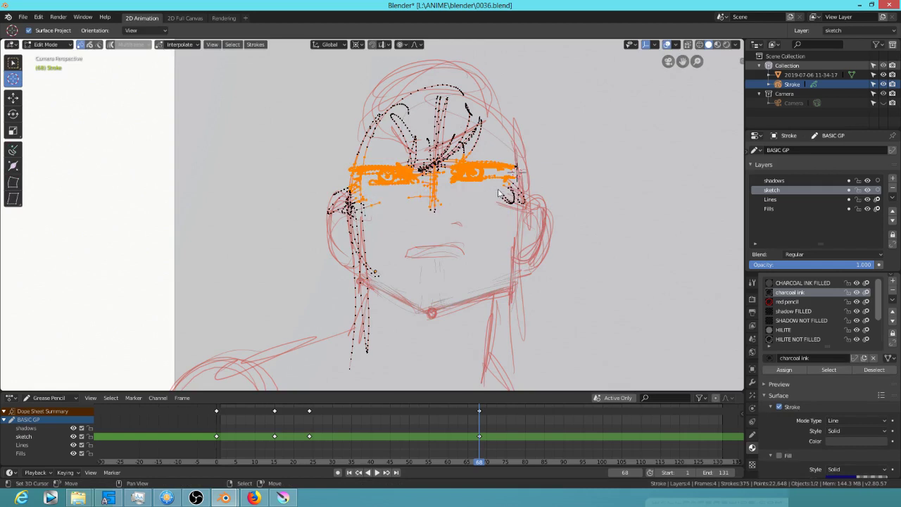
key(g)
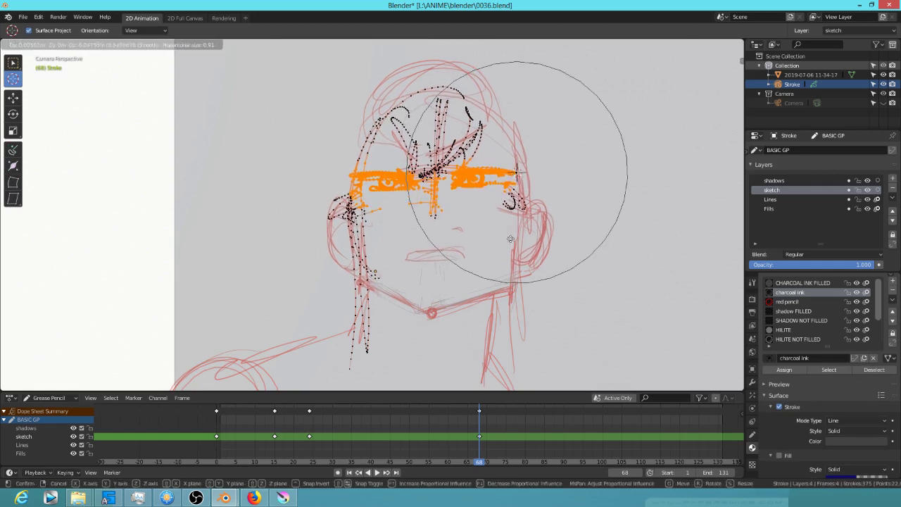
click(511, 271)
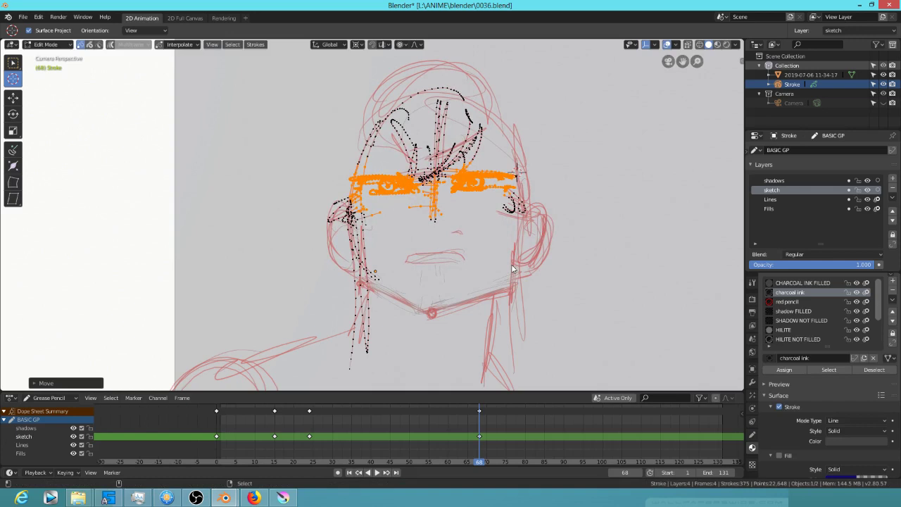
key(ctrl+Tab)
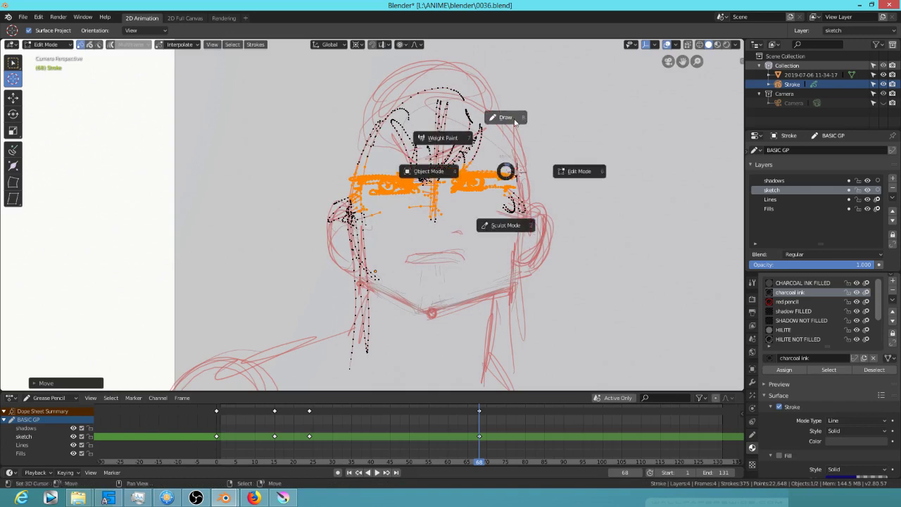
click(513, 117)
Sketch the hair locks falling over the forehead and between the eyes at frame 68 in charcoal ink
drag(471, 139, 421, 205)
drag(455, 173, 418, 204)
mouse_move(405, 149)
mouse_down()
mouse_move(422, 190)
mouse_move(392, 166)
mouse_up()
drag(378, 125, 372, 154)
drag(367, 110, 399, 151)
Draw the outer hair outline over the crown and down both sides of the head at frame 68
mouse_move(425, 67)
mouse_down()
mouse_move(469, 74)
mouse_move(479, 98)
mouse_up()
mouse_move(485, 107)
mouse_down()
mouse_move(501, 97)
mouse_move(536, 125)
mouse_move(540, 177)
mouse_up()
drag(538, 145, 532, 203)
drag(537, 106, 514, 158)
drag(379, 86, 345, 131)
drag(353, 130, 347, 198)
drag(356, 147, 344, 209)
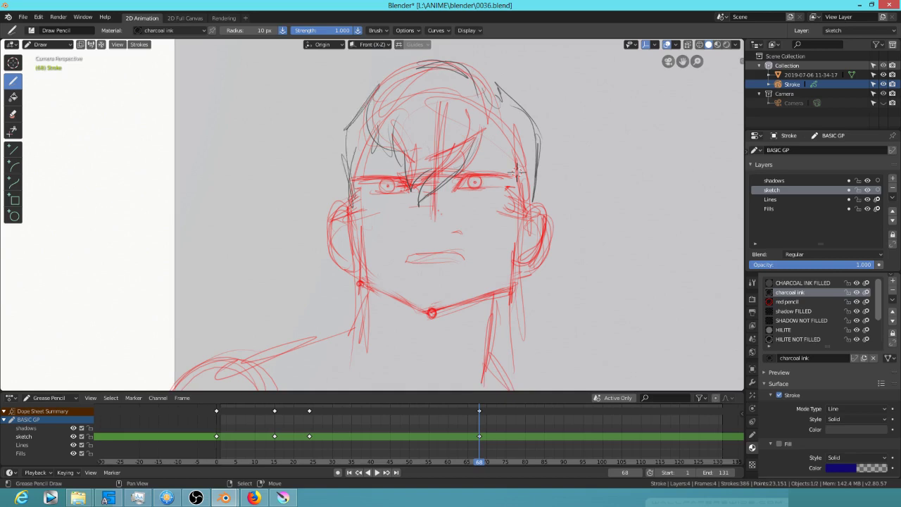
drag(337, 131, 343, 186)
drag(342, 154, 351, 209)
Ink over the mouth, brow lines and ears at frame 68
drag(407, 262, 460, 259)
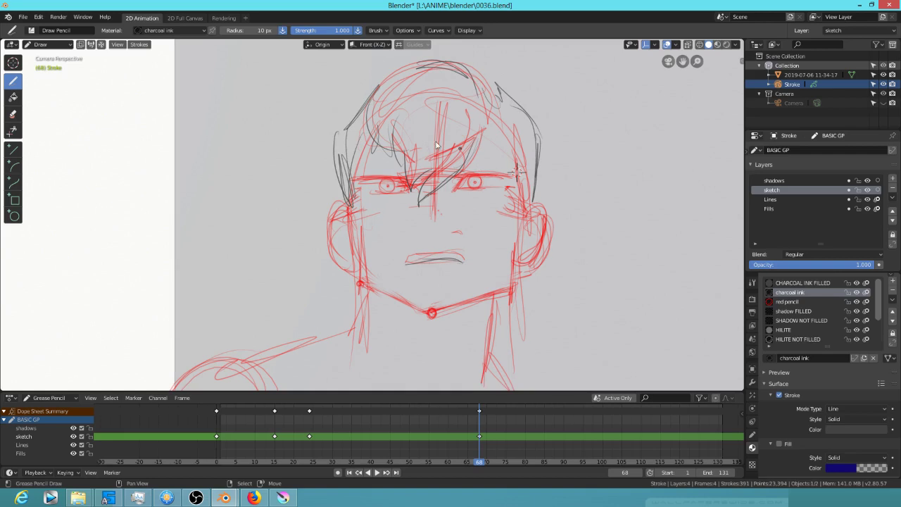
drag(399, 180, 357, 183)
drag(501, 182, 455, 179)
mouse_move(340, 210)
mouse_down()
mouse_move(346, 246)
mouse_move(329, 236)
mouse_move(355, 265)
mouse_up()
mouse_move(537, 205)
mouse_down()
mouse_move(545, 235)
mouse_move(525, 266)
mouse_up()
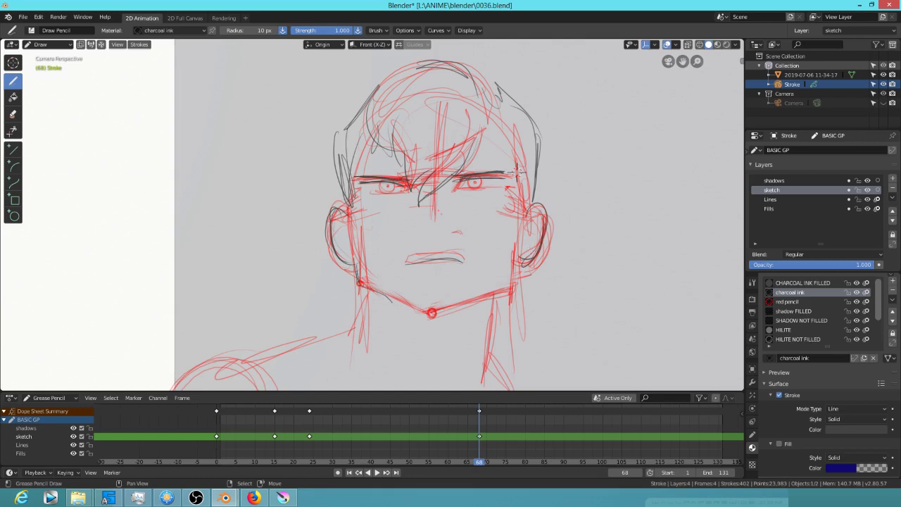
Ink the chin and jawline at frame 68 and draw the neck lines down to the shoulder
drag(420, 311, 455, 316)
drag(438, 314, 511, 288)
drag(449, 311, 495, 289)
drag(513, 254, 485, 368)
mouse_move(371, 287)
mouse_down()
mouse_move(370, 323)
mouse_move(328, 348)
mouse_up()
Compare the eyes at frames 24 and 68, and add lower eyelid lines to both eyes at frame 68
key(Down)
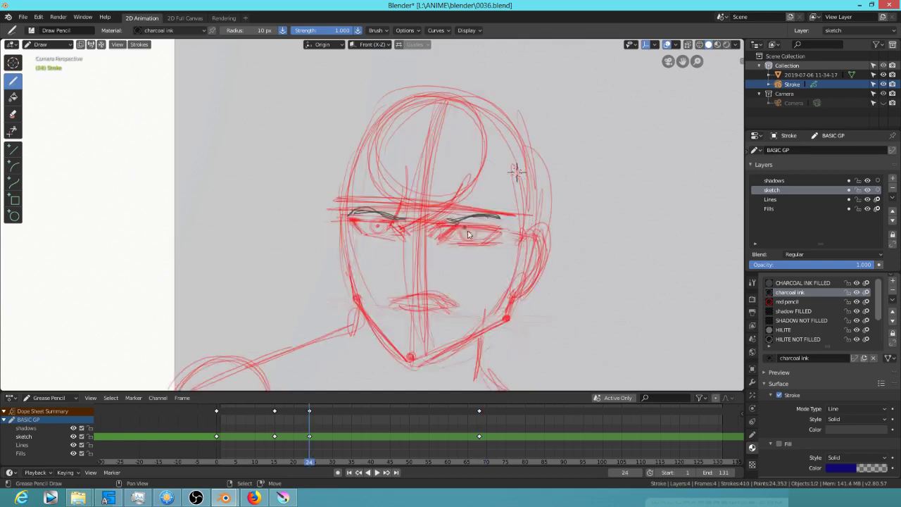
key(Up)
key(Down)
key(Up)
key(Down)
key(Up)
key(Up)
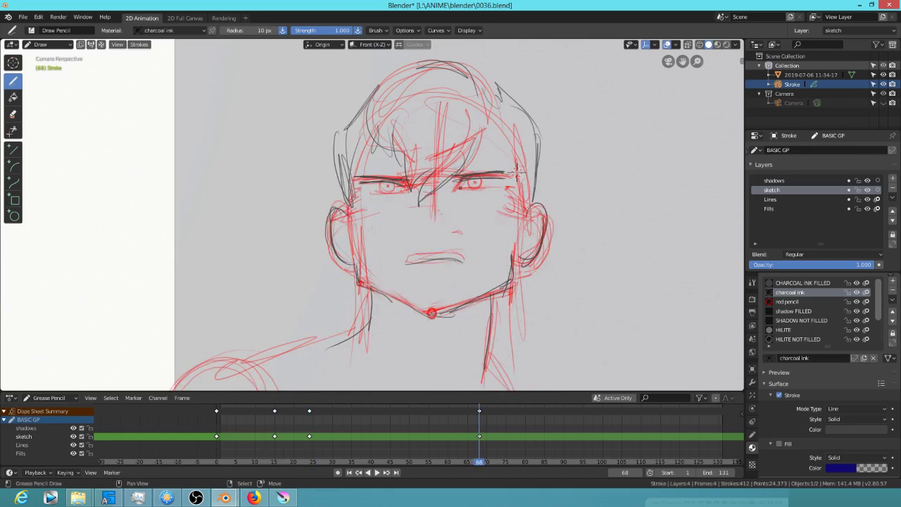
drag(371, 192, 398, 193)
Ink the upper and lower eyelids of both eyes at frame 24
key(Down)
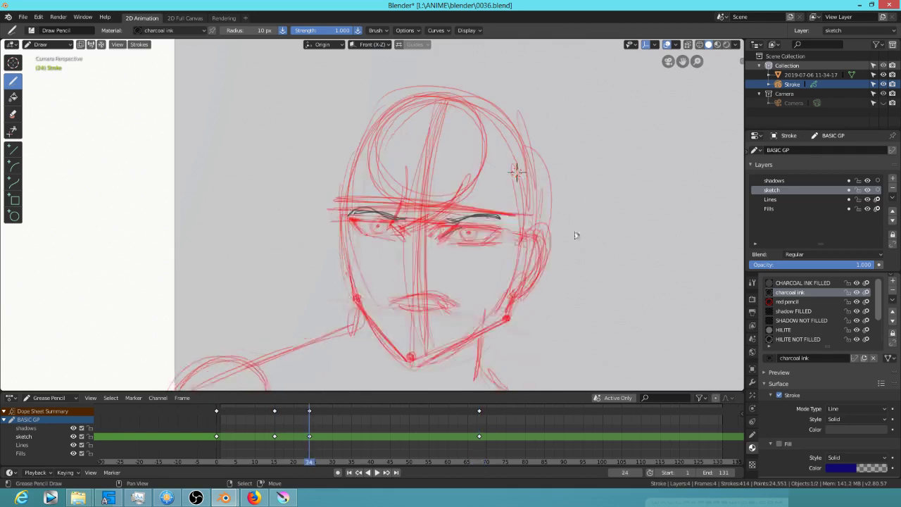
drag(444, 228, 508, 230)
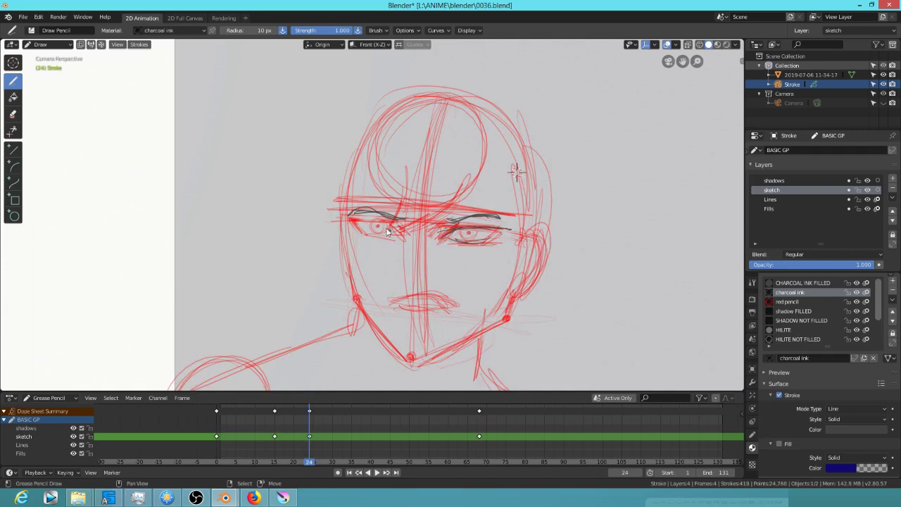
drag(352, 220, 394, 225)
Check the frame 24 face for symmetry by alternating between the front and mirrored back orthographic views
shift+middle_drag(479, 299, 420, 308)
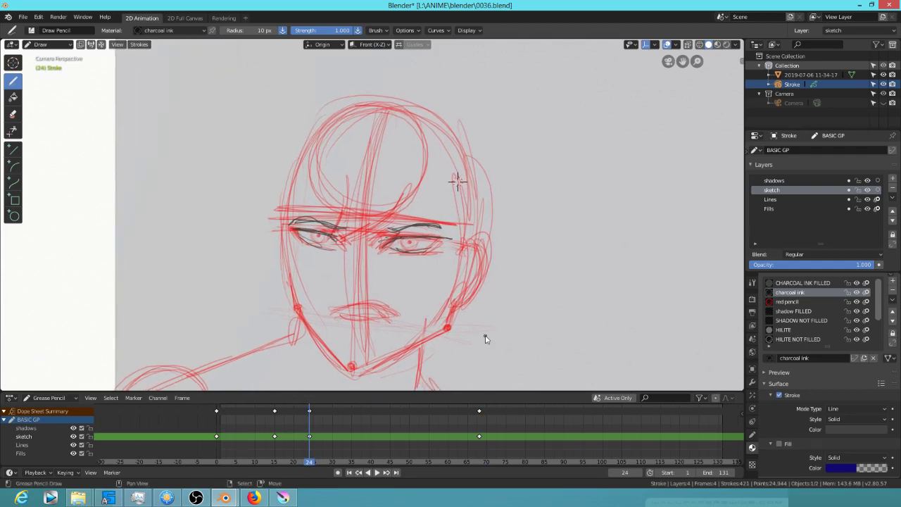
key(KP_1)
mouse_move(384, 254)
ctrl+middle_down()
mouse_move(604, 176)
mouse_move(488, 225)
mouse_move(571, 152)
mouse_move(552, 178)
mouse_move(533, 282)
ctrl+middle_up()
key(ctrl+KP_1)
key(KP_1)
scroll(521, 251, down, 3)
key(ctrl+KP_1)
key(KP_1)
scroll(463, 230, down, 2)
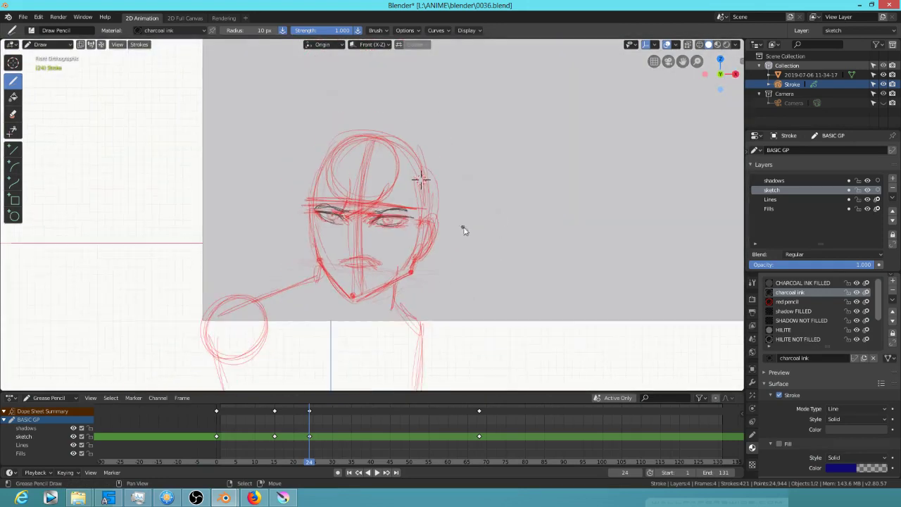
drag(316, 426, 202, 435)
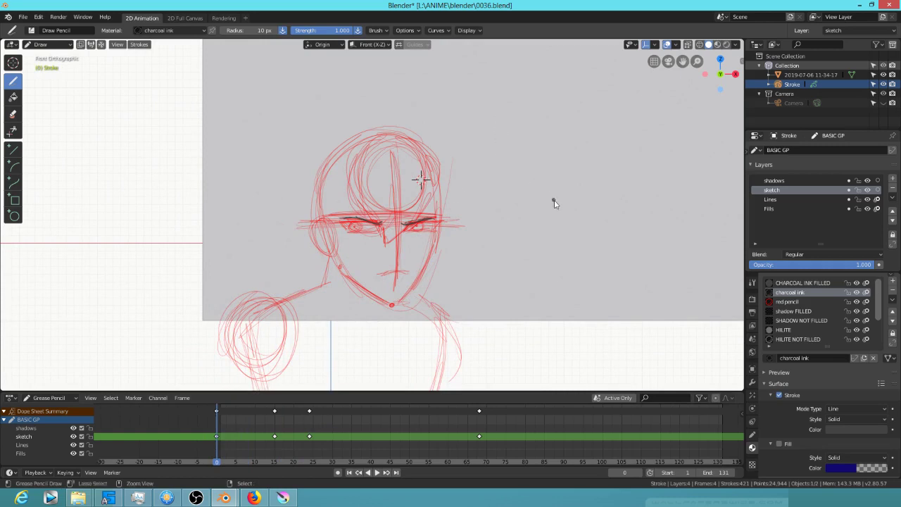
key(ctrl+Tab)
click(568, 156)
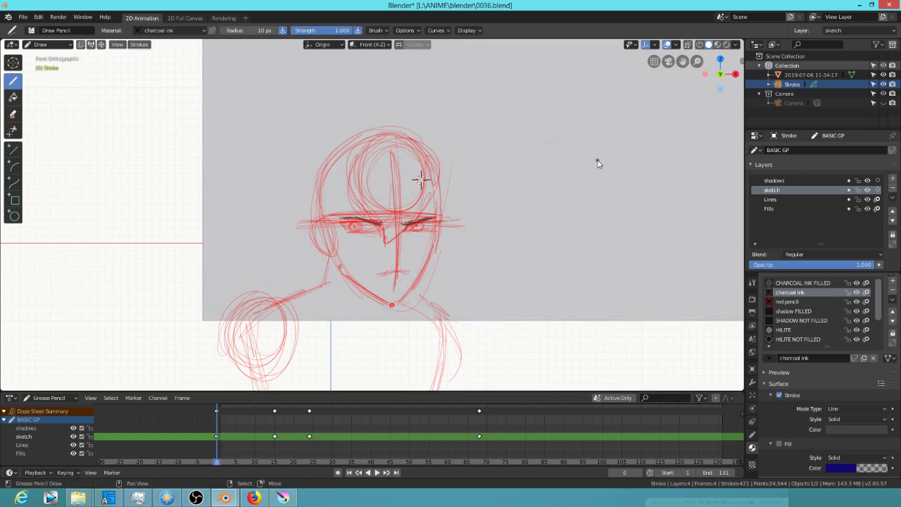
click(883, 75)
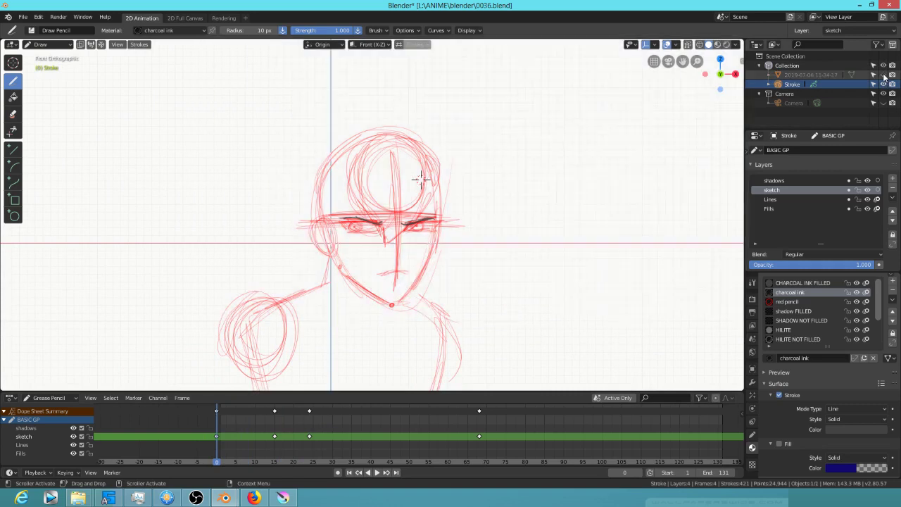
From the mirrored back view, ink the eyelids, iris and pupil of the eye nearest the ear at frame 0
scroll(497, 227, up, 5)
key(ctrl+KP_1)
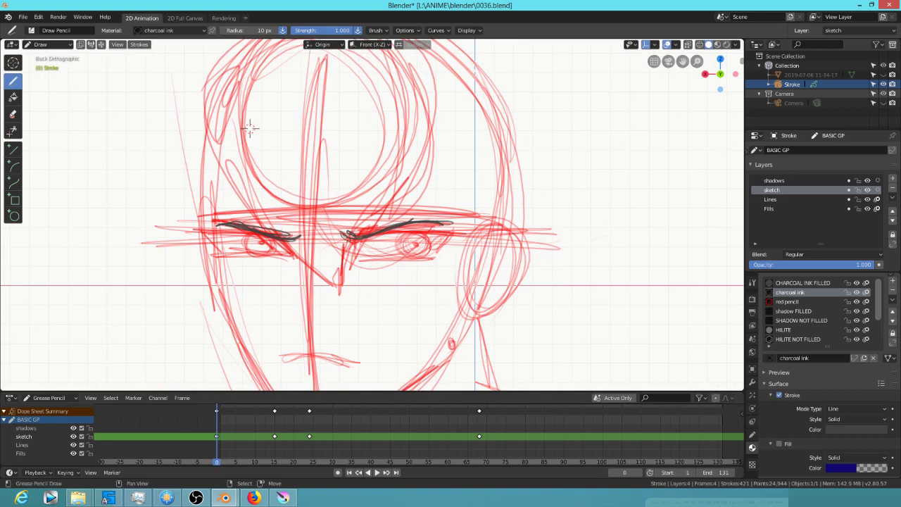
mouse_move(355, 247)
mouse_down()
mouse_move(375, 237)
mouse_move(440, 235)
mouse_up()
drag(376, 236, 455, 233)
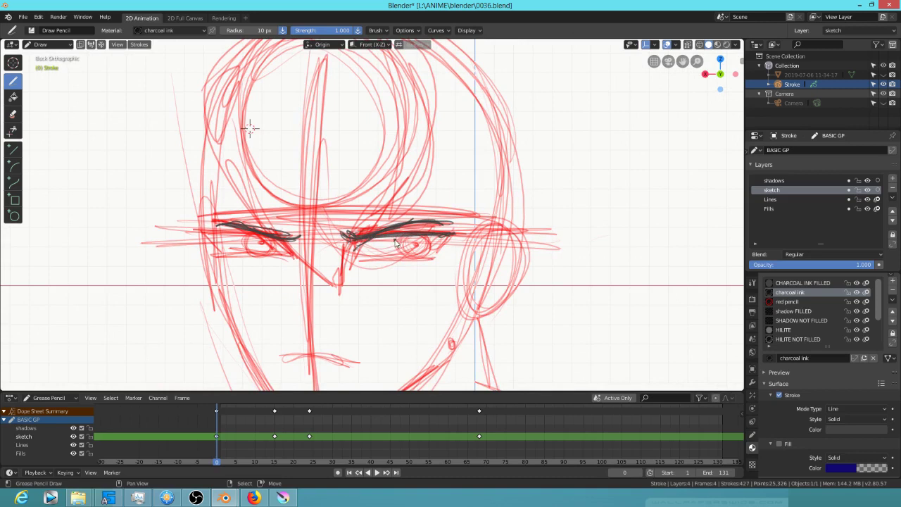
drag(416, 241, 459, 233)
mouse_move(358, 254)
mouse_down()
mouse_move(411, 253)
mouse_move(391, 251)
mouse_up()
drag(418, 252, 437, 245)
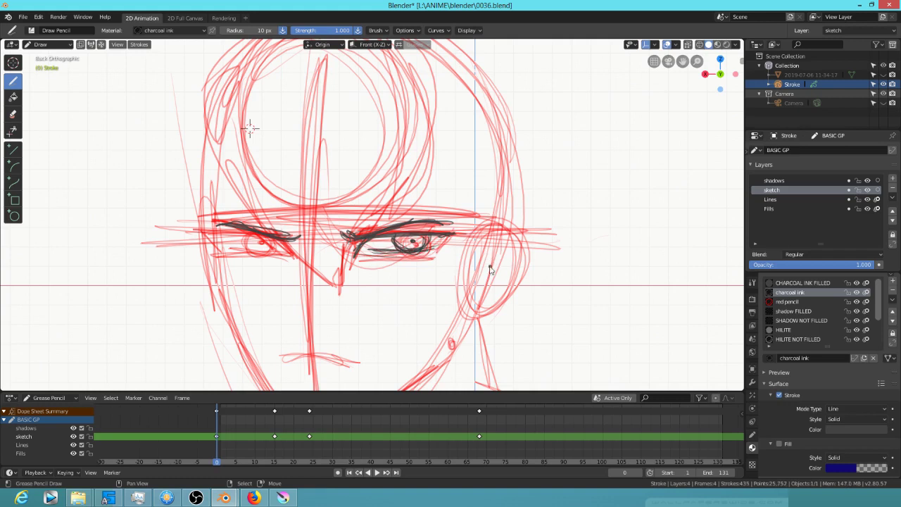
From the front view, ink the other eye's lid, iris and pupil at frame 0 and touch up the first brow
key(KP_1)
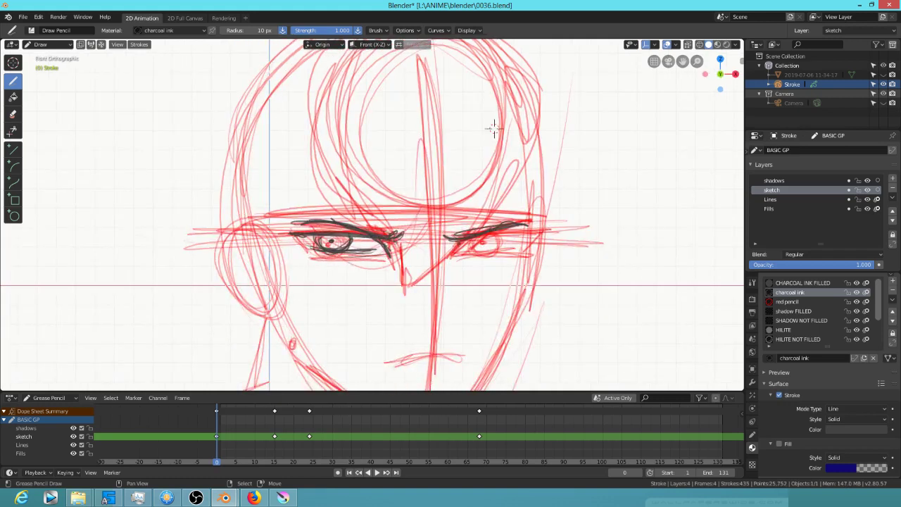
drag(501, 235, 482, 251)
drag(388, 235, 368, 226)
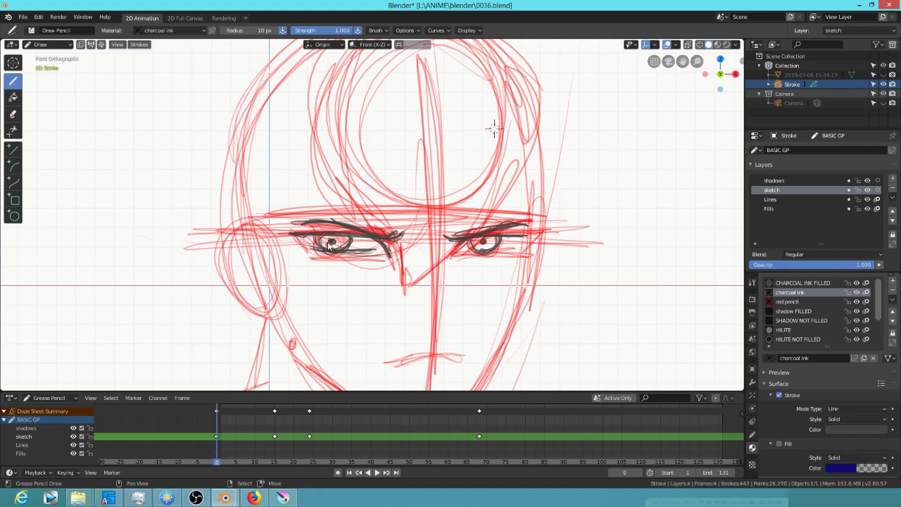
Erase the pupils inside both eyes at frame 0 and re-ink the upper lids and iris outlines
ctrl+drag(336, 245, 335, 243)
ctrl+drag(484, 242, 496, 240)
drag(320, 238, 345, 235)
drag(473, 238, 497, 238)
ctrl+middle_drag(508, 290, 537, 236)
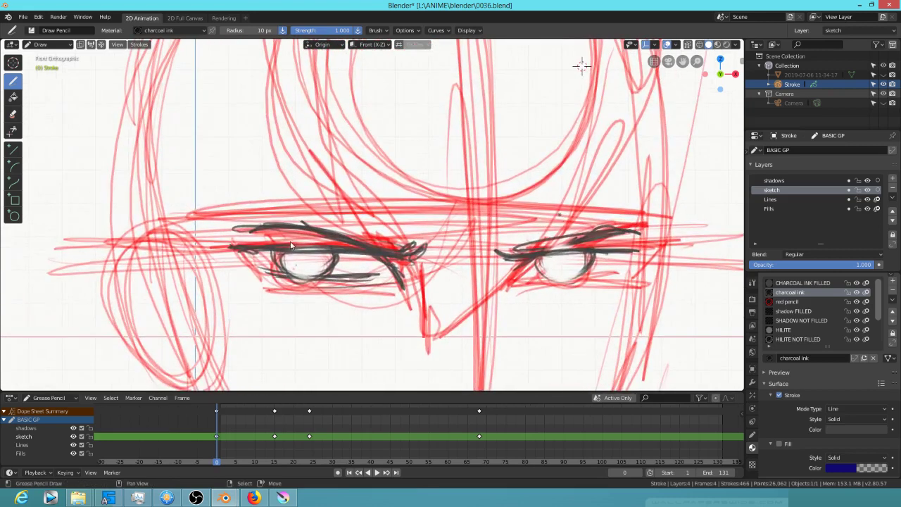
mouse_move(284, 254)
mouse_down()
mouse_move(304, 282)
mouse_move(325, 260)
mouse_move(322, 280)
mouse_up()
mouse_move(540, 258)
mouse_down()
mouse_move(543, 273)
mouse_move(582, 266)
mouse_move(556, 278)
mouse_move(574, 273)
mouse_up()
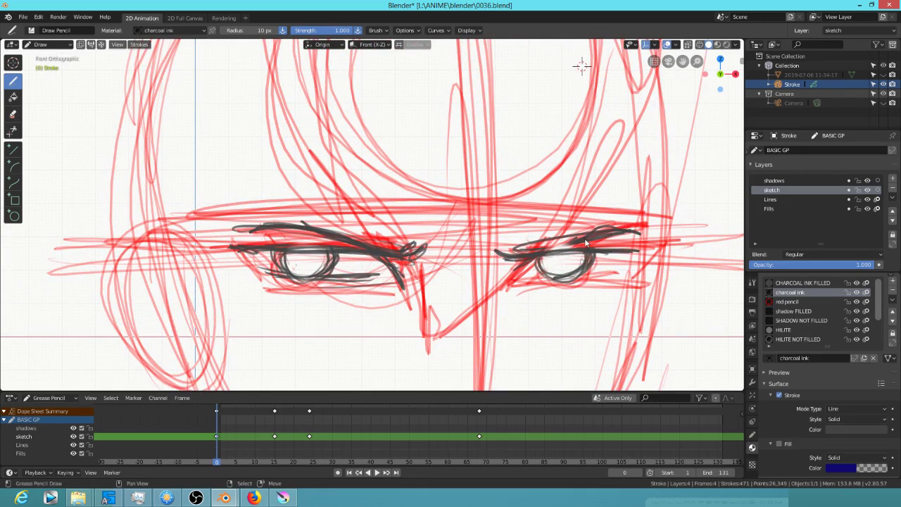
Draw small pupils with highlights in both eyes at frame 0, checking them in the mirrored back view
key(ctrl+KP_1)
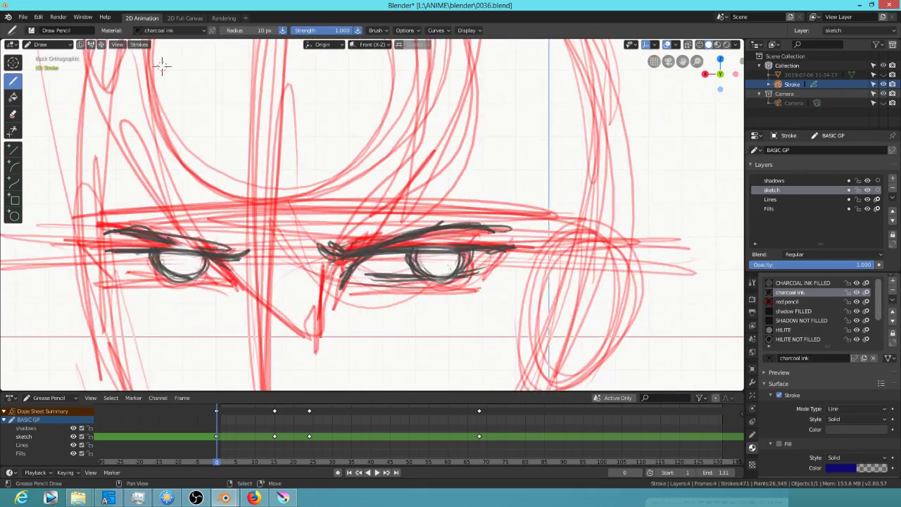
mouse_move(437, 253)
mouse_down()
mouse_move(454, 271)
mouse_move(446, 257)
mouse_up()
key(KP_1)
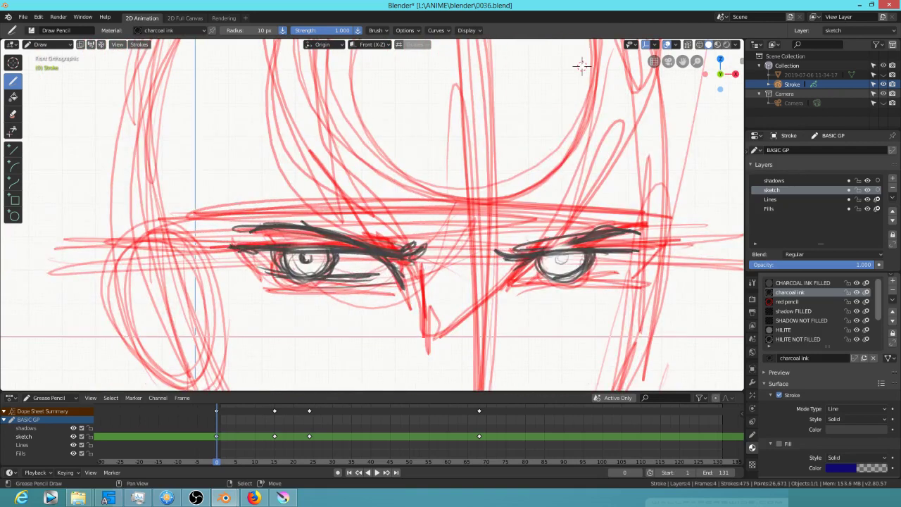
mouse_move(596, 254)
mouse_down()
mouse_move(551, 265)
mouse_move(583, 259)
mouse_up()
drag(583, 257, 553, 257)
key(ctrl+KP_1)
key(KP_1)
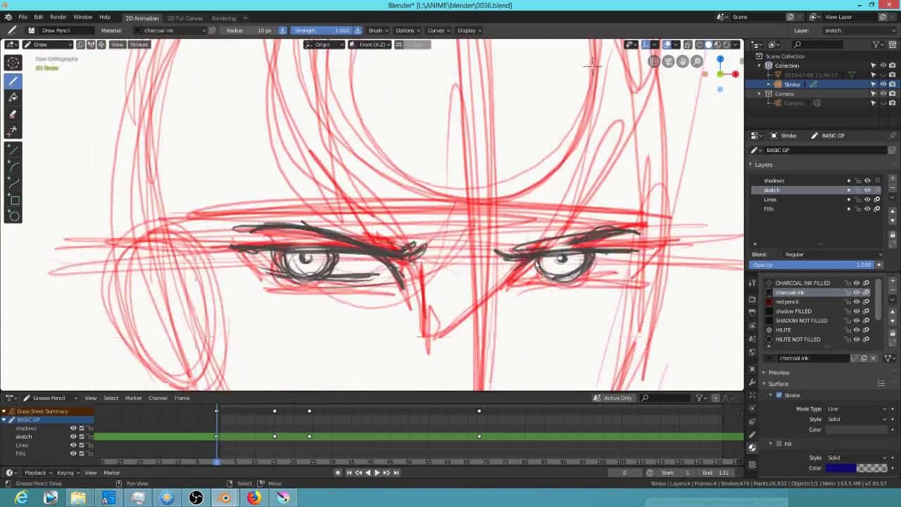
Ink the lower eyelids and eye corners at frame 0, working from both the front and mirrored back views
mouse_move(551, 282)
mouse_down()
mouse_move(584, 279)
mouse_move(530, 284)
mouse_move(615, 273)
mouse_up()
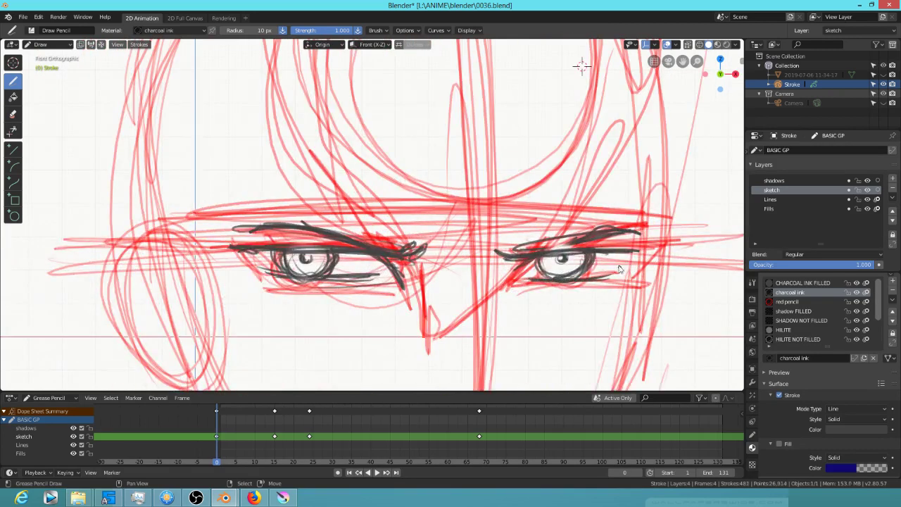
key(ctrl+KP_1)
drag(418, 281, 478, 272)
drag(128, 267, 159, 276)
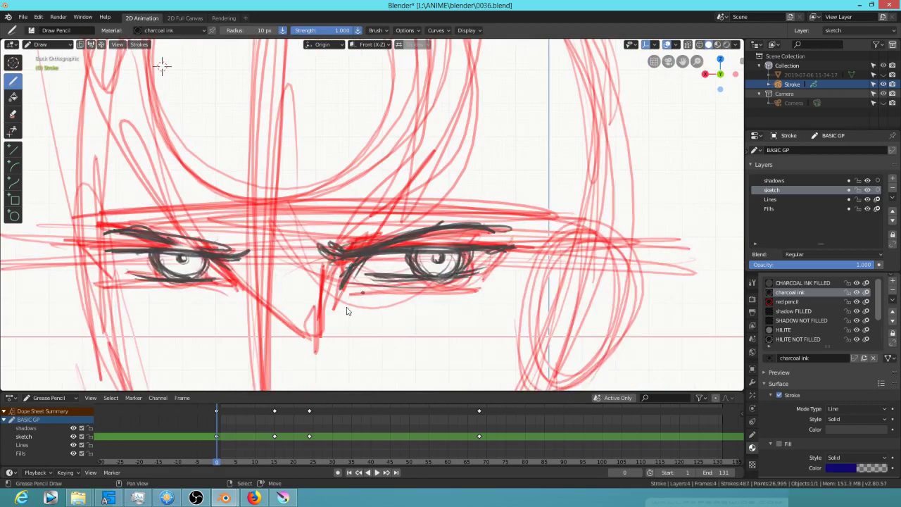
drag(228, 262, 235, 277)
key(KP_1)
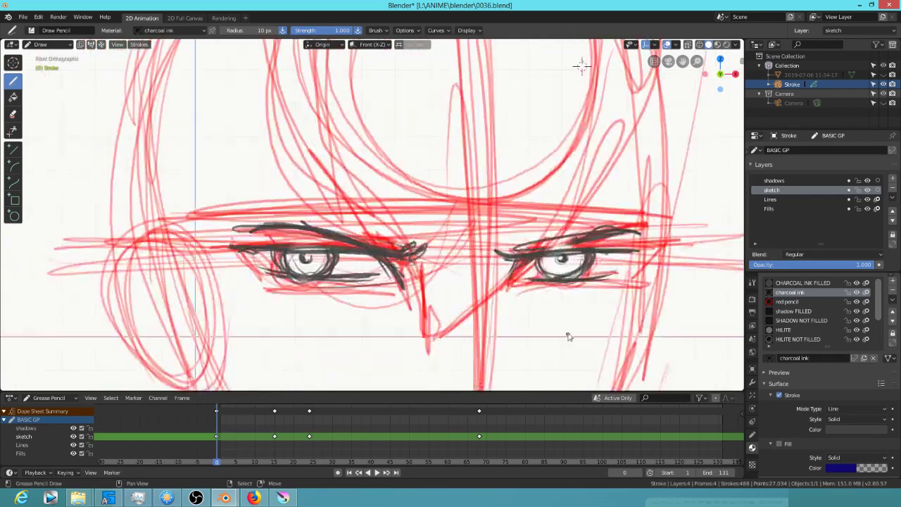
Ink the jagged hair fringe hanging between the eyes and across the far brow at frame 0
mouse_move(603, 279)
shift+middle_down()
mouse_move(582, 248)
mouse_move(581, 257)
shift+middle_up()
drag(382, 202, 378, 299)
mouse_move(419, 266)
mouse_down()
mouse_move(381, 299)
mouse_move(395, 330)
mouse_up()
mouse_move(505, 246)
mouse_down()
mouse_move(484, 282)
mouse_move(540, 216)
mouse_move(610, 104)
mouse_move(570, 176)
mouse_up()
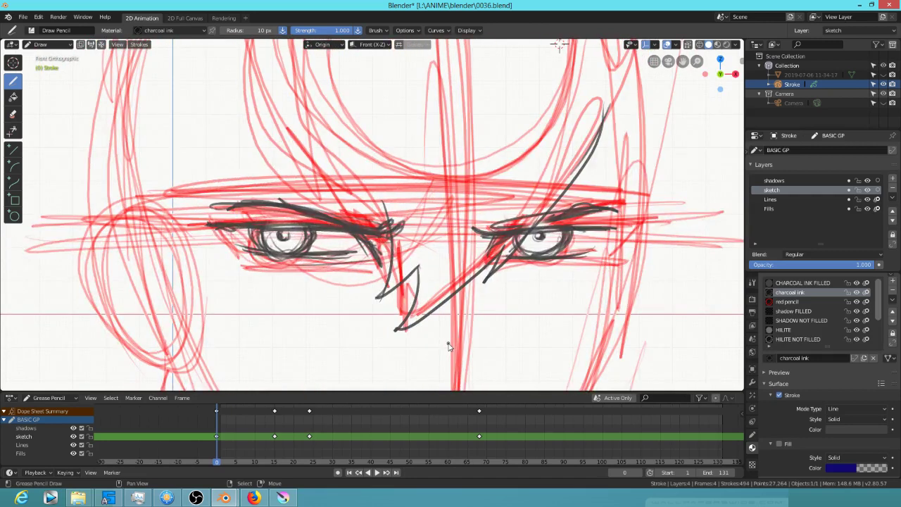
Ink the upper eyelids of both eyes at frame 15, using frame 0 for comparison
key(Up)
key(Down)
key(Up)
drag(448, 229, 557, 226)
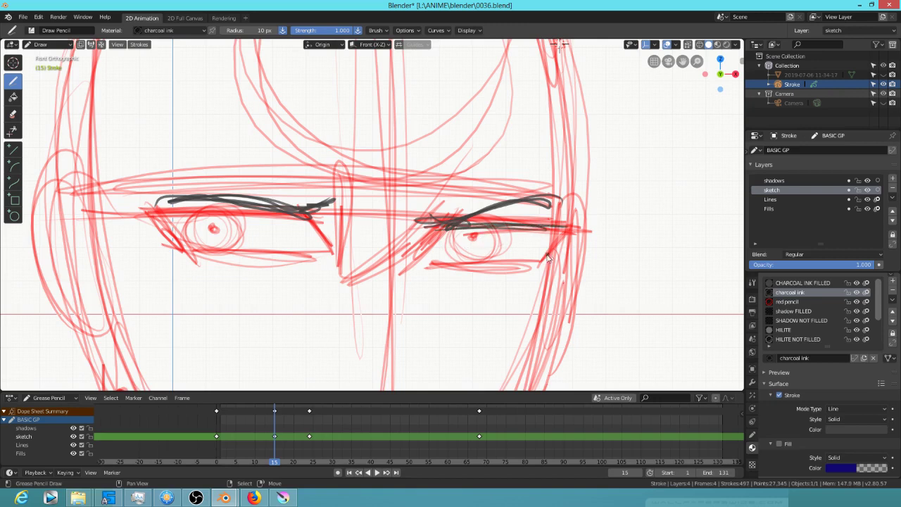
key(Down)
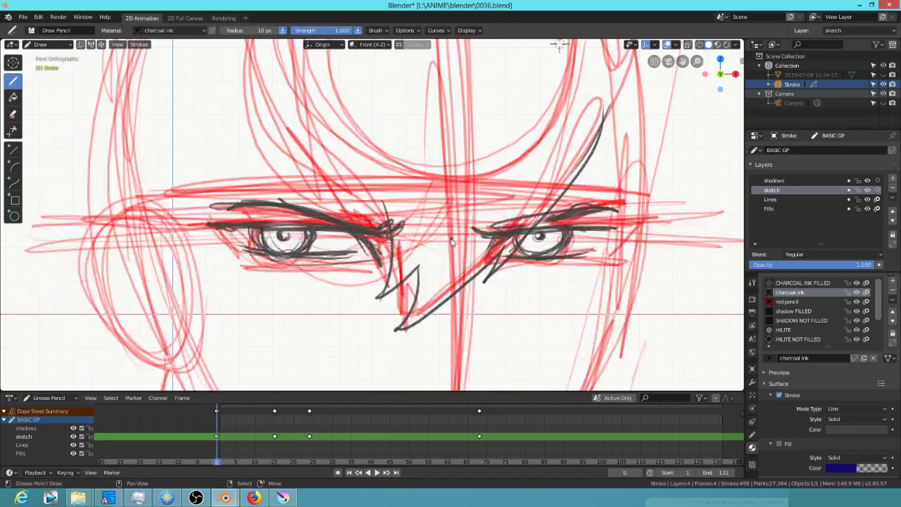
key(Up)
drag(310, 219, 321, 241)
Ink the iris outlines in both eyes at frame 15, flipping to frame 0 to match them
mouse_move(182, 213)
mouse_down()
mouse_move(298, 212)
mouse_move(191, 226)
mouse_move(210, 229)
mouse_move(197, 239)
mouse_move(238, 245)
mouse_move(201, 238)
mouse_up()
key(Down)
key(Up)
key(Down)
key(Up)
key(Down)
key(Up)
mouse_move(458, 229)
mouse_down()
mouse_move(447, 251)
mouse_move(478, 259)
mouse_move(495, 228)
mouse_up()
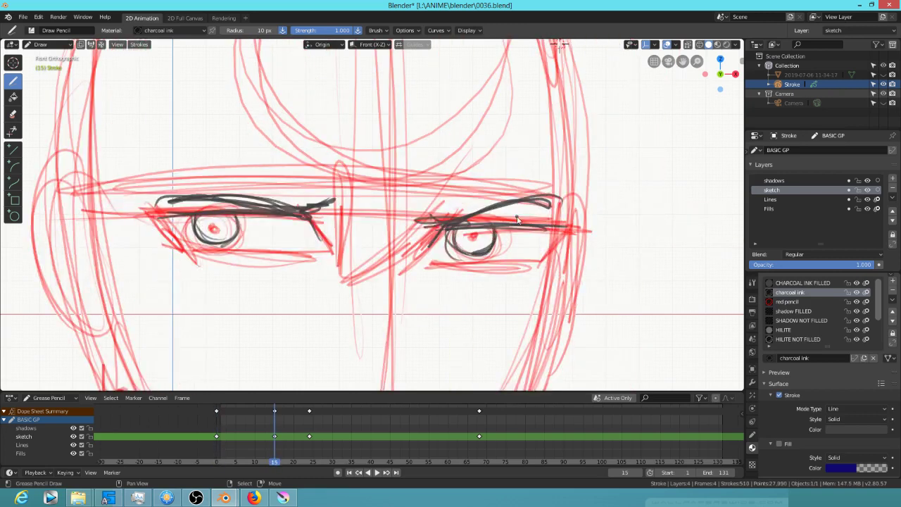
Ink the pupils of both eyes and the far eye's lower eyelid at frame 15, comparing with the neighbouring keys
key(Down)
key(Up)
key(Down)
key(Up)
mouse_move(549, 228)
mouse_down()
mouse_move(450, 231)
mouse_move(430, 250)
mouse_up()
key(Down)
key(Up)
key(Down)
key(Up)
drag(442, 252, 490, 257)
mouse_move(435, 251)
mouse_down()
mouse_move(516, 258)
mouse_move(542, 244)
mouse_up()
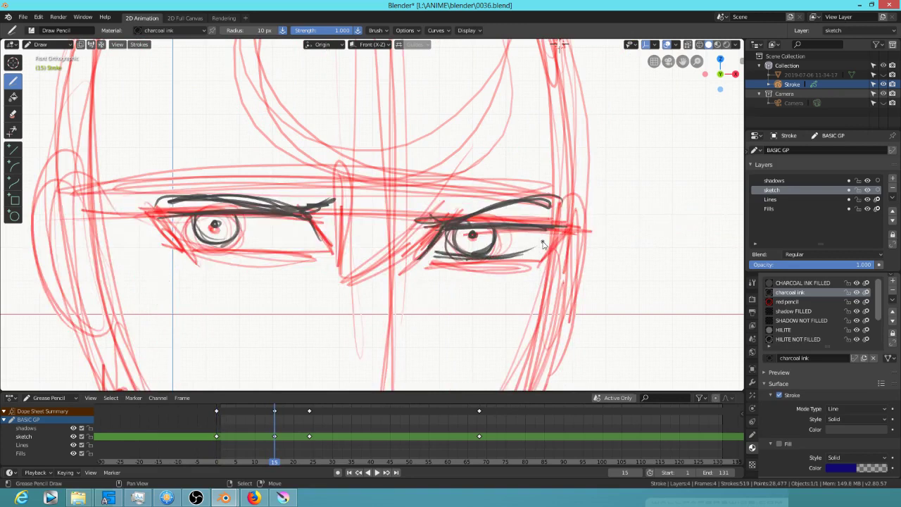
Ink the inner eye corner and the remaining lower eyelid at frame 15 from the mirrored back view
key(ctrl+KP_1)
drag(437, 215, 425, 242)
key(Down)
key(Up)
drag(470, 246, 565, 240)
mouse_move(463, 245)
mouse_down()
mouse_move(562, 234)
mouse_move(551, 240)
mouse_up()
scroll(407, 254, down, 4)
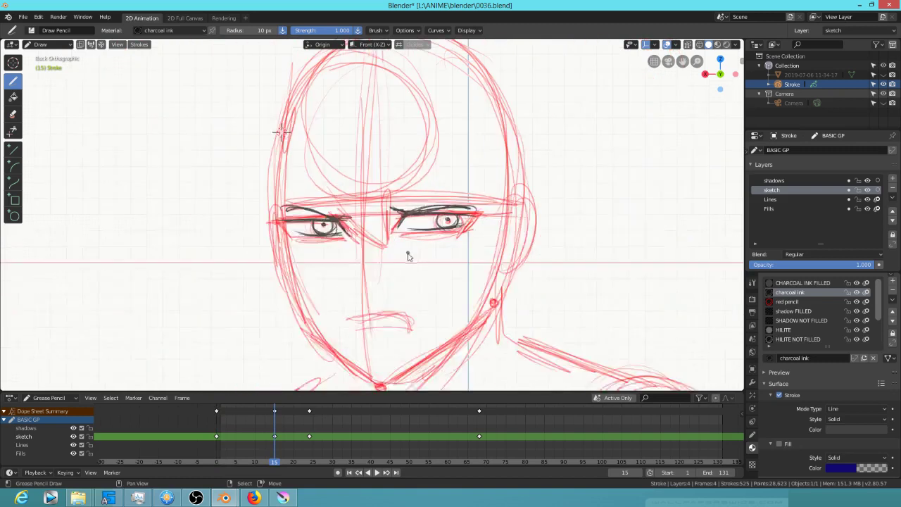
Erase the old upper eyelid lines of both eyes at frame 24 in the back view, after comparing the key poses
key(Up)
key(Down)
key(Up)
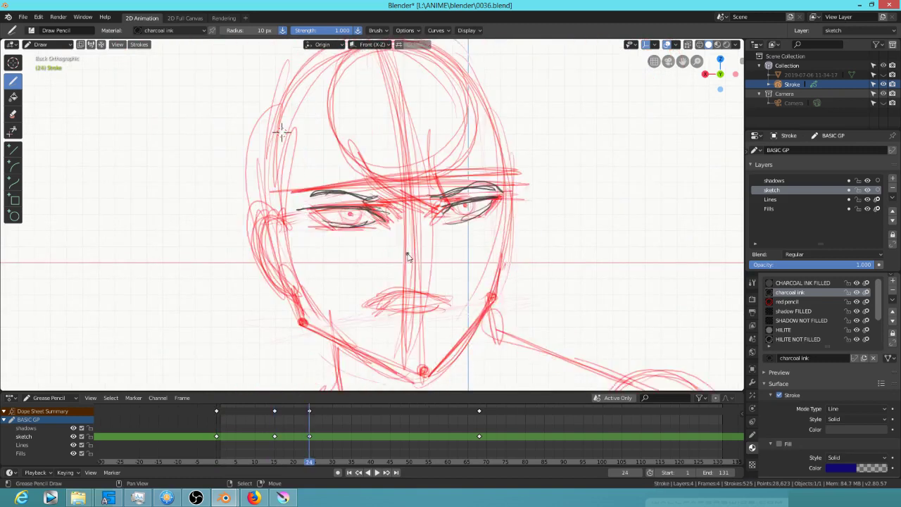
key(Down)
key(Down)
key(Up)
key(Up)
scroll(465, 233, up, 3)
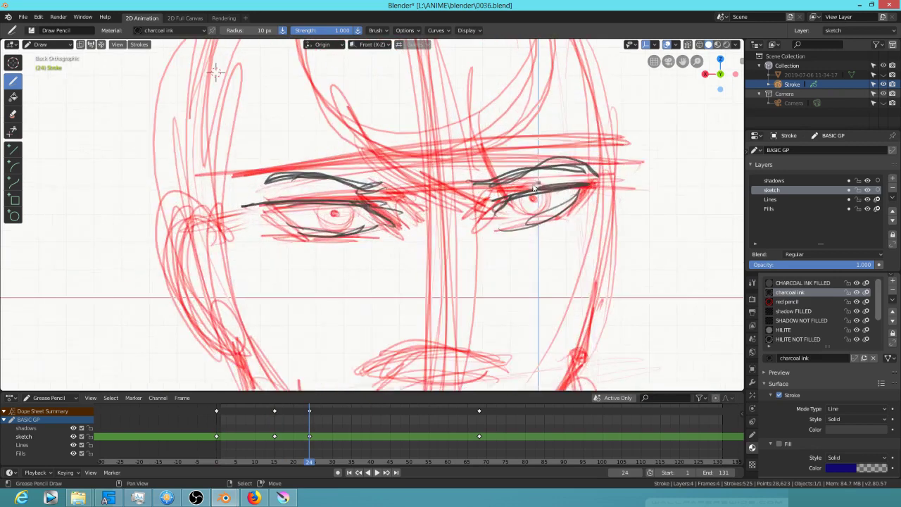
drag(492, 203, 577, 191)
mouse_move(514, 197)
mouse_down()
mouse_move(590, 190)
mouse_move(538, 186)
mouse_up()
key(ctrl+z)
mouse_move(345, 190)
ctrl+mouse_down()
mouse_move(235, 207)
mouse_move(337, 203)
ctrl+mouse_up()
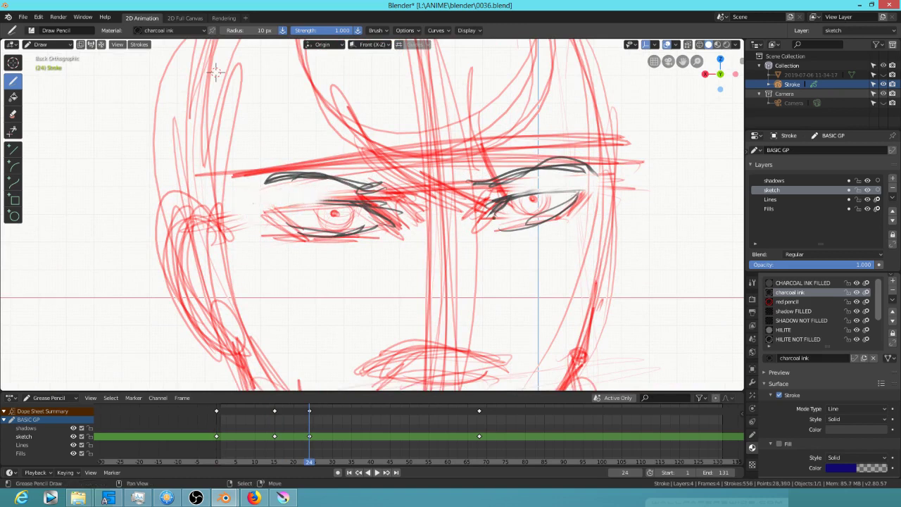
Redraw the upper eyelids and eye corners of both eyes at frame 24 in charcoal ink
drag(515, 196, 575, 191)
mouse_move(490, 203)
mouse_down()
mouse_move(602, 196)
mouse_move(495, 230)
mouse_up()
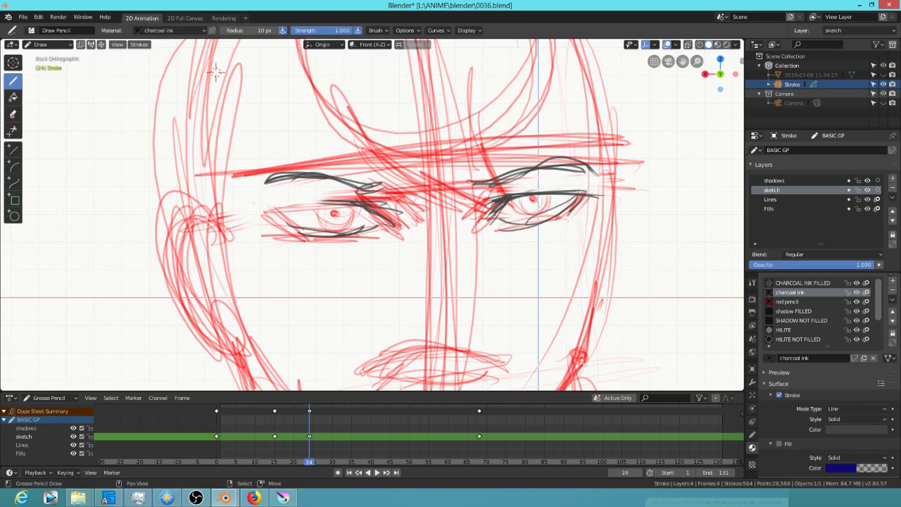
drag(358, 199, 259, 210)
drag(321, 199, 280, 204)
mouse_move(348, 202)
mouse_down()
mouse_move(251, 213)
mouse_move(290, 227)
mouse_up()
Ink the irises and pupils of both eyes at frame 24, flipping to the neighbouring key to match them
key(Down)
key(Up)
mouse_move(523, 193)
mouse_down()
mouse_move(537, 215)
mouse_move(549, 195)
mouse_move(534, 203)
mouse_up()
key(Down)
key(Up)
mouse_move(325, 206)
mouse_down()
mouse_move(341, 227)
mouse_move(348, 209)
mouse_move(337, 228)
mouse_move(324, 209)
mouse_move(354, 211)
mouse_up()
key(Down)
key(Up)
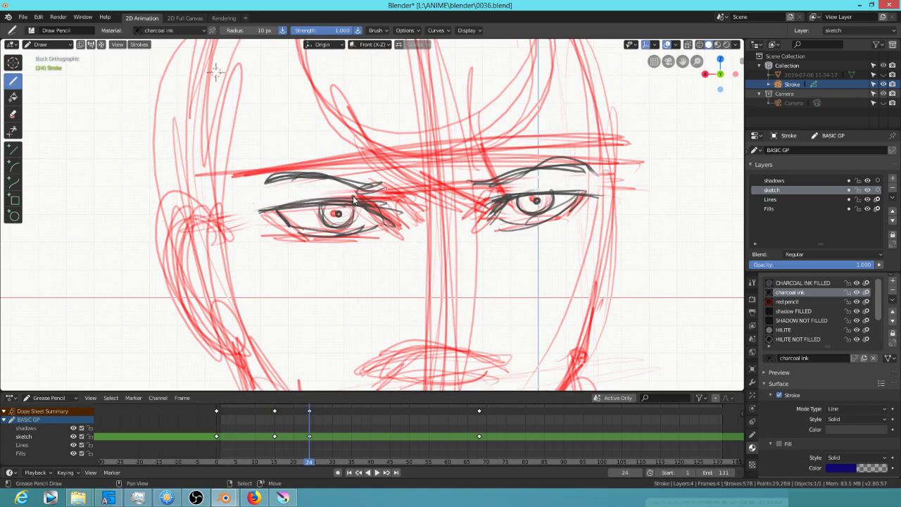
Thicken the far brow, the inner eye corners and the lower eyelids at frame 24
key(Down)
key(Up)
mouse_move(475, 183)
mouse_down()
mouse_move(585, 165)
mouse_move(549, 162)
mouse_move(501, 186)
mouse_up()
drag(487, 224, 537, 192)
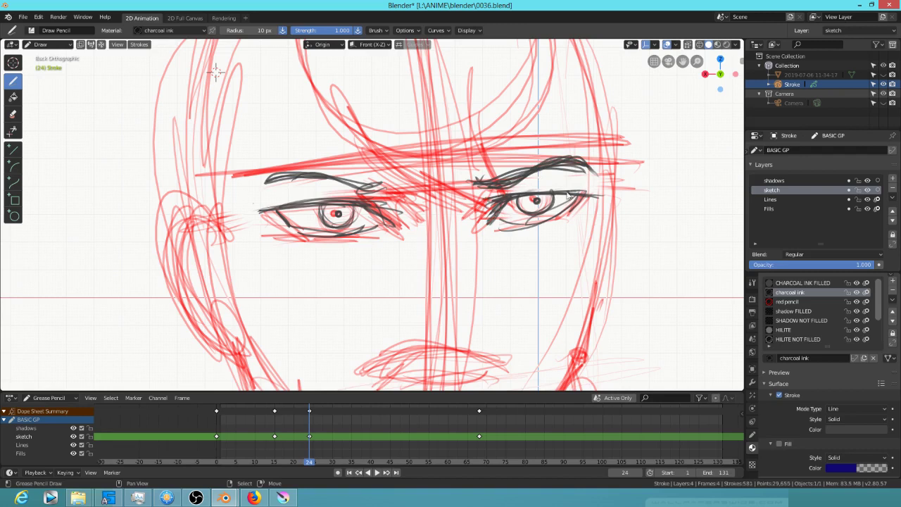
mouse_move(384, 223)
mouse_down()
mouse_move(285, 210)
mouse_move(389, 200)
mouse_up()
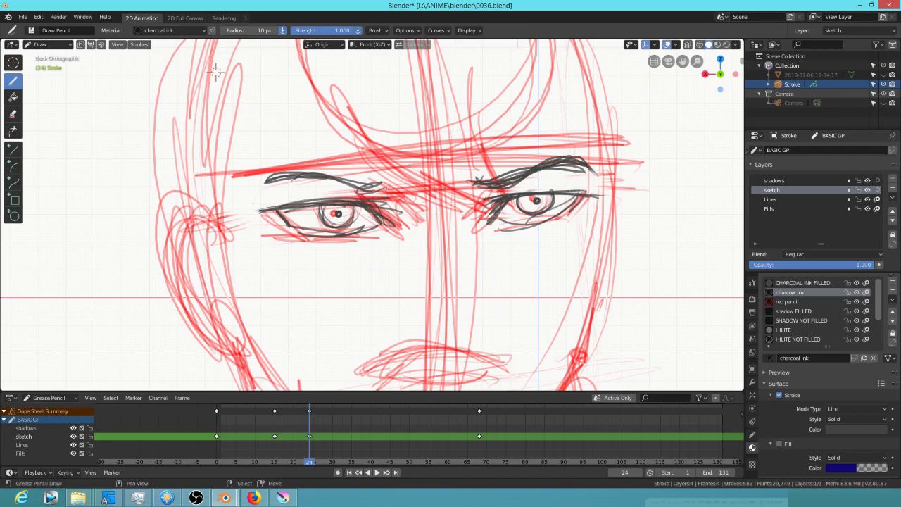
drag(354, 231, 293, 231)
drag(499, 234, 568, 219)
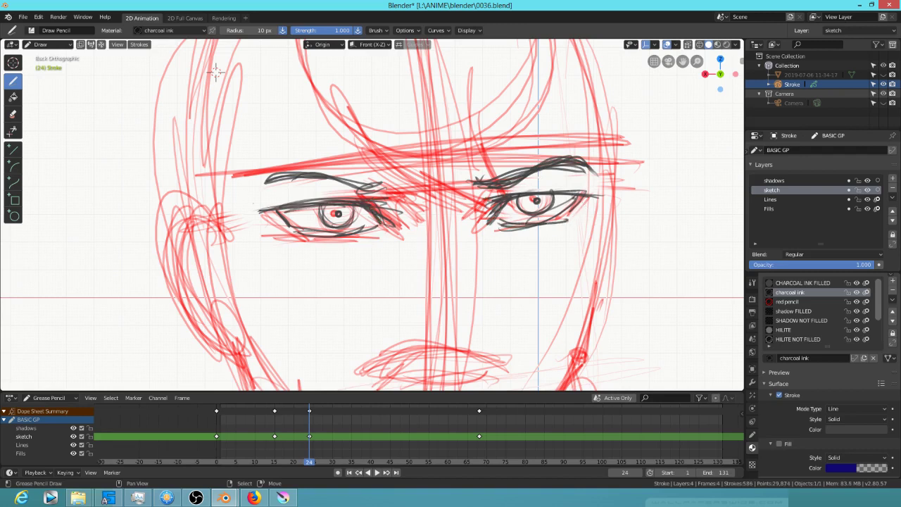
Ink the irises and pupils of both eyes at frame 68
key(Down)
key(Up)
key(Up)
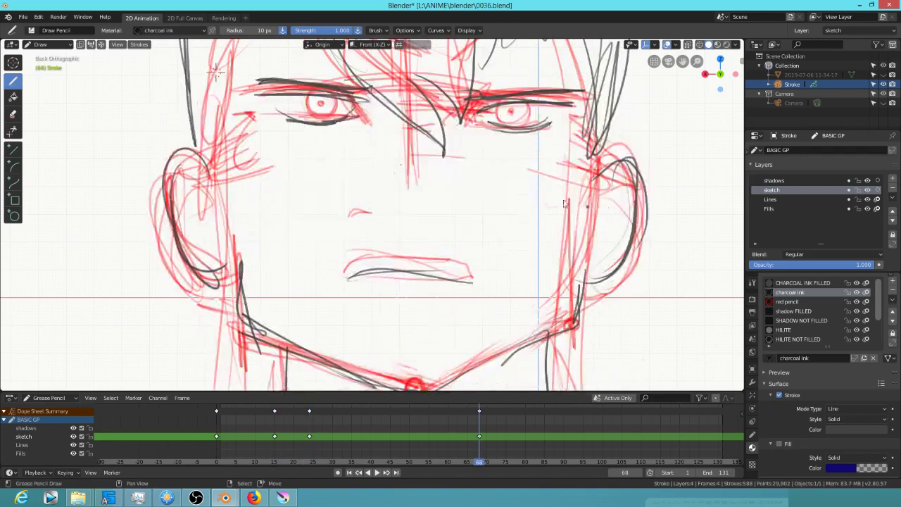
shift+middle_drag(482, 160, 514, 223)
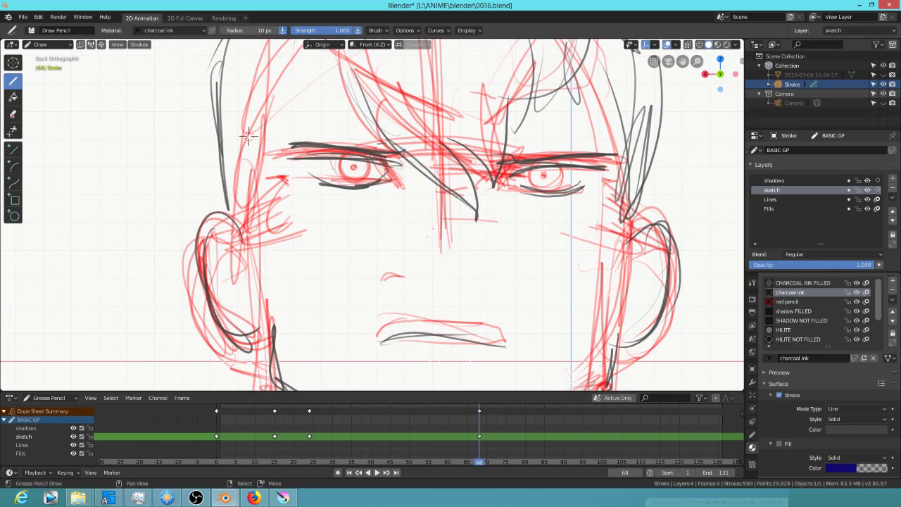
drag(340, 160, 352, 178)
drag(534, 169, 547, 187)
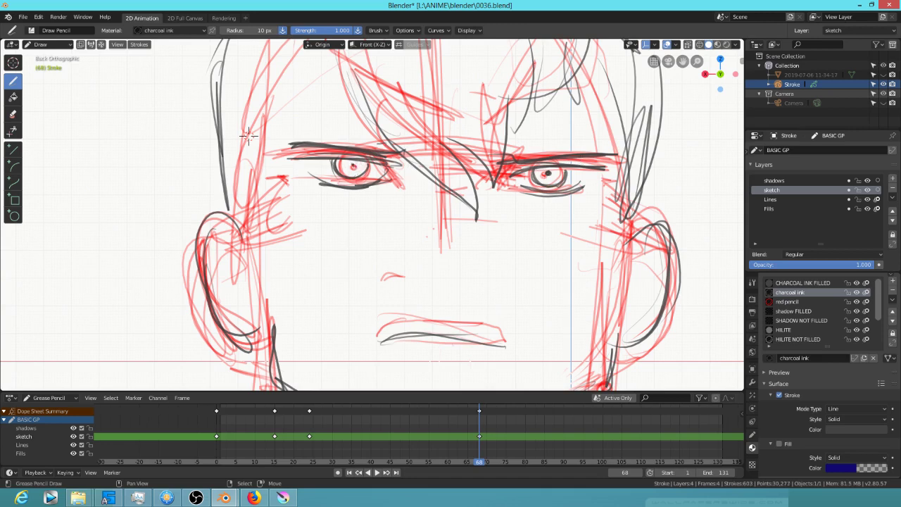
Ink the long outer curve of the front hair lock at frame 0 in the front view, after flipping through the keys
scroll(365, 155, down, 8)
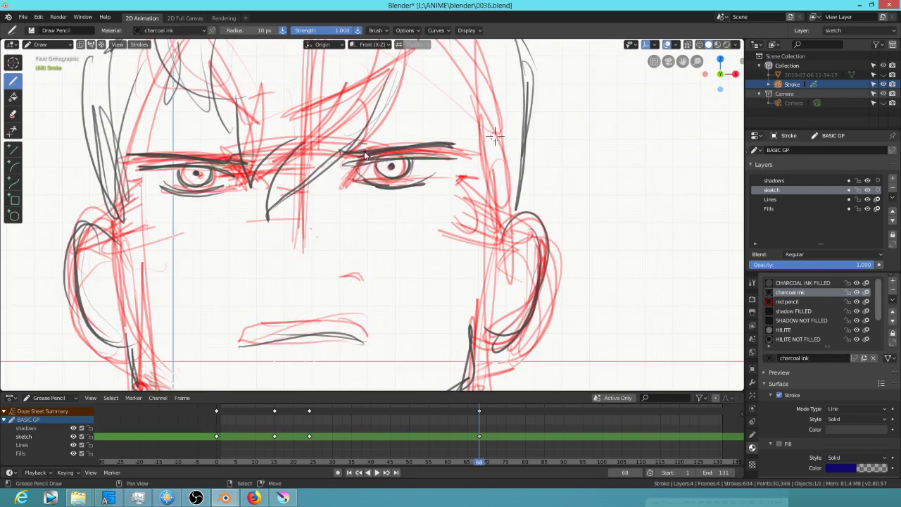
middle_drag(397, 227, 405, 238)
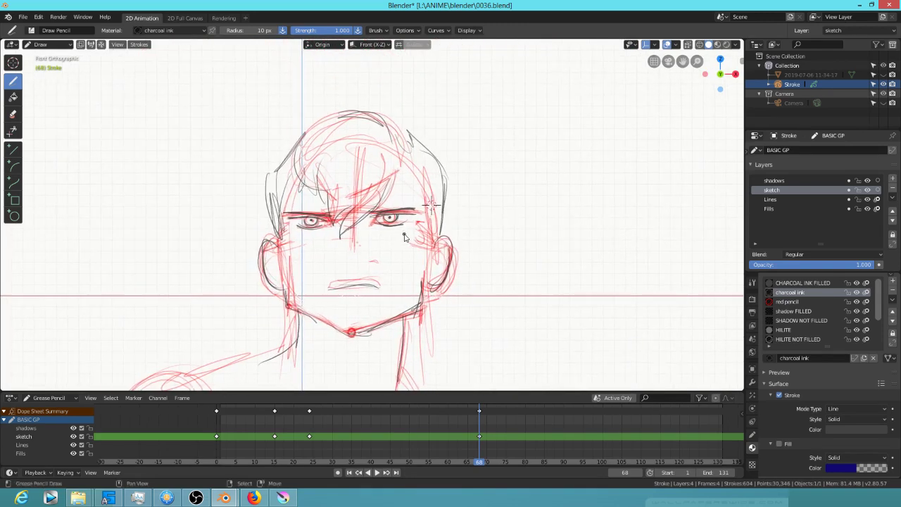
key(Down)
key(Down)
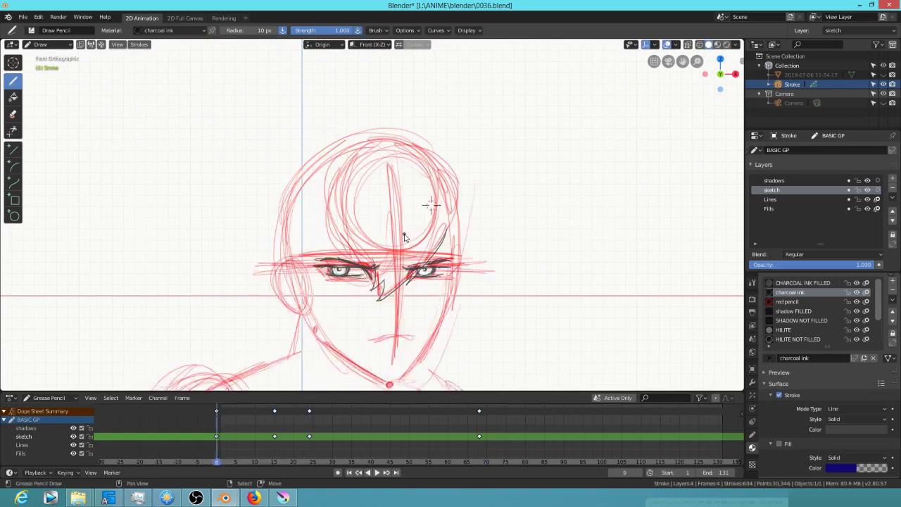
key(Up)
key(Down)
key(Up)
key(Down)
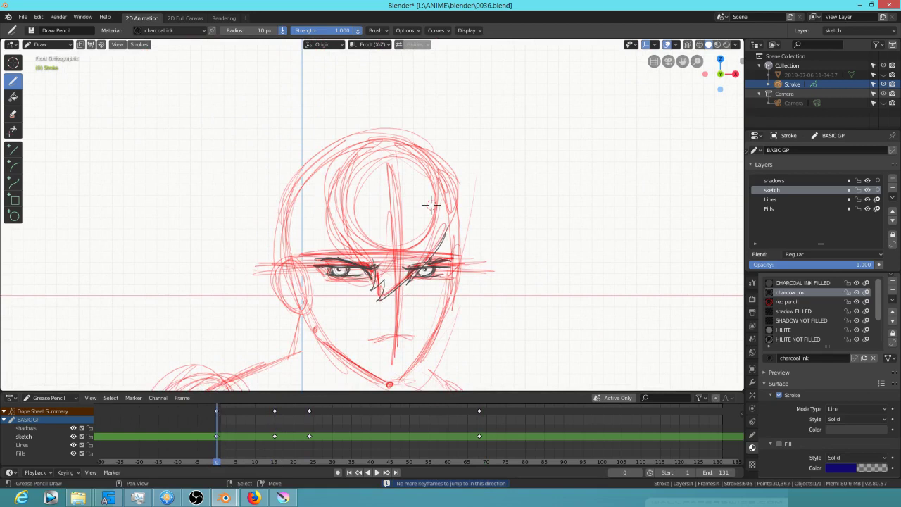
mouse_move(459, 215)
mouse_down()
mouse_move(427, 144)
mouse_move(461, 206)
mouse_move(425, 261)
mouse_up()
Ink the front hair lock at frame 15, sweeping from the far temple to a jagged tip between the eyes
key(Up)
mouse_move(431, 204)
mouse_down()
mouse_move(437, 197)
mouse_move(405, 254)
mouse_move(366, 288)
mouse_up()
key(Down)
key(Up)
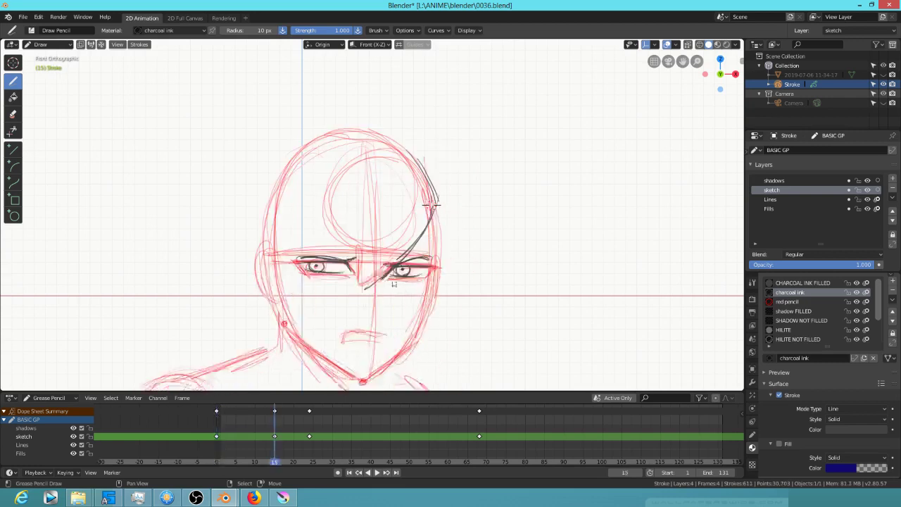
key(Down)
key(Up)
click(409, 204)
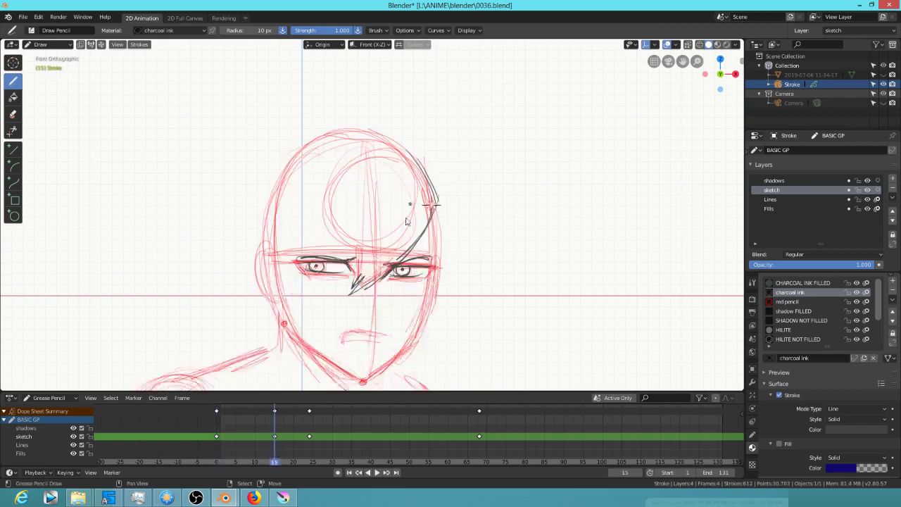
Ink the opposite edge of the fringe above the near brow at frames 15 and 0
mouse_move(349, 262)
mouse_down()
mouse_move(354, 278)
mouse_move(322, 218)
mouse_move(332, 185)
mouse_up()
key(Down)
key(Up)
key(Down)
key(Up)
key(Down)
mouse_move(353, 251)
mouse_down()
mouse_move(339, 211)
mouse_move(356, 248)
mouse_up()
Ink the swept hair lock and its jagged tips between the eyes at frame 24
key(Up)
key(Up)
key(Down)
key(Up)
drag(405, 173, 331, 285)
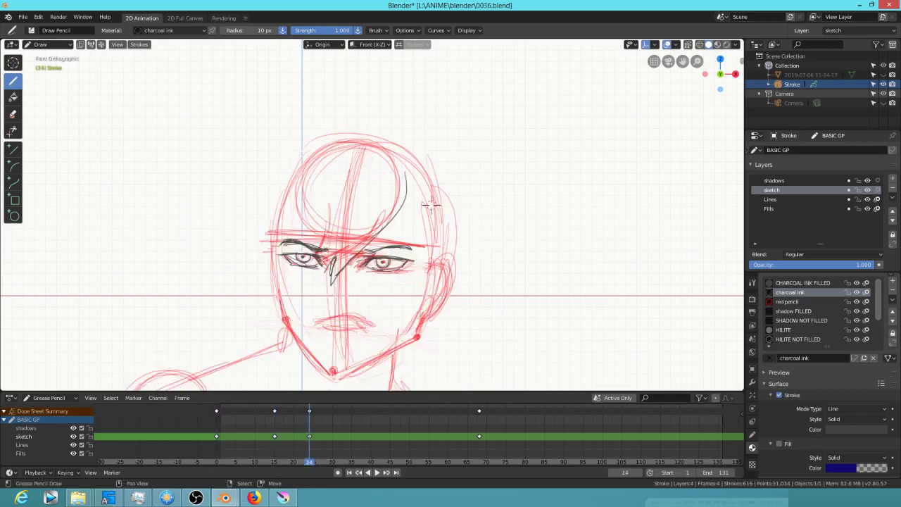
drag(316, 219, 324, 250)
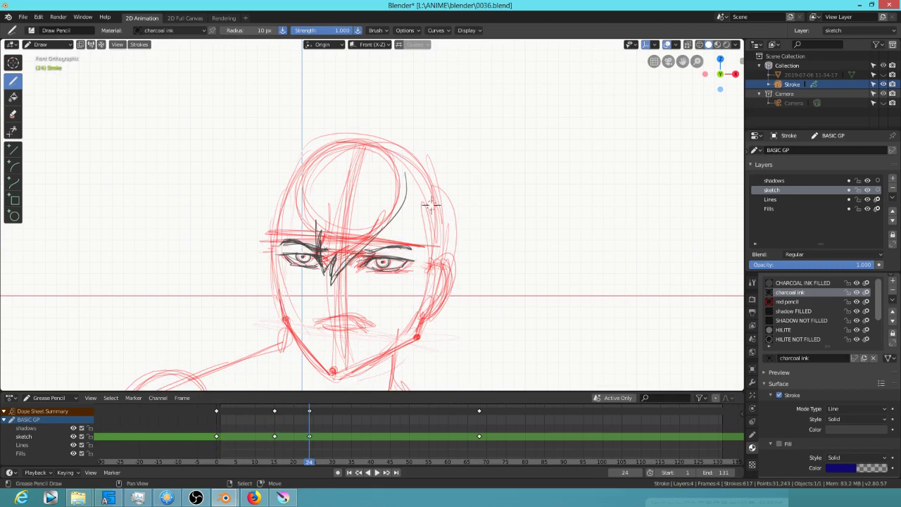
Thicken the swept lock at frame 24 and ink the fringe's opposite edge up to the crown
drag(402, 210, 370, 246)
drag(398, 181, 383, 230)
key(Down)
key(Up)
mouse_move(345, 137)
mouse_down()
mouse_move(304, 159)
mouse_move(311, 224)
mouse_up()
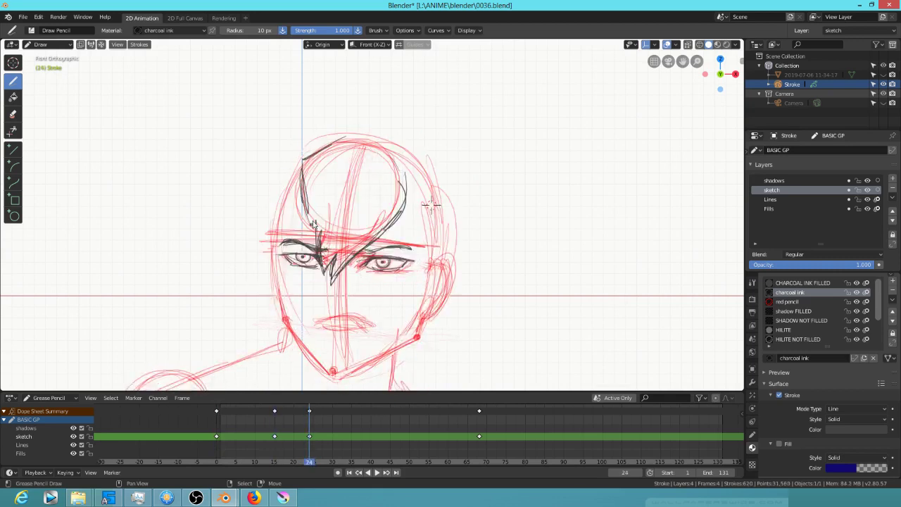
Add hair outline strokes at the top of the head at frame 68 and save the file
key(Down)
key(Up)
key(Up)
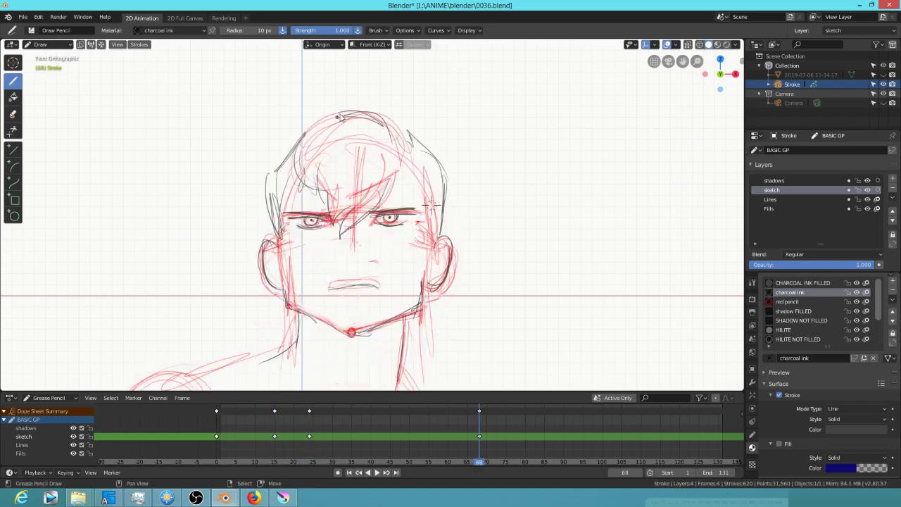
shift+middle_drag(316, 125, 322, 116)
mouse_move(322, 116)
mouse_down()
mouse_move(359, 90)
mouse_move(307, 149)
mouse_up()
click(23, 17)
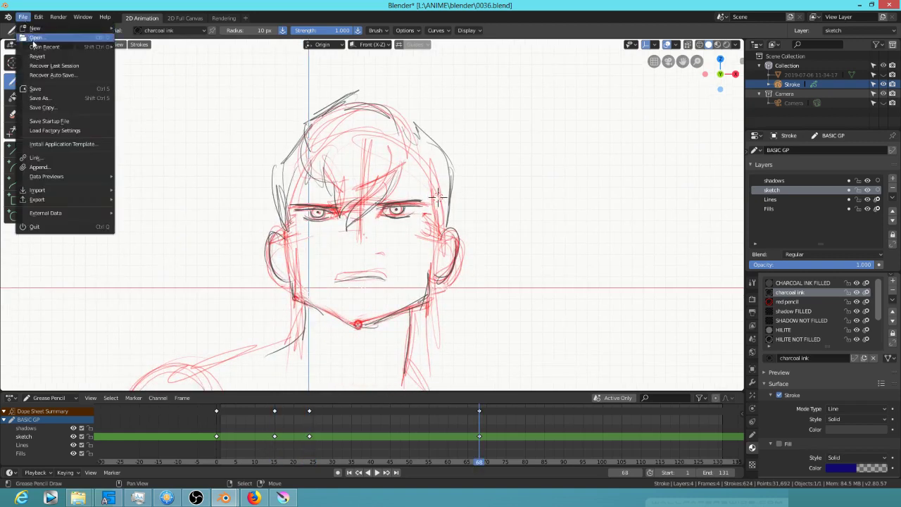
click(43, 90)
Ink the near jawline and ear outline at frame 24
key(Down)
key(Up)
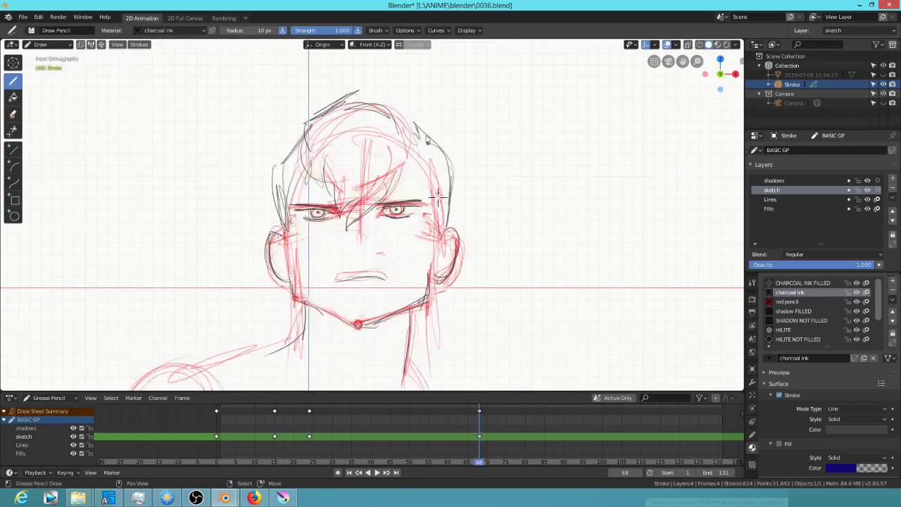
key(Down)
mouse_move(350, 366)
mouse_down()
mouse_move(417, 330)
mouse_move(427, 304)
mouse_up()
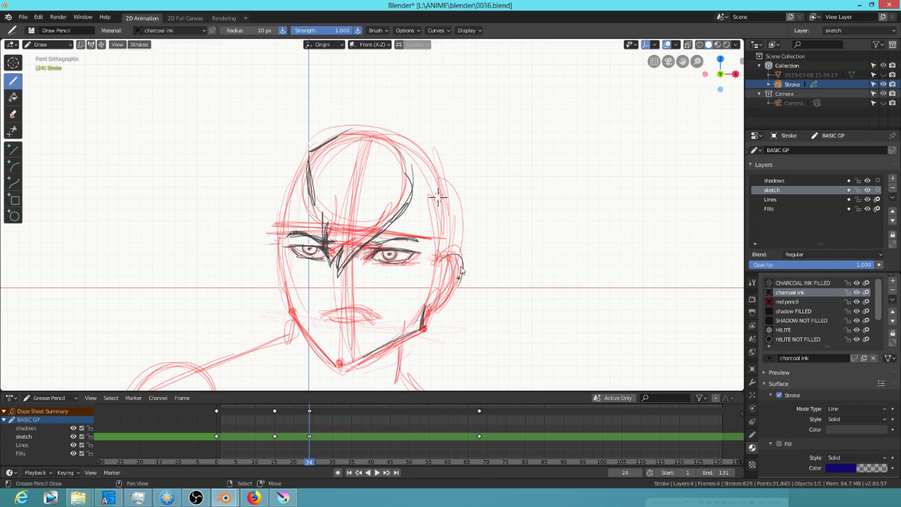
Ink the near ear and jaw corner at frames 15 and 0
key(Down)
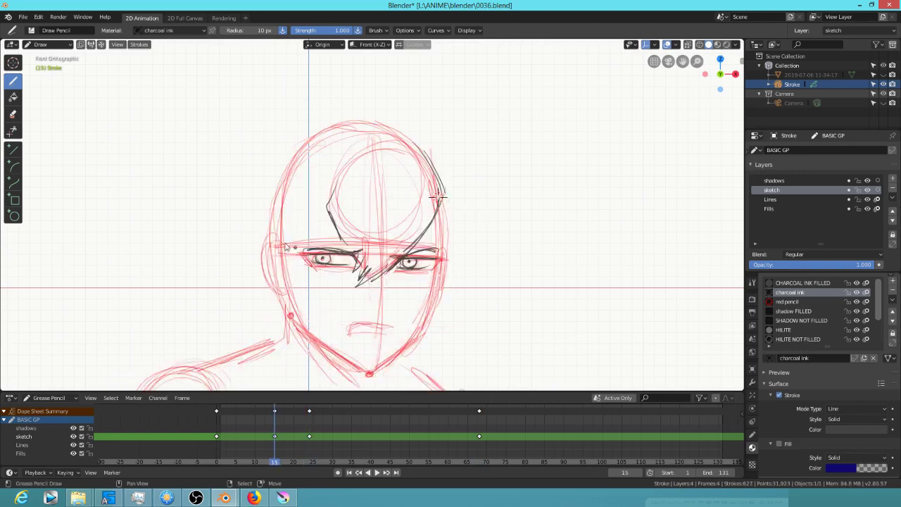
mouse_move(276, 245)
mouse_down()
mouse_move(262, 256)
mouse_move(284, 291)
mouse_move(285, 255)
mouse_move(292, 297)
mouse_up()
key(Down)
mouse_move(290, 251)
mouse_down()
mouse_move(283, 266)
mouse_move(311, 302)
mouse_up()
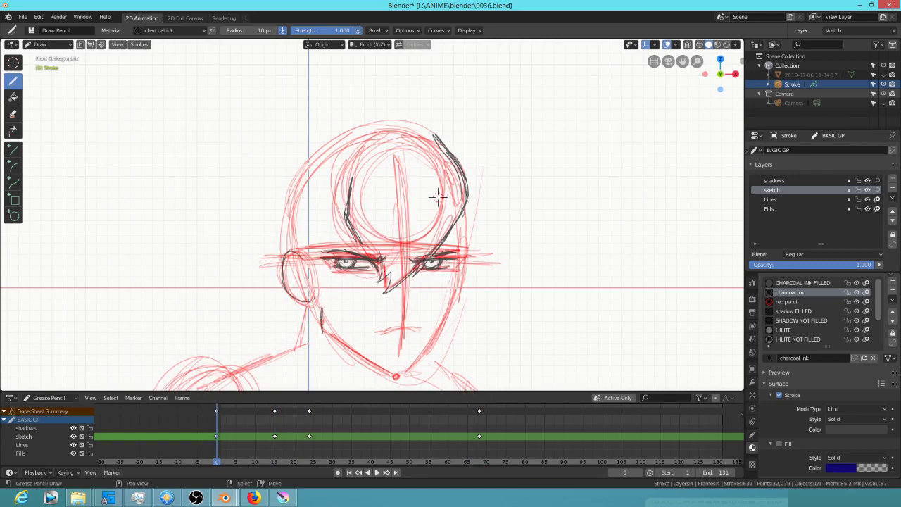
key(Down)
key(Up)
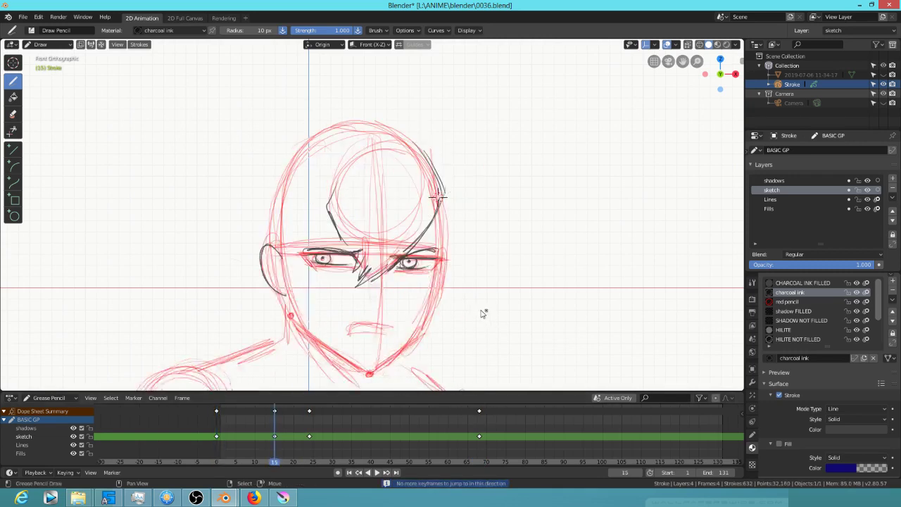
mouse_move(293, 296)
mouse_down()
mouse_move(292, 328)
mouse_move(324, 341)
mouse_up()
Ink the mouth at frame 24, flipping to the neighbouring key for comparison
key(Up)
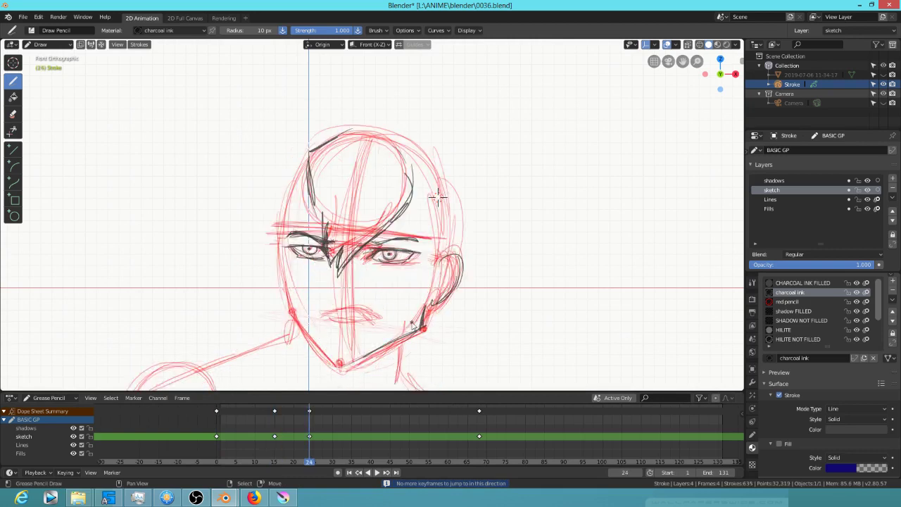
key(Down)
key(Up)
drag(376, 320, 325, 321)
key(Down)
key(Up)
key(Down)
key(Up)
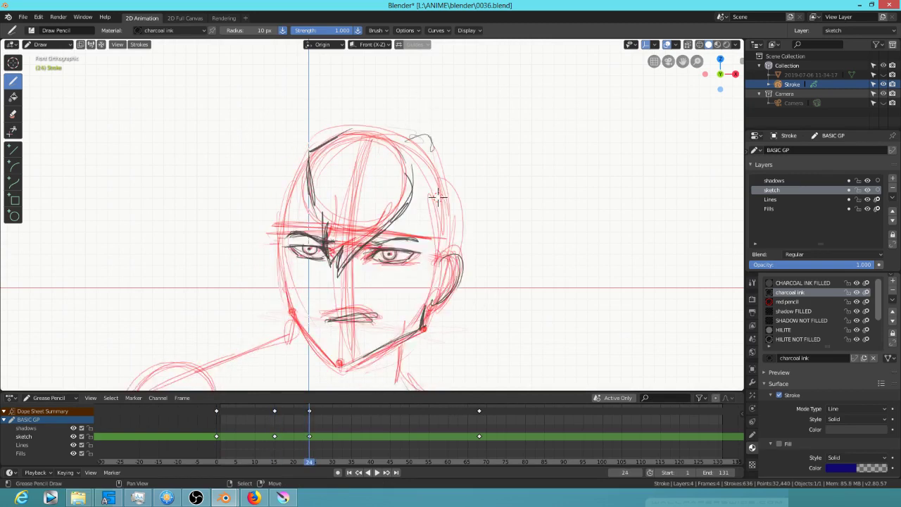
Ink a small curved hair tuft on the back of the head at frames 24, 15 and 0
drag(427, 140, 434, 150)
key(Down)
drag(314, 136, 333, 119)
key(Down)
drag(305, 160, 319, 152)
key(Up)
key(Up)
key(Up)
key(Up)
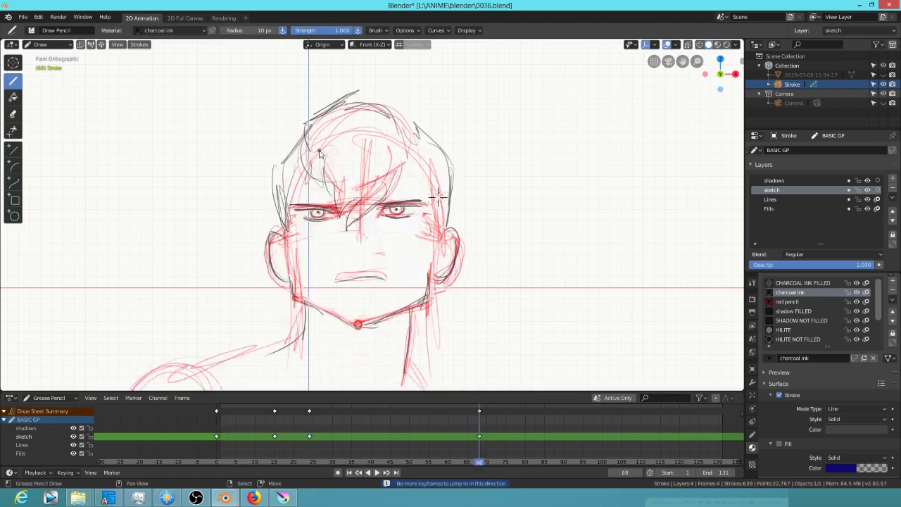
Ink the crown hair outline and long strands hanging down both sides of the face at frame 68
mouse_move(357, 95)
mouse_down()
mouse_move(388, 91)
mouse_move(436, 105)
mouse_up()
mouse_move(351, 97)
mouse_down()
mouse_move(446, 121)
mouse_move(463, 191)
mouse_up()
drag(451, 281, 441, 368)
mouse_move(495, 278)
shift+middle_down()
mouse_move(520, 185)
mouse_move(512, 204)
shift+middle_up()
mouse_move(310, 162)
mouse_down()
mouse_move(324, 345)
mouse_move(301, 348)
mouse_up()
drag(304, 265, 325, 380)
drag(313, 321, 327, 373)
drag(456, 131, 460, 304)
mouse_move(456, 176)
mouse_down()
mouse_move(444, 365)
mouse_move(450, 325)
mouse_move(436, 353)
mouse_up()
mouse_move(455, 285)
mouse_down()
mouse_move(455, 118)
mouse_move(449, 203)
mouse_up()
Ink long hair strands hanging in front of the visible ear down past the jaw at frame 24
key(Down)
mouse_move(455, 165)
mouse_down()
mouse_move(440, 272)
mouse_move(445, 251)
mouse_up()
drag(444, 181, 418, 383)
drag(451, 198, 421, 380)
drag(450, 165, 443, 318)
drag(449, 276, 443, 318)
drag(445, 320, 438, 366)
Ink matching long hair strands down the far side of the face at frame 24
drag(299, 173, 308, 273)
drag(307, 240, 310, 357)
drag(301, 171, 292, 321)
mouse_move(299, 249)
mouse_down()
mouse_move(295, 347)
mouse_move(304, 366)
mouse_up()
drag(296, 288, 314, 369)
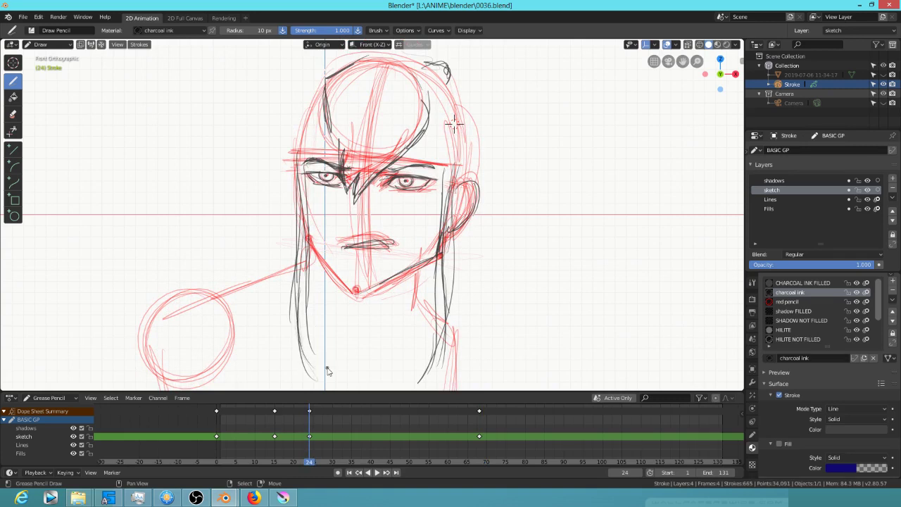
drag(299, 146, 302, 296)
Ink long hair strands down both sides of the face at frame 15, using frame 24 for comparison
key(Down)
key(Up)
key(Down)
drag(312, 180, 310, 368)
drag(458, 170, 433, 336)
drag(456, 186, 432, 327)
Ink long hair strands in front of the visible ear at frame 0, comparing with the neighbouring pose
key(Down)
key(Up)
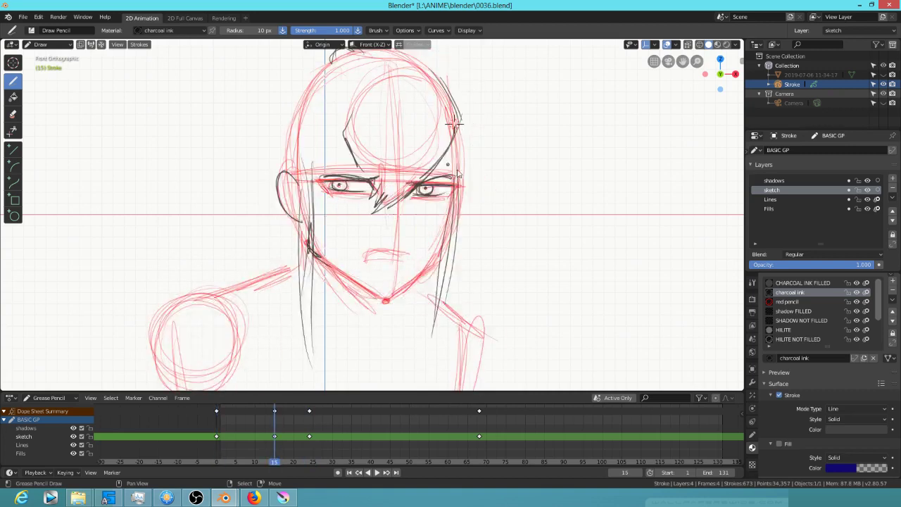
key(Down)
key(Down)
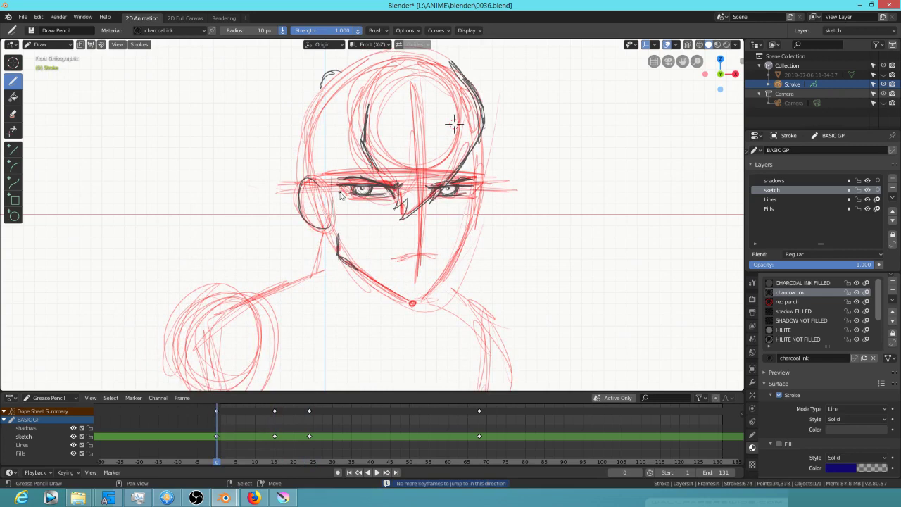
key(Up)
key(Down)
drag(338, 177, 340, 358)
drag(337, 284, 335, 343)
mouse_move(332, 183)
mouse_down()
mouse_move(327, 288)
mouse_move(336, 289)
mouse_up()
drag(337, 207, 335, 369)
drag(326, 256, 328, 361)
key(Up)
key(Down)
Ink long hair strands down the far side of the face at frame 0
drag(480, 183, 483, 202)
key(Up)
key(Down)
drag(478, 166, 466, 366)
drag(474, 235, 461, 358)
drag(469, 259, 459, 363)
scroll(465, 380, down, 3)
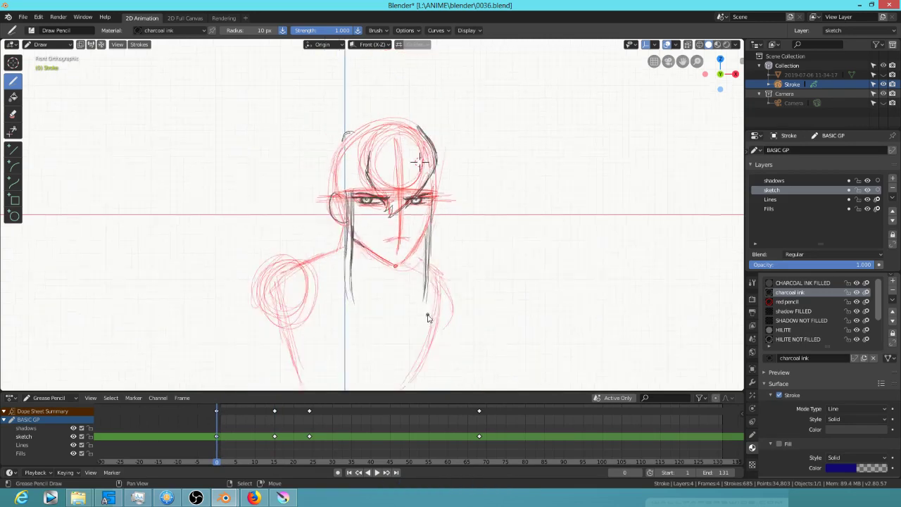
Ink the crown hair outline and the temple strands above the visible ear at frame 0
scroll(391, 273, up, 3)
middle_drag(389, 271, 439, 343)
key(Down)
key(Up)
key(Down)
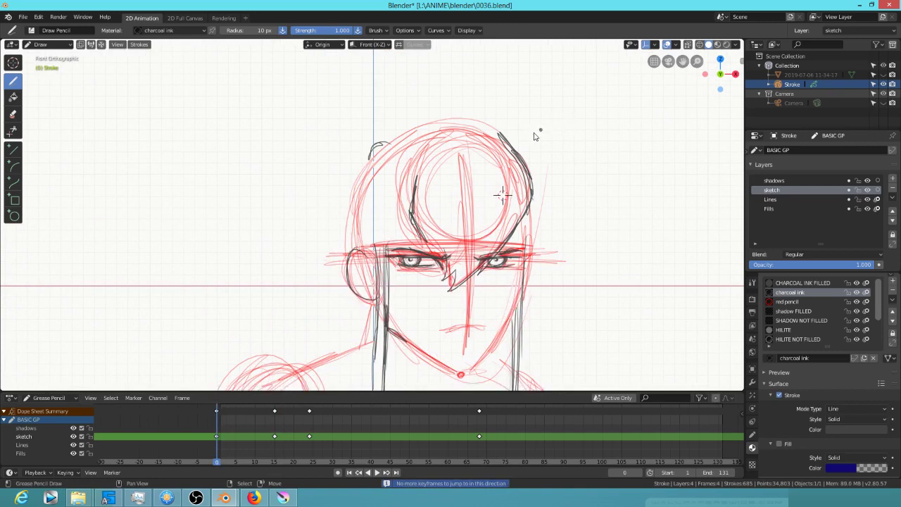
mouse_move(494, 138)
mouse_down()
mouse_move(434, 145)
mouse_move(433, 117)
mouse_move(347, 205)
mouse_move(345, 226)
mouse_move(370, 158)
mouse_up()
drag(389, 252, 387, 247)
drag(386, 179, 389, 224)
drag(413, 194, 391, 223)
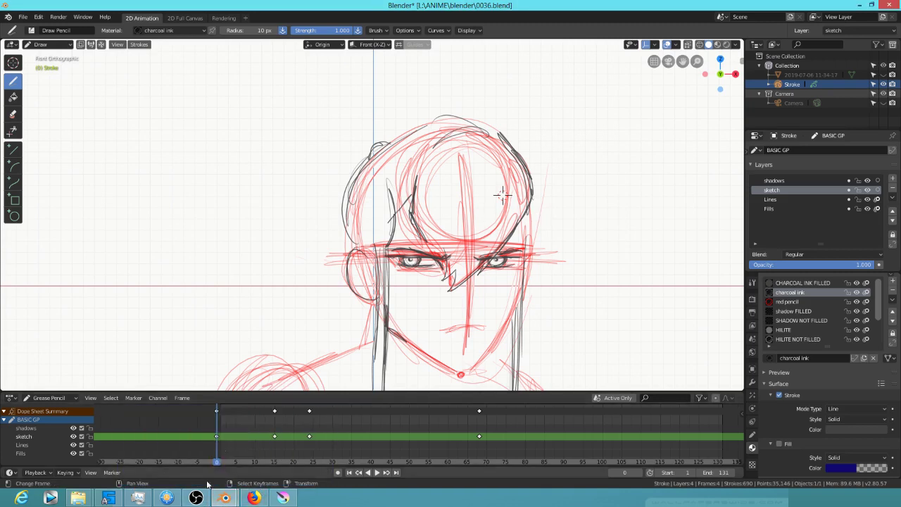
Switch to the OPENING SCENE VIDEO EDIT Blender window and scrub through the 0036.MP4 strip for reference
click(224, 498)
click(277, 450)
drag(424, 429, 467, 429)
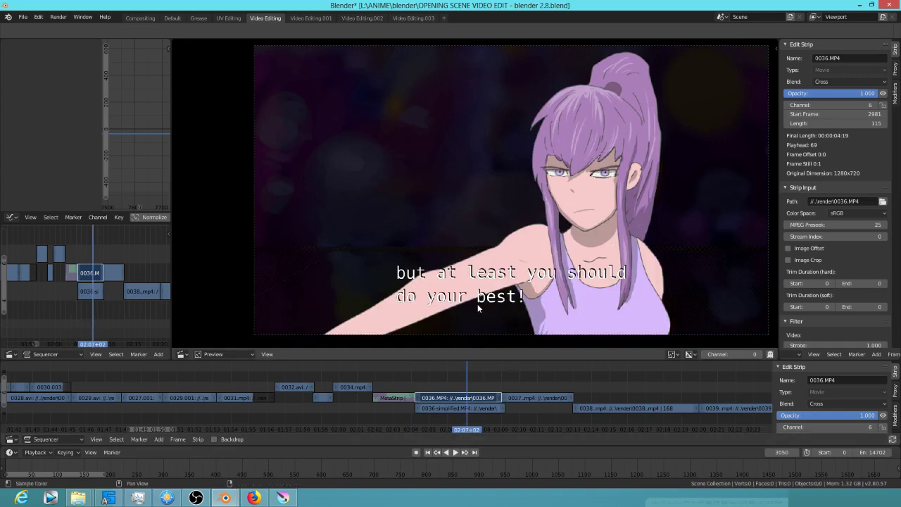
mouse_move(470, 375)
mouse_down()
mouse_move(500, 379)
mouse_move(461, 373)
mouse_move(521, 373)
mouse_move(450, 372)
mouse_move(464, 373)
mouse_up()
mouse_move(285, 500)
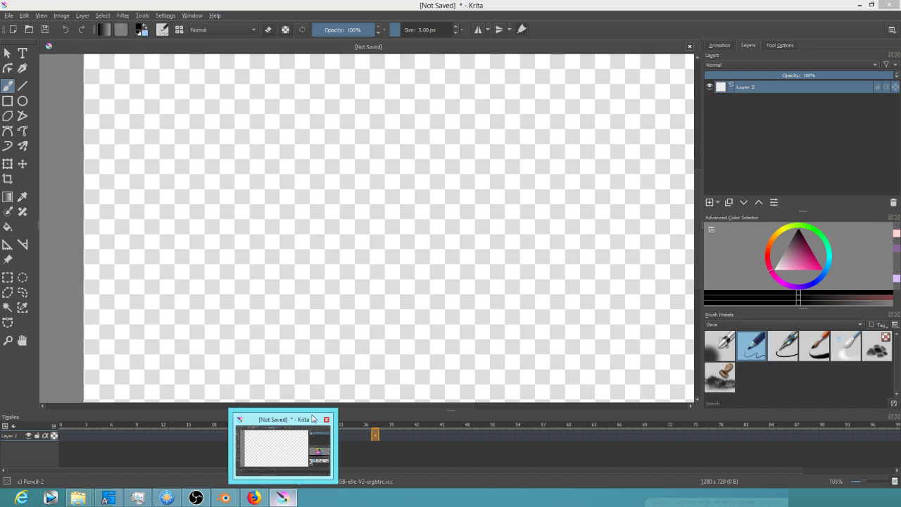
click(313, 418)
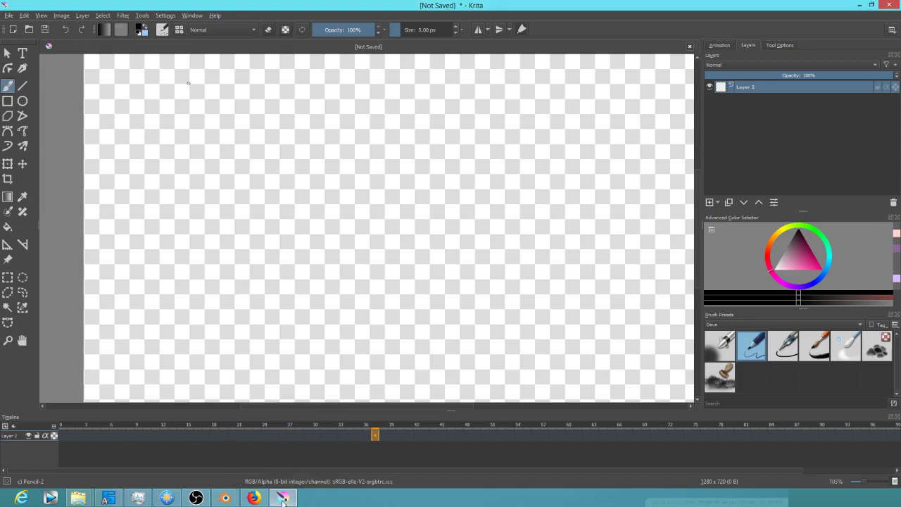
mouse_move(225, 498)
click(280, 460)
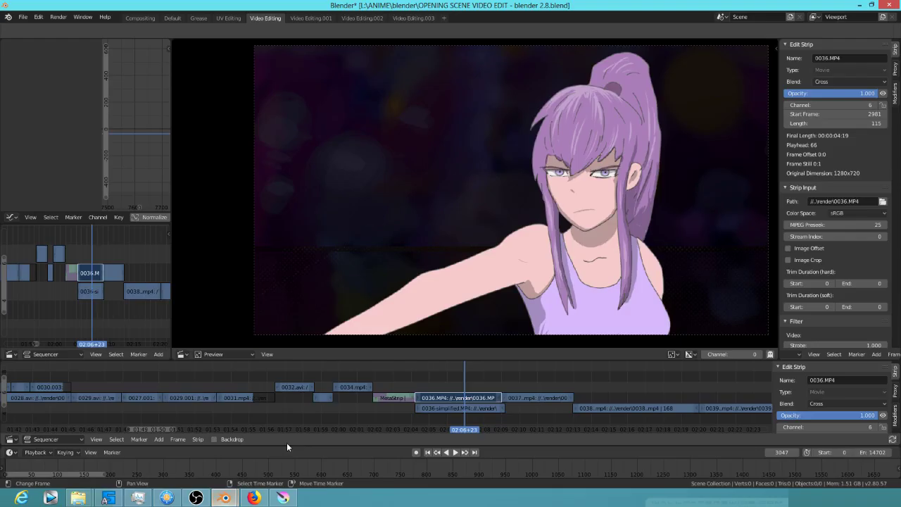
Scrub the edit back to 02:01+05 and compare the character's hair there with the 0036.blend drawing
drag(296, 416, 361, 416)
key(space)
key(space)
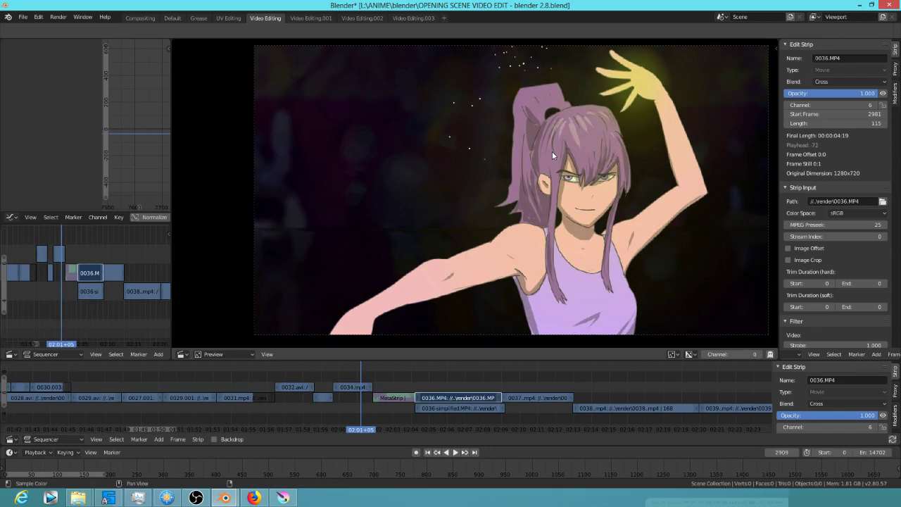
mouse_move(225, 498)
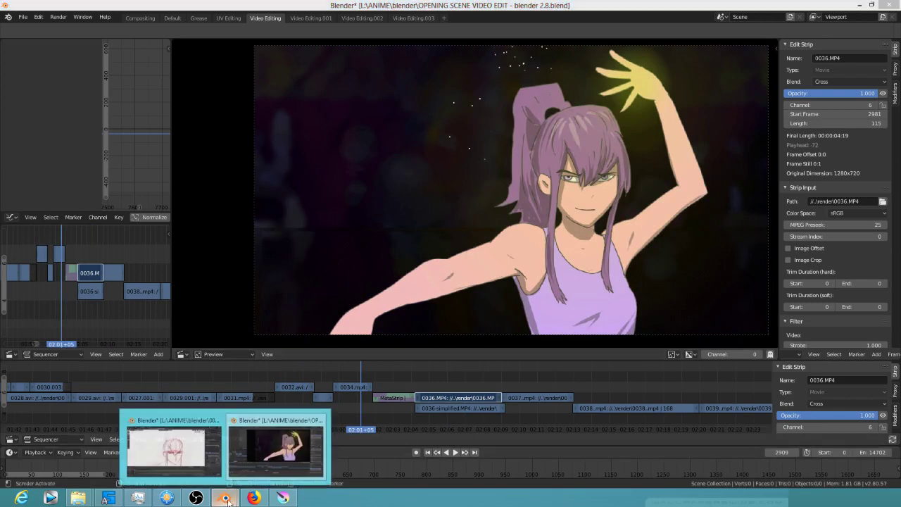
click(188, 440)
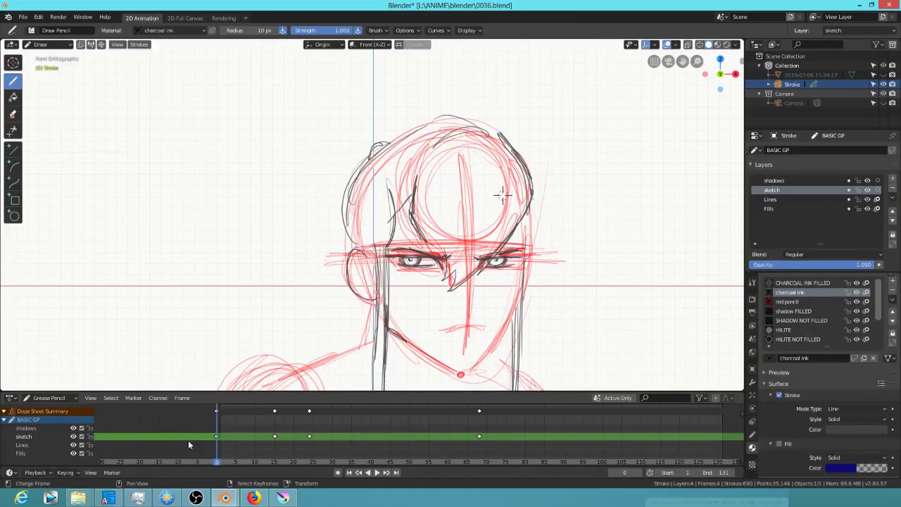
key(alt+Tab)
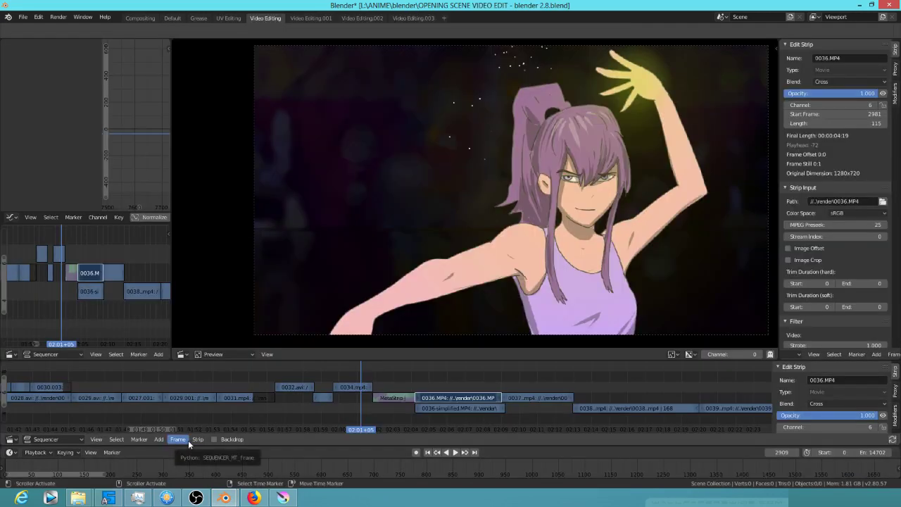
key(alt+Tab)
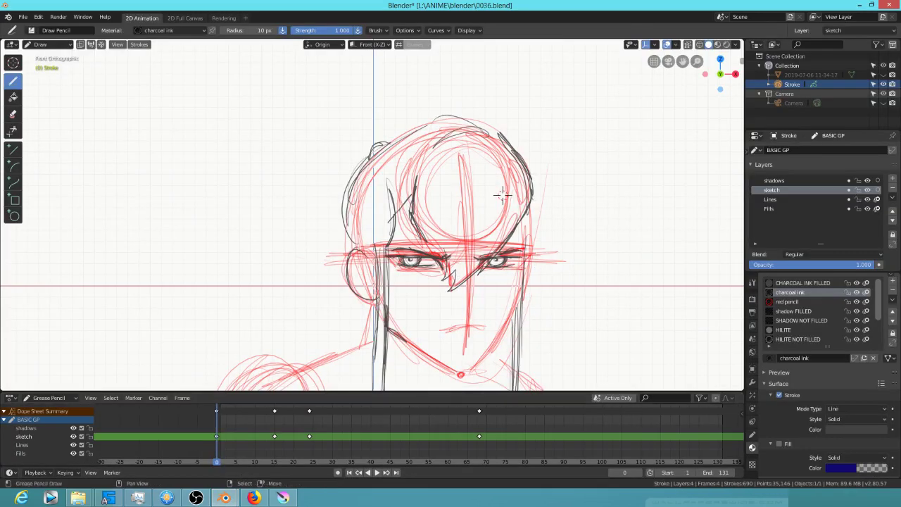
Darken the upper eyelids and outer corners of both eyes at frame 0
ctrl+middle_drag(492, 332, 572, 266)
mouse_move(578, 338)
shift+middle_down()
mouse_move(503, 244)
mouse_move(597, 219)
shift+middle_up()
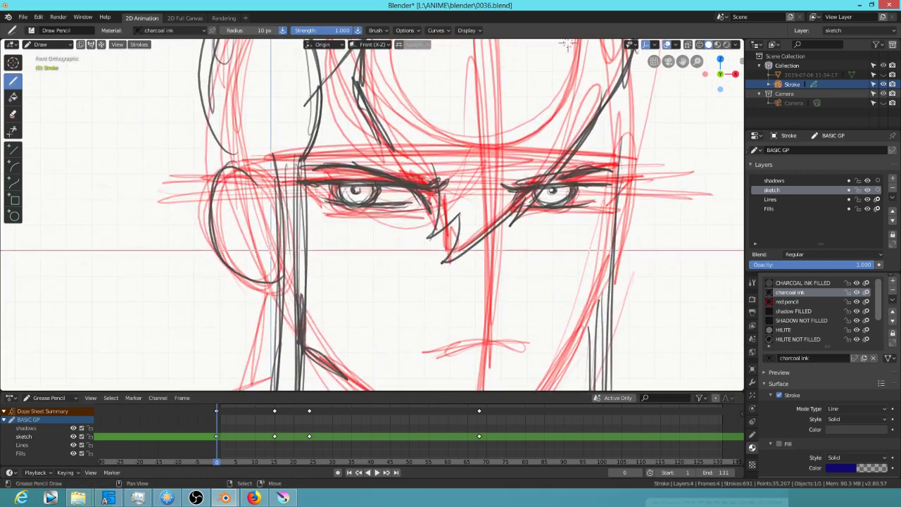
drag(588, 198, 608, 184)
mouse_move(318, 200)
mouse_down()
mouse_move(337, 186)
mouse_move(373, 181)
mouse_move(433, 188)
mouse_up()
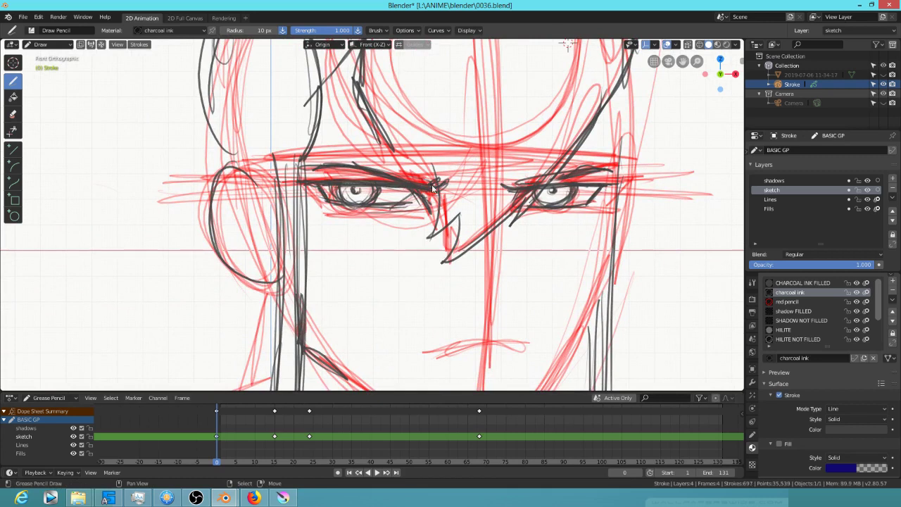
Darken the upper eyelid lines of both eyes at frame 15
key(Up)
drag(369, 172, 371, 193)
drag(279, 176, 290, 190)
mouse_move(564, 185)
mouse_down()
mouse_move(540, 205)
mouse_move(564, 185)
mouse_up()
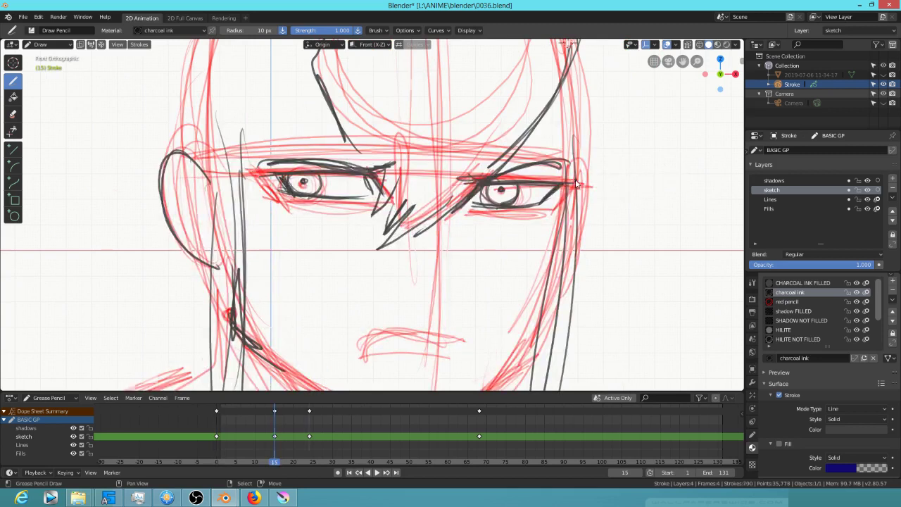
Darken the upper eyelids of both eyes at frame 24, comparing with the neighbouring key poses
key(Up)
drag(500, 176, 494, 185)
key(Down)
key(Up)
key(Down)
key(Up)
drag(452, 167, 500, 166)
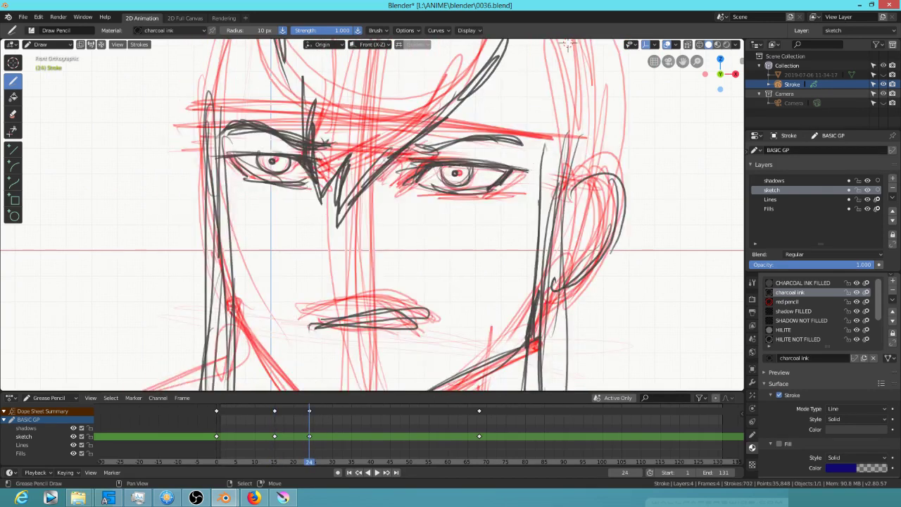
drag(240, 154, 293, 157)
Strengthen the eyelids and eyebrow lines at frame 68, using frame 24 for comparison
key(Up)
middle_drag(473, 132, 440, 227)
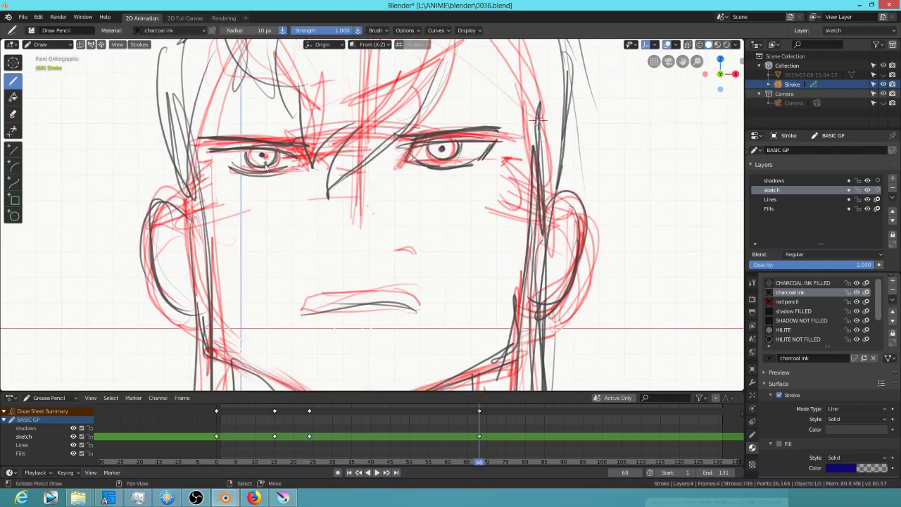
mouse_move(220, 147)
mouse_down()
mouse_move(233, 170)
mouse_move(237, 117)
mouse_up()
key(Up)
key(Down)
key(Down)
key(Up)
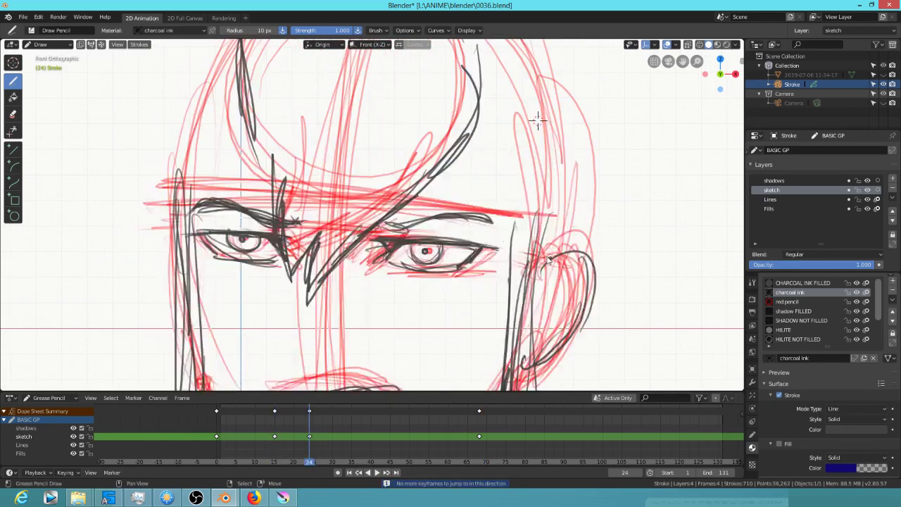
key(Up)
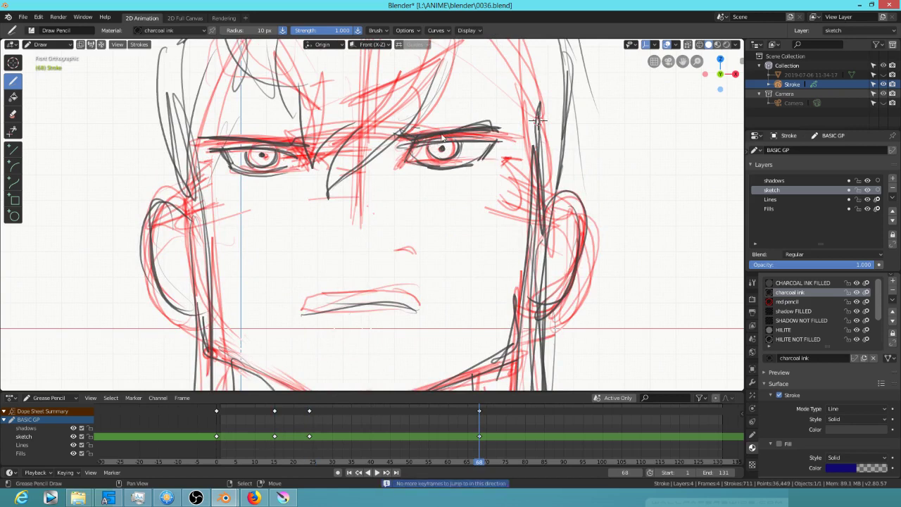
Ink the shoulder line from the neck over the red shoulder circle at frame 0
key(Down)
key(Down)
scroll(440, 162, down, 5)
shift+middle_drag(458, 225, 502, 171)
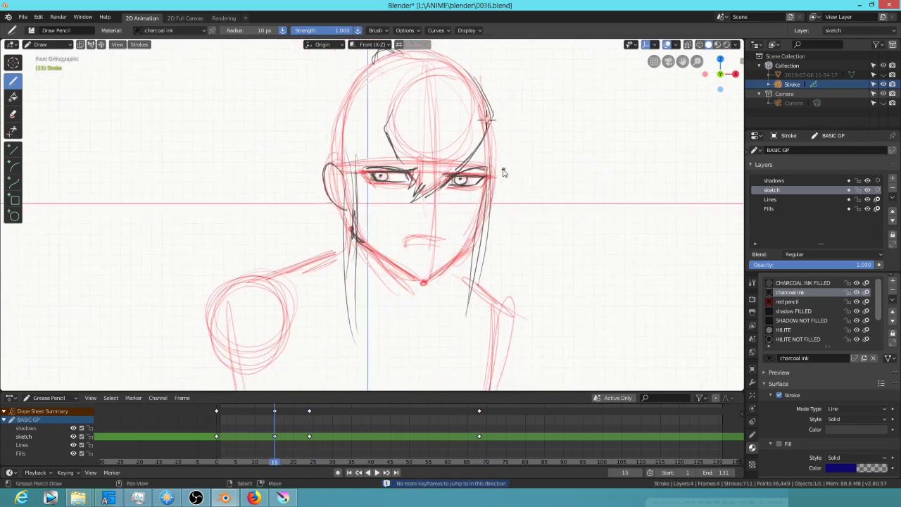
key(Down)
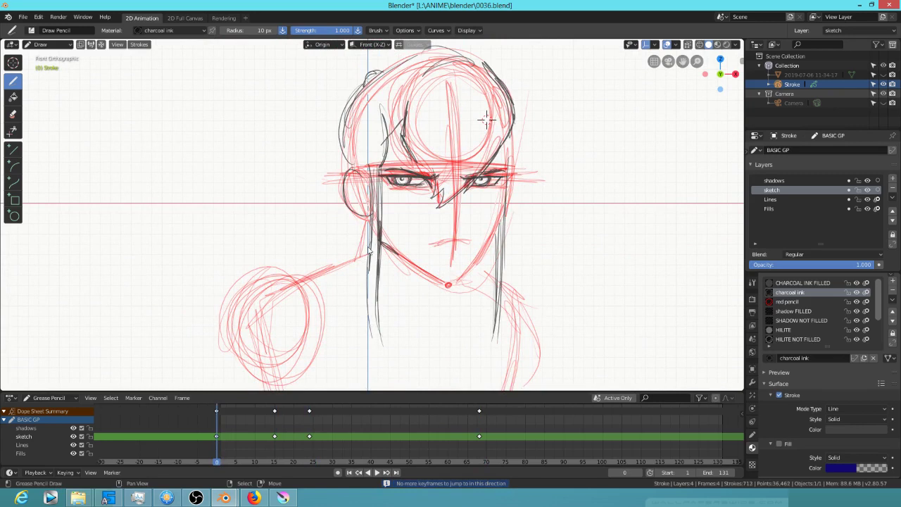
mouse_move(359, 262)
mouse_down()
mouse_move(274, 290)
mouse_move(229, 324)
mouse_up()
Ink the matching neck-to-shoulder lines over the red sketch at frames 15 and 24
key(Up)
mouse_move(338, 255)
mouse_down()
mouse_move(227, 287)
mouse_move(206, 324)
mouse_up()
mouse_move(263, 281)
mouse_down()
mouse_move(207, 319)
mouse_move(206, 332)
mouse_up()
key(Up)
mouse_move(332, 254)
mouse_down()
mouse_move(234, 284)
mouse_move(178, 324)
mouse_up()
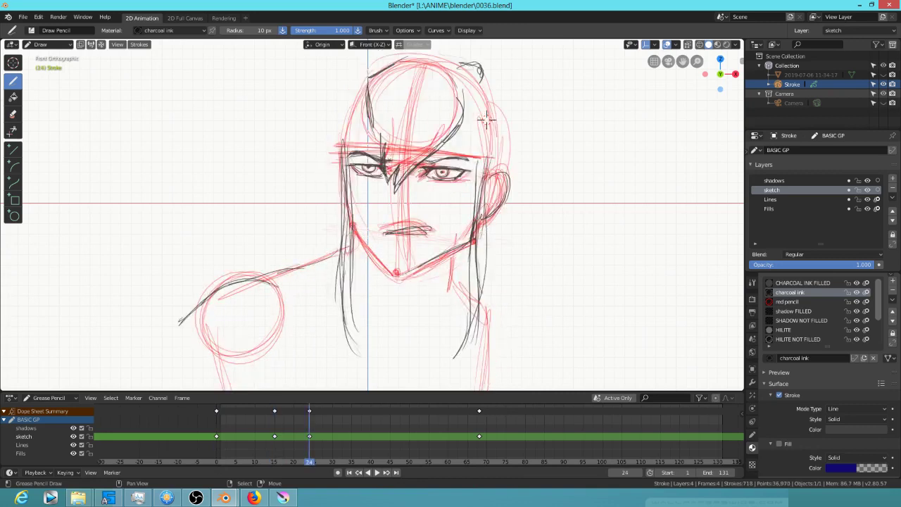
Ink the neck and shoulder contour with the inner shoulder muscle line at frame 68
key(Up)
drag(341, 245, 224, 288)
mouse_move(243, 276)
mouse_down()
mouse_move(307, 287)
mouse_move(188, 321)
mouse_move(309, 290)
mouse_up()
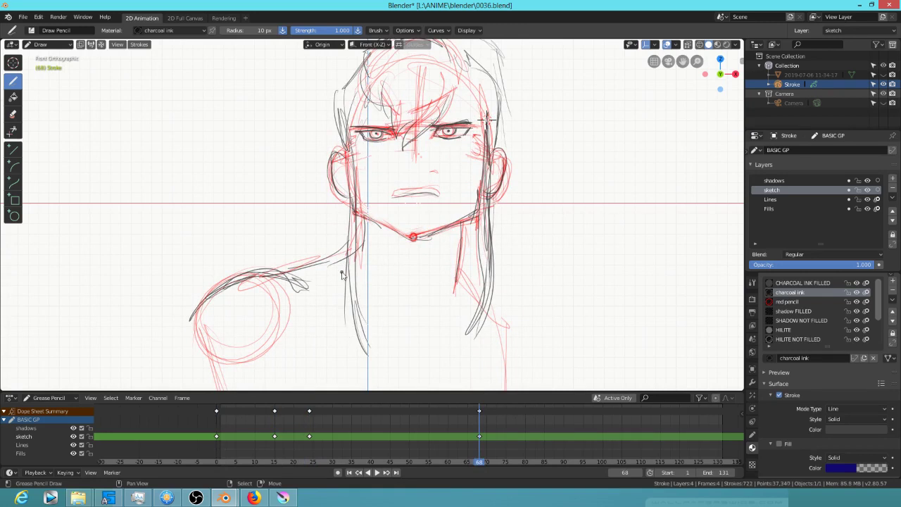
Flip back and forth through the key poses to check the head and shoulder motion
key(Up)
key(Down)
key(Down)
key(Down)
key(Up)
key(Up)
key(Down)
key(Up)
key(Down)
key(Down)
key(Up)
key(Down)
key(Up)
key(Down)
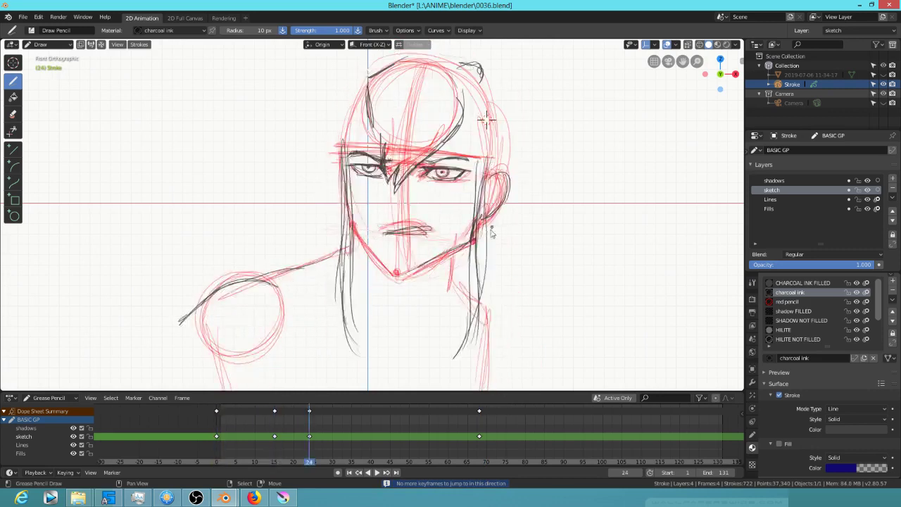
Ink the far-side jaw line down toward the chin at frames 0 and 15
key(Up)
key(Down)
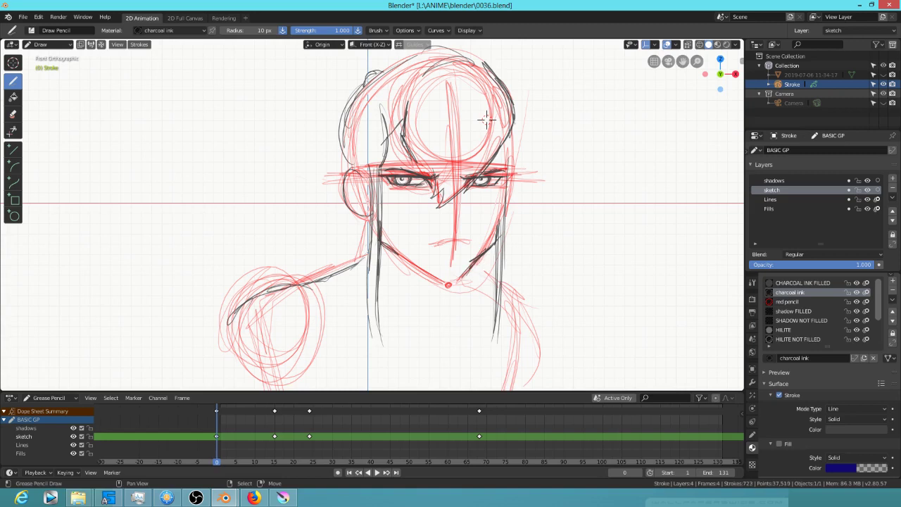
key(Up)
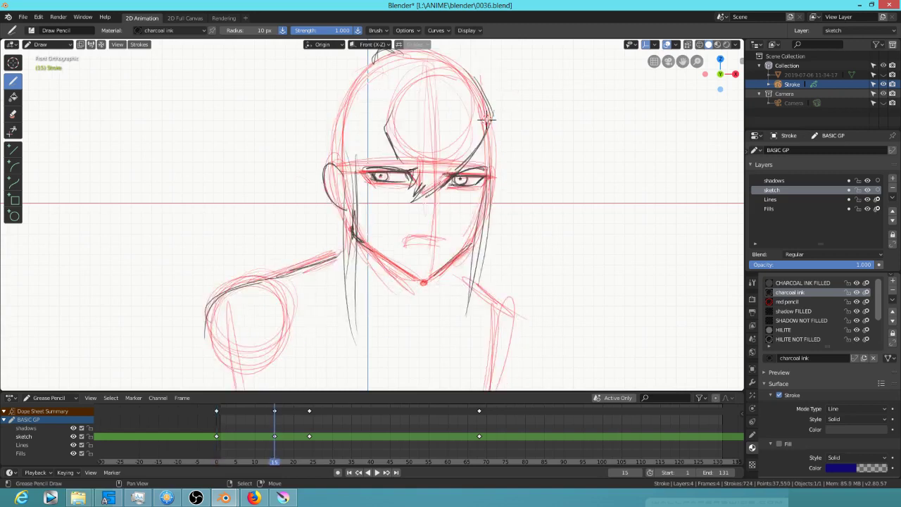
key(Up)
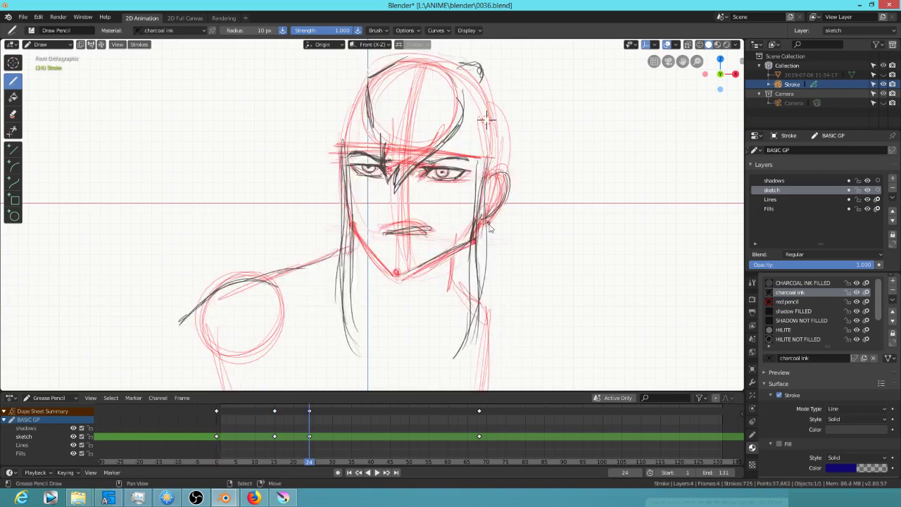
key(Down)
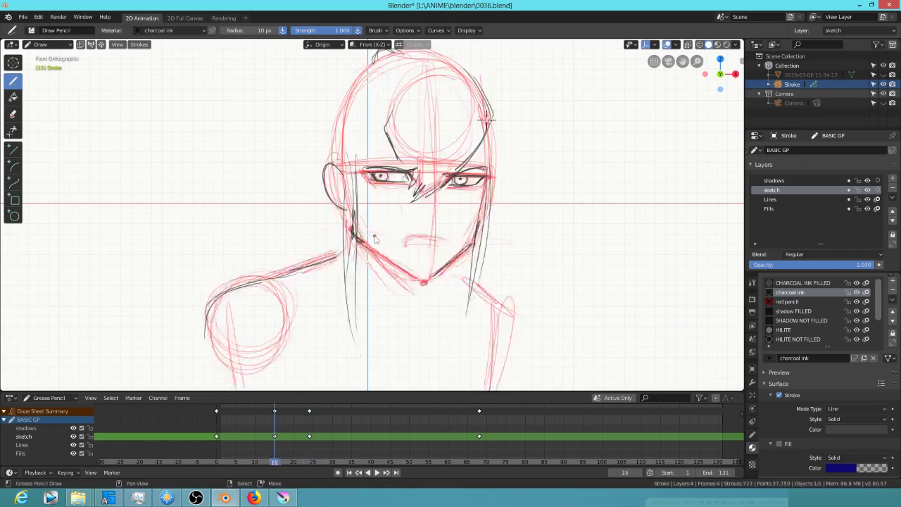
Strengthen the far-side jaw line near the chin at frame 0, using frame 15 for comparison
key(Down)
key(Up)
key(Down)
key(Up)
key(Down)
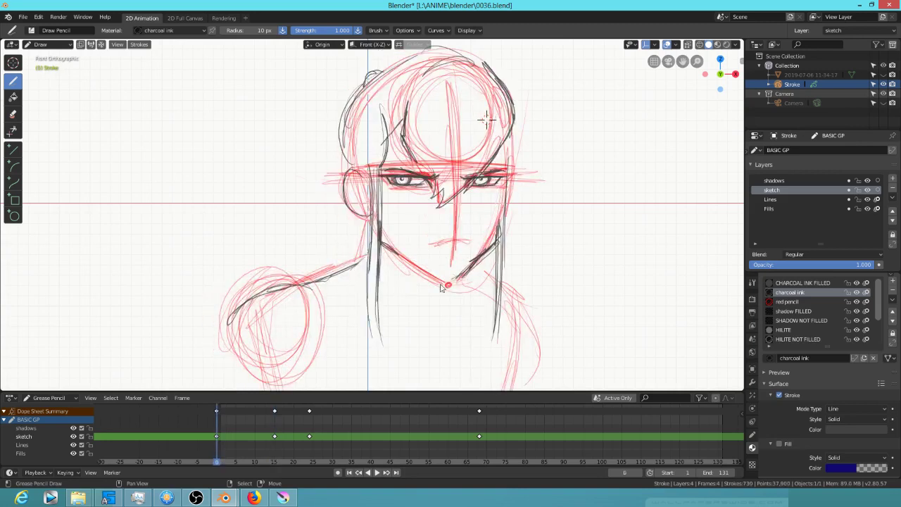
key(Down)
key(Up)
key(Down)
key(Down)
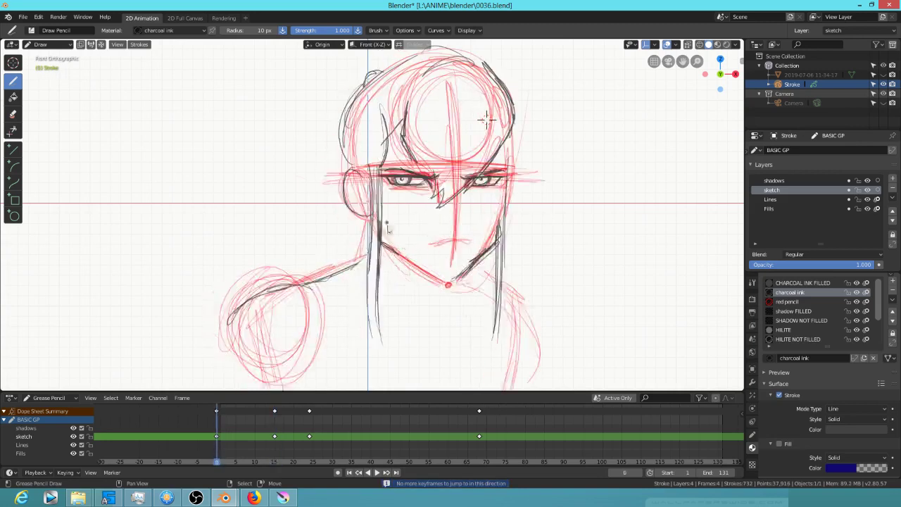
Ink the near-side jaw line down to the chin at frame 0, flipping between poses to match
key(Up)
key(Down)
key(Up)
key(Down)
key(Up)
key(Up)
key(Down)
key(Down)
key(Up)
key(Down)
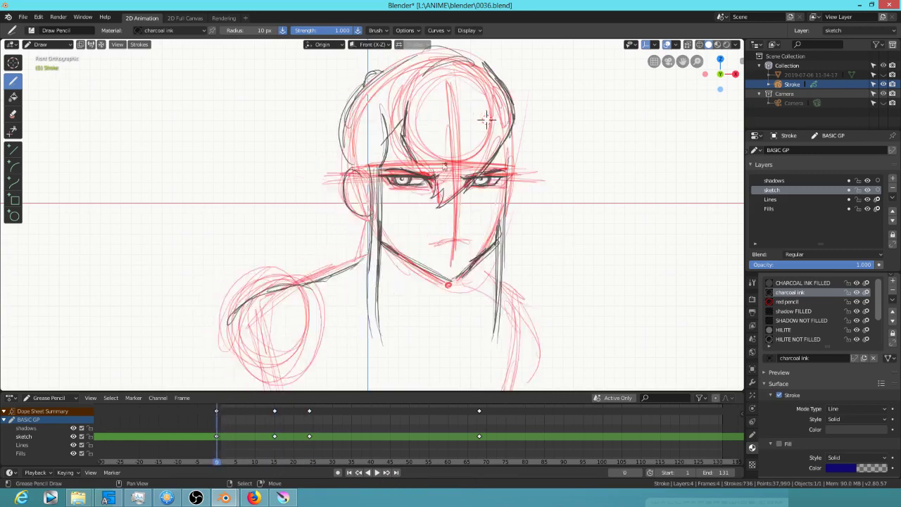
Ink the near-side jaw line down to the chin at frame 15
key(Up)
key(Down)
key(Up)
key(Down)
key(Up)
key(ctrl+shift+z)
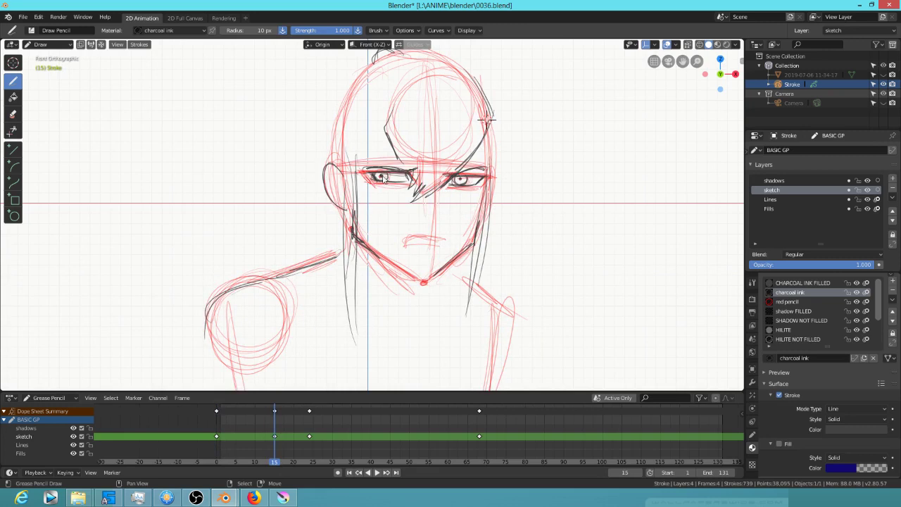
Erase the iris and pupil of both eyes at frame 15, leaving the lid lines in place
shift+middle_drag(458, 196, 445, 235)
mouse_move(403, 282)
ctrl+middle_down()
mouse_move(425, 263)
mouse_move(614, 196)
mouse_move(599, 238)
ctrl+middle_up()
key(Down)
key(Up)
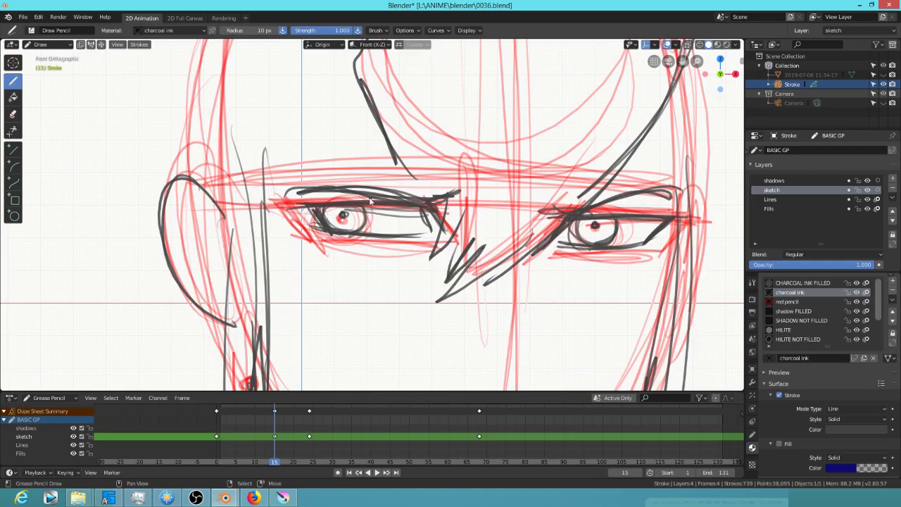
mouse_move(376, 216)
ctrl+mouse_down()
mouse_move(330, 219)
mouse_move(377, 219)
ctrl+mouse_up()
mouse_move(625, 228)
ctrl+mouse_down()
mouse_move(585, 224)
mouse_move(655, 223)
ctrl+mouse_up()
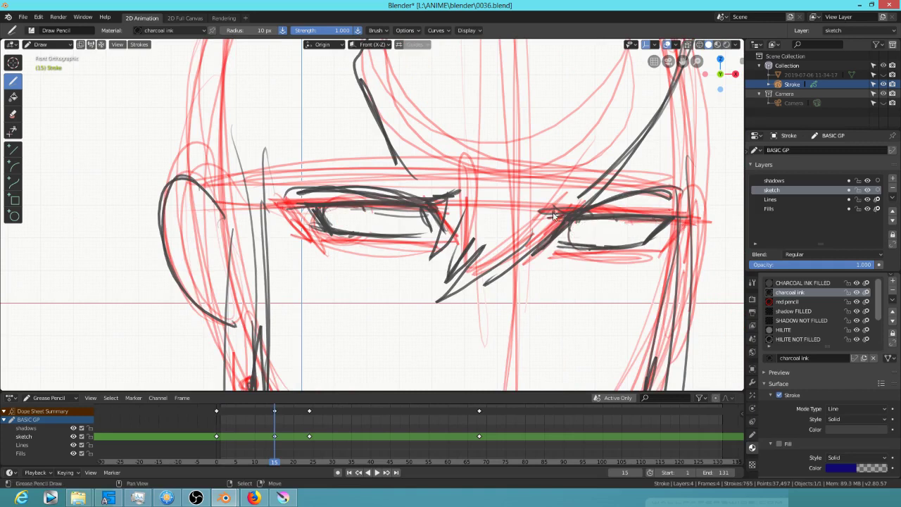
Redraw the iris and pupil of both eyes at frame 15 in charcoal ink, flipping between poses to match
key(Down)
key(Up)
mouse_move(353, 209)
mouse_down()
mouse_move(342, 229)
mouse_move(356, 216)
mouse_up()
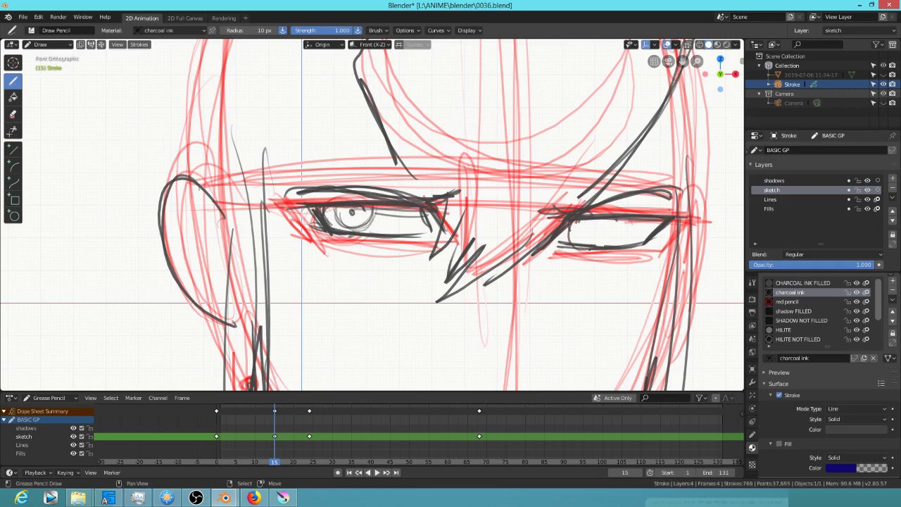
key(Left)
key(Right)
mouse_move(586, 219)
mouse_down()
mouse_move(612, 240)
mouse_move(612, 221)
mouse_move(589, 241)
mouse_up()
mouse_move(577, 230)
mouse_down()
mouse_move(580, 223)
mouse_move(612, 241)
mouse_up()
drag(621, 222, 610, 232)
scroll(516, 225, down, 4)
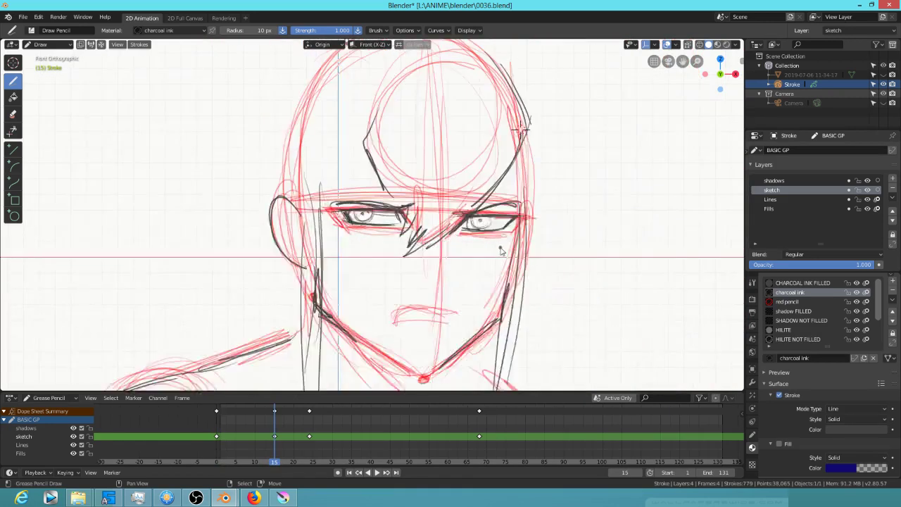
Erase the iris and pupil of the character's right eye at frame 24
key(Up)
key(Down)
key(Up)
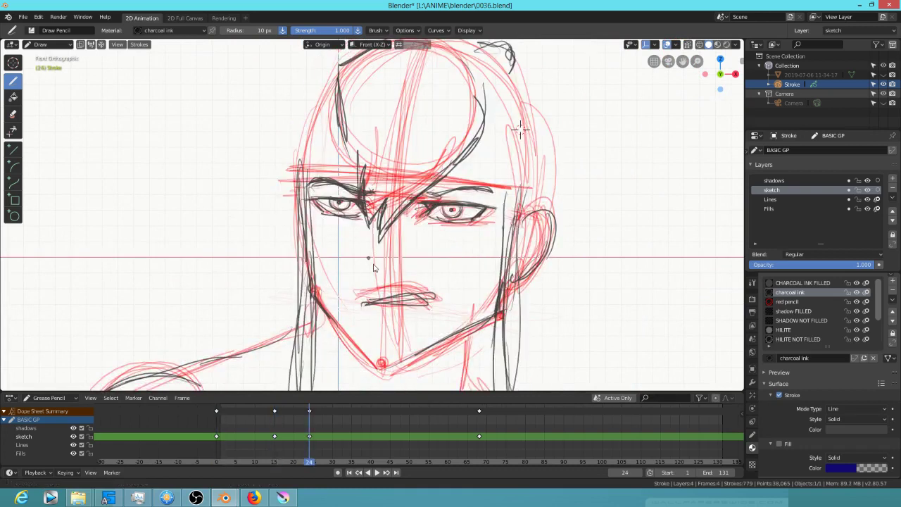
scroll(470, 224, up, 5)
shift+middle_drag(658, 255, 589, 240)
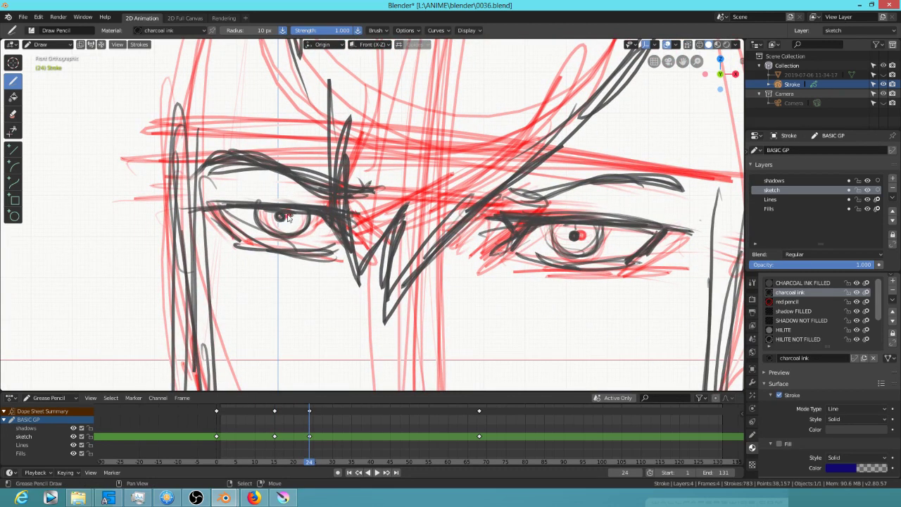
mouse_move(317, 221)
ctrl+alt+mouse_down()
mouse_move(270, 210)
mouse_move(315, 242)
mouse_move(322, 228)
ctrl+alt+mouse_up()
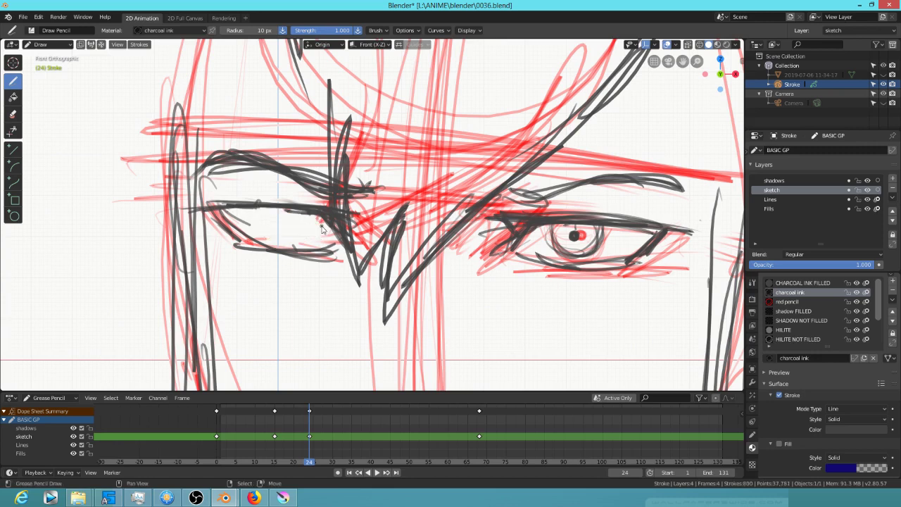
Ink a new iris and pupil in the character's right eye at frame 24, strengthening its outline
mouse_move(263, 208)
mouse_down()
mouse_move(261, 236)
mouse_move(274, 235)
mouse_up()
drag(276, 238, 301, 215)
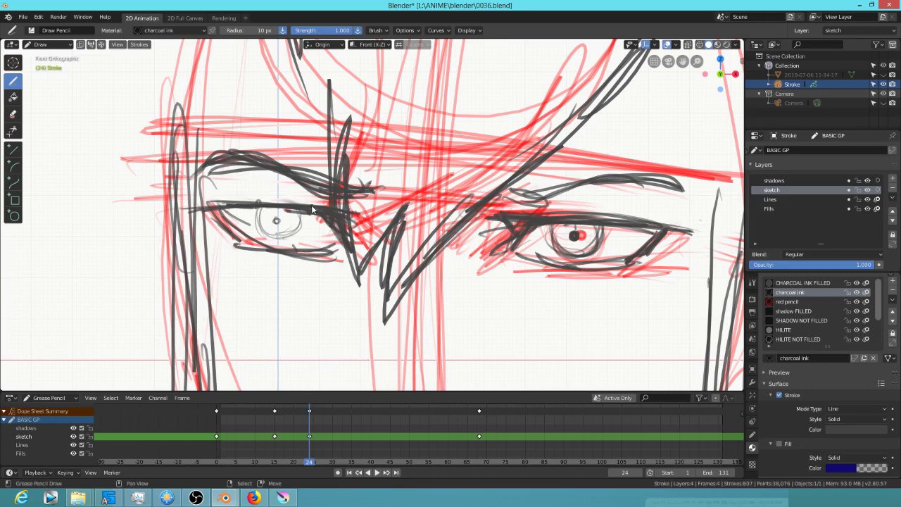
drag(277, 218, 276, 223)
mouse_move(259, 207)
mouse_down()
mouse_move(279, 235)
mouse_move(300, 224)
mouse_up()
drag(303, 213, 292, 238)
mouse_move(244, 212)
mouse_down()
mouse_move(284, 209)
mouse_move(221, 209)
mouse_up()
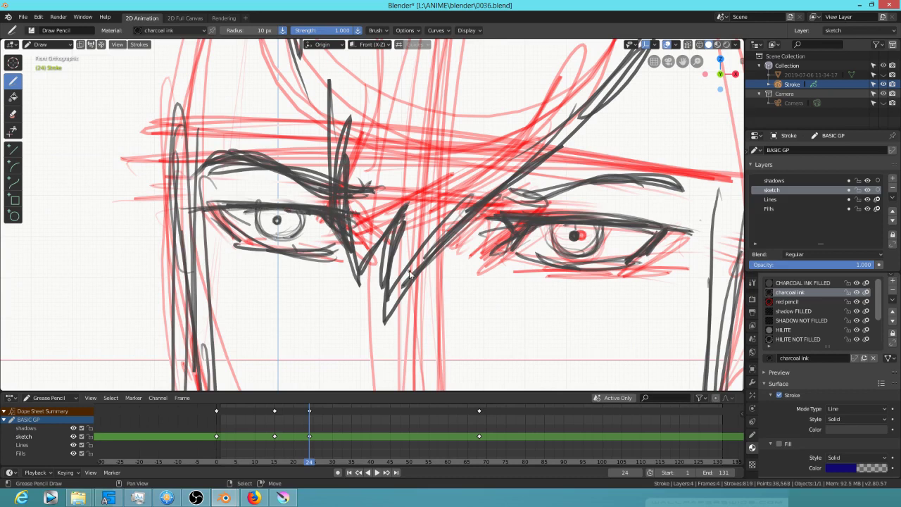
mouse_move(259, 215)
mouse_down()
mouse_move(277, 243)
mouse_move(289, 241)
mouse_up()
drag(304, 213, 277, 242)
scroll(402, 246, down, 6)
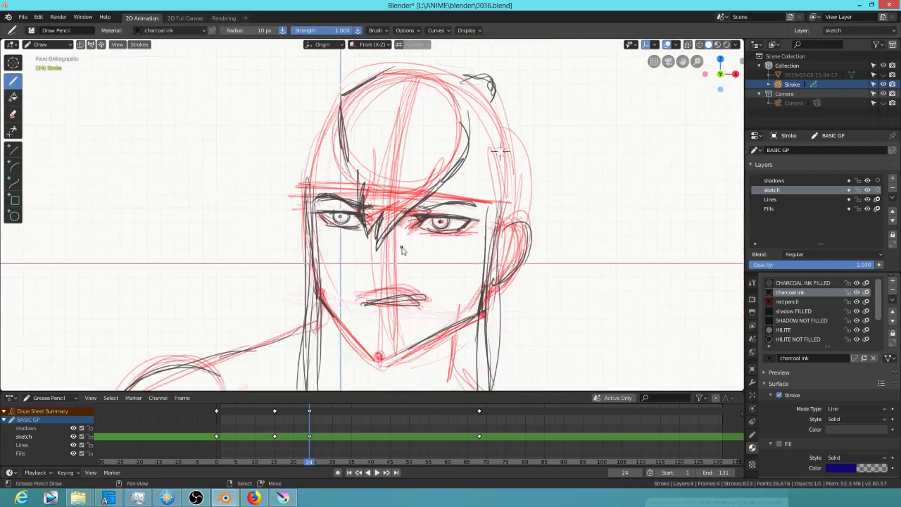
Erase the new iris at frame 24 and redraw it with its pupil slightly nearer the nose
scroll(388, 244, up, 6)
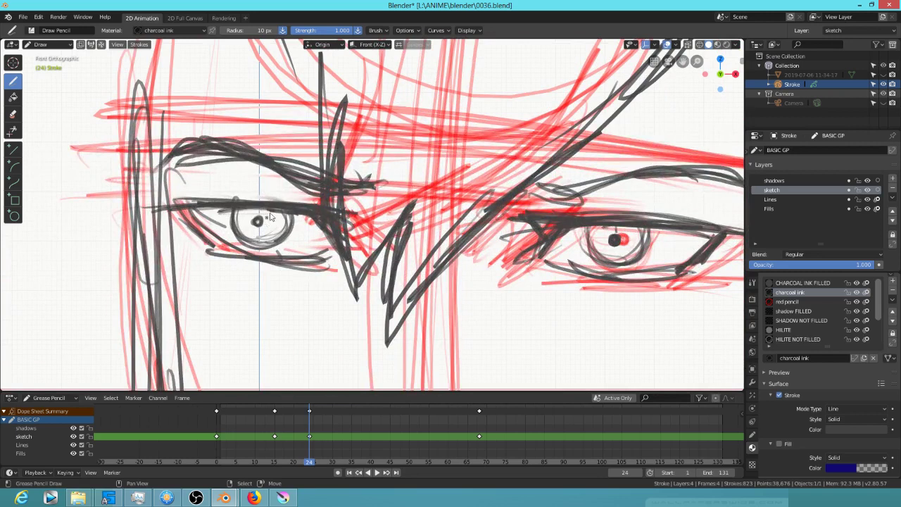
mouse_move(257, 222)
ctrl+mouse_down()
mouse_move(294, 243)
mouse_move(284, 223)
mouse_move(252, 237)
mouse_move(262, 248)
ctrl+mouse_up()
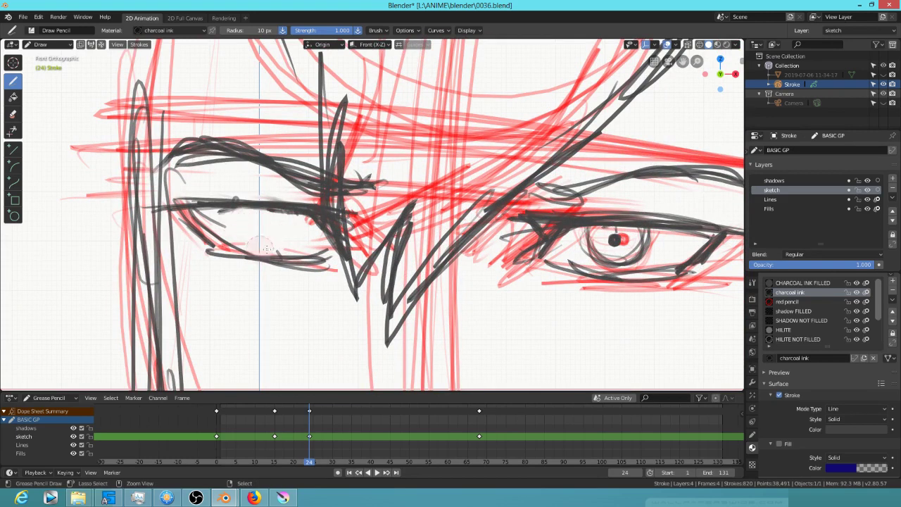
drag(250, 207, 257, 241)
mouse_move(240, 208)
mouse_down()
mouse_move(236, 230)
mouse_move(284, 232)
mouse_move(283, 243)
mouse_move(260, 248)
mouse_up()
mouse_move(283, 213)
mouse_down()
mouse_move(260, 246)
mouse_move(240, 210)
mouse_up()
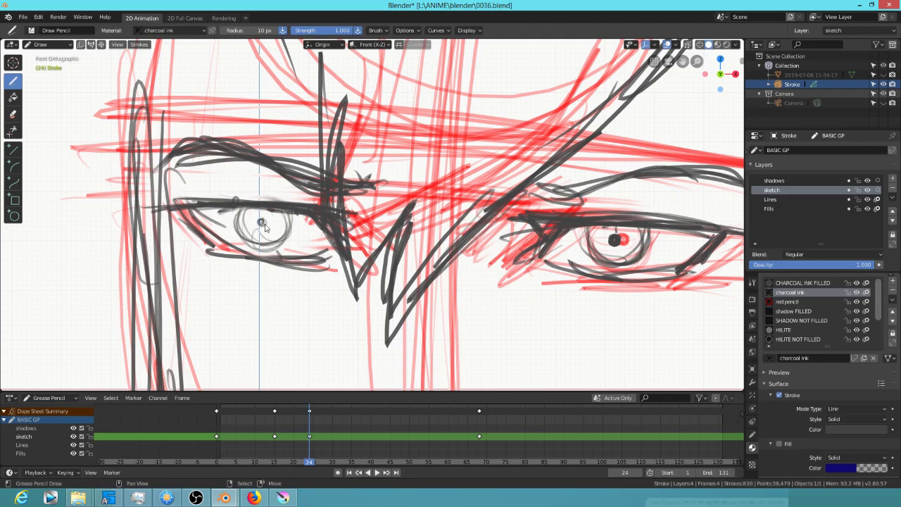
Compare the key poses up to frame 68 and check that frame's face from the mirrored back view
scroll(253, 246, down, 6)
key(Down)
key(Up)
key(Up)
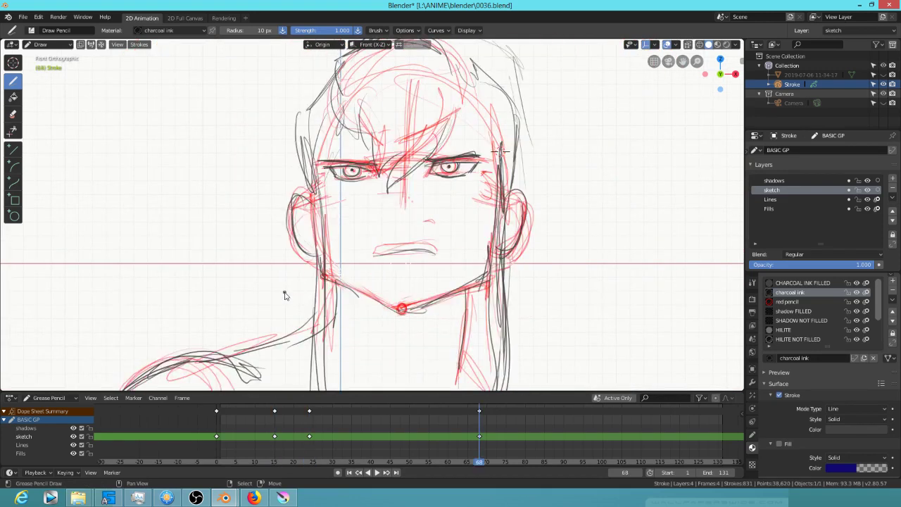
key(Down)
key(Down)
key(Up)
shift+middle_drag(477, 190, 466, 219)
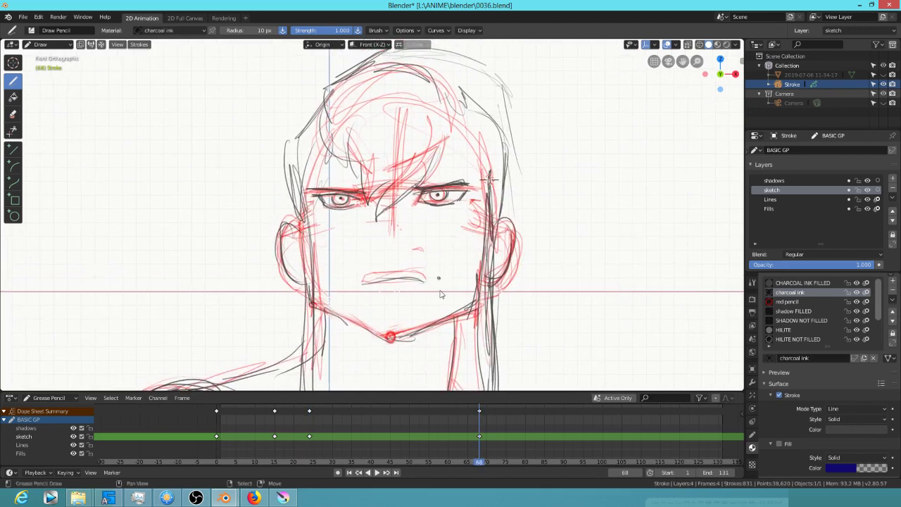
key(ctrl+KP_1)
key(KP_1)
ctrl+middle_drag(431, 238, 563, 203)
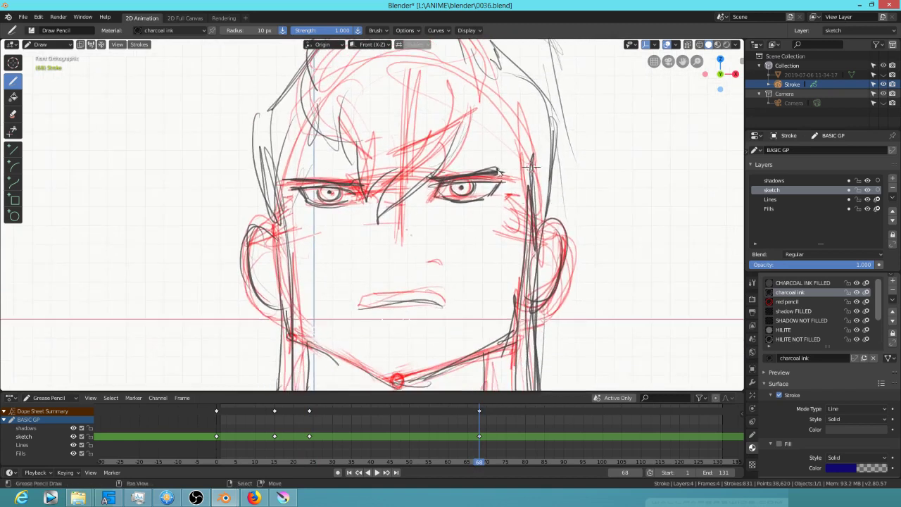
Switch the grease pencil object to Sculpt Mode and deselect all stroke points at frame 68
key(ctrl+Tab)
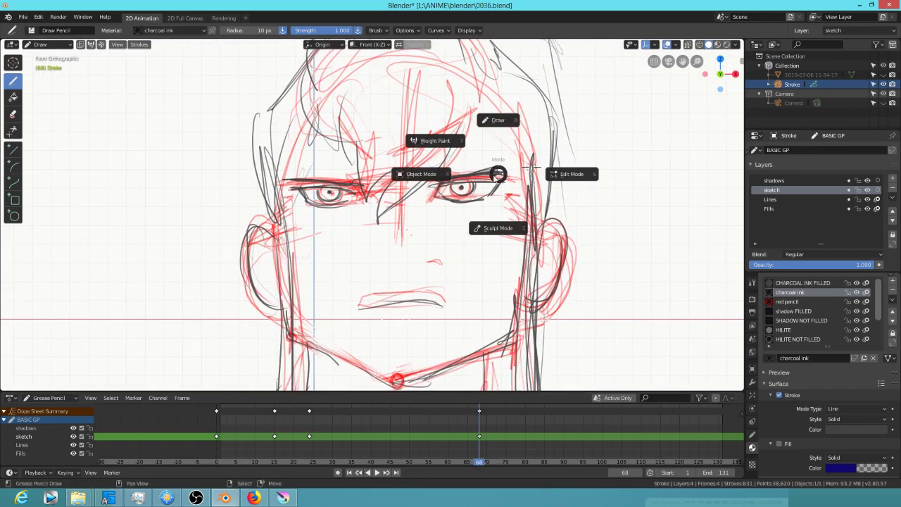
key(Escape)
key(ctrl+Tab)
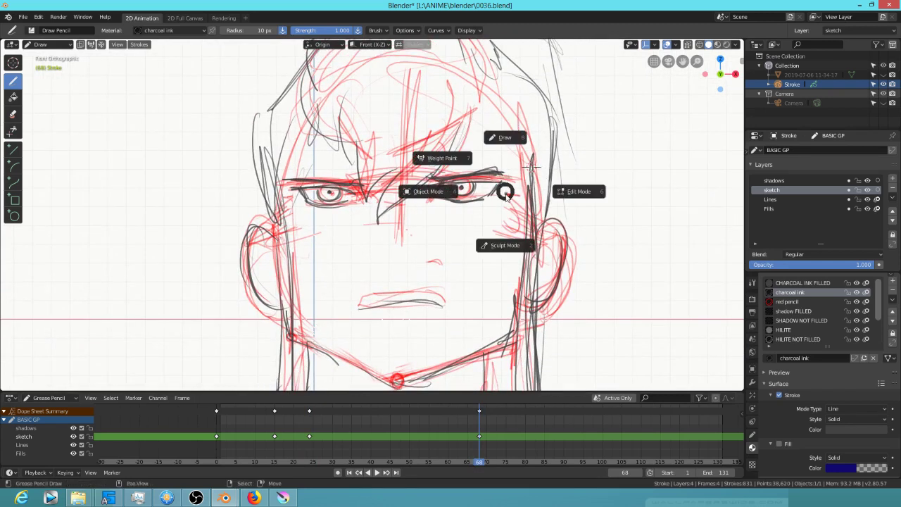
click(505, 245)
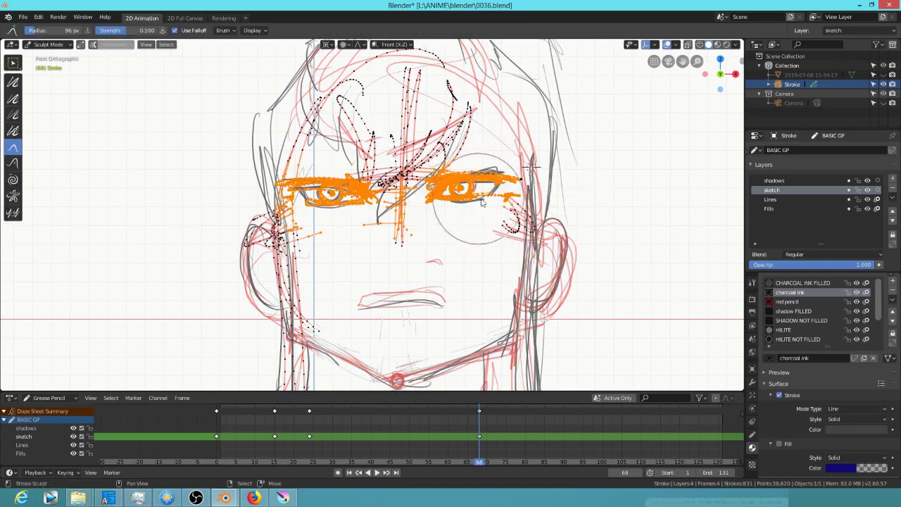
key(a)
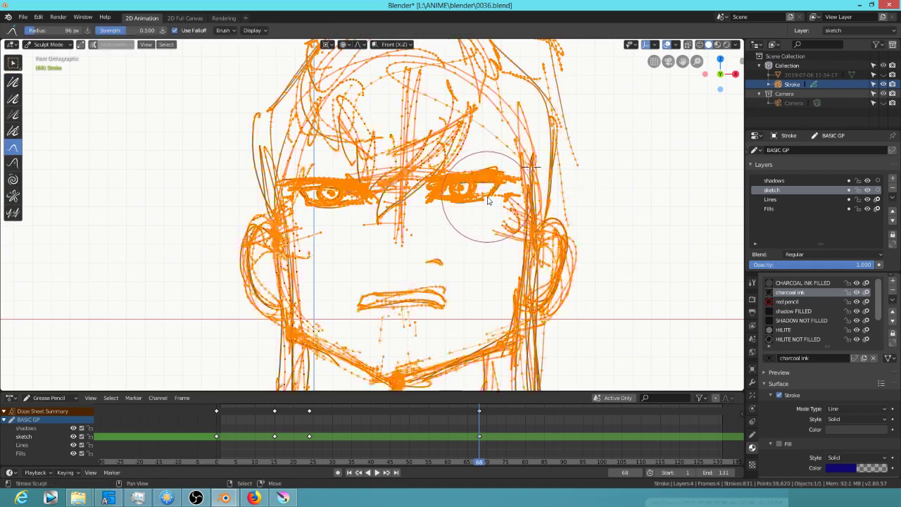
key(alt+a)
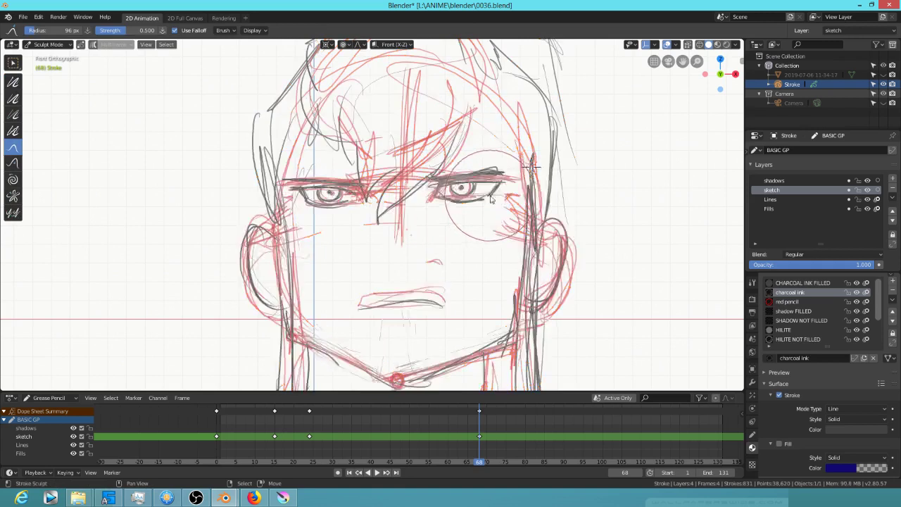
Nudge both eyes into better alignment at frame 68 with the Grab brush, checking the face in the mirrored back view
drag(489, 179, 451, 189)
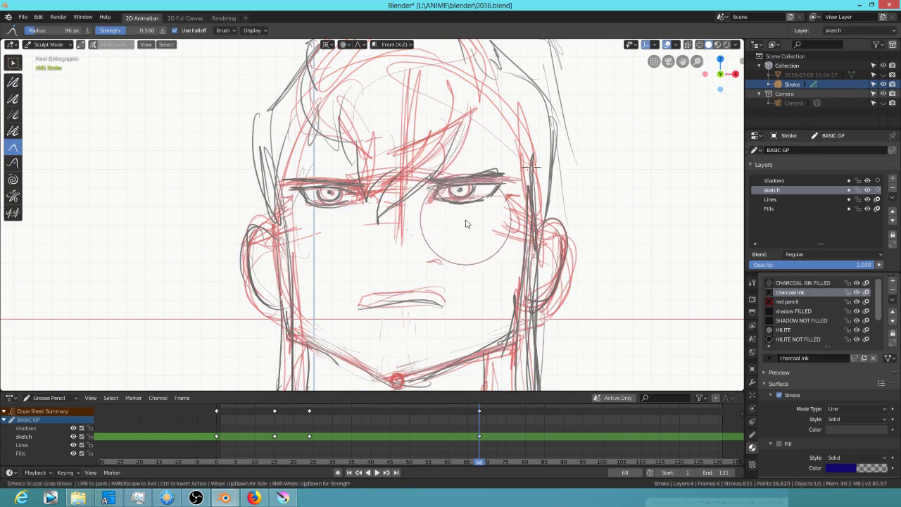
drag(323, 225, 324, 222)
drag(500, 167, 496, 171)
key(Down)
key(Up)
key(ctrl+KP_1)
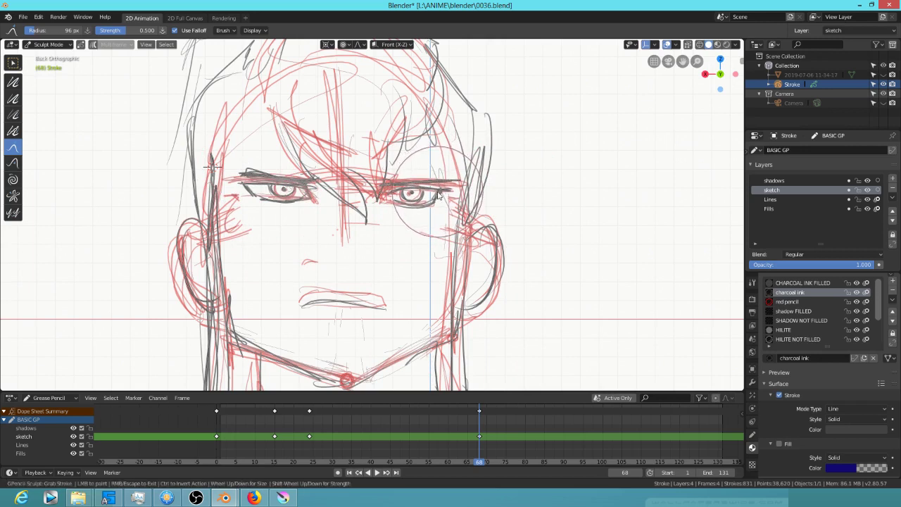
key(KP_1)
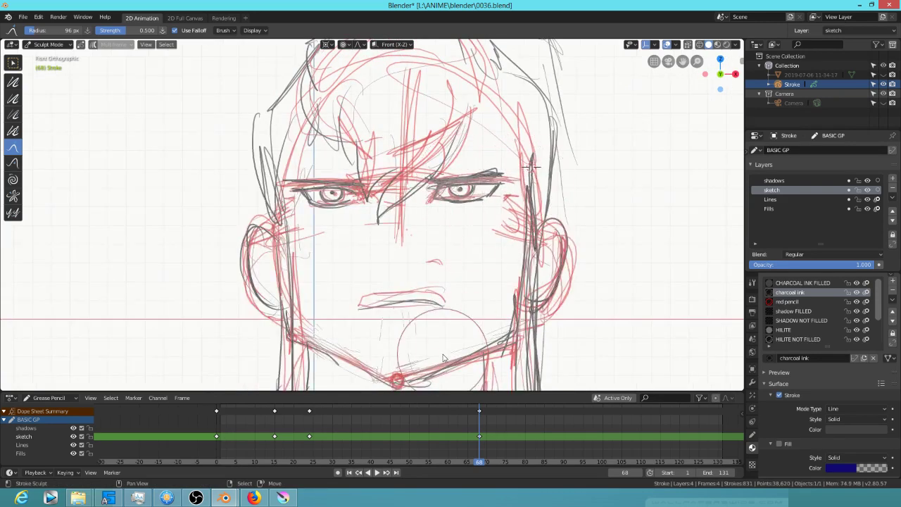
key(ctrl+KP_1)
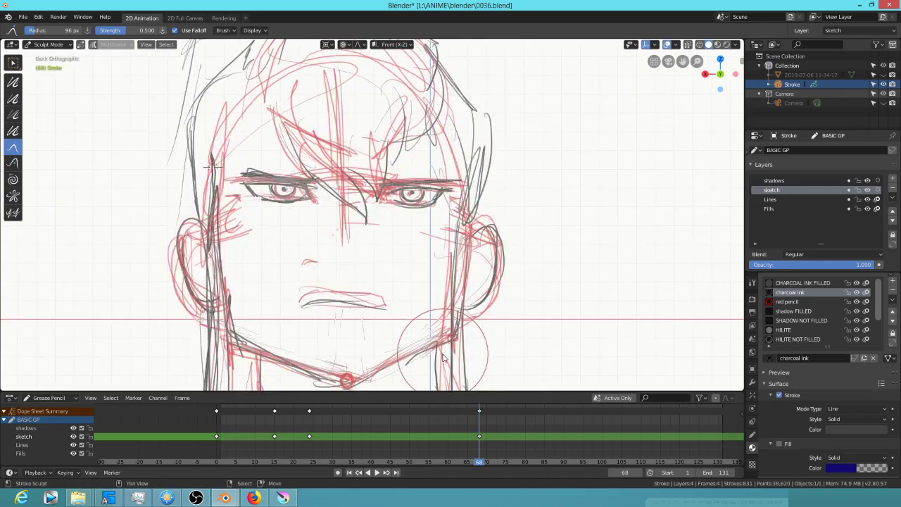
scroll(469, 342, down, 2)
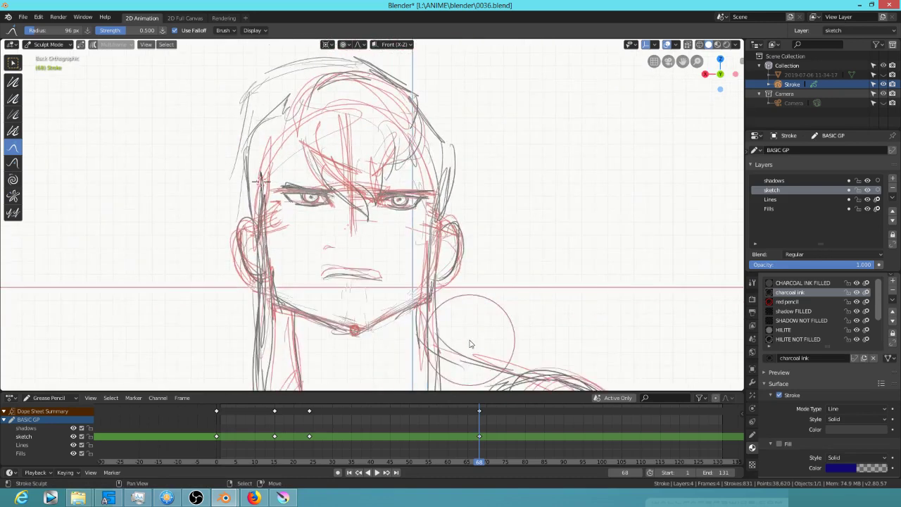
Return the grease pencil object to Draw mode
key(ctrl+Tab)
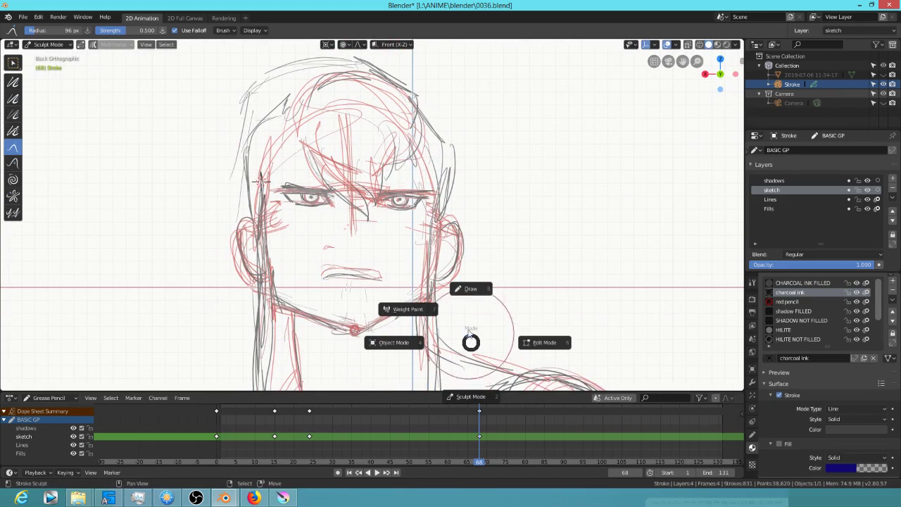
click(470, 293)
scroll(445, 290, down, 3)
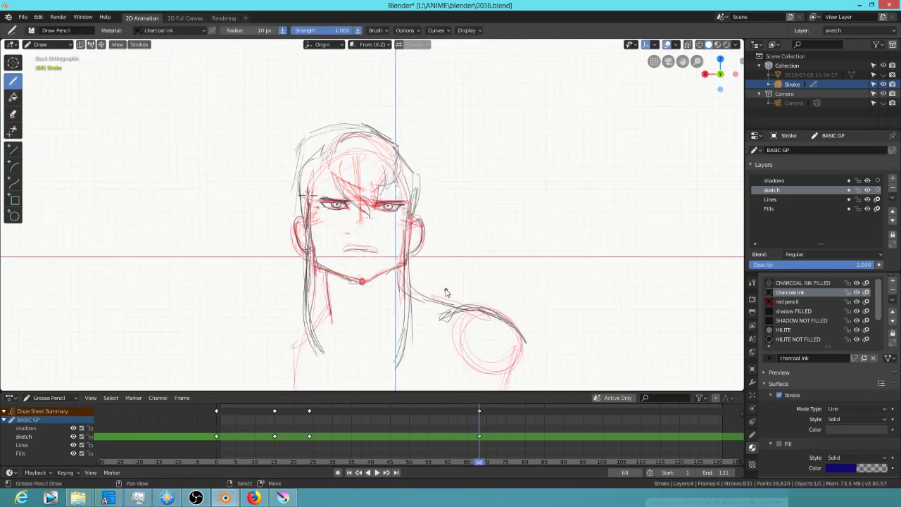
View the frame 68 pose through the camera and save the file
key(KP_1)
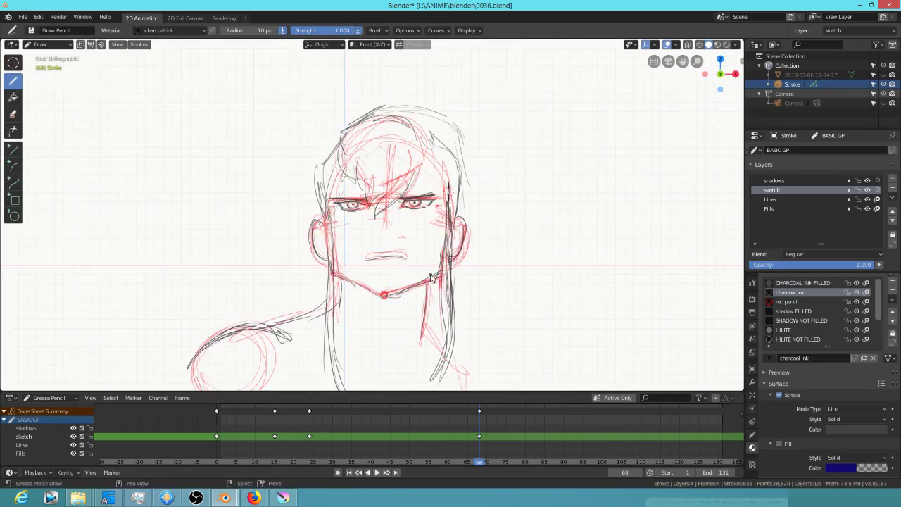
key(KP_0)
scroll(425, 267, down, 1)
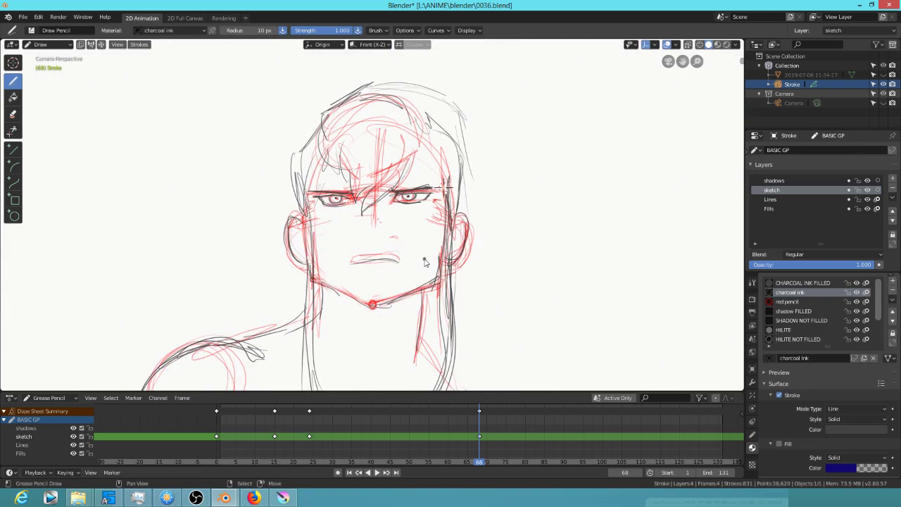
click(23, 16)
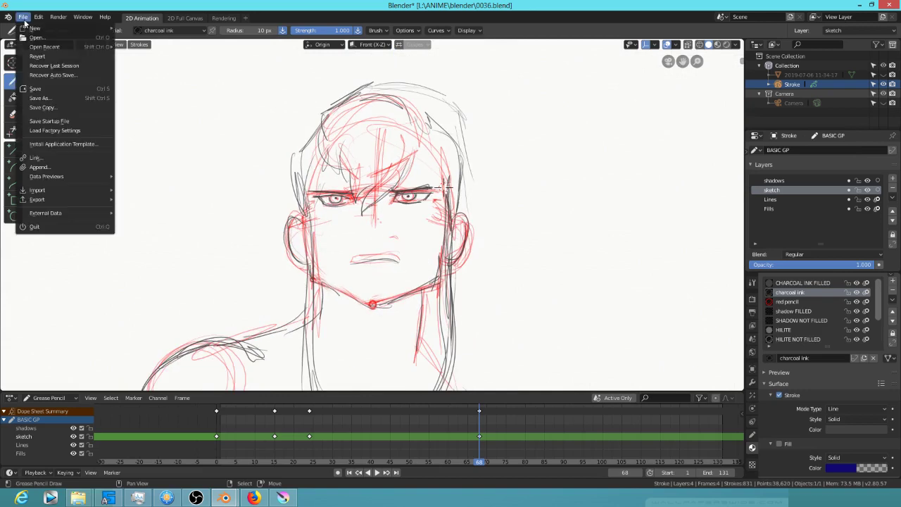
click(43, 89)
Show the reference video plane with its material visible and play the shot from frame 0
click(214, 424)
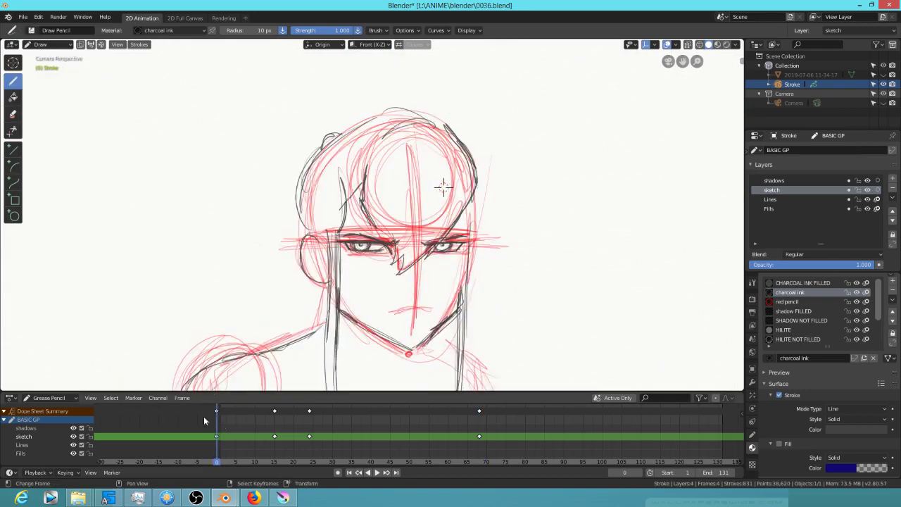
click(718, 44)
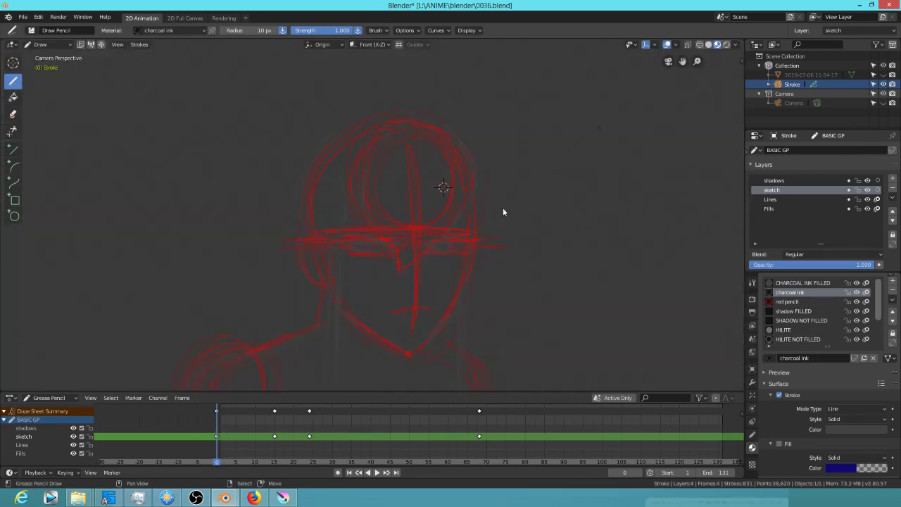
click(884, 74)
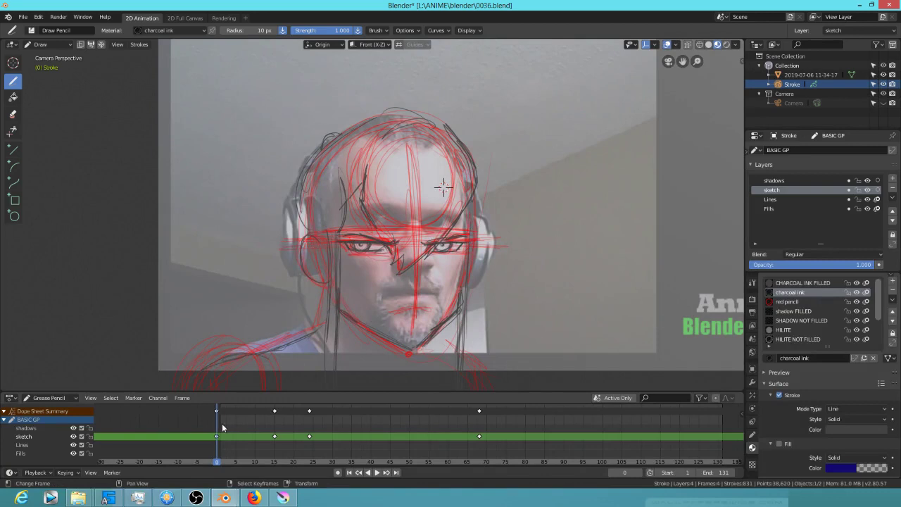
key(space)
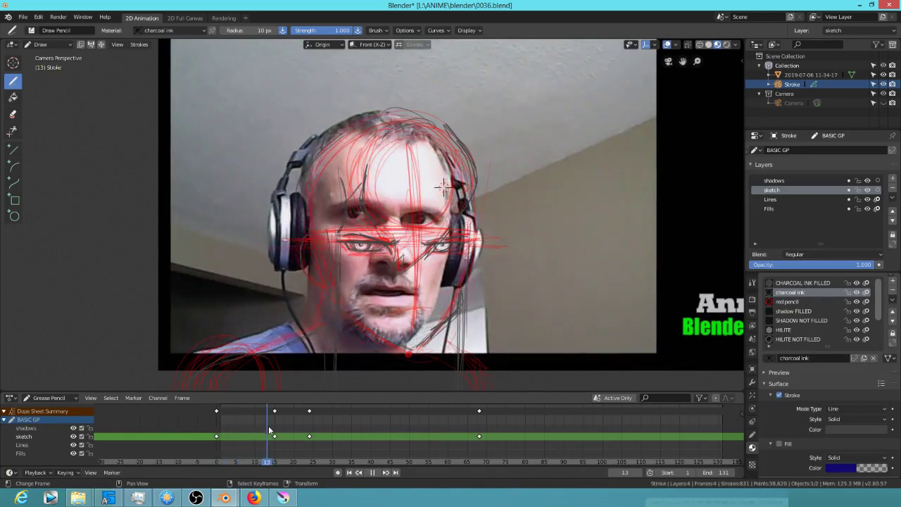
Stop playback at frame 15 and add a grease pencil layer named lipsync above the sketch layer
key(space)
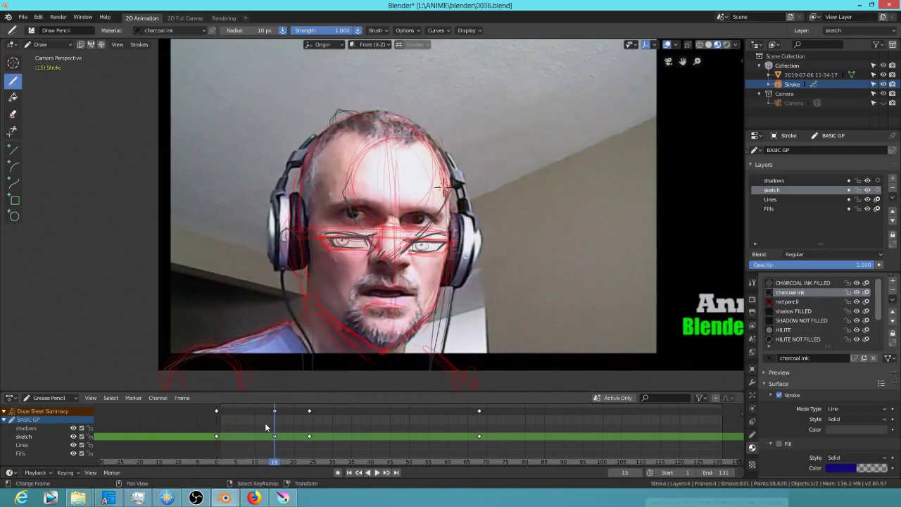
click(780, 181)
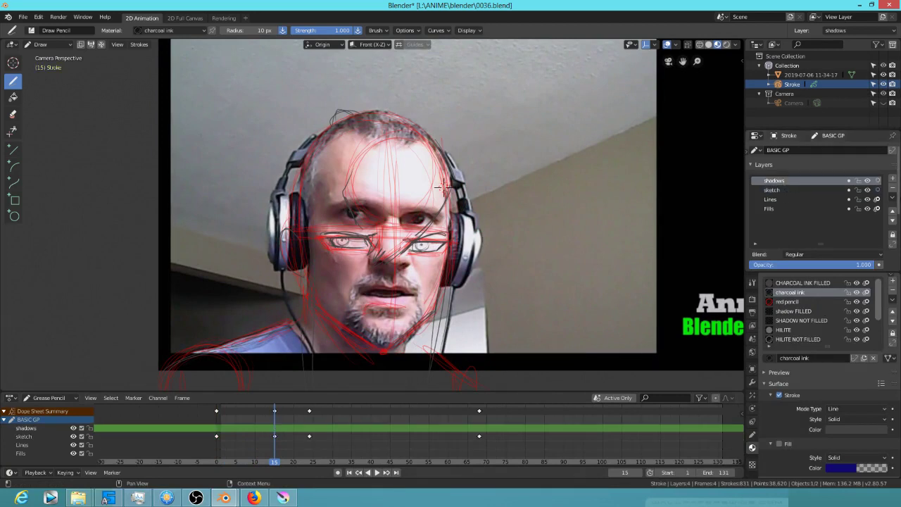
click(779, 190)
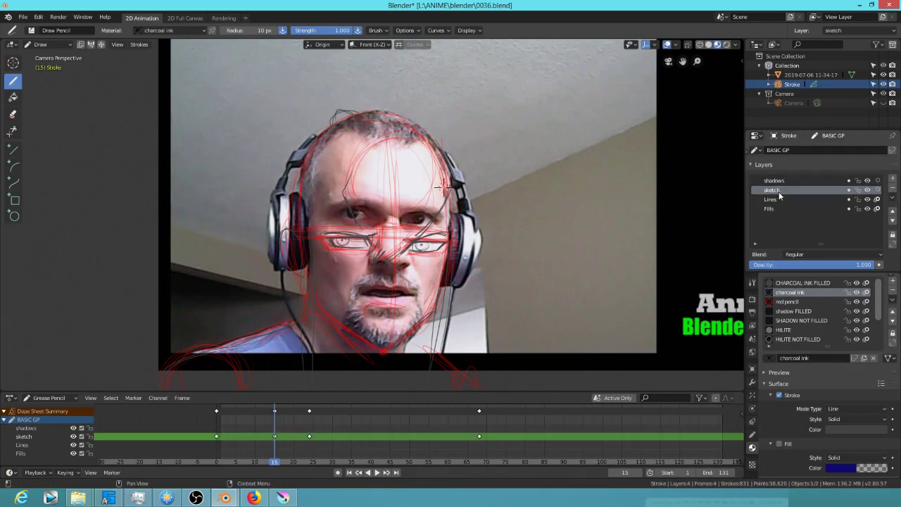
click(893, 181)
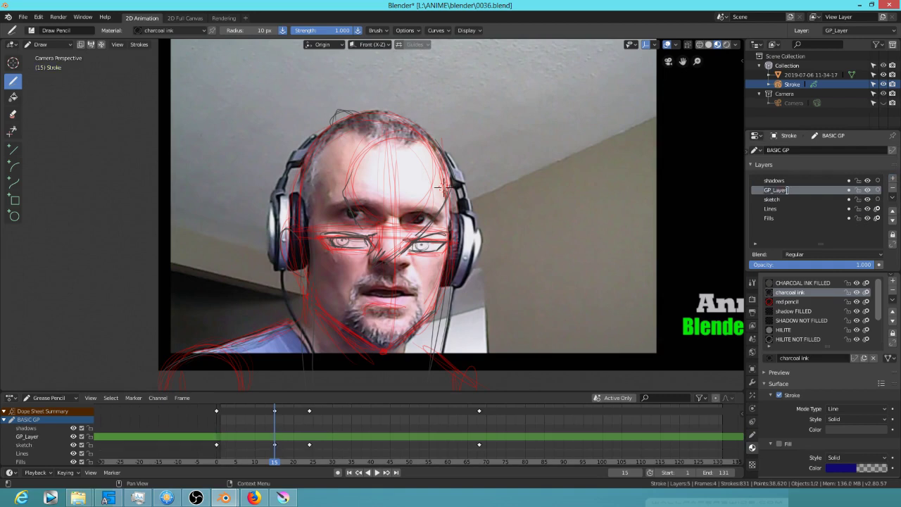
double_click(786, 190)
key(BackSpace)
text(lipsync)
key(Return)
Sketch an open, boxy mouth in charcoal ink on the lipsync layer at frame 20, based on the reference video
drag(274, 410, 294, 428)
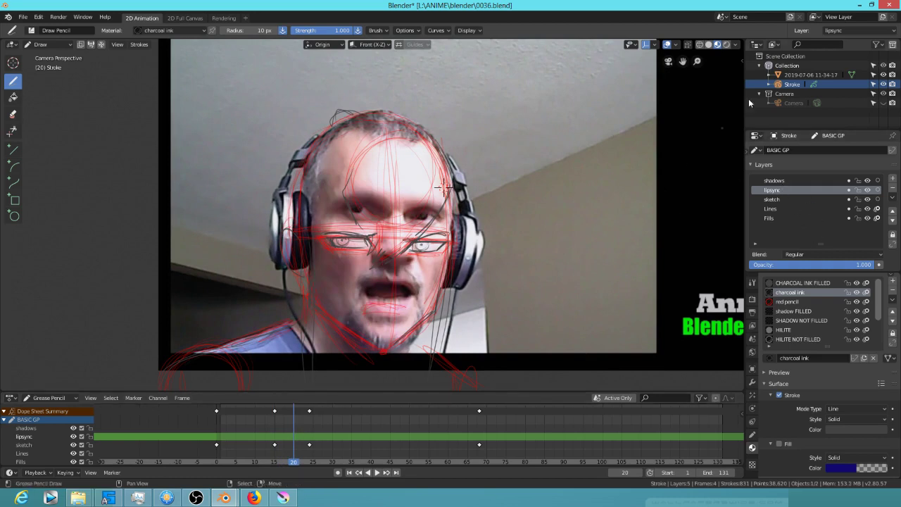
click(884, 75)
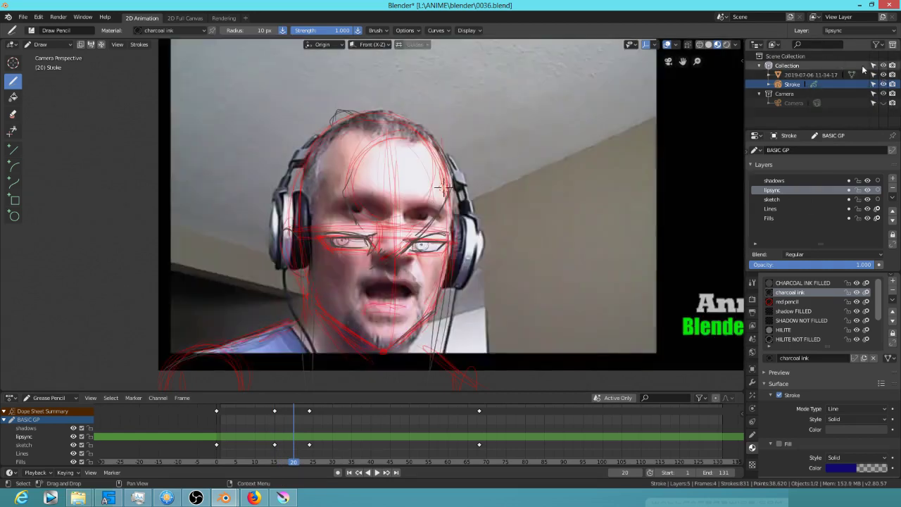
click(883, 74)
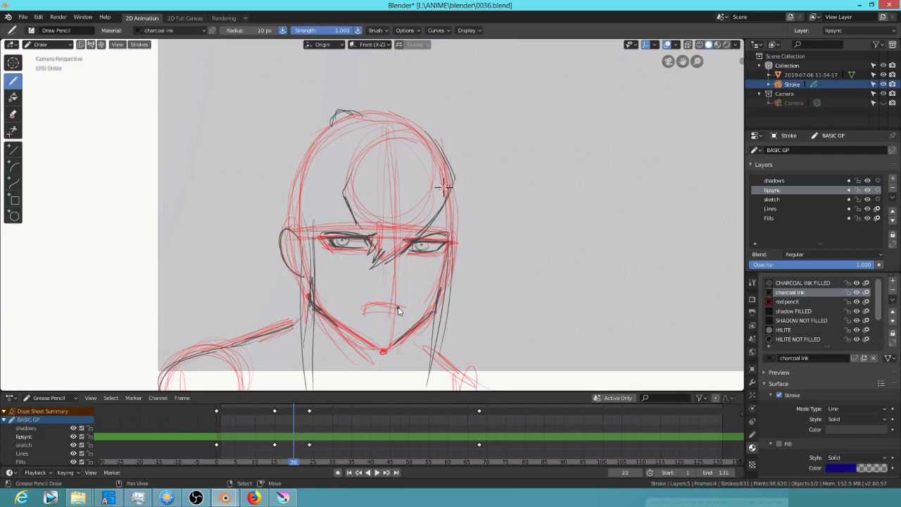
drag(396, 312, 405, 309)
Draw a closed, slightly downturned mouth line on the lipsync layer at frame 0
click(218, 436)
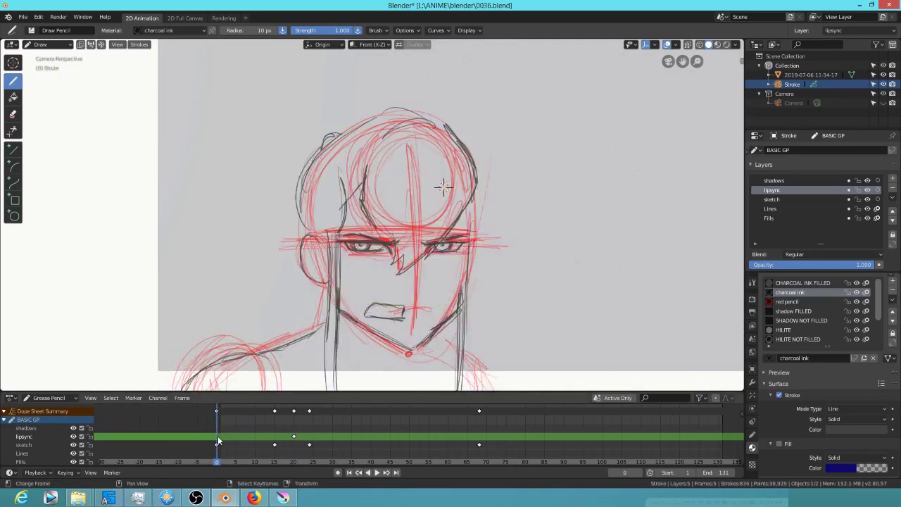
mouse_move(266, 426)
mouse_down()
mouse_move(275, 427)
mouse_move(218, 427)
mouse_up()
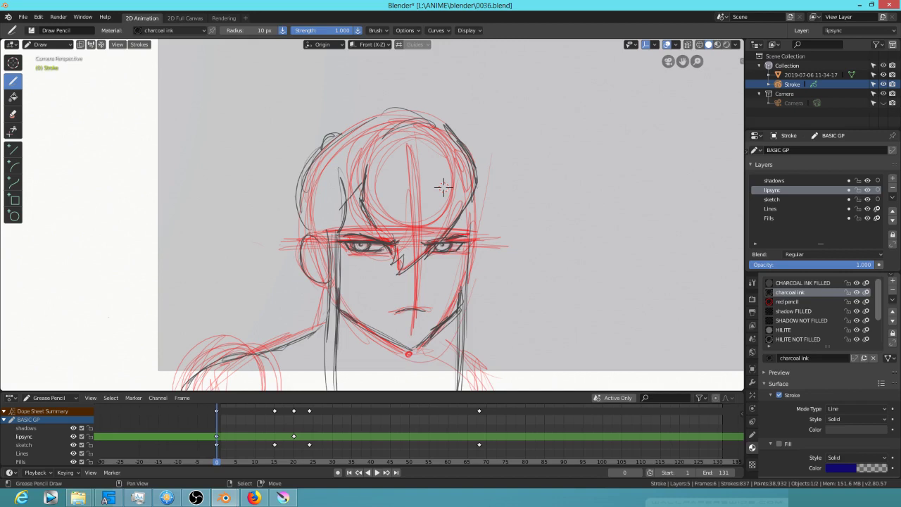
key(ctrl+z)
Draw the closed mouth over the red guide lines on the lipsync layer at frame 15
mouse_move(246, 430)
mouse_down()
mouse_move(297, 437)
mouse_move(274, 433)
mouse_up()
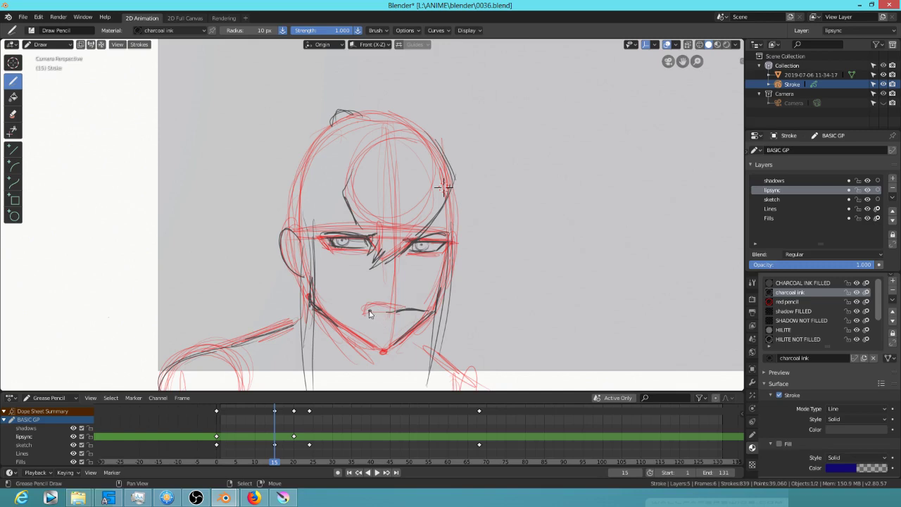
drag(367, 311, 396, 310)
drag(388, 308, 403, 306)
Play the shot with the reference video visible, stop at frame 24, and return the viewport to solid shading
key(Up)
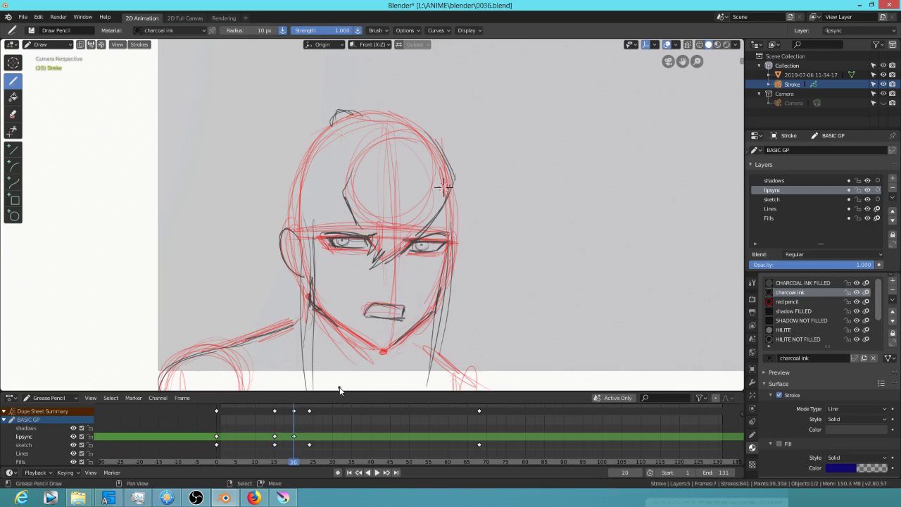
click(718, 45)
key(space)
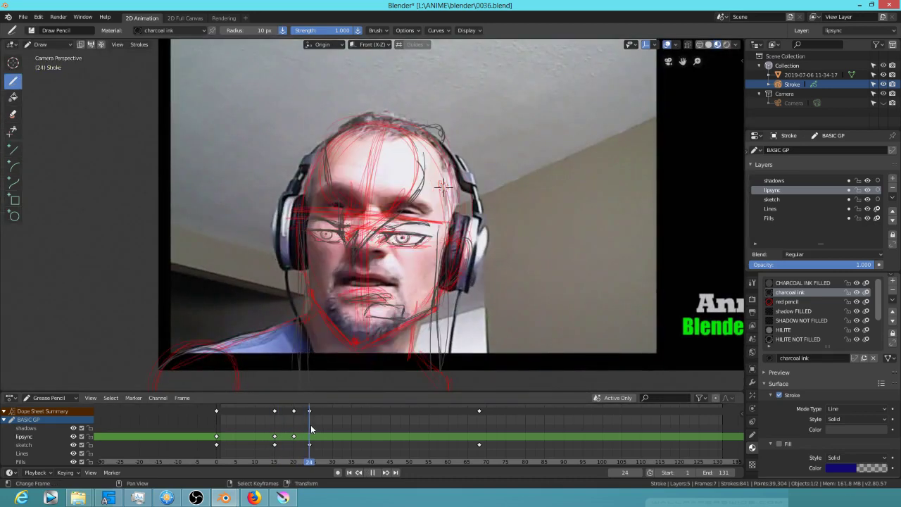
drag(312, 425, 310, 425)
click(708, 44)
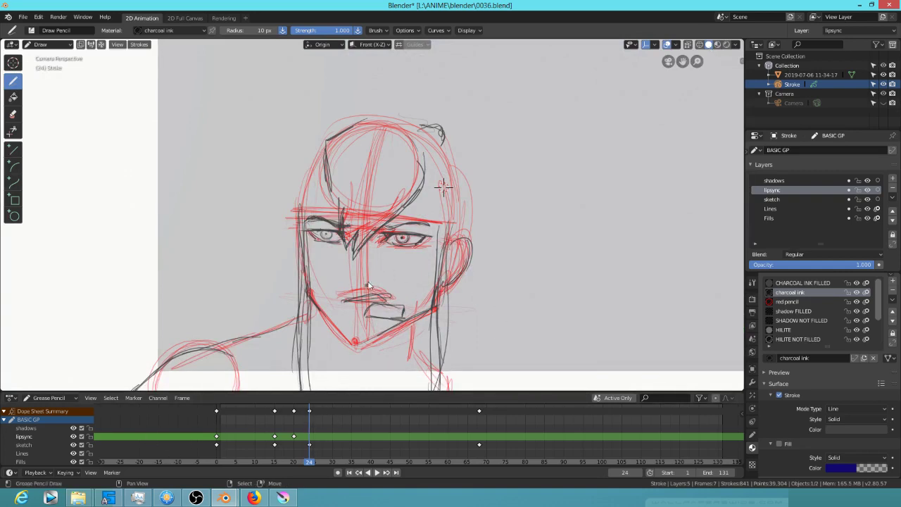
Sketch thick, closed lips on the lipsync layer at frame 24
drag(341, 300, 344, 301)
key(ctrl+z)
scroll(396, 305, up, 4)
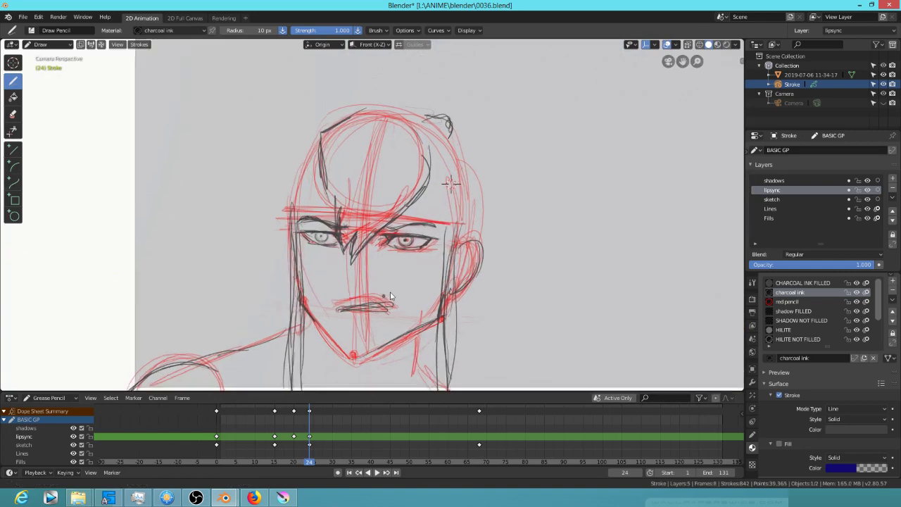
mouse_move(360, 302)
mouse_down()
mouse_move(438, 299)
mouse_move(372, 309)
mouse_move(359, 301)
mouse_up()
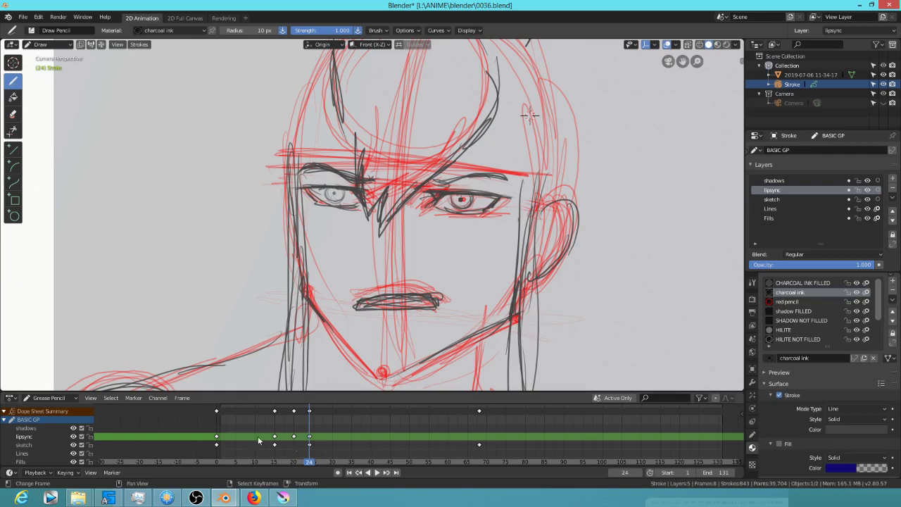
Erase the old mouth lines from the sketch layer at frame 24
click(25, 445)
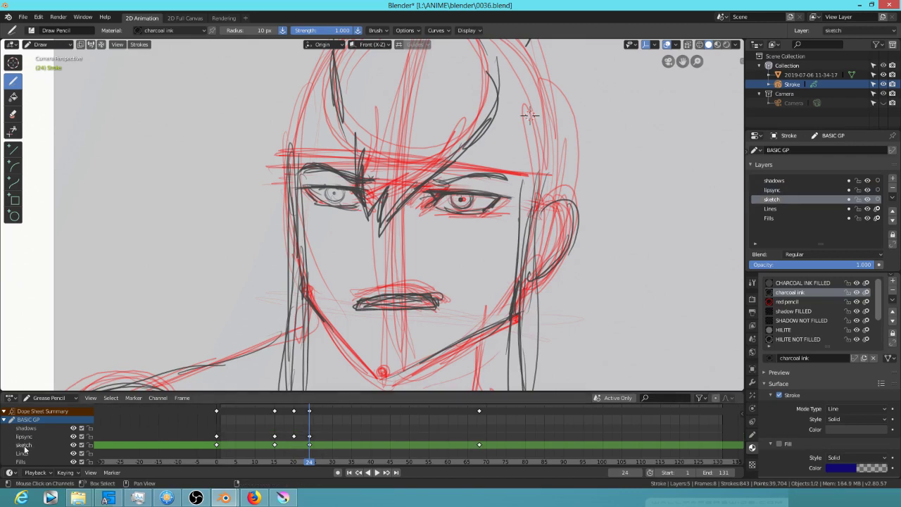
mouse_move(458, 264)
ctrl+mouse_down()
mouse_move(326, 297)
mouse_move(415, 268)
ctrl+mouse_up()
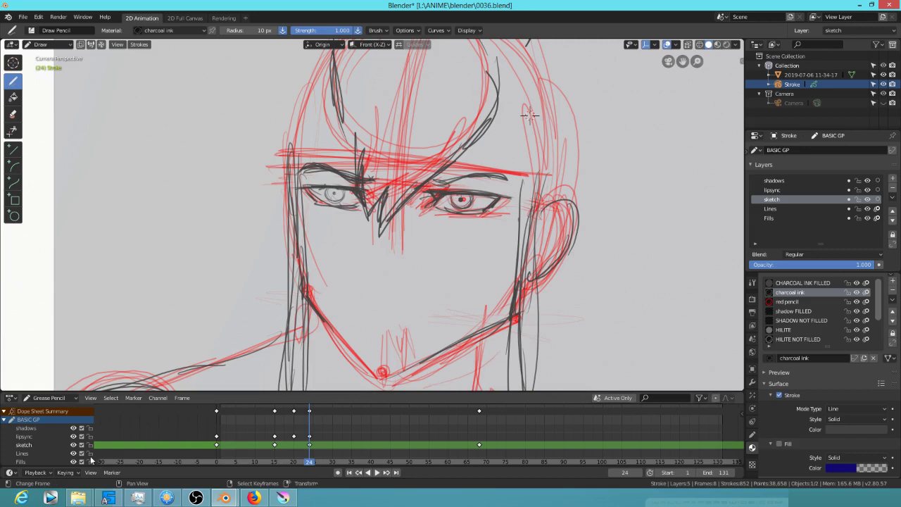
Redraw the mouth as a downturned curve on the lipsync layer at frame 24
click(42, 436)
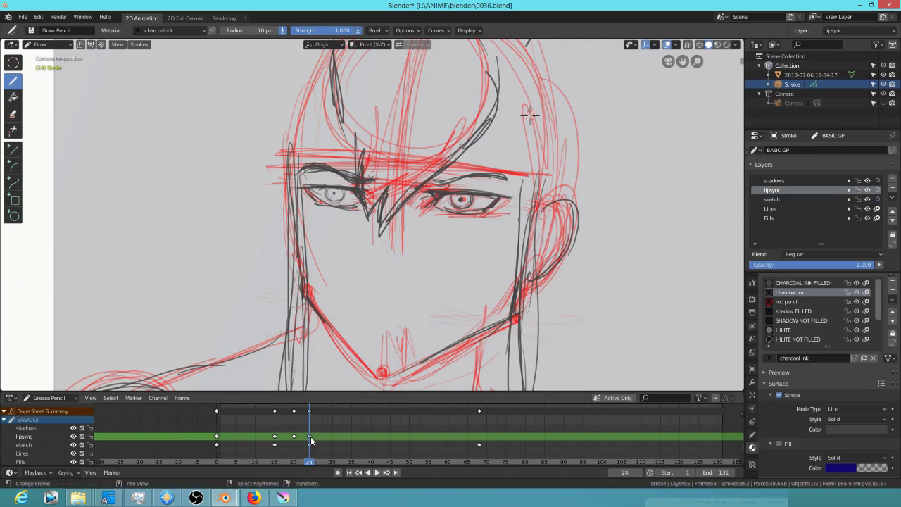
click(362, 311)
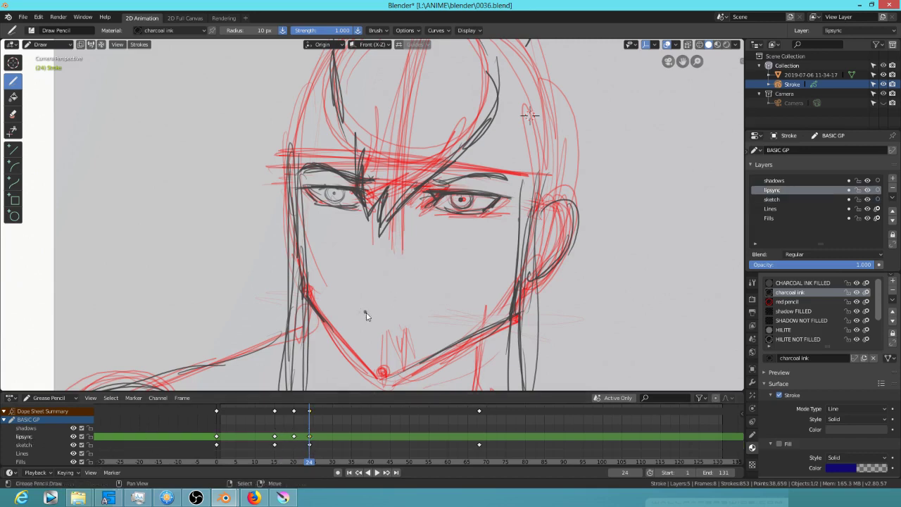
drag(358, 305, 397, 304)
mouse_move(354, 308)
mouse_down()
mouse_move(431, 316)
mouse_move(375, 298)
mouse_up()
scroll(411, 307, down, 3)
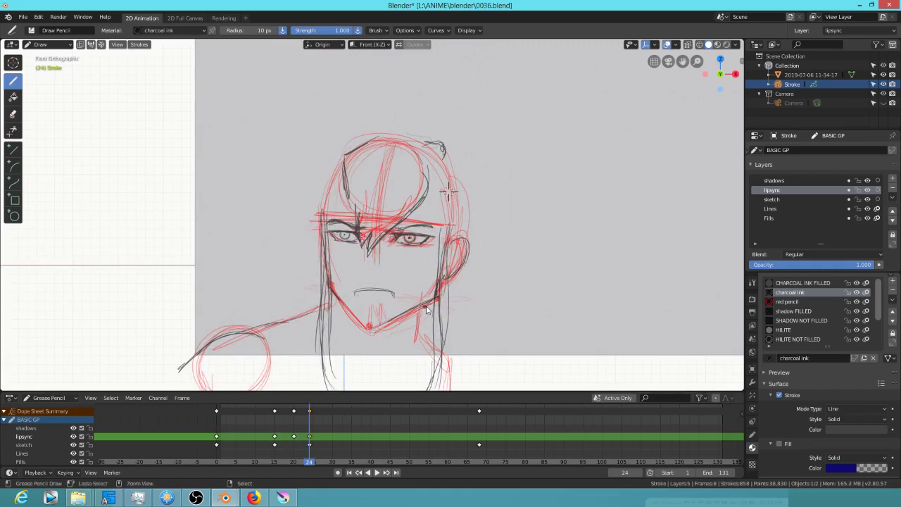
key(KP_1)
shift+middle_drag(543, 244, 503, 157)
ctrl+middle_drag(503, 156, 504, 140)
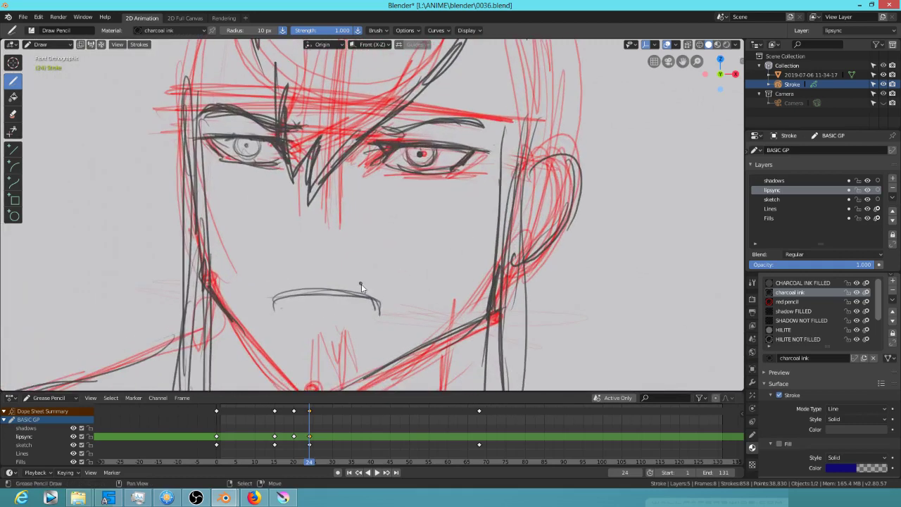
Switch to the back view and hide the video reference plane so the face sketch is exposed
key(ctrl+KP_1)
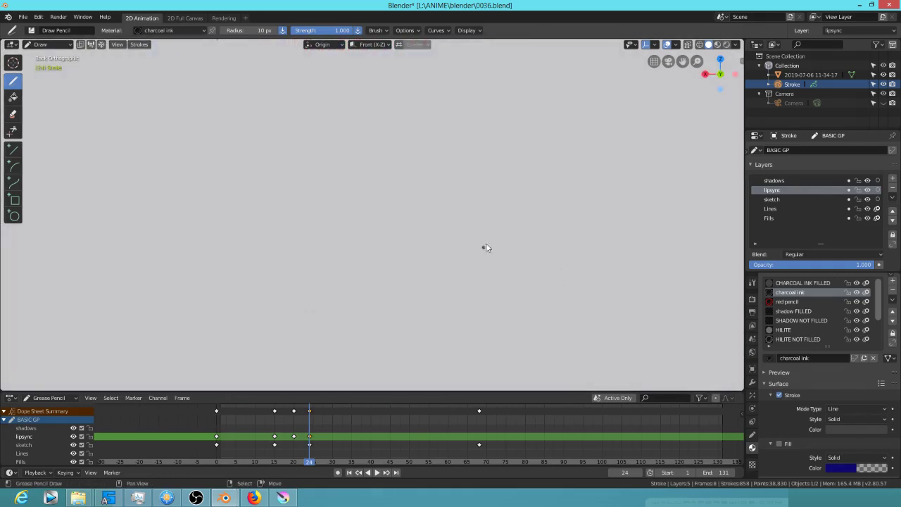
scroll(376, 372, down, 3)
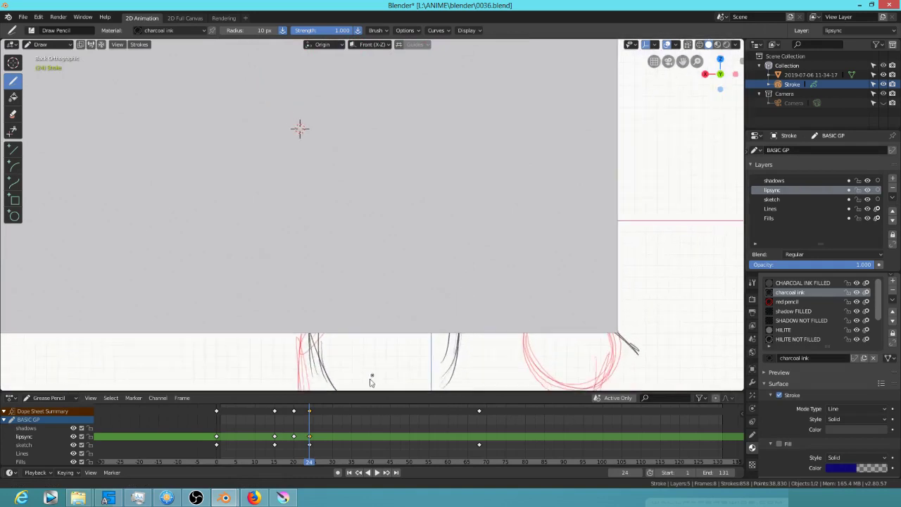
scroll(376, 371, up, 3)
scroll(402, 345, down, 2)
scroll(474, 268, up, 2)
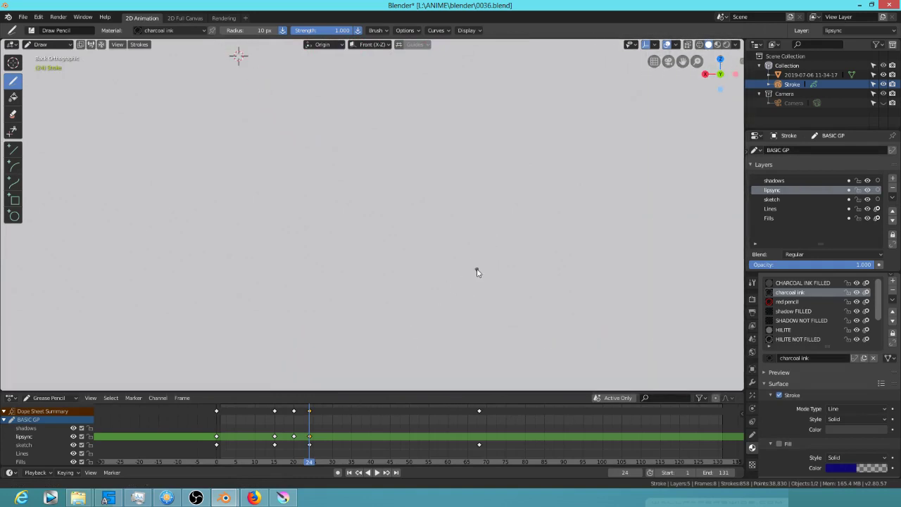
click(883, 75)
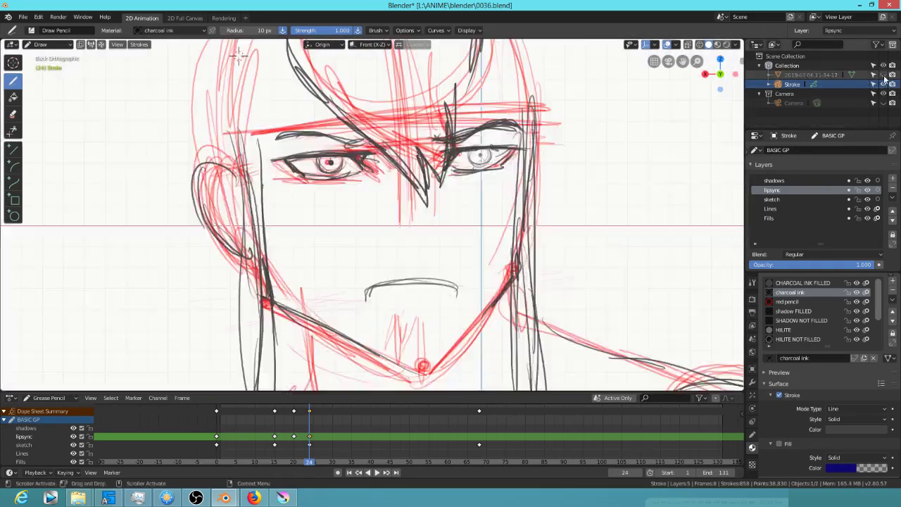
Finish the frame 24 mouth as a narrow closed box, then show the reference plane and return to front view
mouse_move(461, 289)
mouse_down()
mouse_move(395, 280)
mouse_move(367, 289)
mouse_move(455, 297)
mouse_move(373, 295)
mouse_up()
mouse_move(450, 280)
mouse_down()
mouse_move(363, 303)
mouse_move(452, 297)
mouse_move(402, 282)
mouse_up()
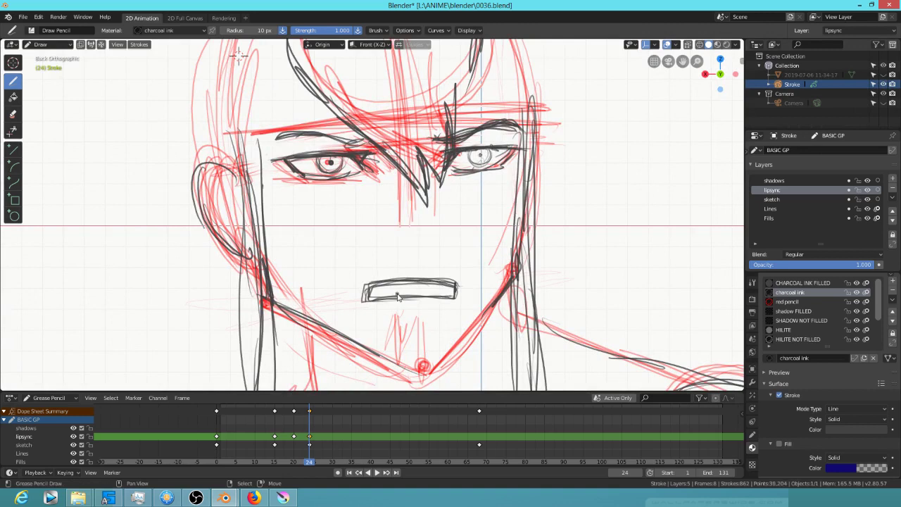
click(882, 74)
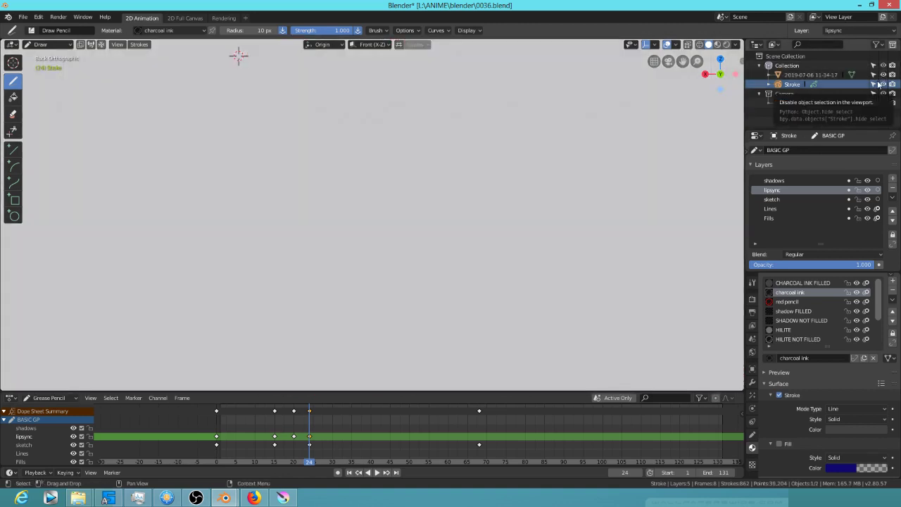
key(KP_1)
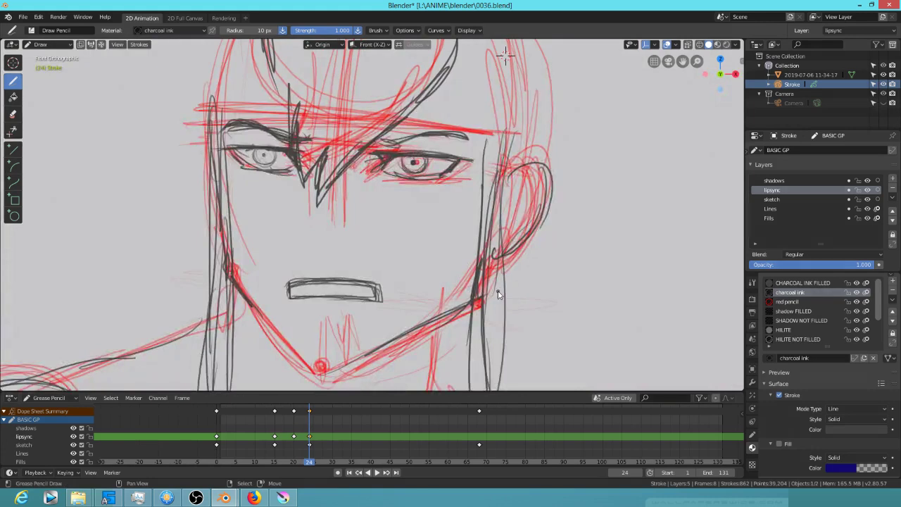
Go to frame 28 and handwrite the mouth label "A" beside the reference mouth on the lipsync layer
drag(273, 427, 321, 433)
key(space)
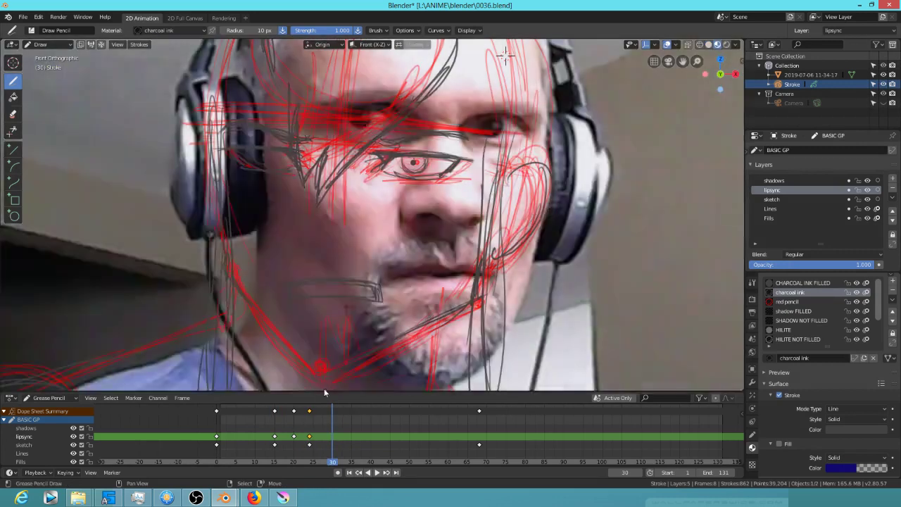
mouse_move(320, 425)
mouse_down()
mouse_move(329, 426)
mouse_move(289, 424)
mouse_move(323, 434)
mouse_move(324, 408)
mouse_up()
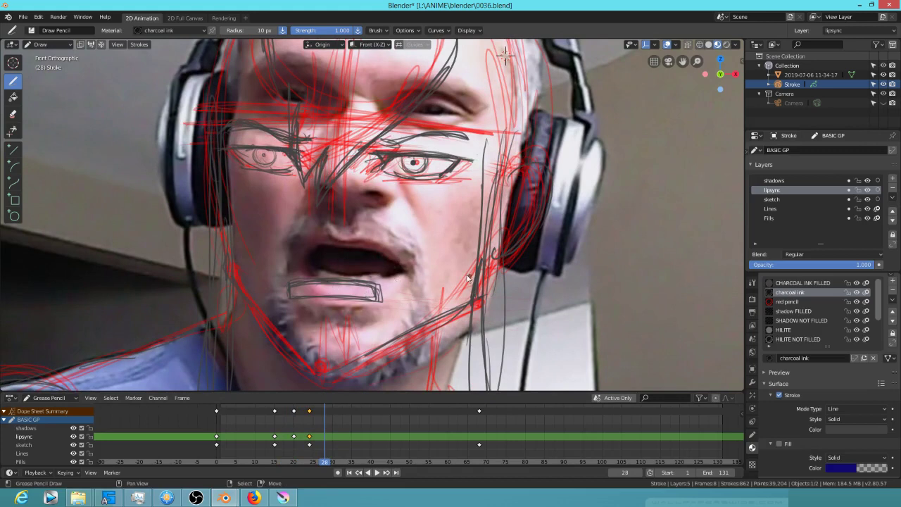
drag(404, 303, 414, 293)
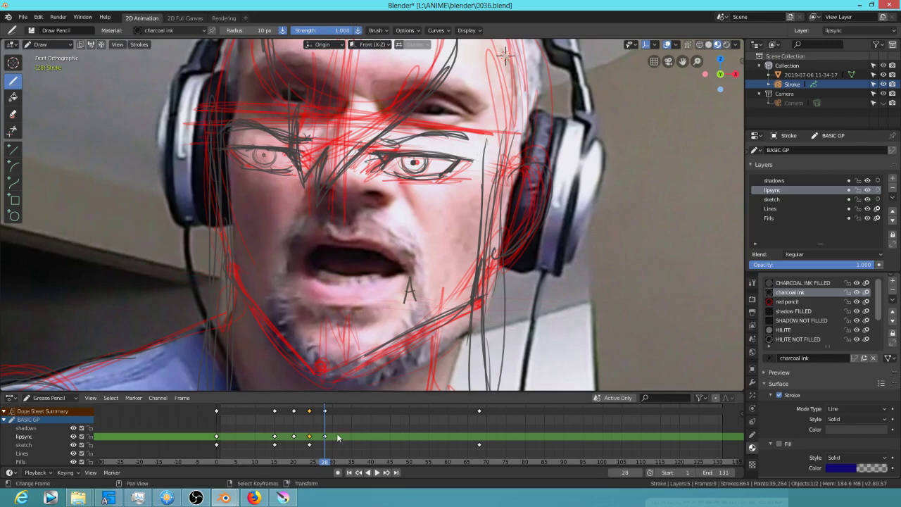
Compare the mouth poses around frame 30 and handwrite "closed" beside the mouth on that frame
click(332, 436)
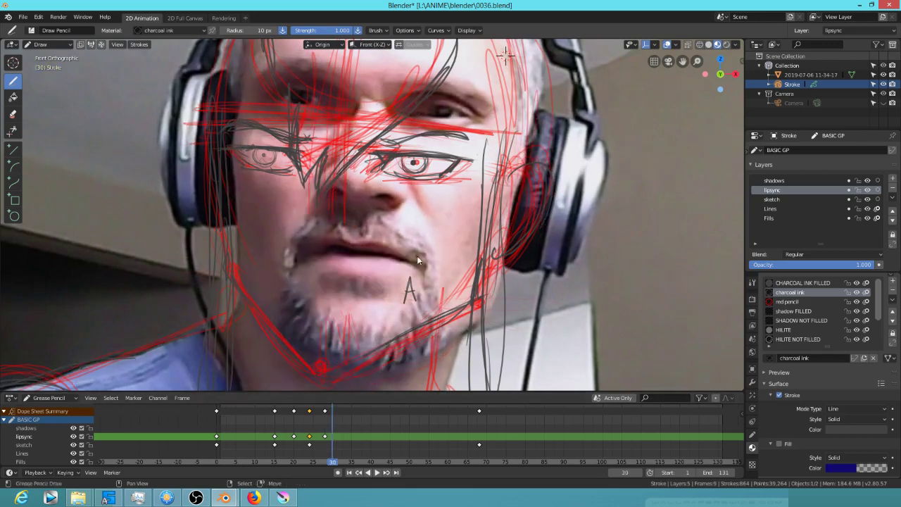
key(Left)
key(Left)
key(Right)
key(Right)
drag(418, 281, 481, 264)
Find the next mouth change and handwrite "sneer" beside the mouth at frame 34
key(Right)
key(Right)
key(Right)
key(Right)
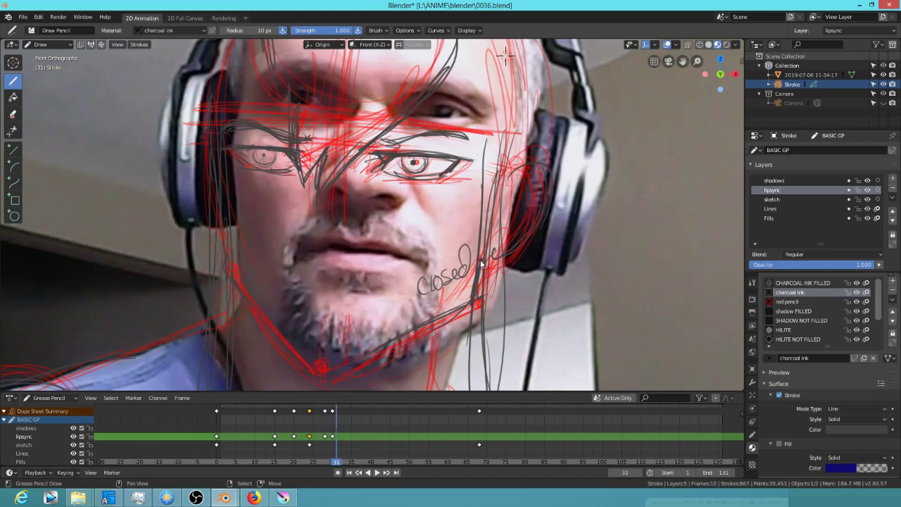
key(Left)
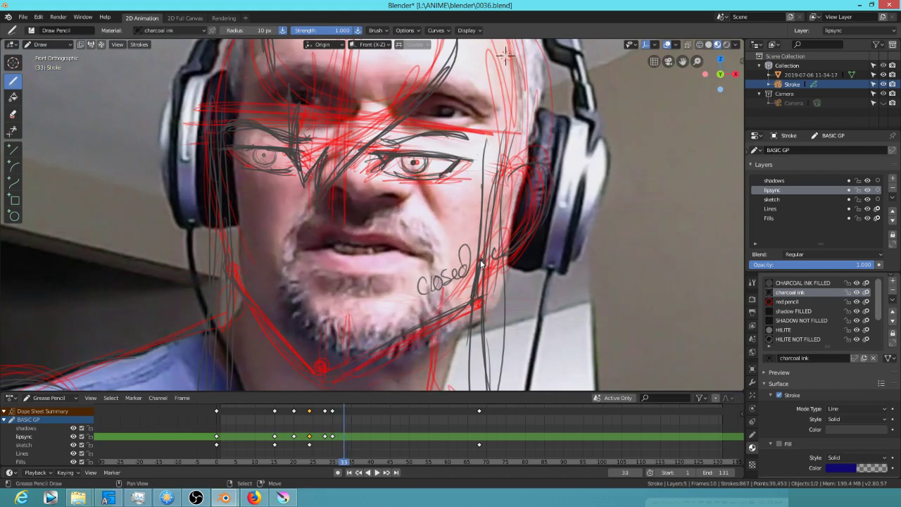
key(Left)
key(Left)
key(Left)
key(Right)
key(Right)
key(Right)
key(Right)
mouse_move(425, 278)
mouse_down()
mouse_move(415, 288)
mouse_move(463, 265)
mouse_up()
Advance to frame 38 and handwrite "open" beside the reference mouth
key(Right)
key(Right)
key(Right)
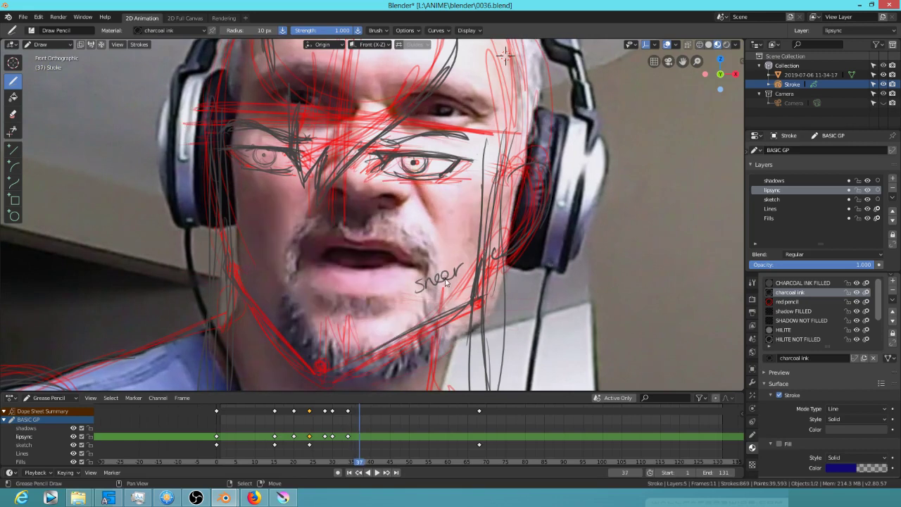
key(Right)
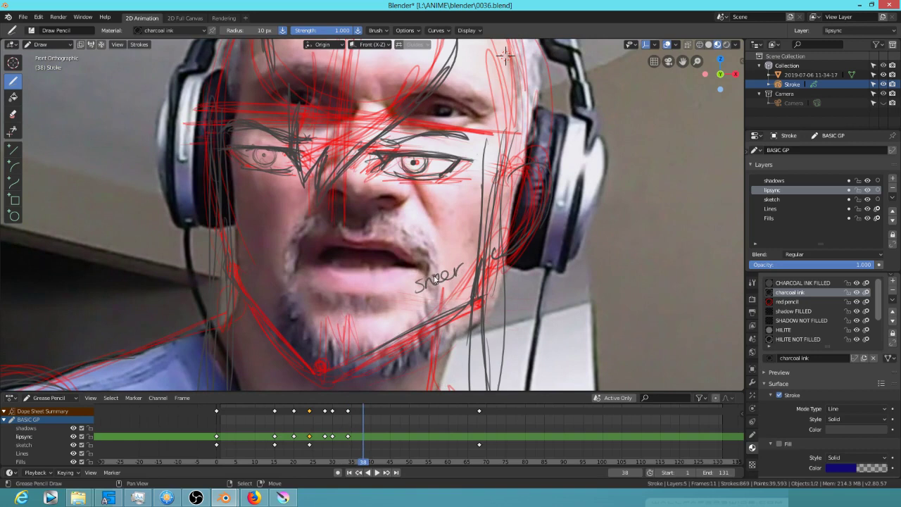
drag(440, 272, 481, 262)
Advance to frame 42 and handwrite "pursed" beside the reference mouth
key(Right)
key(Right)
key(Right)
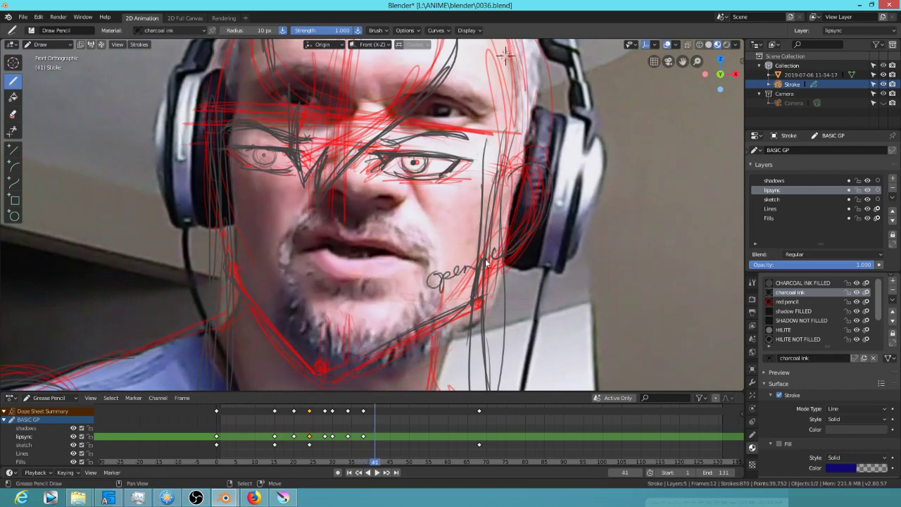
key(Right)
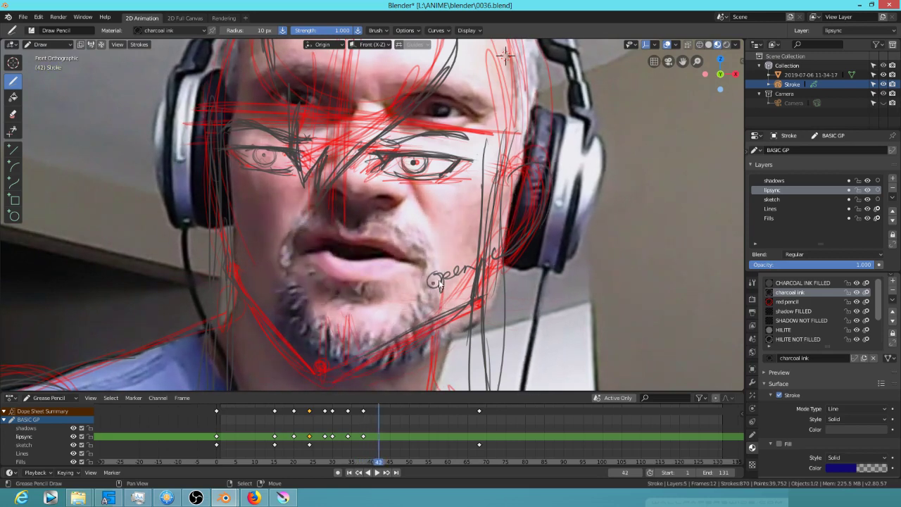
drag(417, 294, 415, 306)
drag(455, 281, 484, 269)
Compare the following mouth poses and draw a nearly flat mouth line with a downturned corner at frame 46
key(Right)
key(Right)
key(Right)
key(Right)
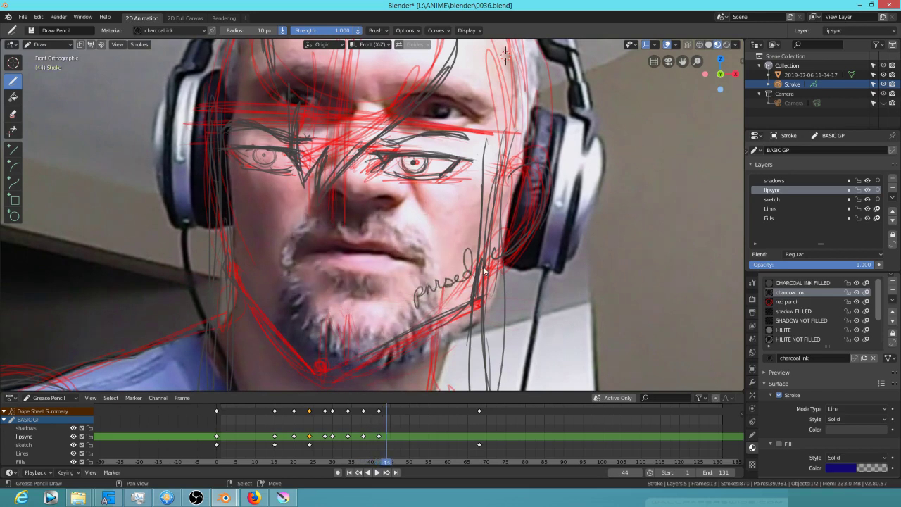
key(Left)
key(Left)
key(Left)
key(Left)
key(Right)
key(Right)
key(Right)
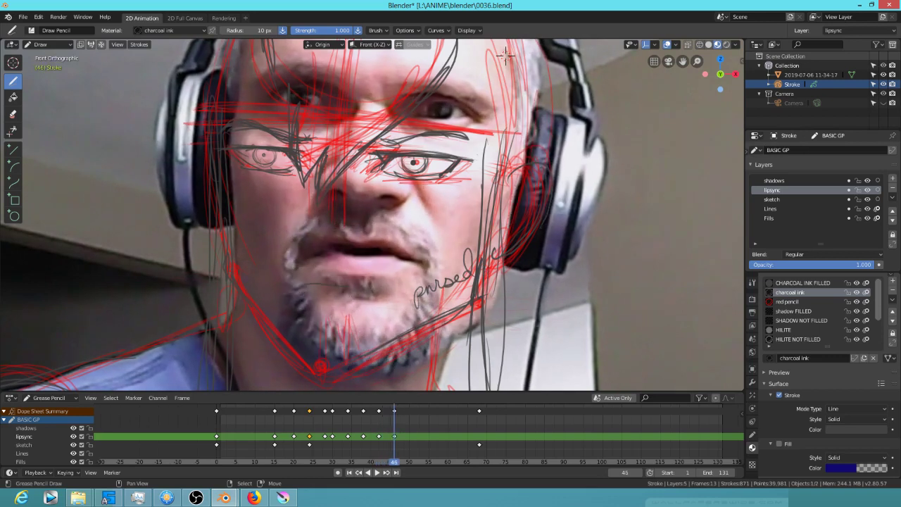
Compare the mouth poses around frames 47 to 51 and handwrite "Sneer" beside the mouth at frame 50
key(Right)
key(Right)
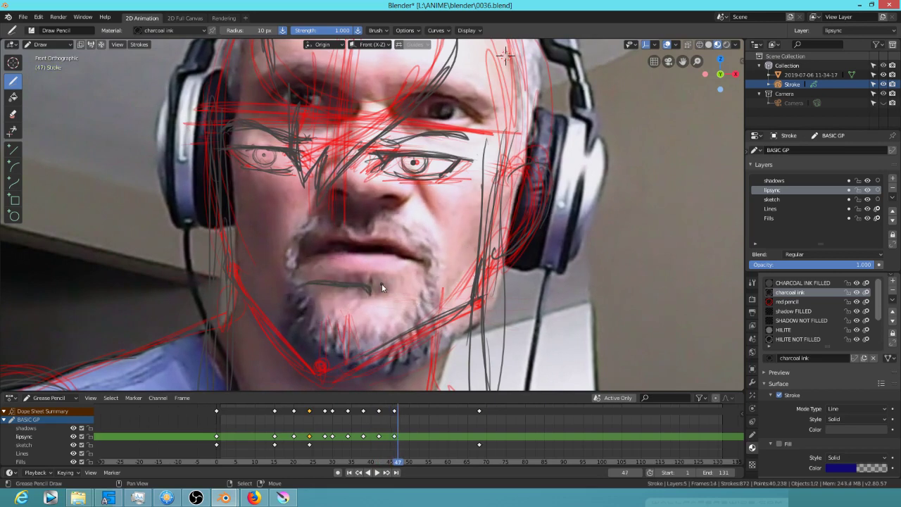
key(Right)
key(Right)
key(Right)
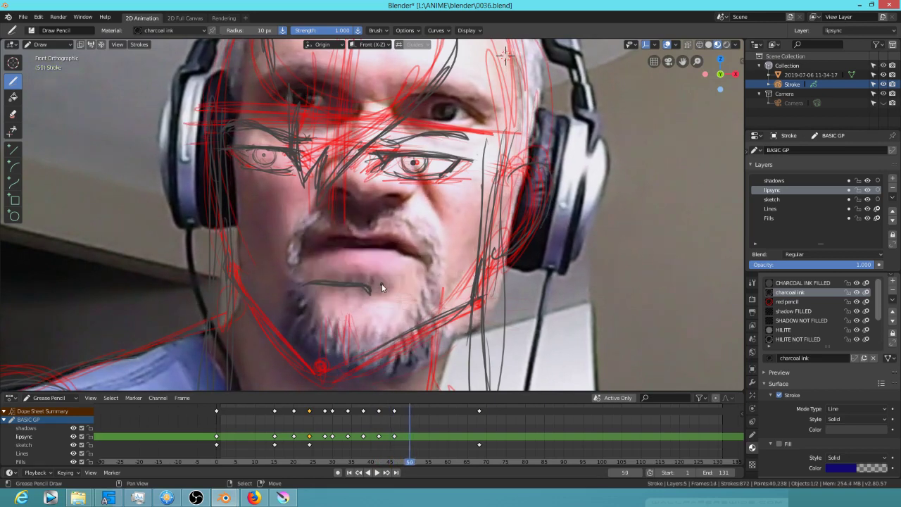
key(Left)
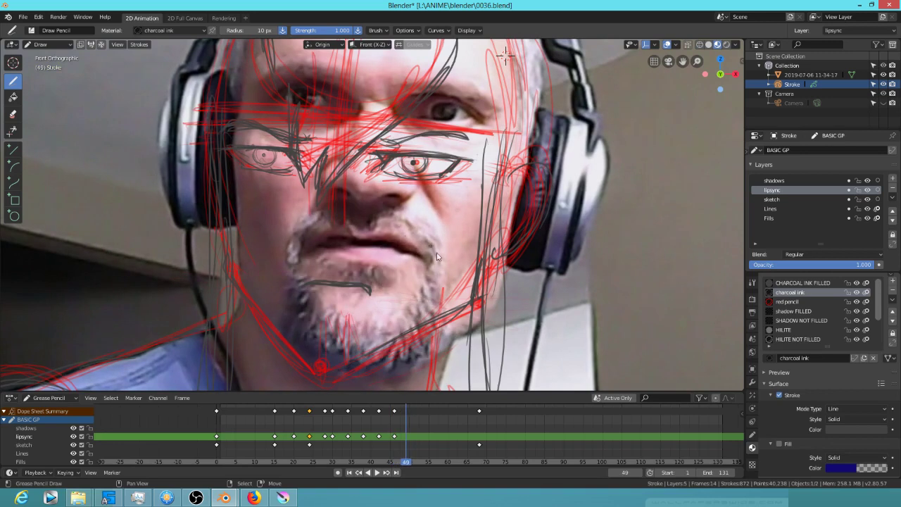
key(Right)
key(Right)
key(Right)
key(Right)
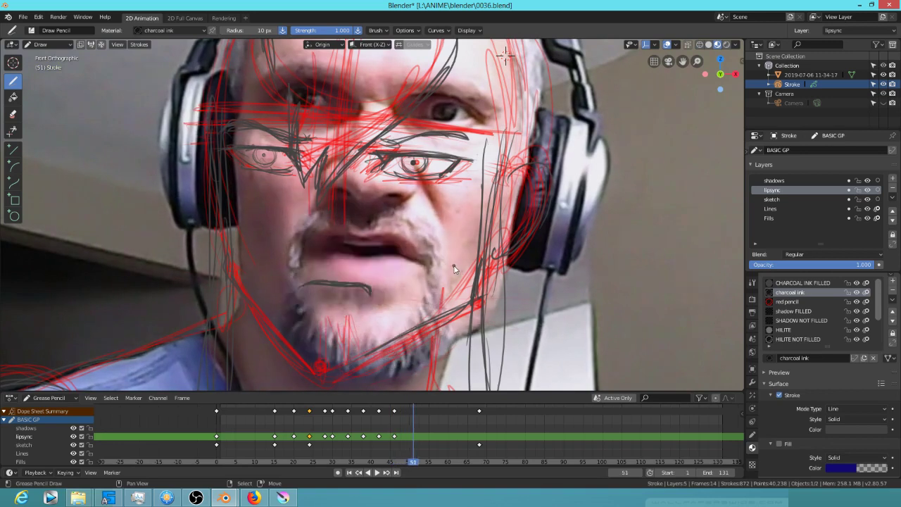
key(Left)
key(Left)
key(Left)
key(Left)
key(Left)
key(Left)
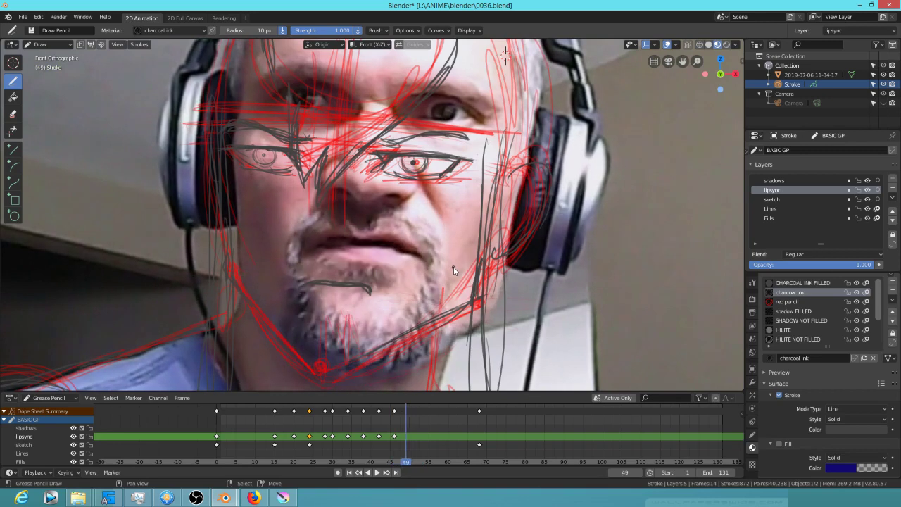
key(Right)
key(Right)
key(Right)
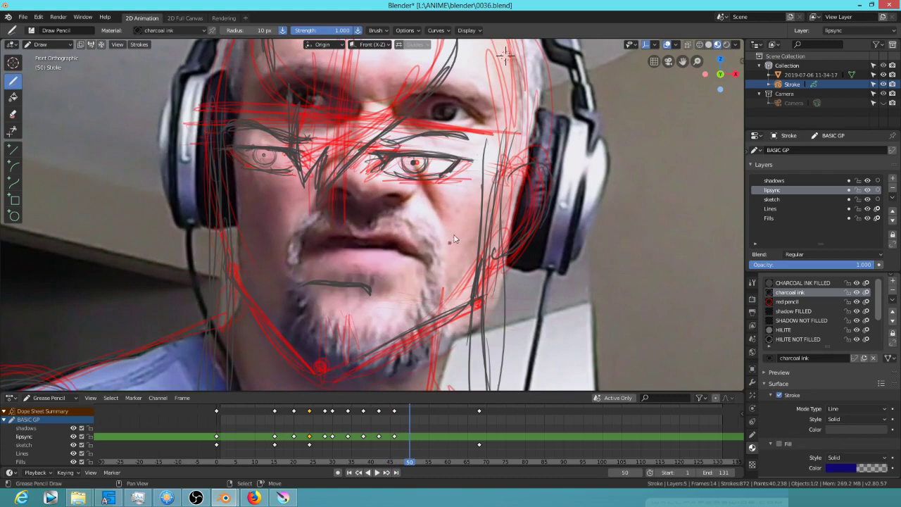
mouse_move(421, 283)
mouse_down()
mouse_move(431, 288)
mouse_move(443, 278)
mouse_up()
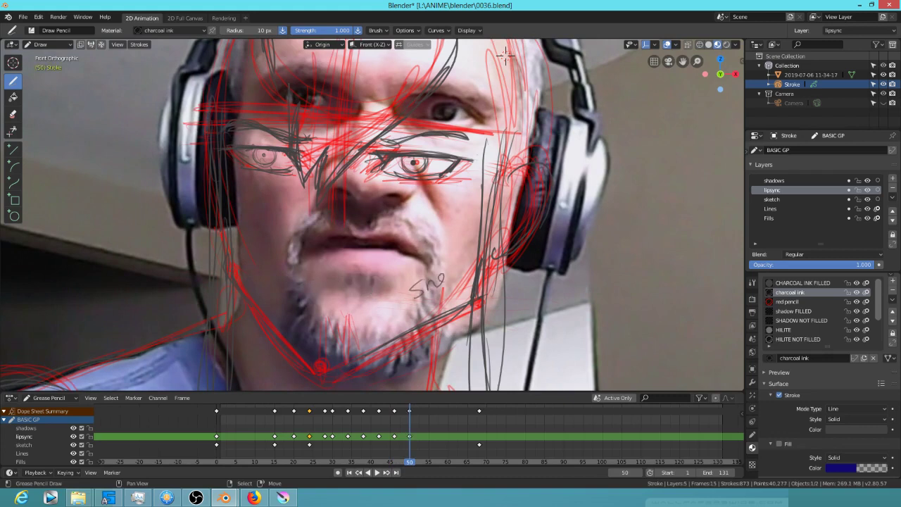
Review the mouth movement after frame 50 and sketch a wide, flat oval open mouth at frame 55
key(Right)
key(Right)
key(Right)
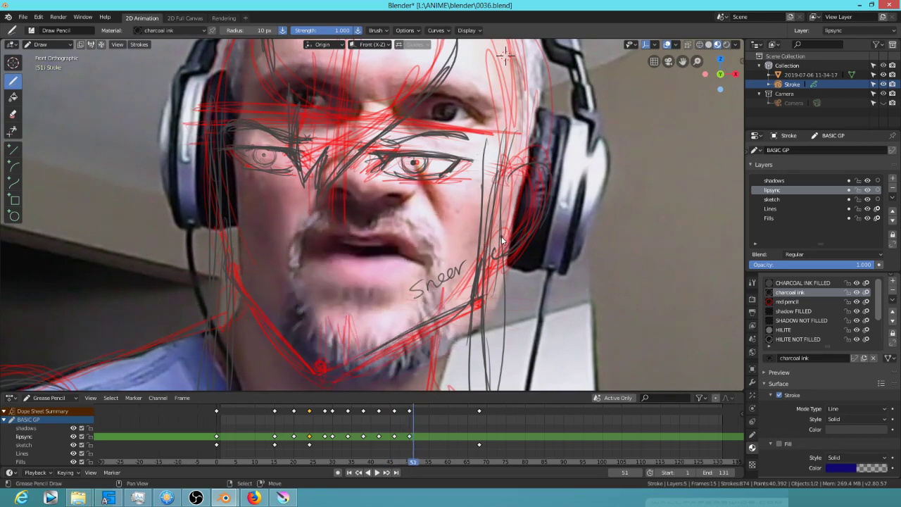
key(Right)
key(Left)
key(Left)
key(Left)
key(Right)
key(Right)
key(Right)
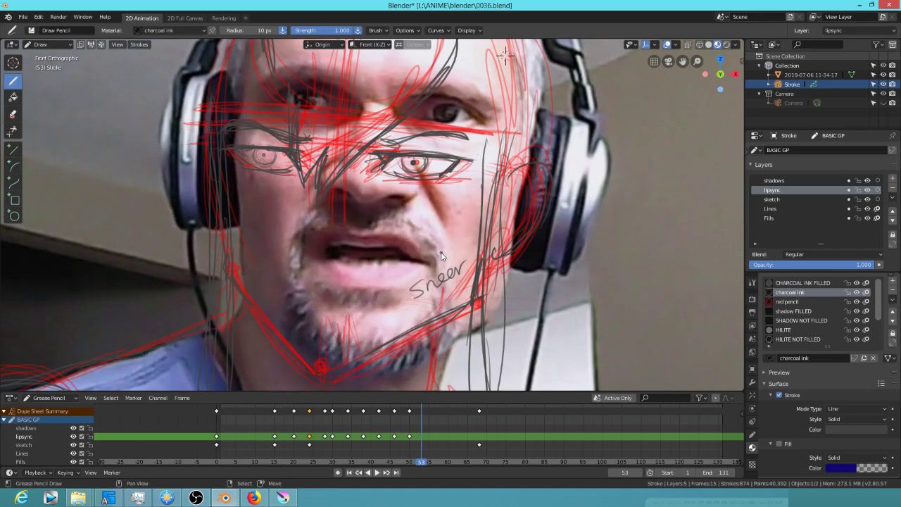
key(Left)
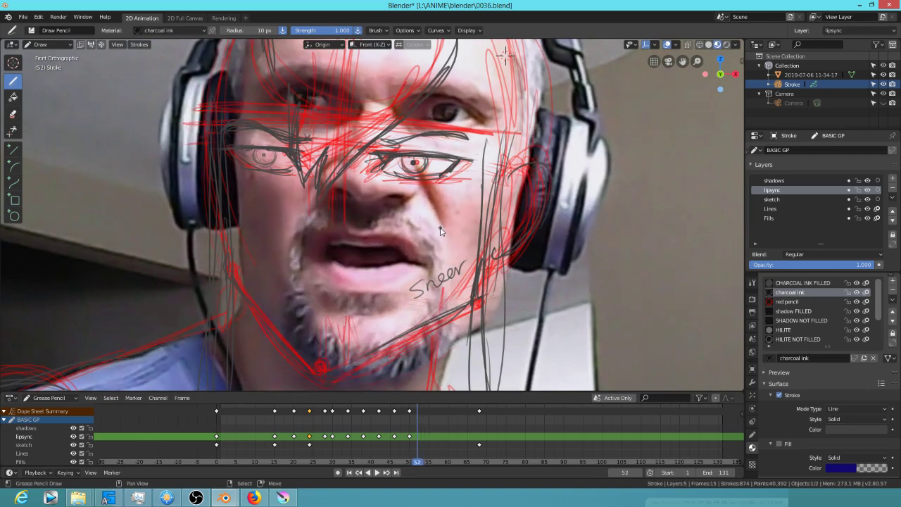
key(Right)
key(Right)
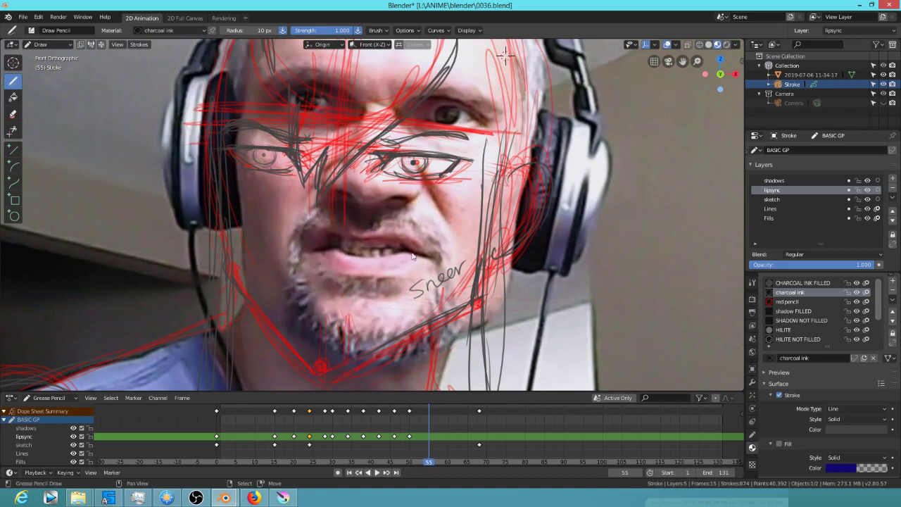
drag(297, 284, 385, 282)
drag(319, 302, 380, 286)
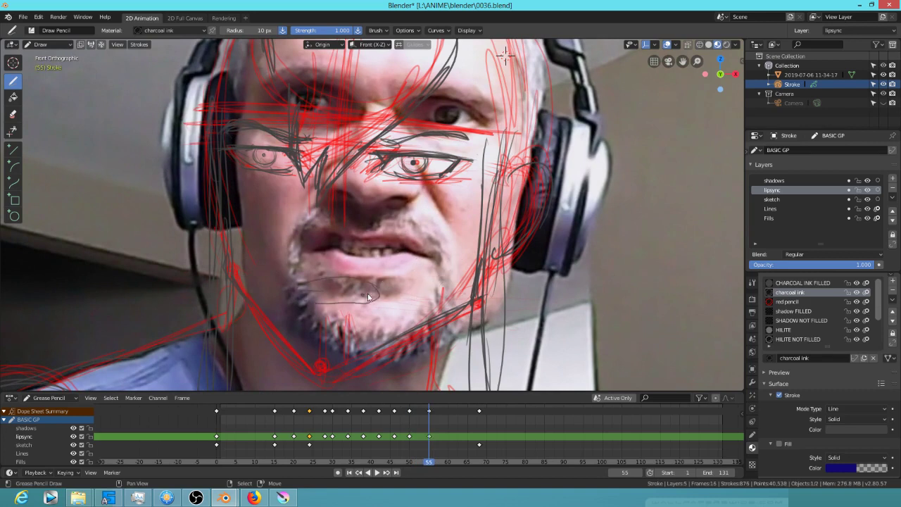
Compare the poses after frame 55 and draw a thin closed mouth line at frame 59
key(Right)
key(Right)
key(Right)
key(Right)
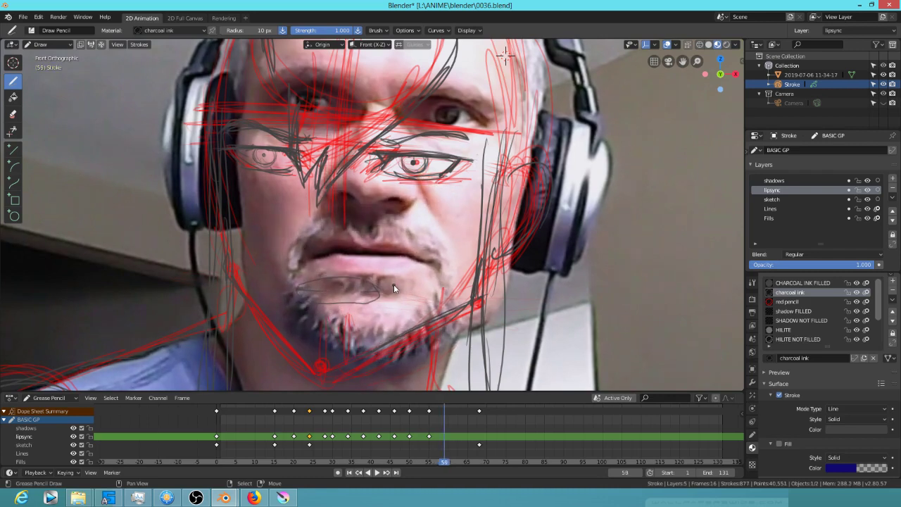
key(Left)
key(Left)
key(Left)
key(Left)
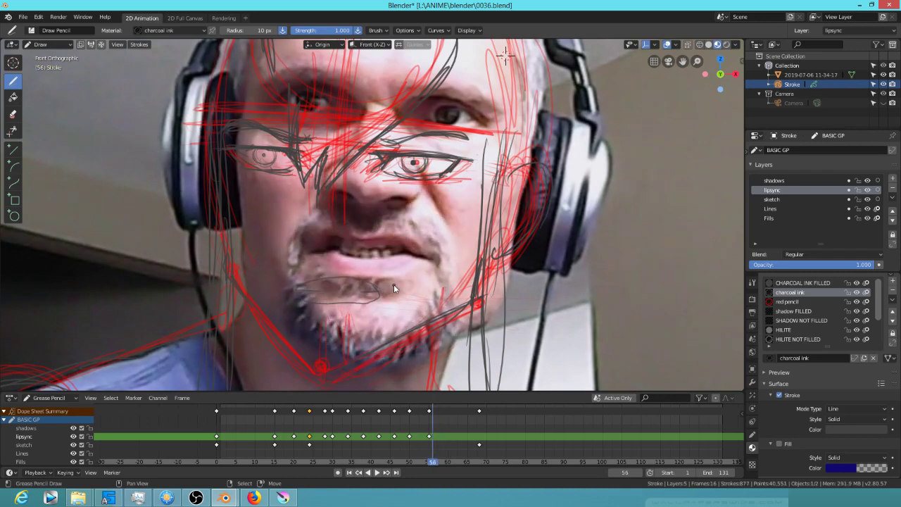
key(Right)
key(Right)
key(Right)
key(Right)
drag(314, 290, 317, 289)
Step back and forth through the video reference from frame 56 to frame 67 to compare the mouth poses
key(Right)
key(Right)
key(Right)
key(Right)
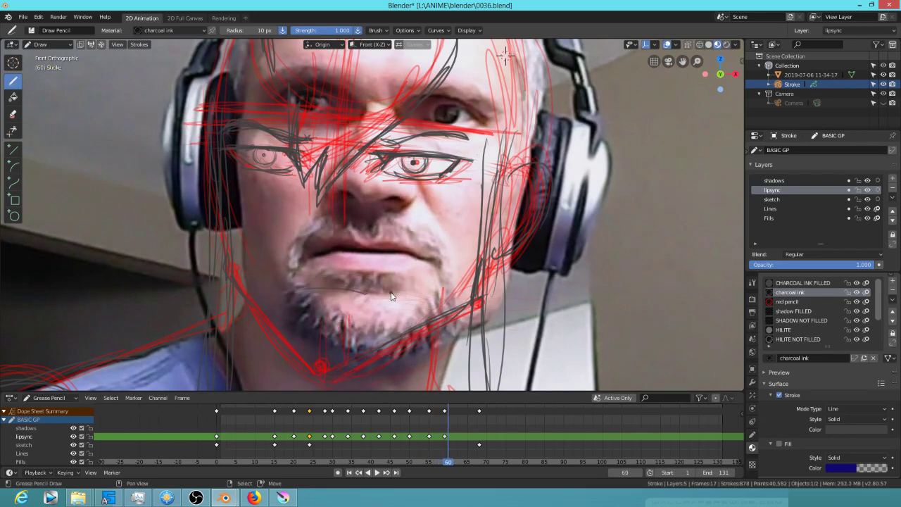
key(Right)
key(Right)
key(Right)
key(Right)
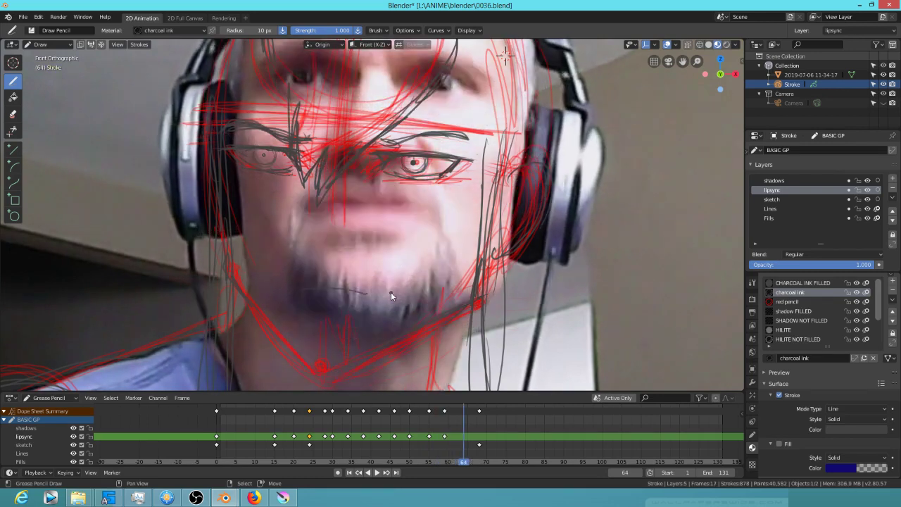
key(Left)
key(Left)
key(Left)
key(Left)
key(Left)
key(Left)
key(Right)
key(Right)
key(Right)
key(Right)
key(Right)
key(Right)
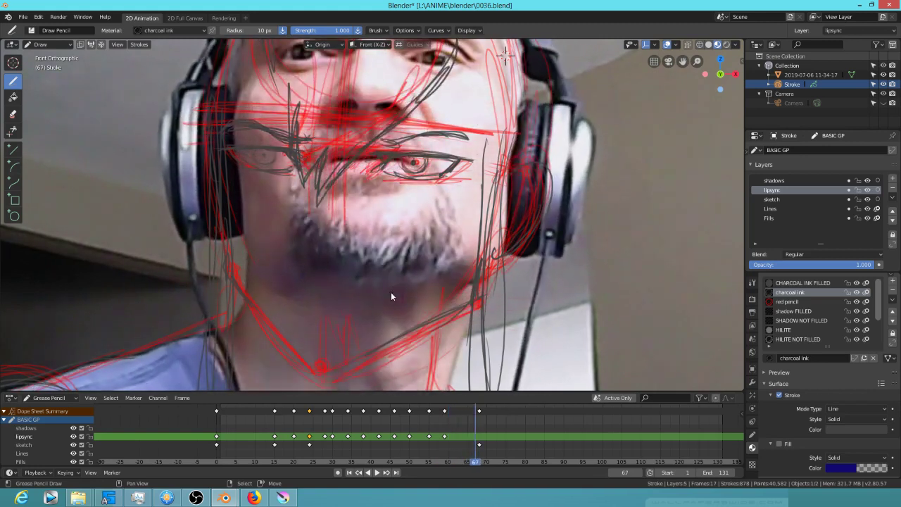
Compare the speaker's mouth poses between frames 67 and 72, returning to frame 68
key(Right)
key(Right)
key(Right)
key(Right)
key(Right)
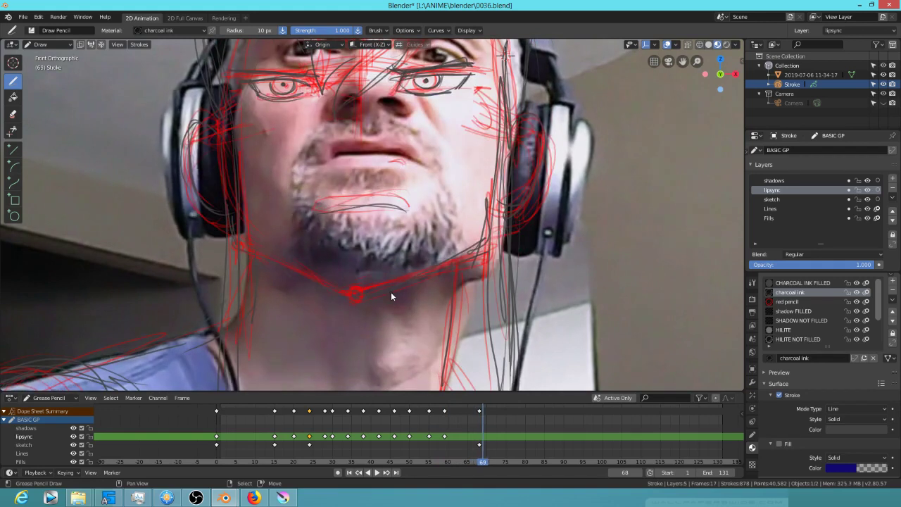
key(Right)
key(Right)
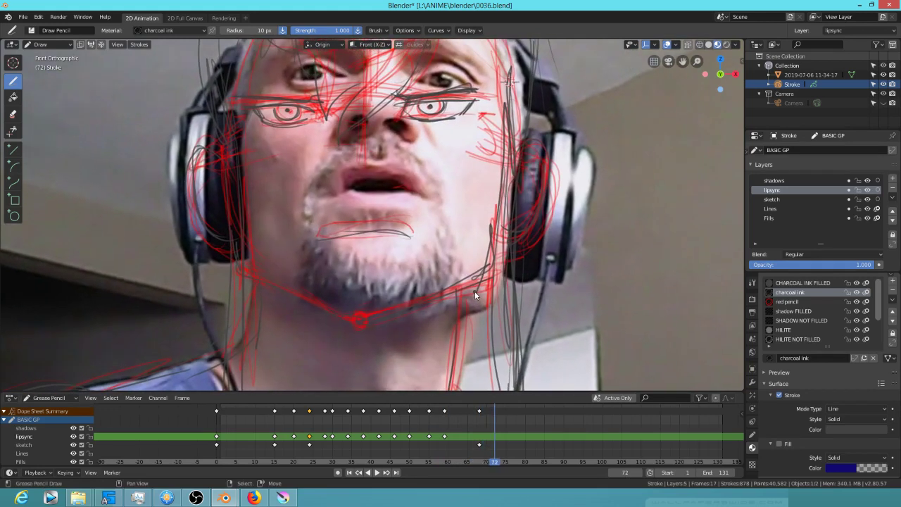
key(Left)
key(Left)
key(Left)
key(Left)
key(Left)
key(Left)
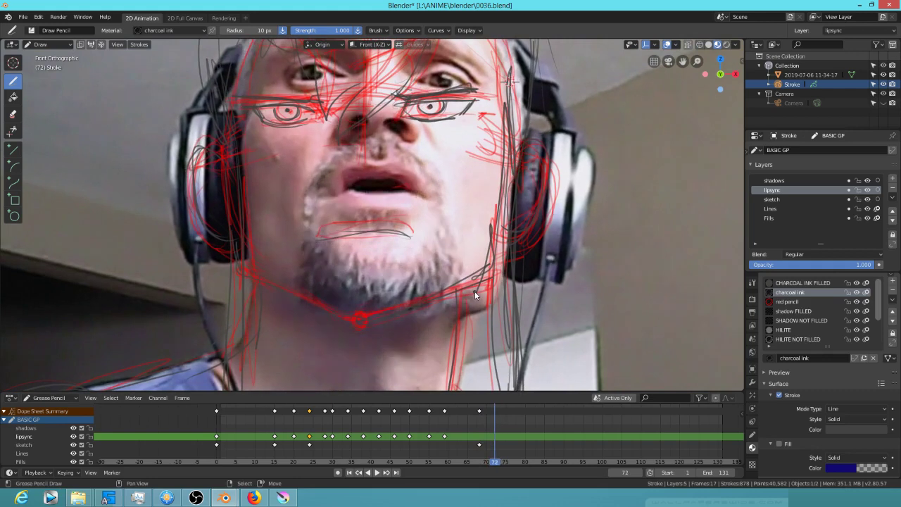
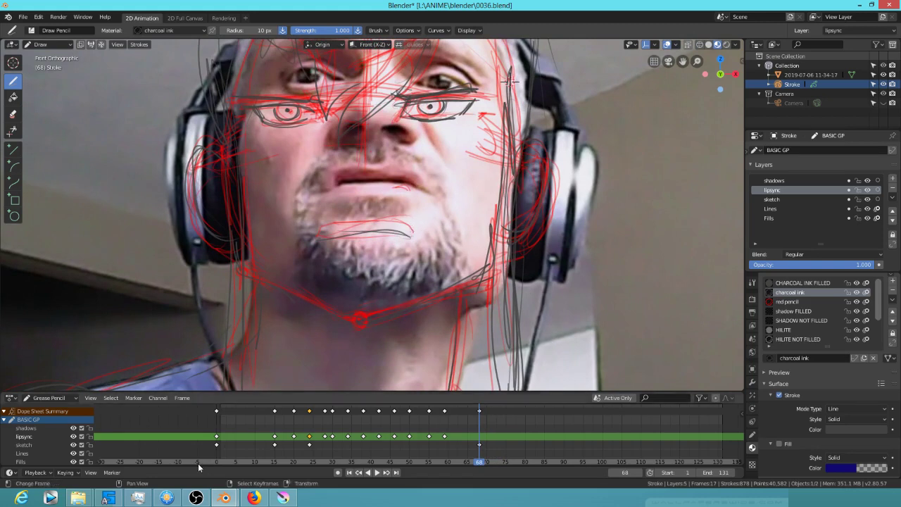
Erase the mouth from the sketch layer at frame 68 and draw a thin downturned crescent mouth on the lipsync layer
click(32, 445)
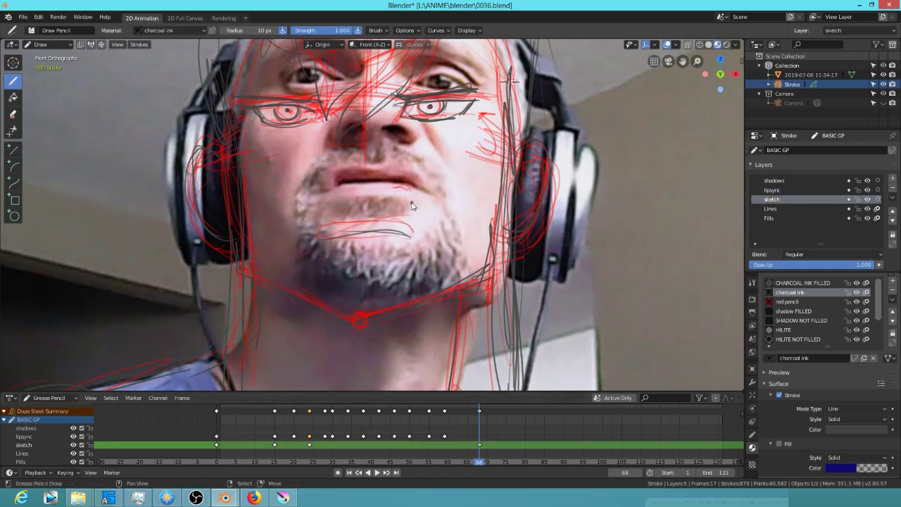
mouse_move(423, 209)
ctrl+alt+mouse_down()
mouse_move(445, 226)
mouse_move(416, 190)
ctrl+alt+mouse_up()
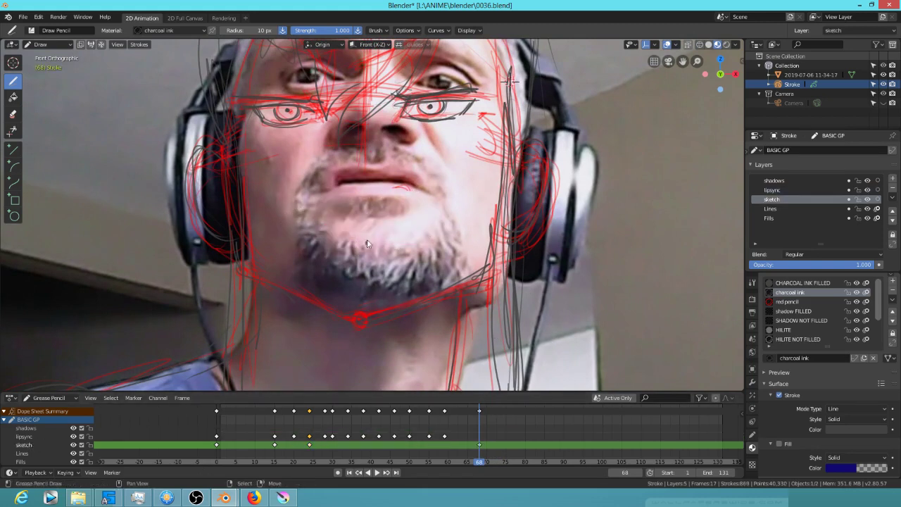
click(28, 437)
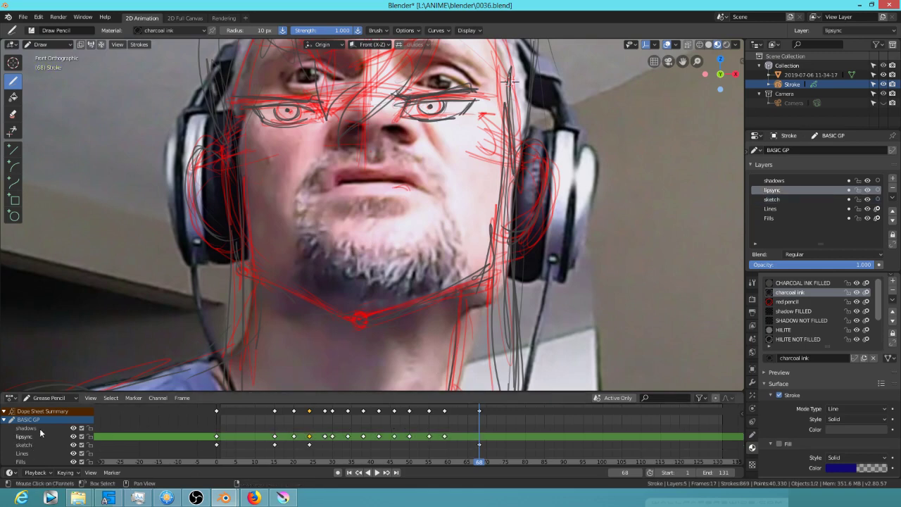
mouse_move(333, 228)
mouse_down()
mouse_move(410, 224)
mouse_move(331, 228)
mouse_up()
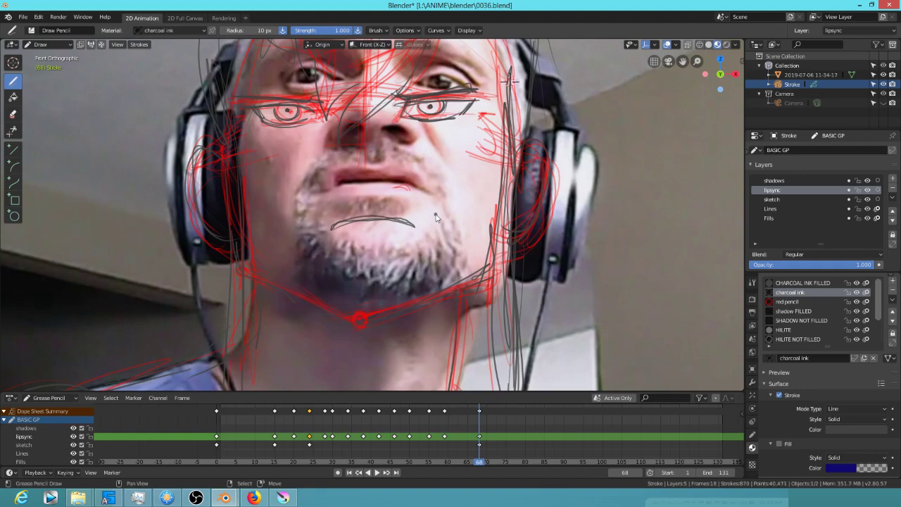
Draw a mouth shape on the lipsync layer at frame 72, following the slightly open pose in the video reference
key(Right)
key(Right)
key(Right)
key(Right)
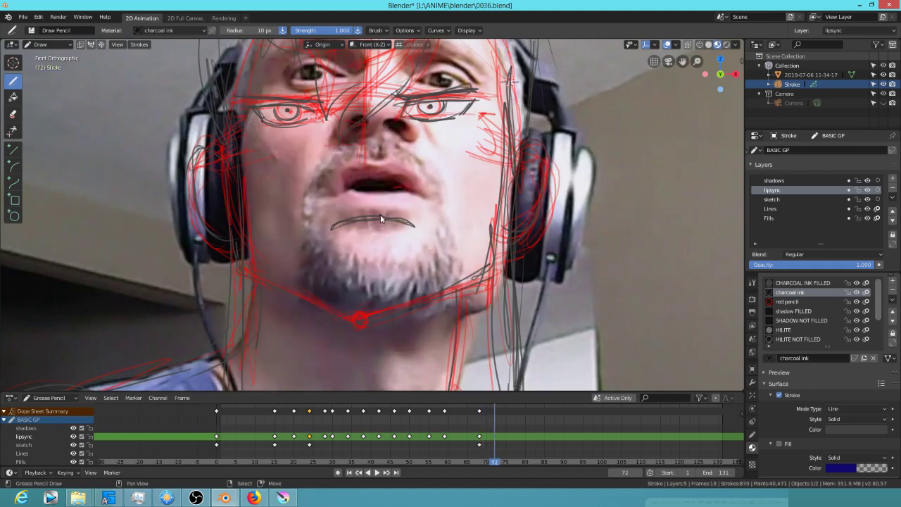
mouse_move(368, 210)
mouse_down()
mouse_move(380, 233)
mouse_move(370, 206)
mouse_move(406, 224)
mouse_up()
Draw a narrow, slightly open mouth with an arched upper line at frame 76 and advance to frame 80
key(Right)
key(Right)
key(Right)
key(Right)
key(Right)
key(Right)
key(Right)
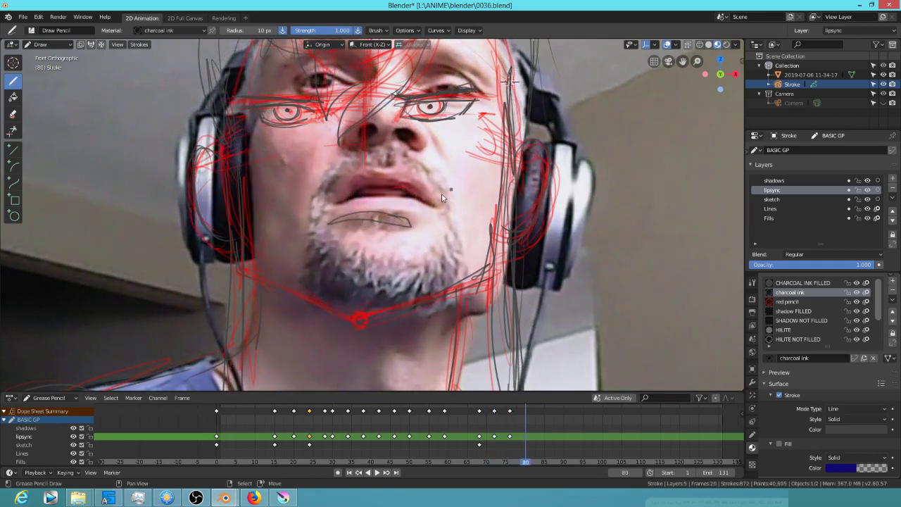
Check the neighbouring poses and draw a half-moon mouth with a flat lower edge at frame 80
key(Left)
key(Left)
key(Right)
key(Right)
mouse_move(415, 223)
mouse_down()
mouse_move(332, 222)
mouse_move(414, 225)
mouse_up()
Compare the mouth poses around frames 80 to 83 and draw a tall open mouth with rounded corners at frame 82
key(Right)
key(Right)
key(Right)
key(Left)
key(Left)
key(Left)
key(Right)
key(Right)
key(Right)
key(Left)
key(Right)
key(Left)
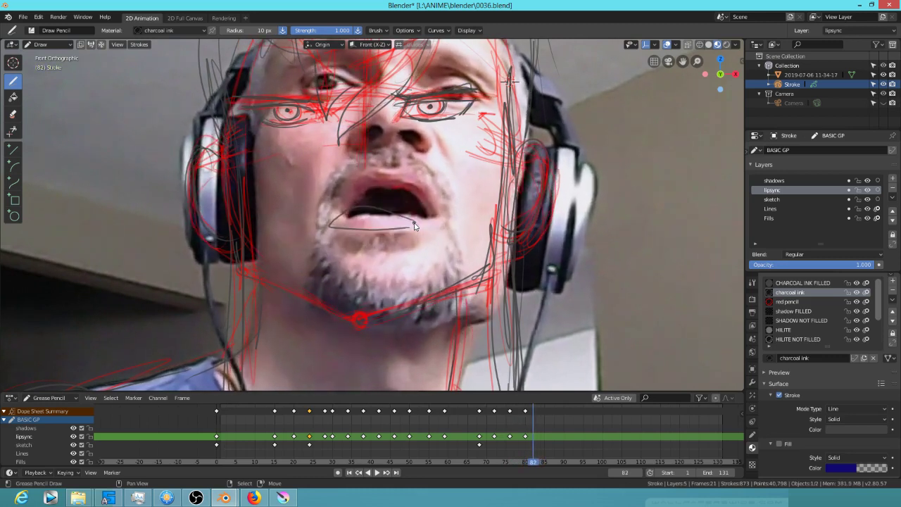
key(Left)
key(Left)
key(Right)
key(Right)
key(Right)
key(Left)
drag(413, 215, 417, 220)
mouse_move(332, 205)
mouse_down()
mouse_move(394, 240)
mouse_move(423, 217)
mouse_up()
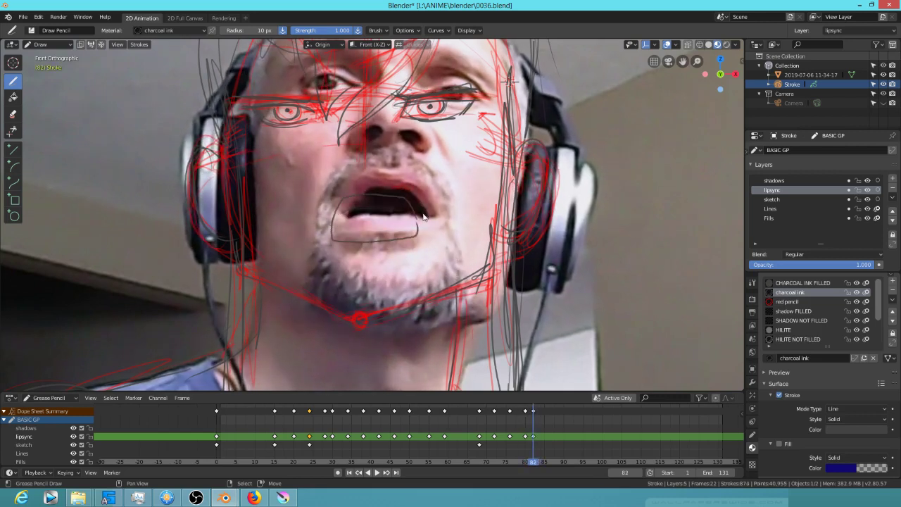
Delete the lipsync keyframe at frame 80
key(Left)
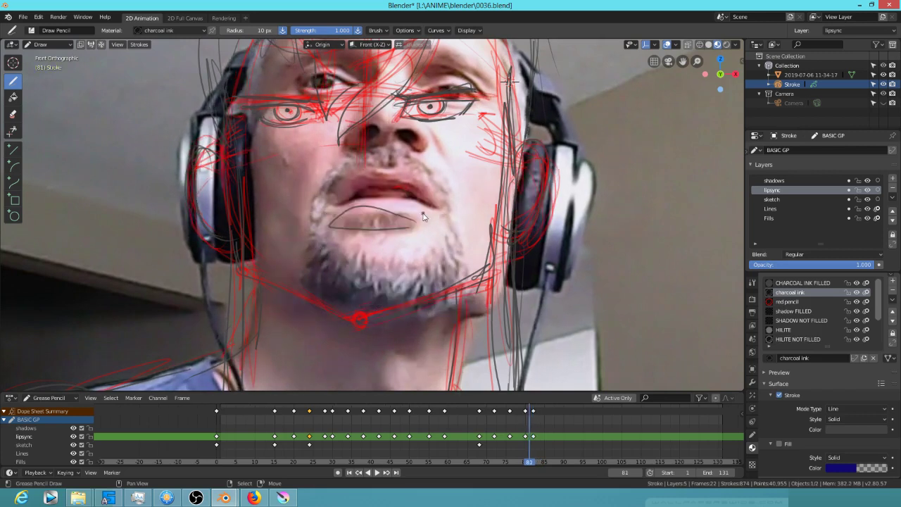
click(525, 437)
right_click(525, 437)
click(526, 437)
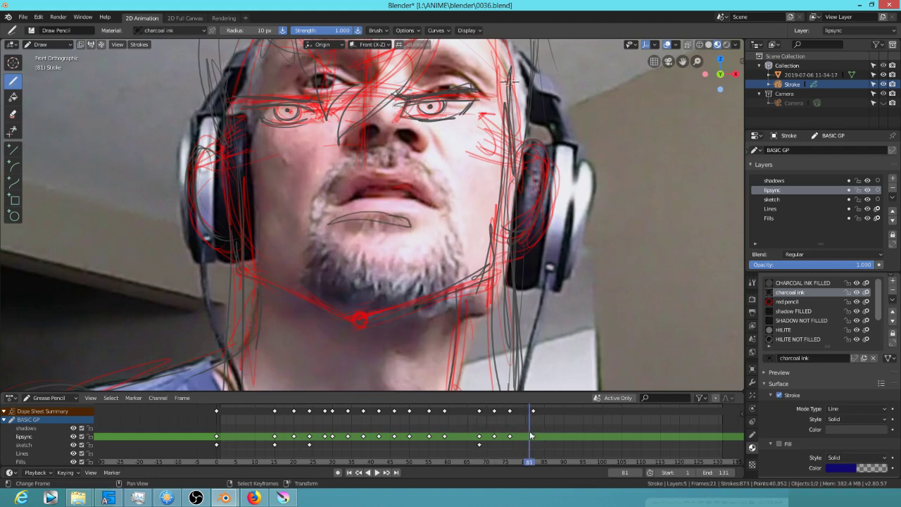
Compare the poses between frames 81 and 86 and draw a thin, nearly flat closed mouth line at frame 86
key(Right)
key(Right)
key(Right)
key(Right)
key(Right)
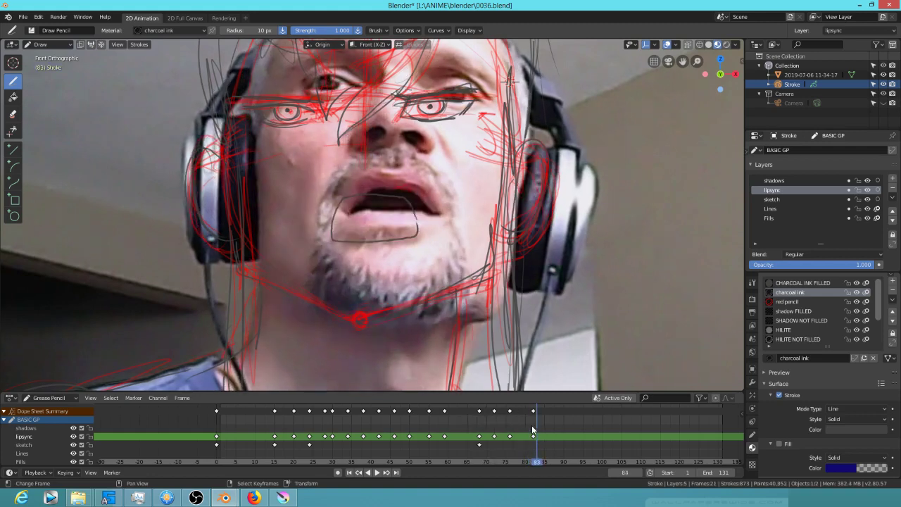
key(Left)
key(Left)
key(Left)
key(Left)
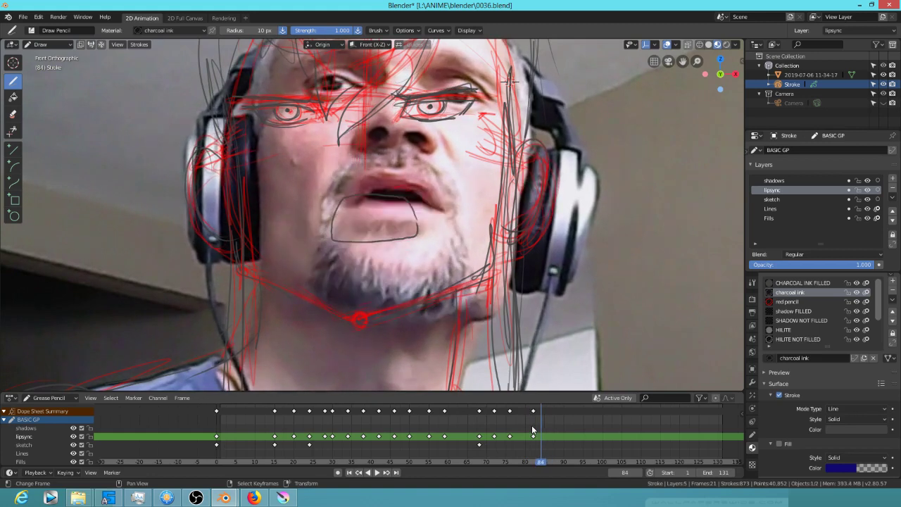
key(Right)
key(Right)
key(Right)
key(Right)
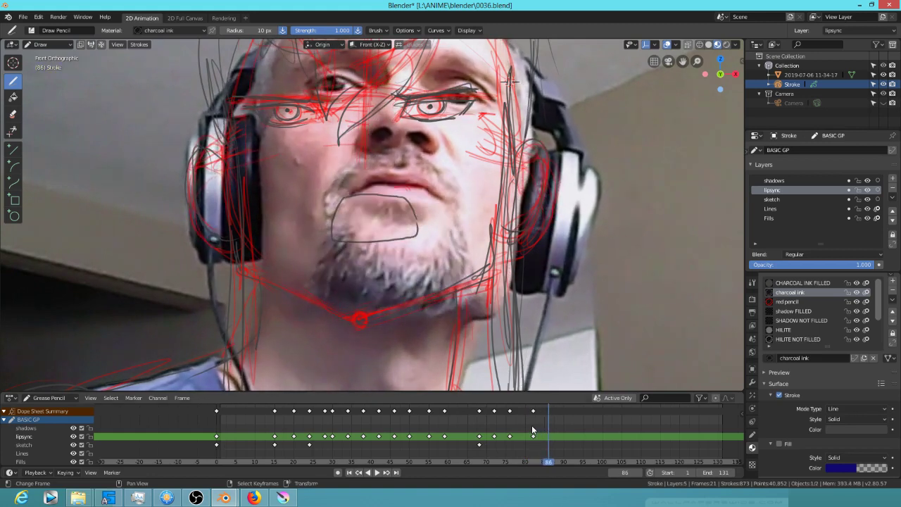
drag(333, 227, 415, 225)
Draw an open mouth with an arched upper lip and curved lower lip at frame 90
key(Right)
key(Right)
key(Right)
key(Right)
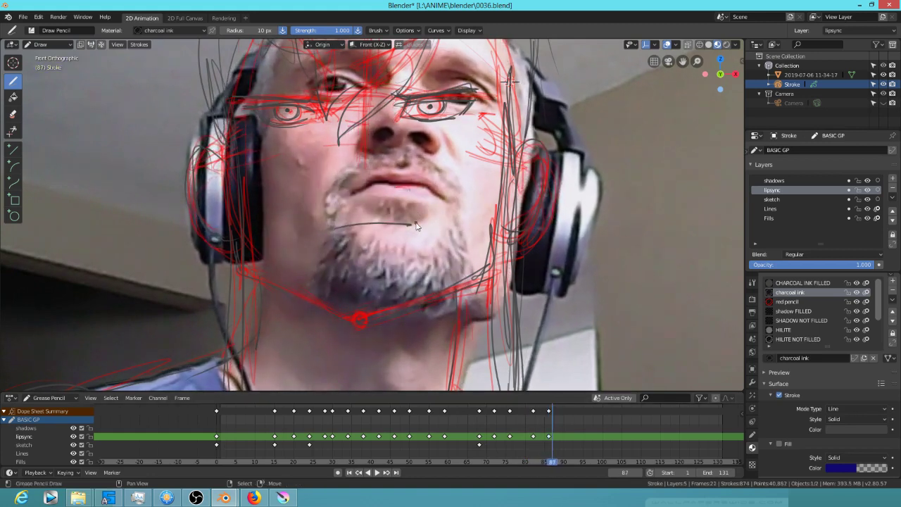
mouse_move(408, 226)
mouse_down()
mouse_move(329, 227)
mouse_move(408, 229)
mouse_up()
Draw a wide, nearly flat closed mouth line at frame 94
key(Right)
key(Right)
key(Right)
key(Right)
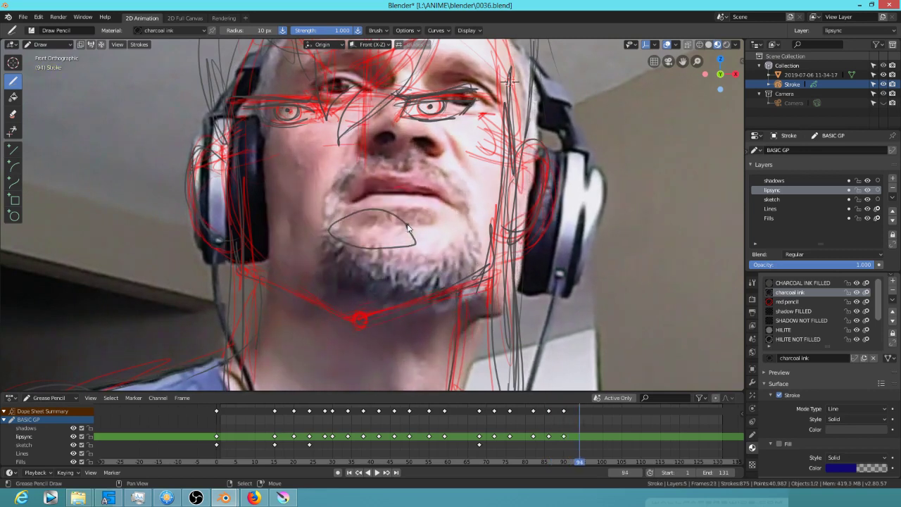
drag(324, 232, 431, 234)
Review the poses after frame 94 and draw an arched, frowning mouth line at frame 102
key(Right)
key(Right)
key(Right)
key(Right)
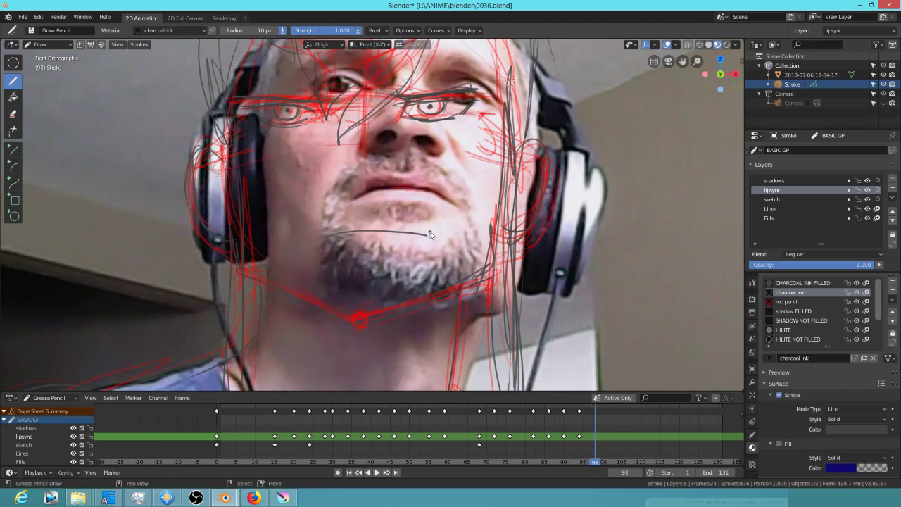
key(Right)
key(Right)
key(Right)
key(Right)
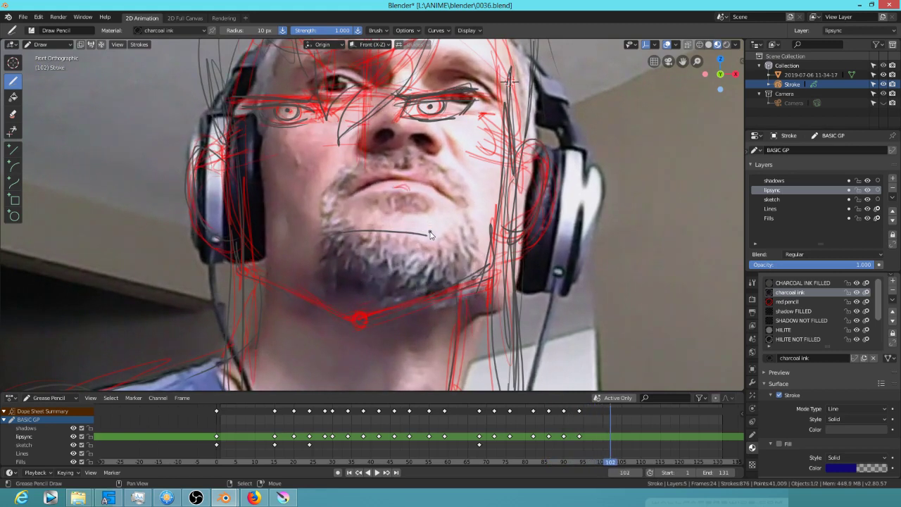
key(Right)
drag(417, 227, 321, 213)
Step through the frames up to 111 and switch the viewport to solid shading to hide the video reference
key(Right)
key(Right)
key(Right)
key(Right)
key(Right)
key(Right)
key(Right)
key(Right)
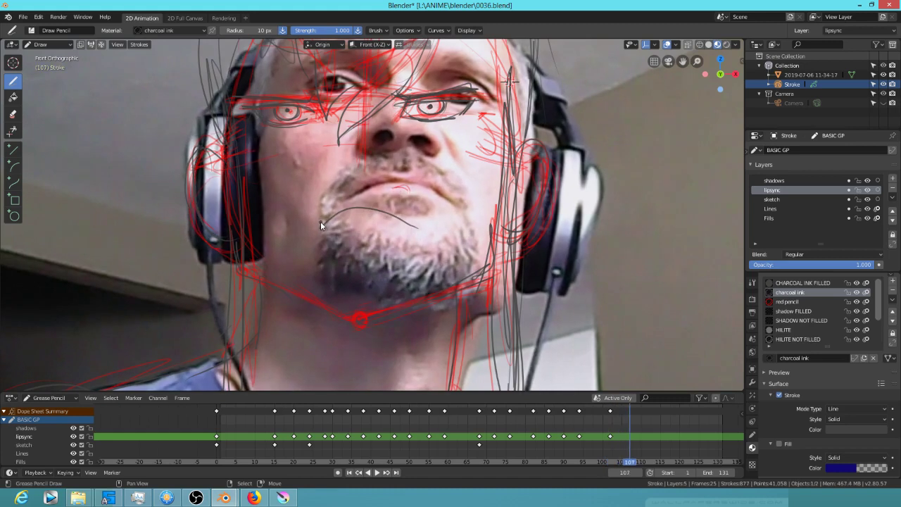
click(708, 44)
scroll(455, 194, down, 2)
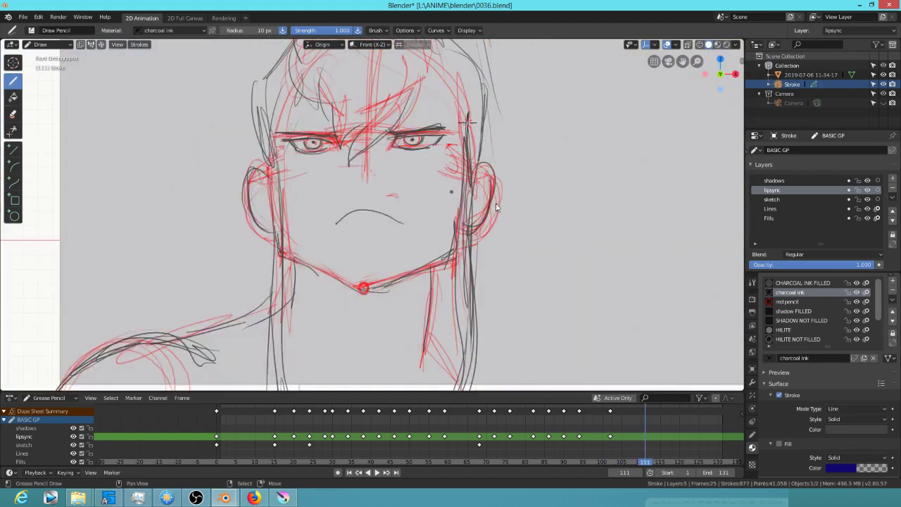
Play back the lip-sync animation from the start and scrub to frame 28
click(580, 427)
key(space)
drag(579, 426, 164, 428)
key(space)
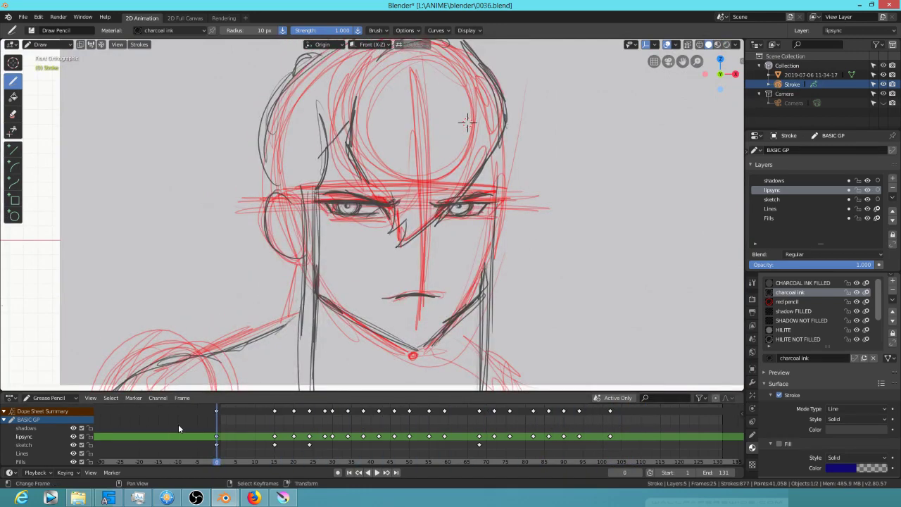
key(space)
mouse_move(280, 429)
mouse_down()
mouse_move(322, 431)
mouse_move(330, 434)
mouse_move(325, 440)
mouse_up()
key(space)
Compare the mouth at frame 24 and draw a half-moon open mouth beside the "A" note at frame 28
scroll(401, 298, down, 1)
scroll(402, 298, up, 7)
shift+middle_drag(470, 298, 533, 131)
scroll(529, 145, down, 4)
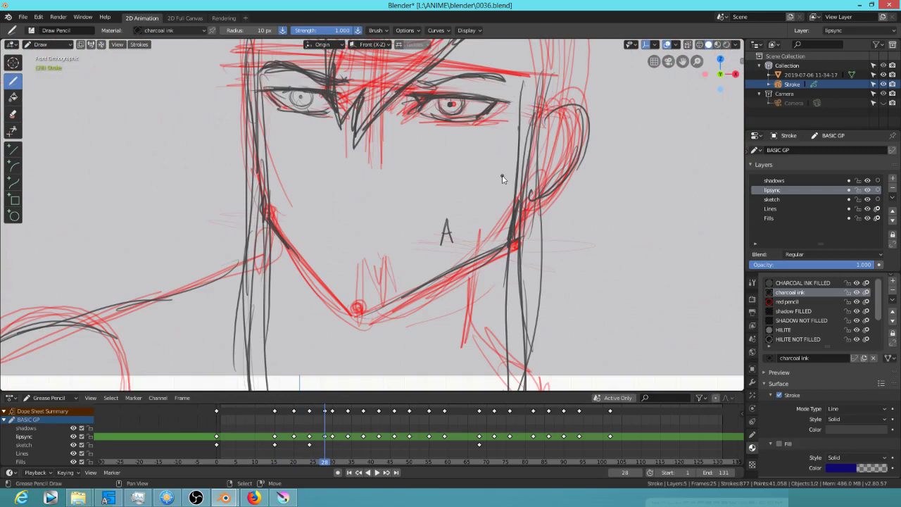
key(Down)
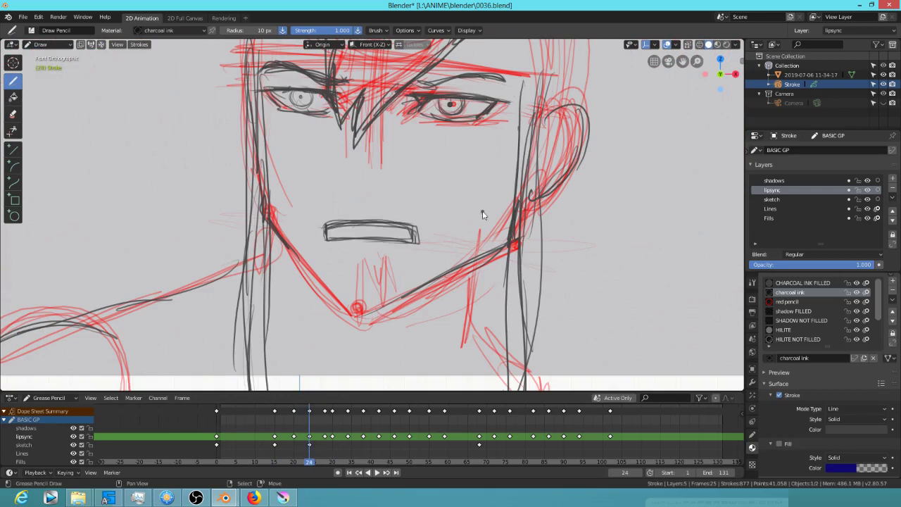
key(Up)
key(Down)
key(Up)
mouse_move(385, 224)
mouse_down()
mouse_move(341, 228)
mouse_move(395, 236)
mouse_move(354, 218)
mouse_move(335, 235)
mouse_up()
drag(337, 231, 398, 236)
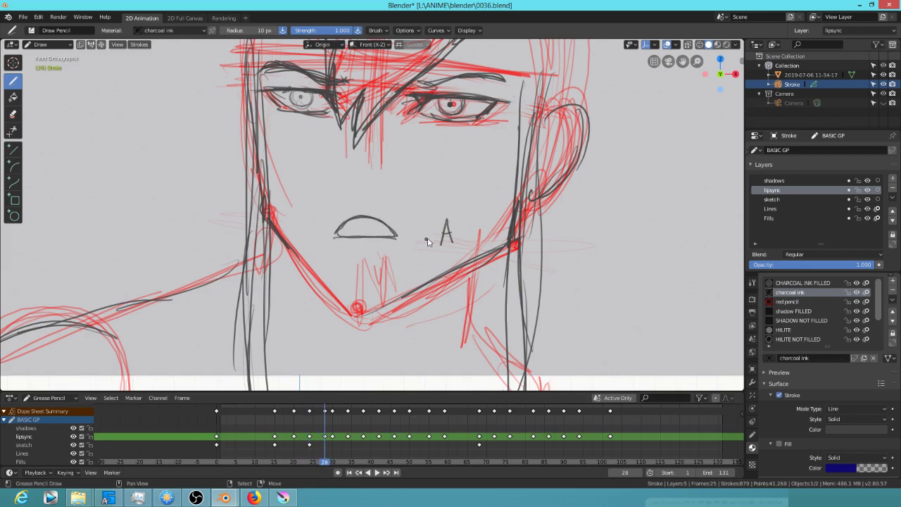
Compare the mouth at frame 28 with the next keyframe and draw the mouth shape at frame 30
key(Up)
middle_drag(423, 210, 345, 230)
key(Down)
key(Up)
mouse_move(308, 239)
mouse_down()
mouse_move(383, 240)
mouse_move(309, 238)
mouse_up()
Sketch a sneering mouth with a wavy upper lip beside the "sneer" note at frame 34 and erase its stray strokes
key(Up)
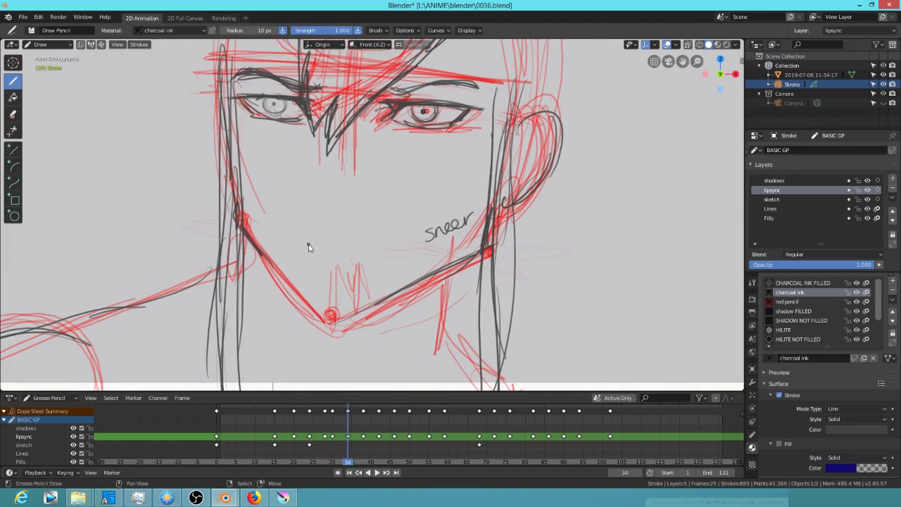
key(Down)
key(Up)
mouse_move(295, 243)
mouse_down()
mouse_move(332, 226)
mouse_move(386, 240)
mouse_up()
mouse_move(296, 238)
mouse_down()
mouse_move(342, 225)
mouse_move(385, 241)
mouse_up()
drag(322, 241, 372, 249)
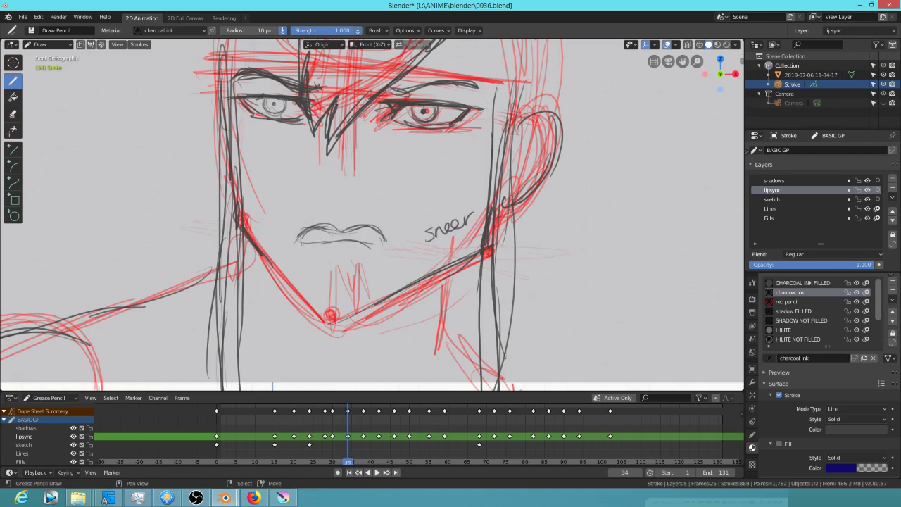
mouse_move(307, 244)
mouse_down()
mouse_move(349, 239)
mouse_move(390, 250)
mouse_up()
mouse_move(297, 246)
mouse_down()
mouse_move(337, 227)
mouse_move(383, 242)
mouse_up()
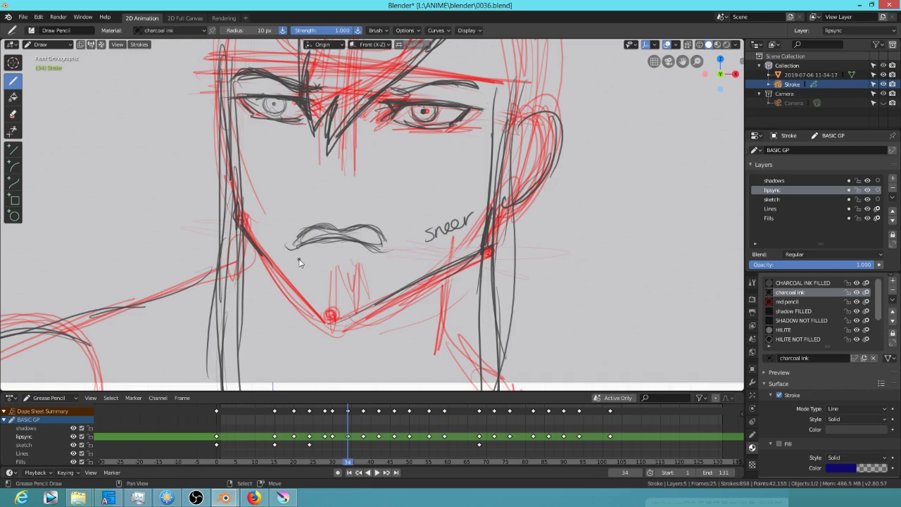
mouse_move(297, 258)
ctrl+mouse_down()
mouse_move(291, 246)
mouse_move(314, 258)
mouse_move(399, 254)
ctrl+mouse_up()
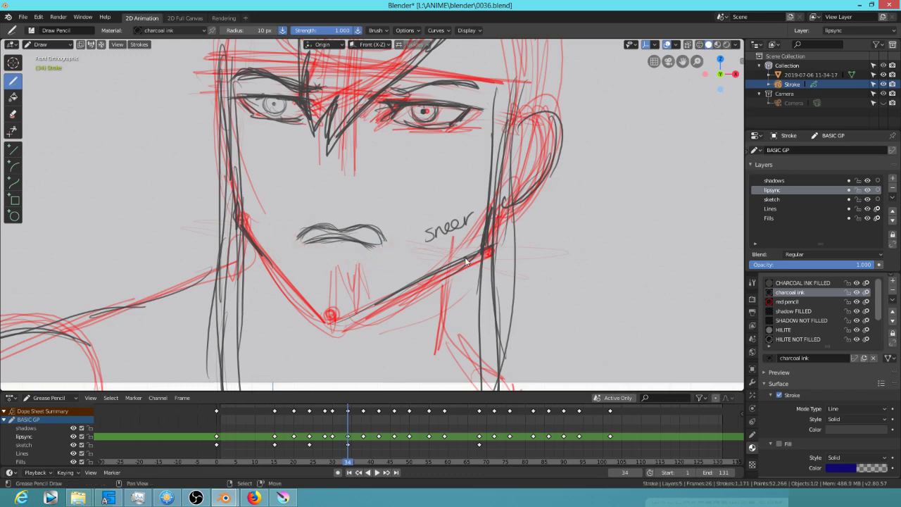
Draw a stroke at the frame 38 "open" note and sketch a slightly arched closed mouth beside the "pursed" note at frame 42
key(Up)
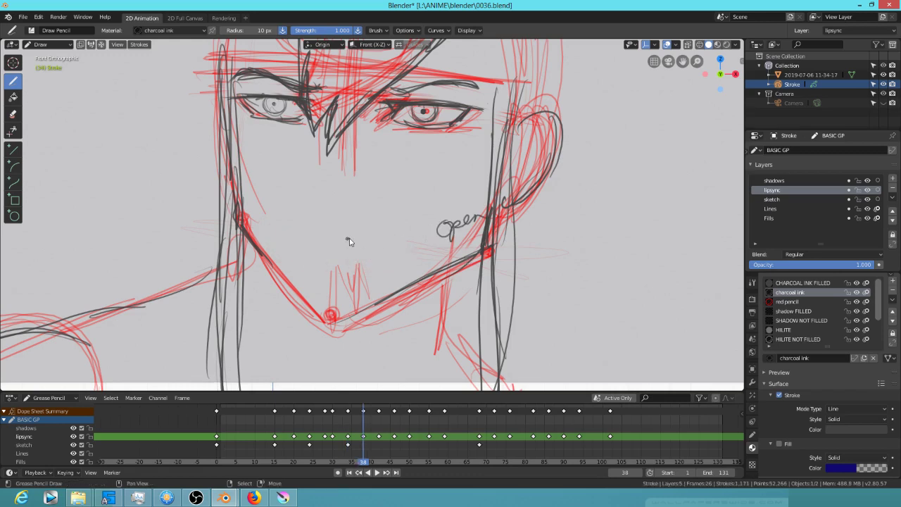
drag(357, 239, 352, 238)
key(Up)
drag(304, 242, 374, 248)
drag(298, 249, 387, 245)
mouse_move(305, 244)
mouse_down()
mouse_move(387, 244)
mouse_move(303, 246)
mouse_move(343, 239)
mouse_move(337, 234)
mouse_move(373, 245)
mouse_up()
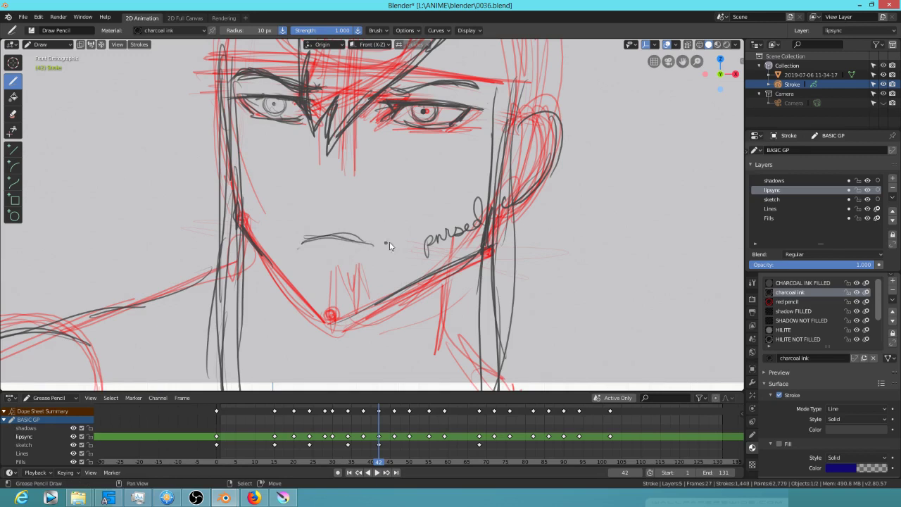
Compare the mouth shapes on the keyframes around frame 46, going back to the sneering mouth at frame 34
key(Up)
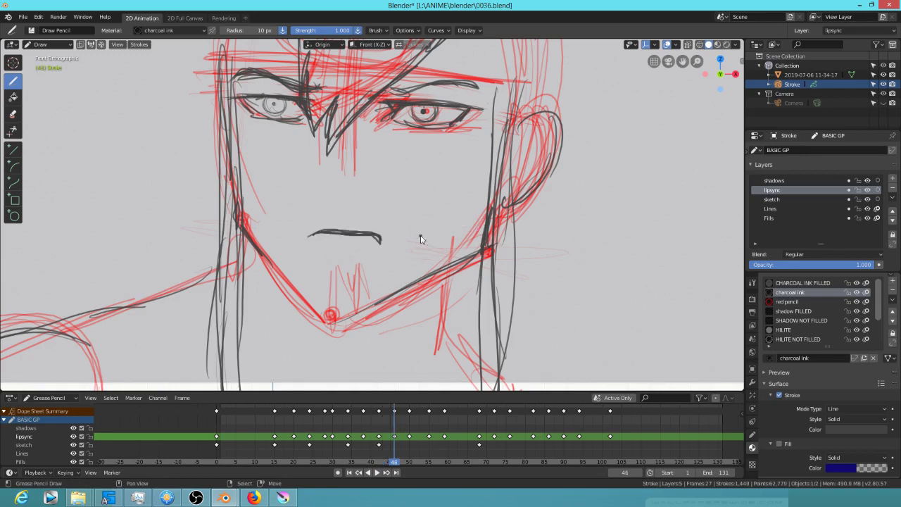
key(Up)
key(Down)
key(Down)
key(Up)
key(Up)
key(Down)
key(Down)
key(Down)
key(Down)
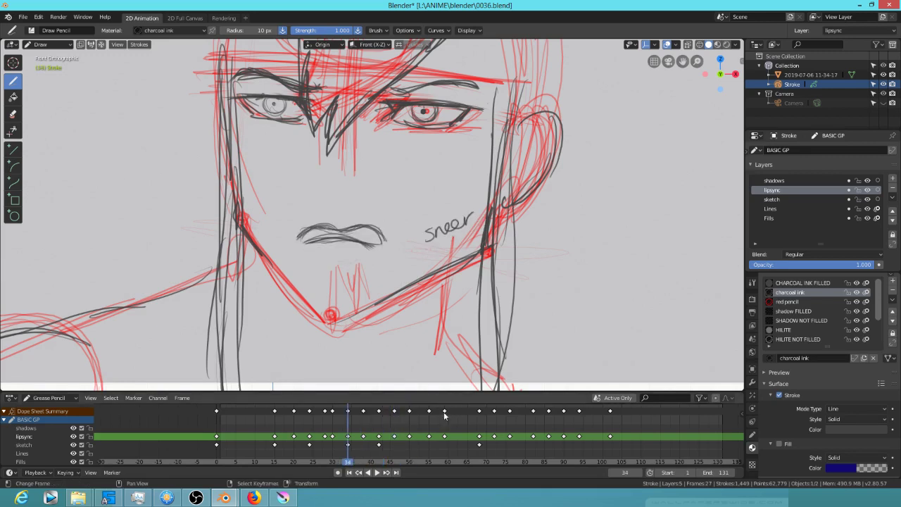
Delete the lipsync keyframe at frame 50 that holds only the "sneer" note
drag(364, 459, 406, 458)
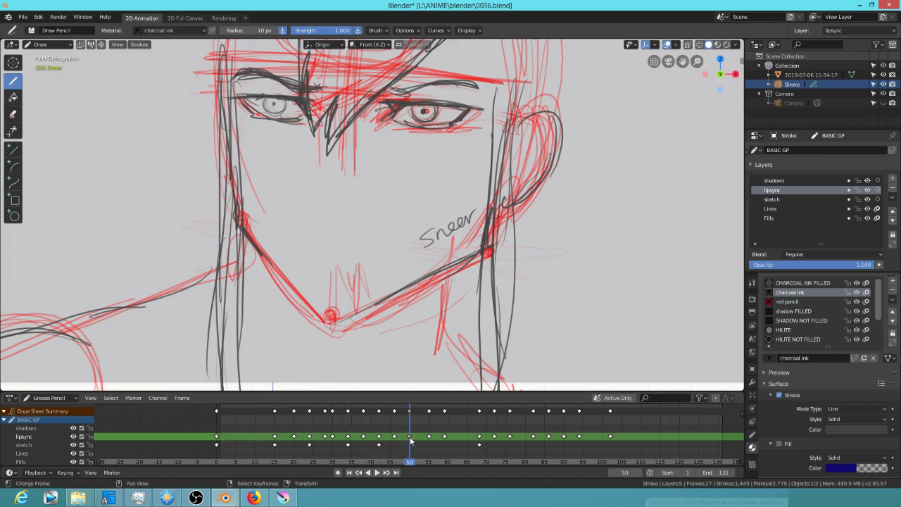
key(x)
click(410, 436)
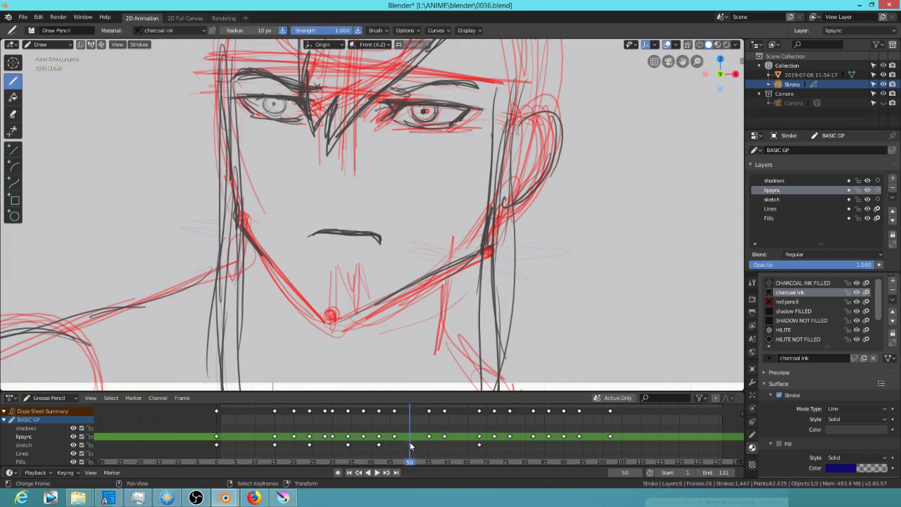
Duplicate the lipsync sneer keyframe from frame 34 to frame 50
click(347, 434)
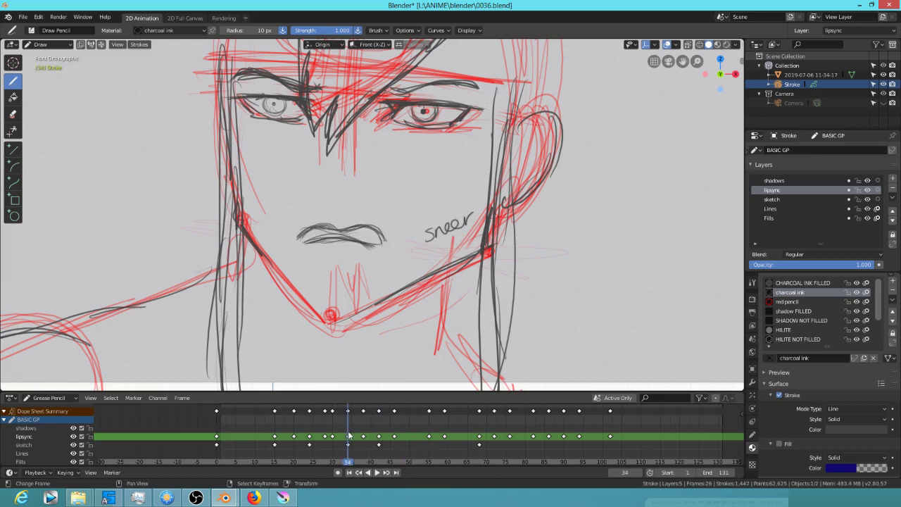
click(348, 437)
drag(349, 440, 411, 442)
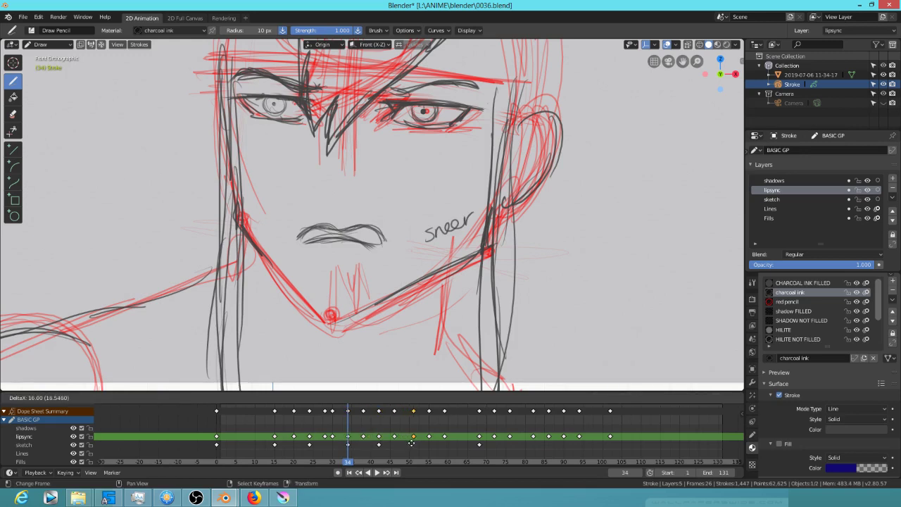
click(408, 444)
click(408, 445)
click(411, 444)
Erase the oval mouth at frame 55 and sketch a wide, boxy open mouth with a slightly arched upper lip
key(Up)
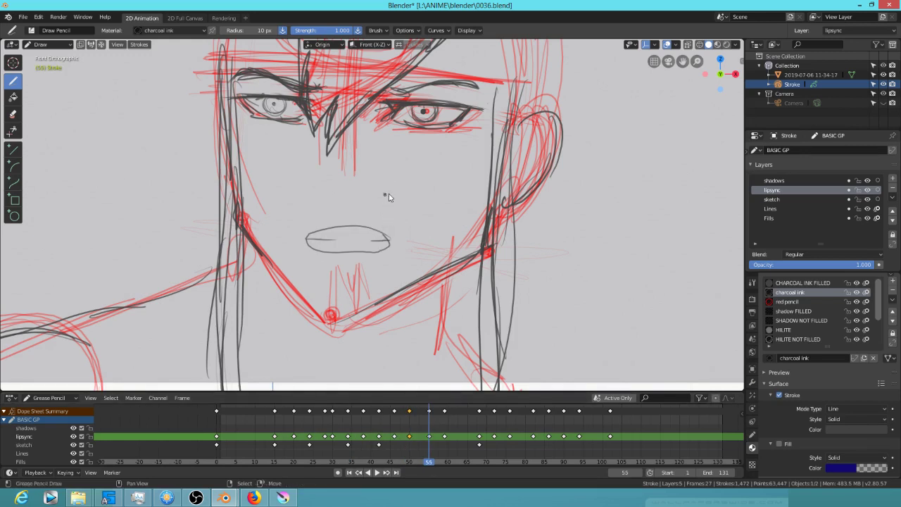
mouse_move(398, 224)
ctrl+right_down()
mouse_move(346, 209)
mouse_move(405, 232)
ctrl+right_up()
ctrl+alt+drag(403, 229, 400, 224)
drag(311, 233, 396, 240)
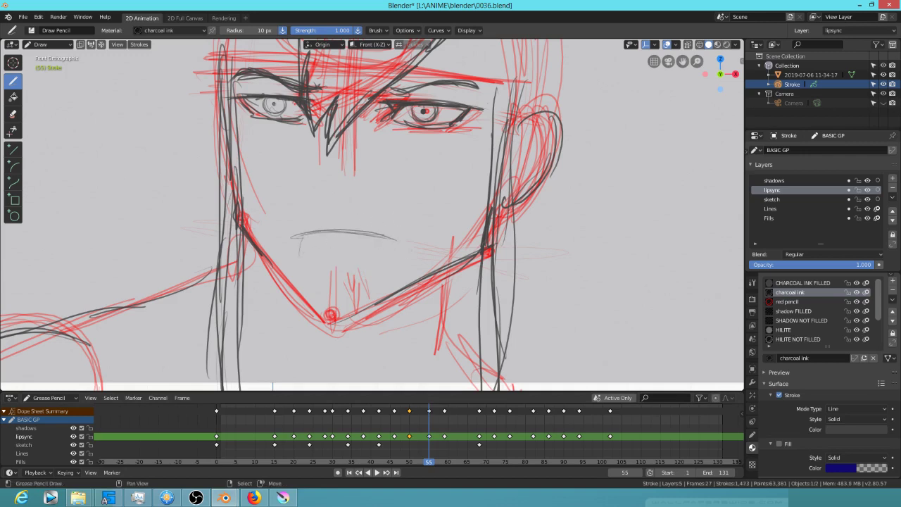
mouse_move(374, 254)
mouse_down()
mouse_move(300, 256)
mouse_move(397, 256)
mouse_up()
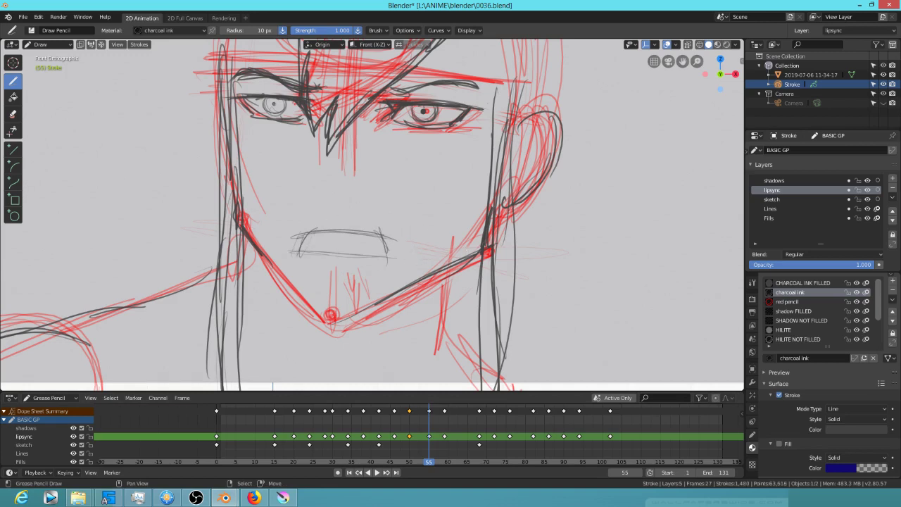
drag(298, 237, 397, 244)
drag(298, 245, 322, 242)
drag(389, 257, 318, 255)
Redraw the closed mouth at frame 59 as a wider, slightly arched line
key(Up)
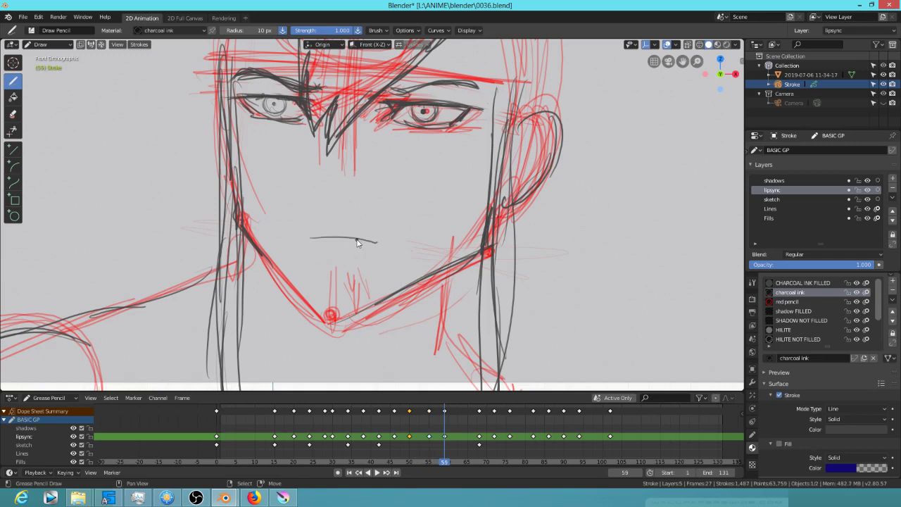
drag(304, 245, 375, 240)
key(Up)
key(Down)
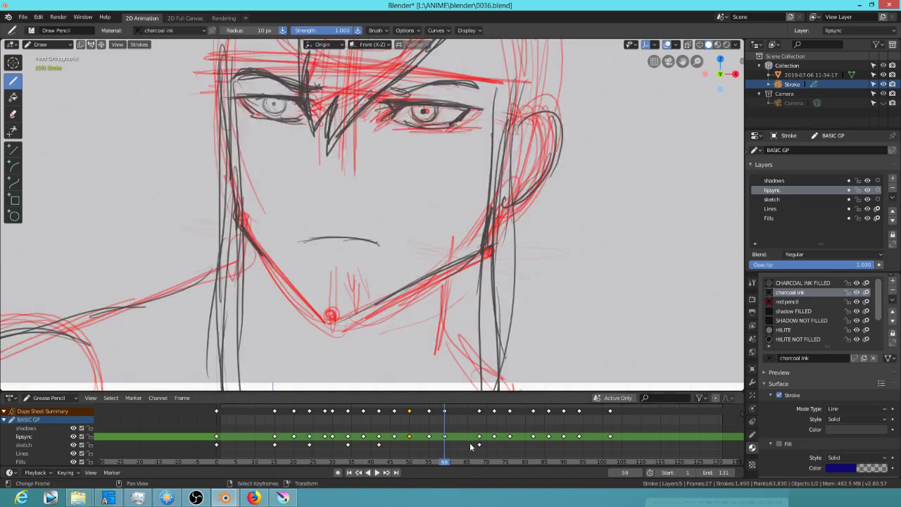
Compare the mouths at frames 68 and 72 and touch up the small oval mouth at frame 72
key(Up)
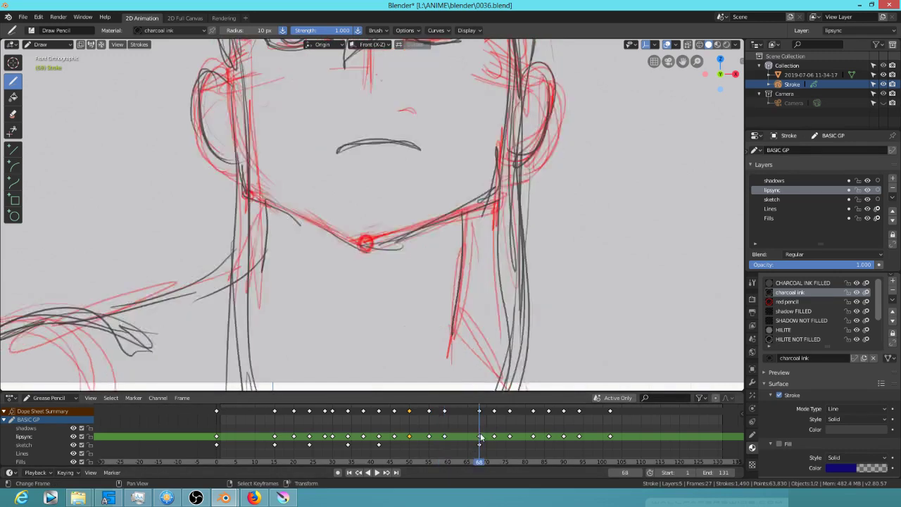
scroll(459, 288, down, 4)
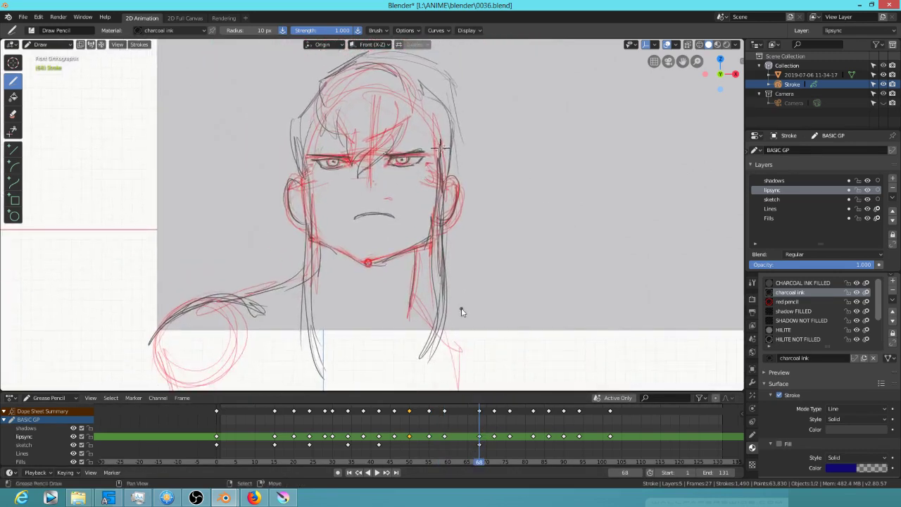
key(Up)
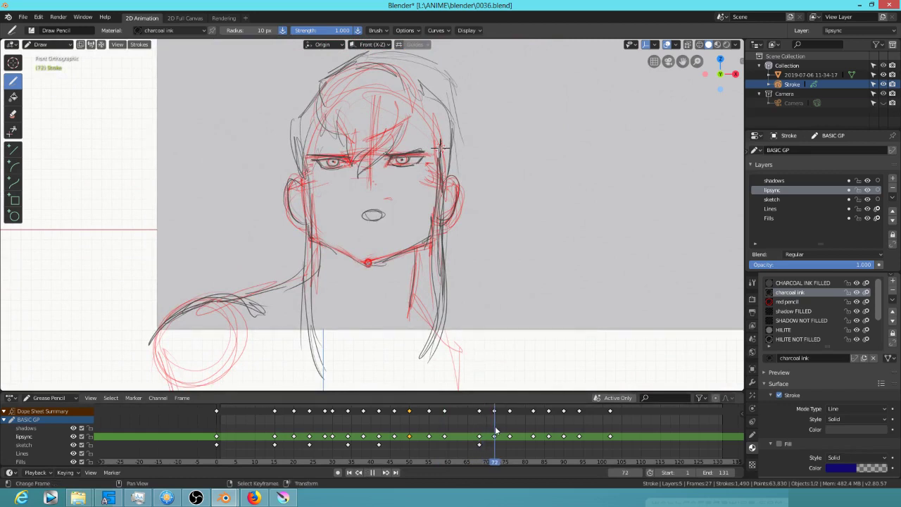
scroll(418, 232, up, 4)
key(Down)
key(Up)
mouse_move(385, 211)
mouse_down()
mouse_move(355, 203)
mouse_move(384, 213)
mouse_move(369, 204)
mouse_move(346, 225)
mouse_move(352, 208)
mouse_move(326, 224)
mouse_move(386, 221)
mouse_up()
Sketch a narrow, arched open mouth with rounded corners at frame 76
key(Up)
mouse_move(370, 223)
mouse_down()
mouse_move(408, 226)
mouse_move(415, 216)
mouse_up()
mouse_move(414, 218)
mouse_down()
mouse_move(392, 209)
mouse_move(332, 222)
mouse_move(419, 221)
mouse_up()
drag(417, 223, 407, 211)
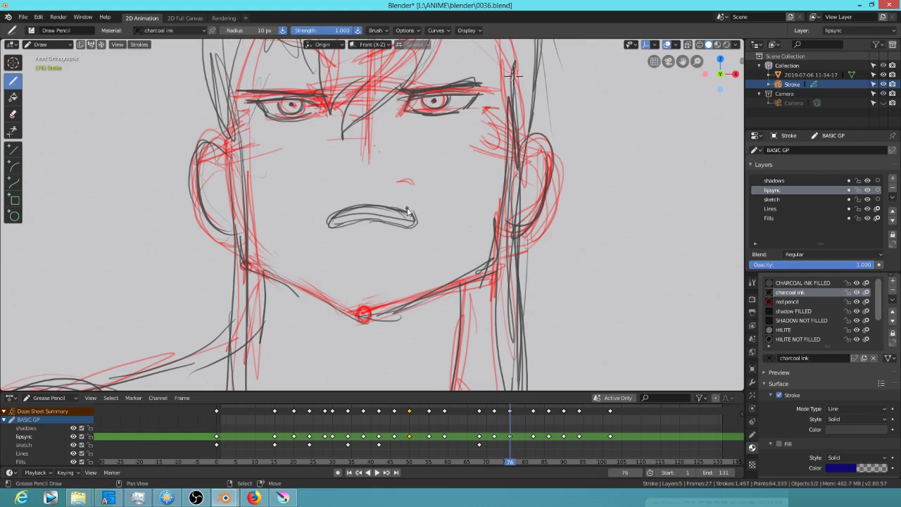
Erase the wide-open mouth at frame 82 and sketch a rougher trapezoid mouth with darker upper lip and side lines
key(Up)
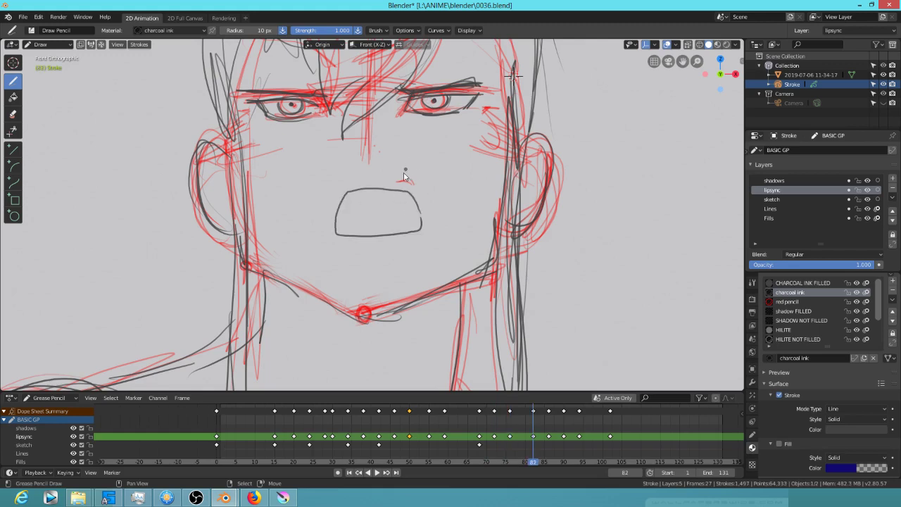
mouse_move(422, 181)
ctrl+alt+mouse_down()
mouse_move(328, 187)
mouse_move(383, 188)
ctrl+alt+mouse_up()
mouse_move(321, 200)
mouse_down()
mouse_move(416, 188)
mouse_move(329, 221)
mouse_move(325, 245)
mouse_up()
drag(392, 194, 420, 222)
mouse_move(339, 200)
mouse_down()
mouse_move(403, 197)
mouse_move(326, 229)
mouse_move(396, 197)
mouse_move(408, 225)
mouse_move(326, 237)
mouse_move(413, 230)
mouse_up()
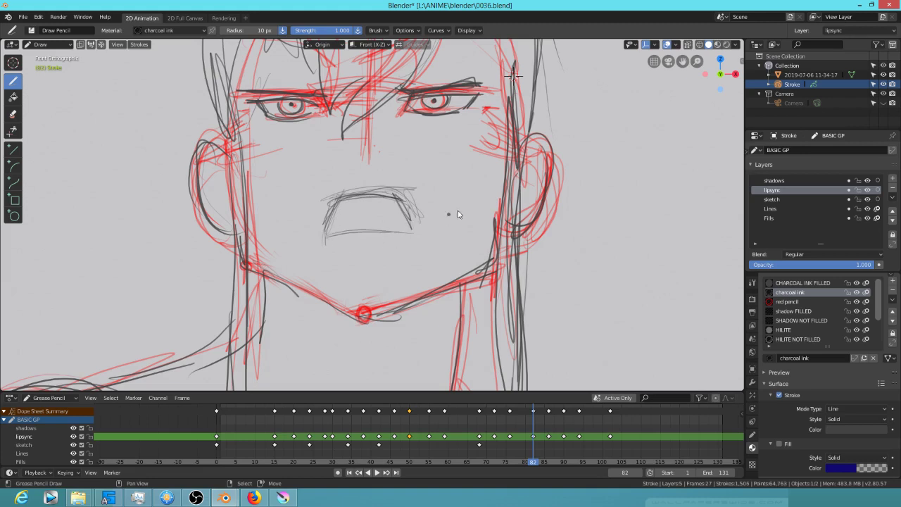
mouse_move(400, 197)
mouse_down()
mouse_move(333, 202)
mouse_move(325, 243)
mouse_move(412, 231)
mouse_up()
drag(400, 190, 383, 194)
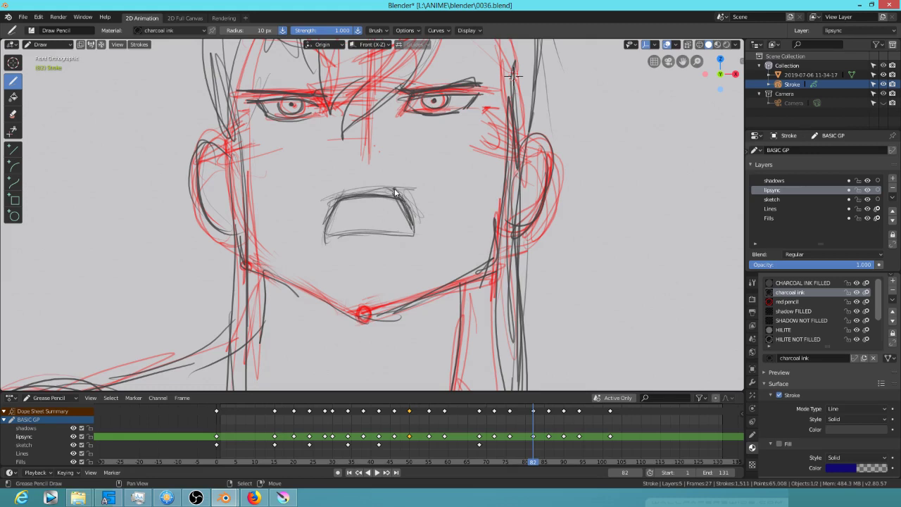
Switch to the back view, hide the video reference object, and strengthen the outline of the frame 82 mouth to balance its shape
key(ctrl+KP_1)
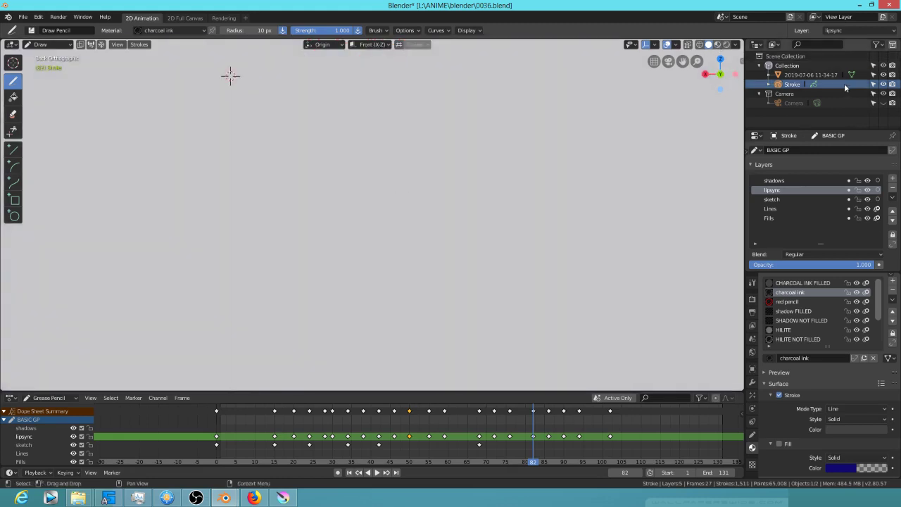
click(883, 76)
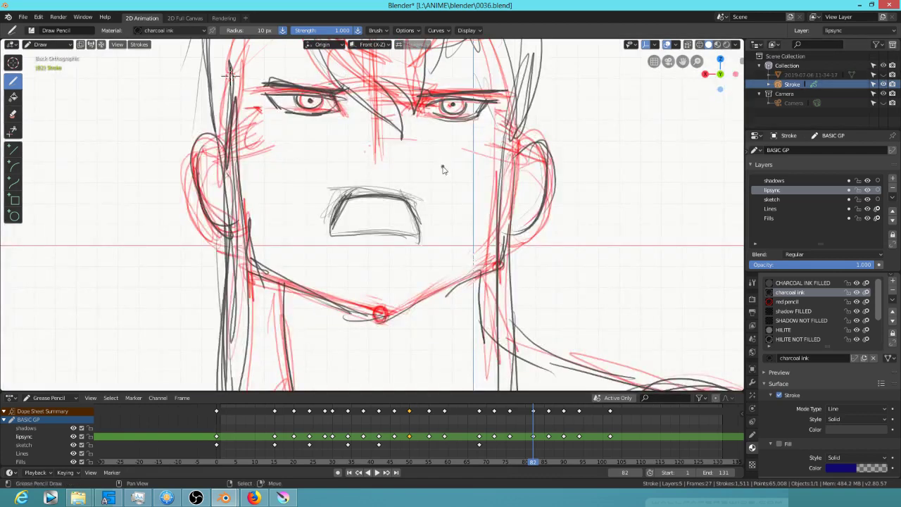
drag(376, 195, 406, 198)
mouse_move(344, 199)
mouse_down()
mouse_move(410, 198)
mouse_move(325, 231)
mouse_move(409, 237)
mouse_up()
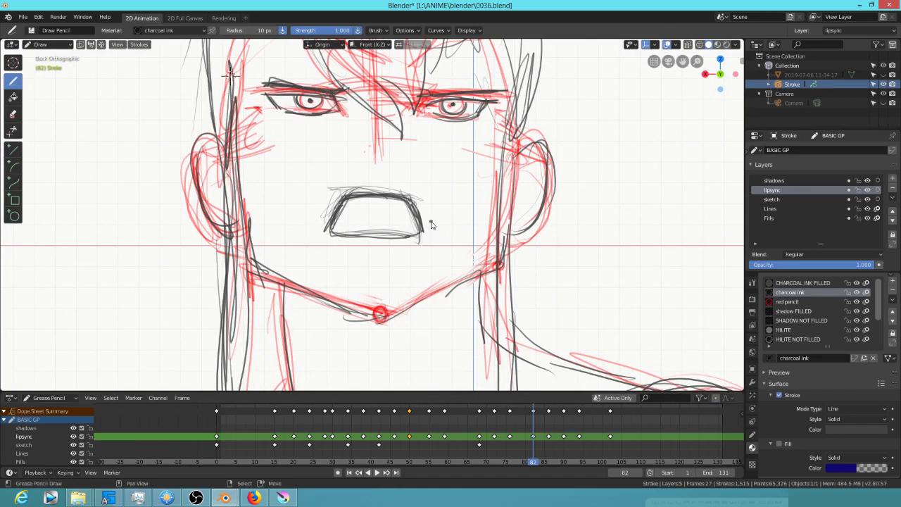
Compare the frame 86 mouth with the previous keyframe and redraw it as a wider closed line
key(Up)
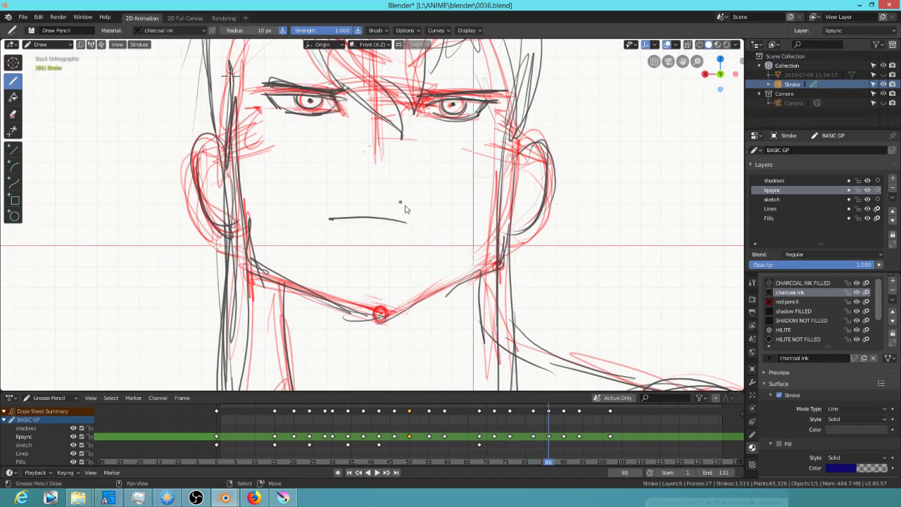
key(ctrl+z)
key(Down)
key(Up)
key(Down)
key(Up)
drag(321, 227, 434, 225)
Erase the half-oval mouth at frame 90 and sketch a new open mouth, refining it from the front view
key(Up)
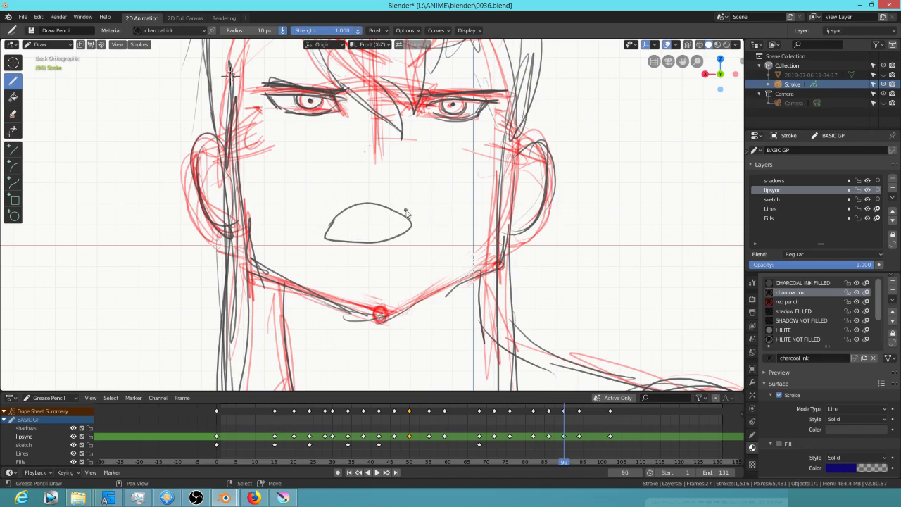
ctrl+drag(409, 205, 314, 243)
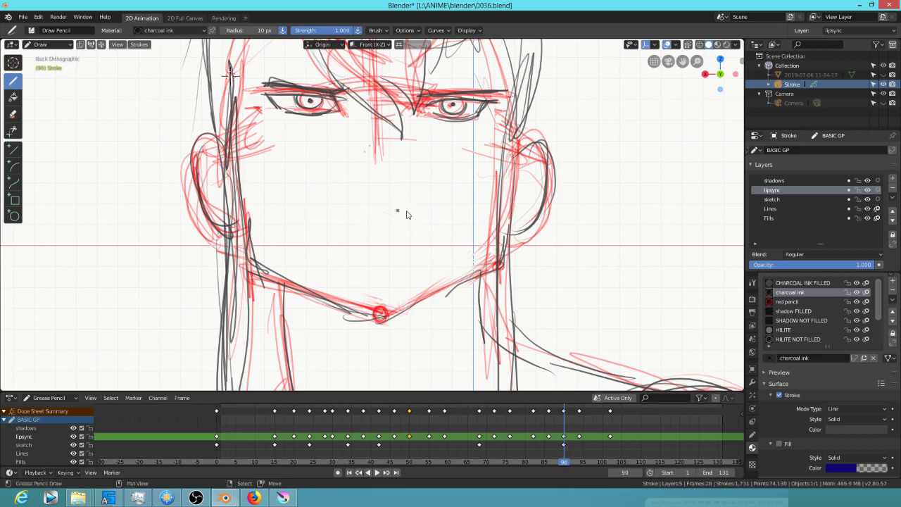
key(Down)
key(Up)
drag(419, 224, 332, 228)
mouse_move(380, 210)
mouse_down()
mouse_move(423, 227)
mouse_move(339, 218)
mouse_move(339, 241)
mouse_move(377, 210)
mouse_move(403, 239)
mouse_up()
key(KP_1)
mouse_move(326, 217)
mouse_down()
mouse_move(384, 213)
mouse_move(327, 244)
mouse_move(408, 237)
mouse_up()
Erase the straight mouth line at frame 94 and sketch a thin, downturned mouth with several arched strokes
key(Up)
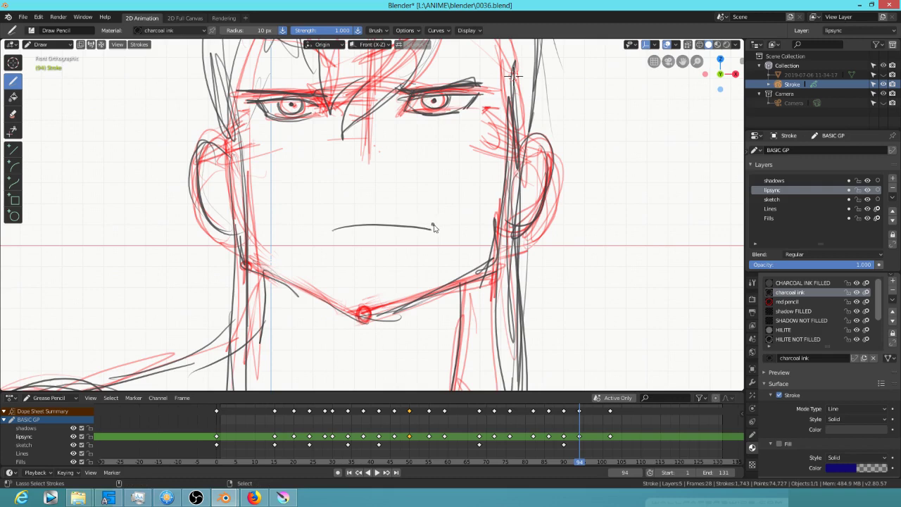
ctrl+drag(425, 229, 416, 211)
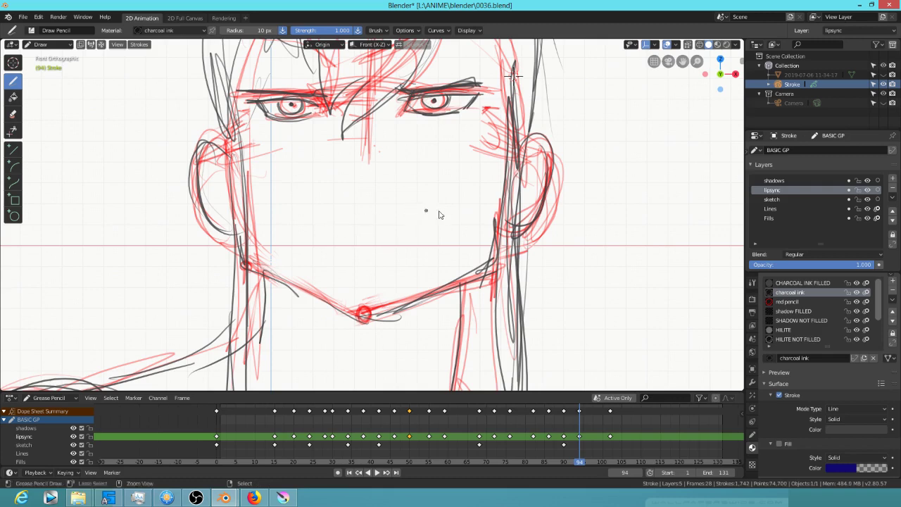
mouse_move(320, 235)
mouse_down()
mouse_move(387, 228)
mouse_move(357, 228)
mouse_move(418, 240)
mouse_up()
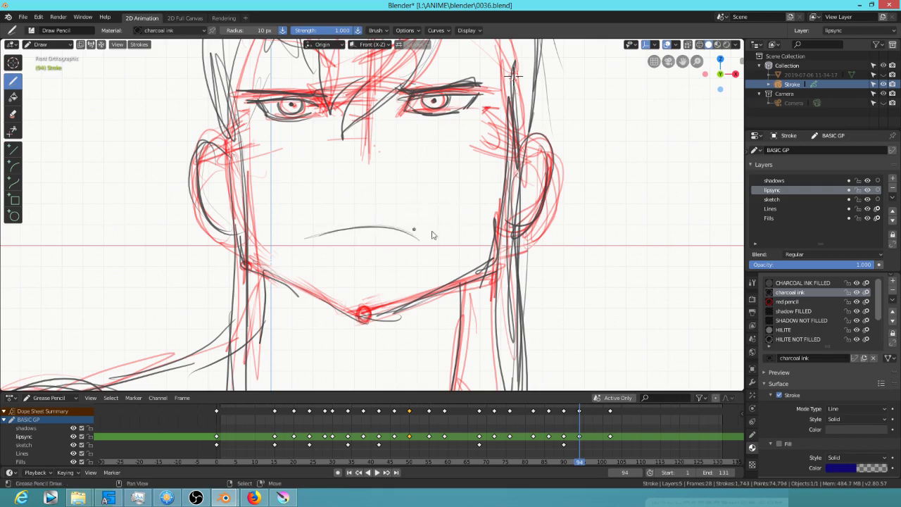
mouse_move(310, 236)
mouse_down()
mouse_move(400, 223)
mouse_move(419, 231)
mouse_up()
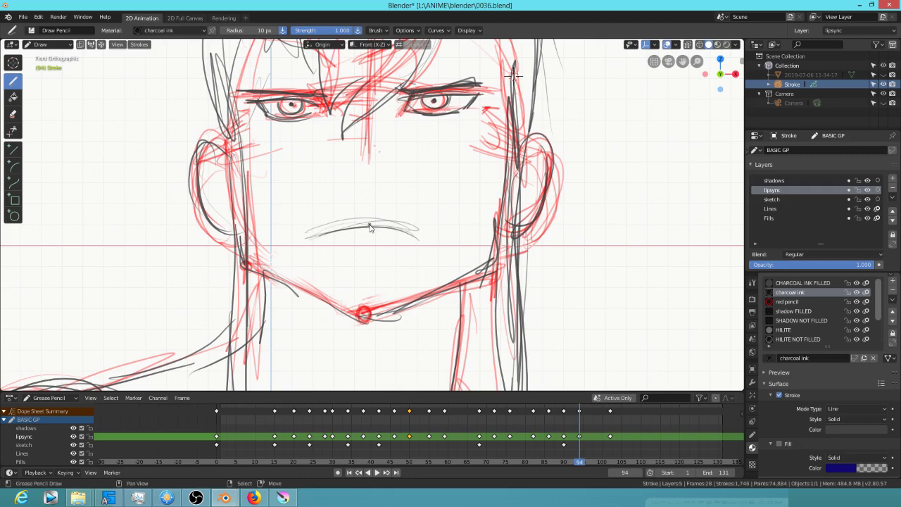
Undo the added frown strokes at frame 102 and draw a flatter, slightly arched closed mouth
key(Up)
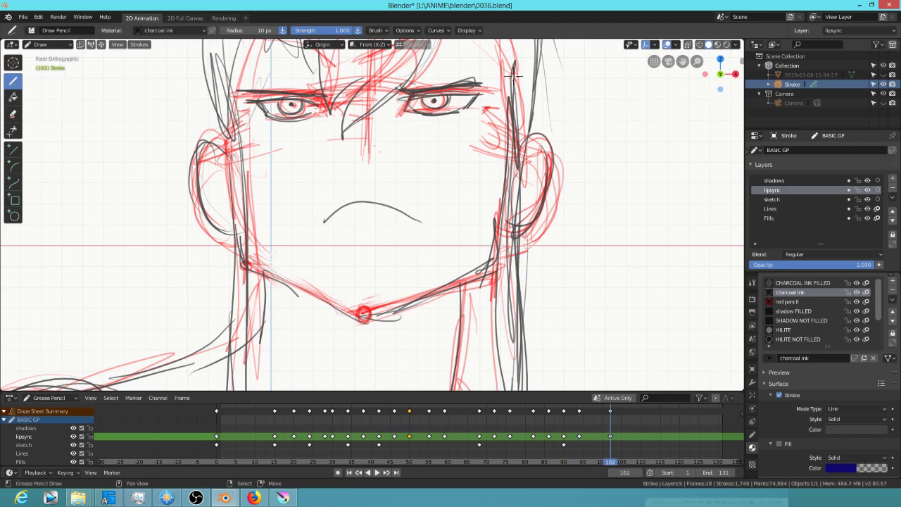
drag(417, 212, 311, 217)
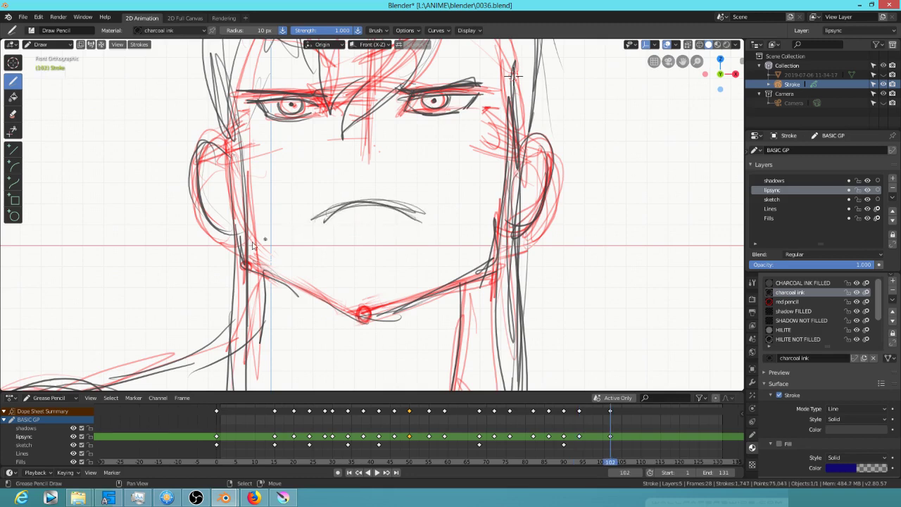
scroll(295, 238, down, 3)
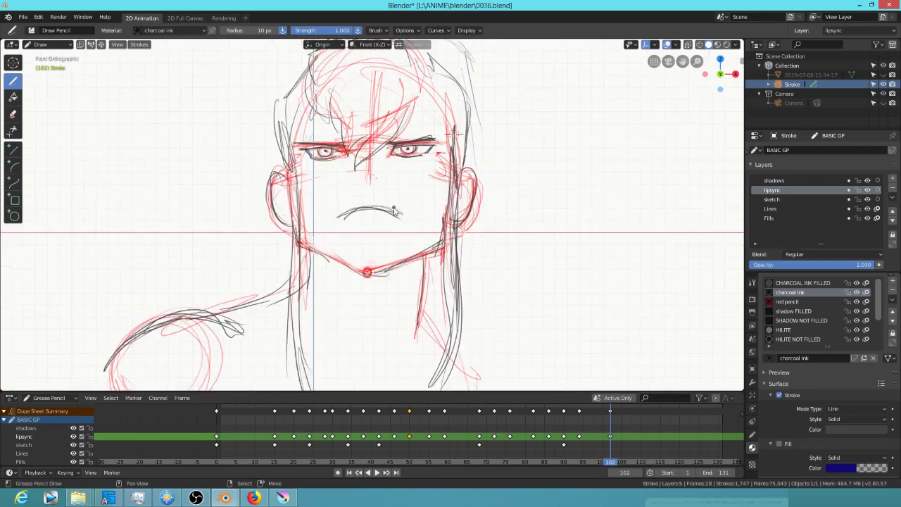
key(ctrl+z)
key(ctrl+z)
mouse_move(346, 216)
mouse_down()
mouse_move(399, 220)
mouse_move(333, 216)
mouse_up()
Compare the mouth at frame 102 with those on the preceding keyframes
key(Down)
key(Down)
key(Up)
key(Up)
key(Down)
key(Down)
key(Up)
key(Up)
key(Up)
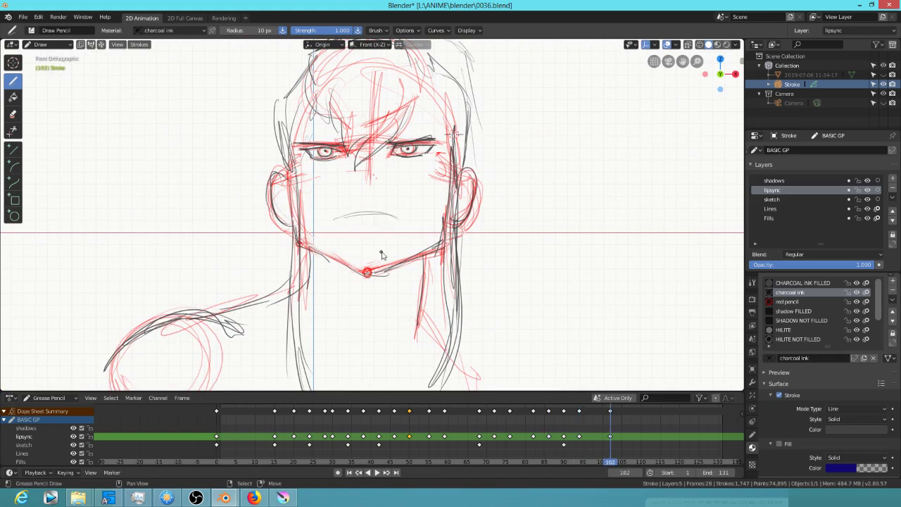
Activate the sketch layer and go to frame 65, shortly before the sketch keyframe at frame 68
key(Down)
click(800, 200)
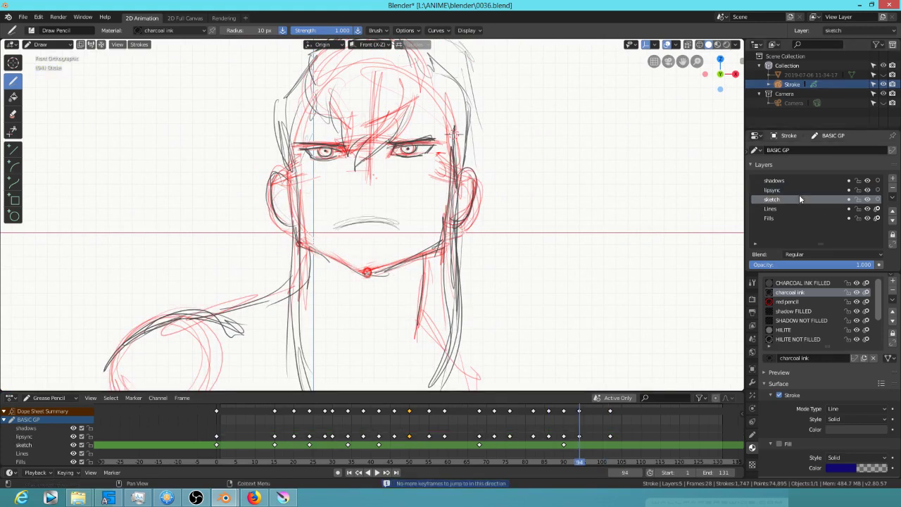
mouse_move(478, 450)
mouse_down()
mouse_move(467, 453)
mouse_move(489, 454)
mouse_move(479, 454)
mouse_up()
scroll(480, 454, up, 5)
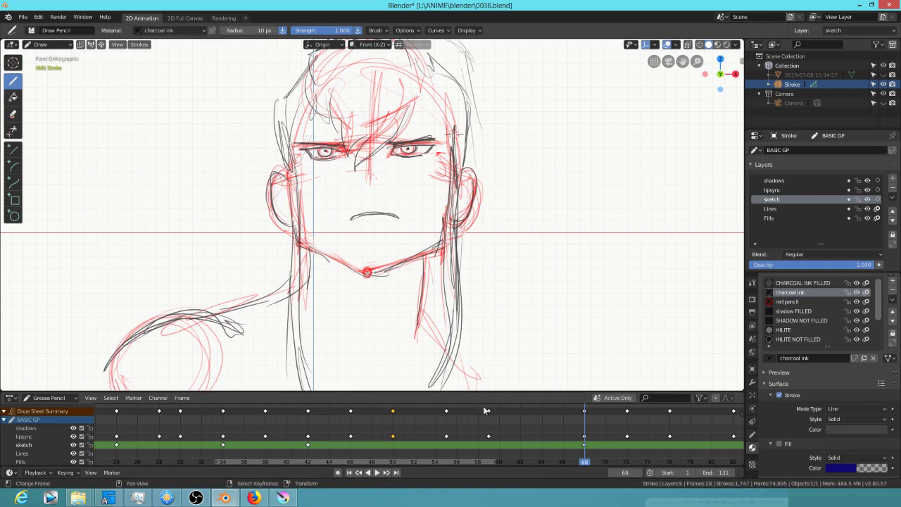
key(Up)
key(Up)
key(Down)
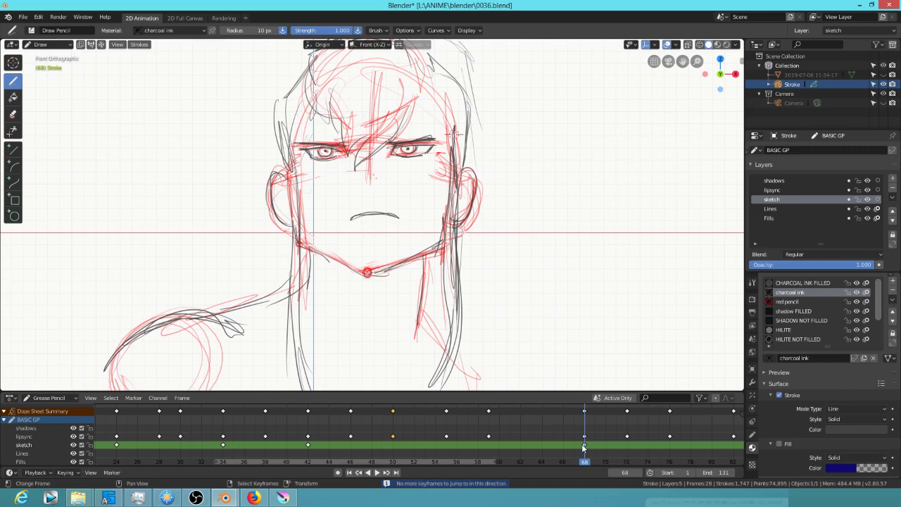
key(Left)
key(Left)
key(Left)
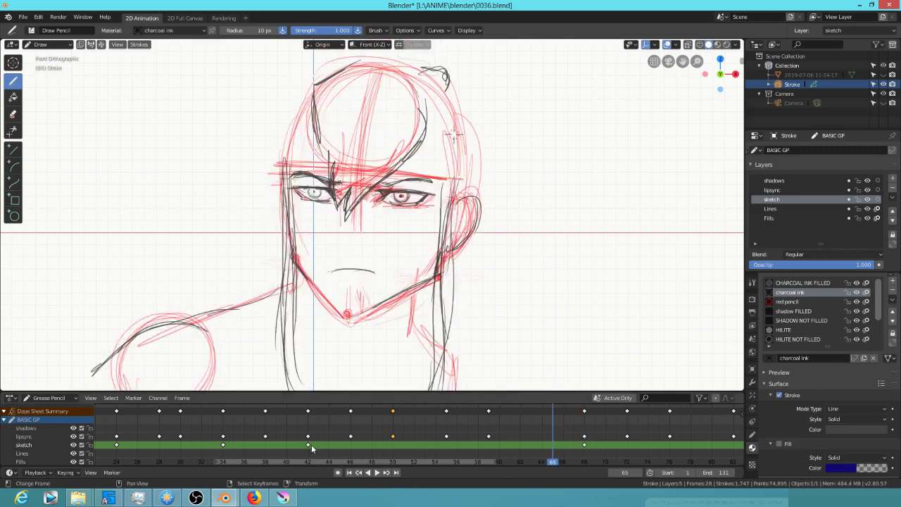
Duplicate the sketch keyframe from frame 42 to frame 65 and compare it with the head at frame 68
drag(310, 445, 561, 449)
key(Right)
key(Right)
key(Right)
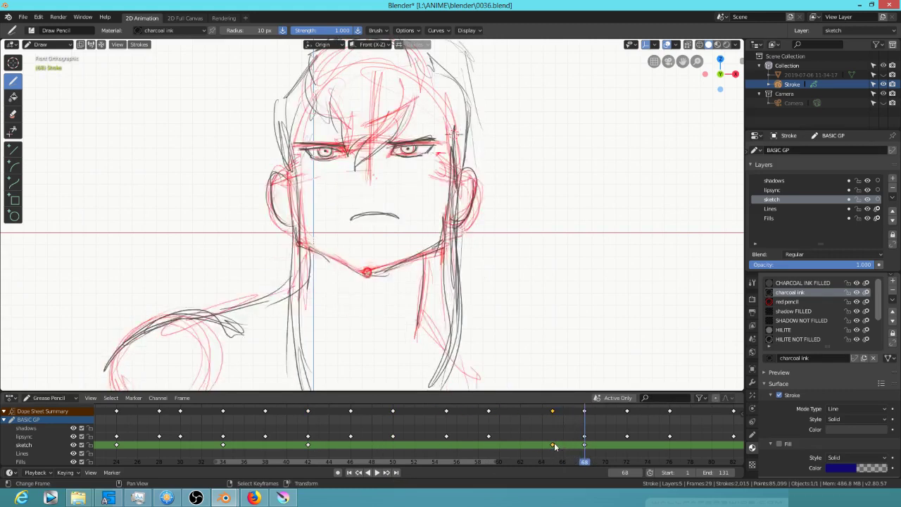
Move the duplicated sketch keyframe earlier to frame 62, checking the timing of the head turn into frame 68
drag(552, 444, 543, 446)
key(Left)
key(Left)
key(Left)
key(Right)
key(Right)
key(Right)
key(Left)
key(Left)
key(Left)
key(Left)
key(Left)
key(Left)
drag(542, 446, 523, 446)
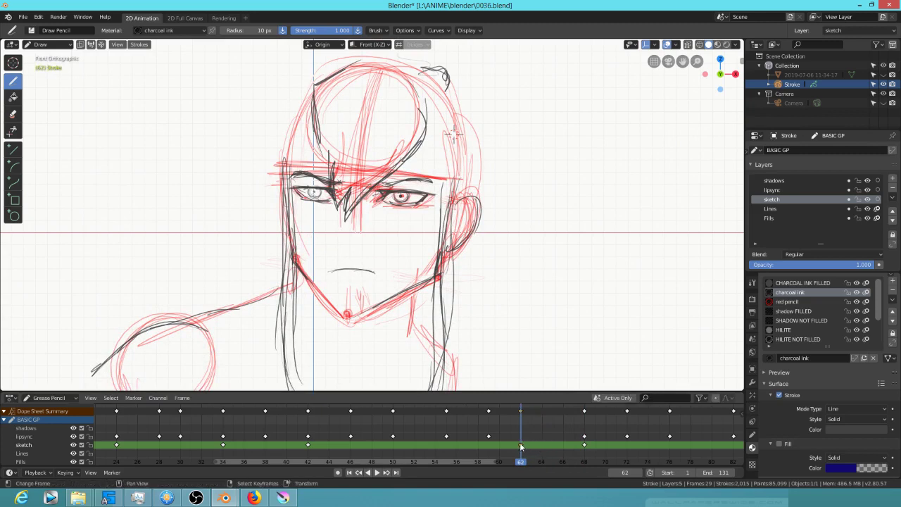
Duplicate the sketch keyframe at frame 62 to frames 64 and 66
key(shift+d)
click(542, 446)
key(shift+d)
click(563, 445)
Lasso-erase the head from the duplicated sketches at frames 64 and 66, keeping the shoulder and lower hair strokes
key(Right)
key(Right)
click(538, 120)
mouse_move(536, 113)
ctrl+alt+mouse_down()
mouse_move(437, 61)
mouse_move(249, 233)
mouse_move(492, 242)
mouse_move(519, 193)
ctrl+alt+mouse_up()
key(Right)
key(Right)
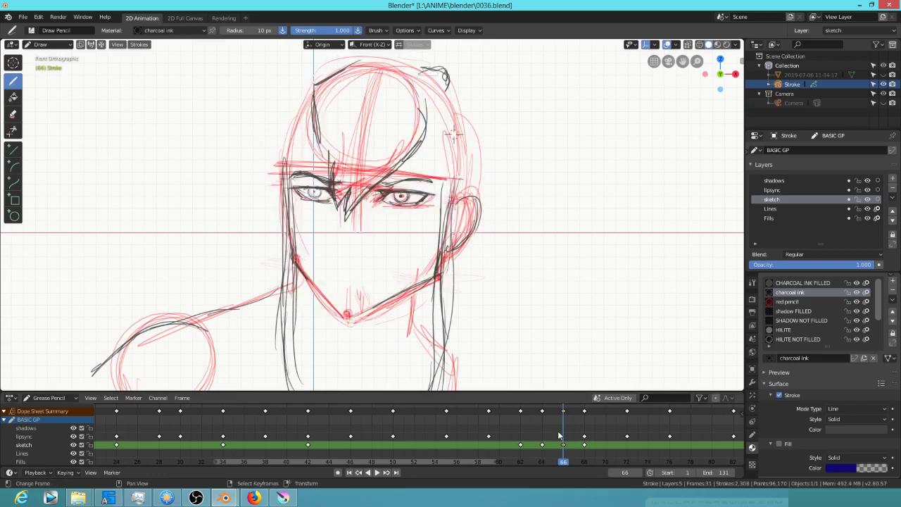
mouse_move(497, 110)
ctrl+alt+mouse_down()
mouse_move(338, 57)
mouse_move(492, 282)
mouse_move(523, 159)
ctrl+alt+mouse_up()
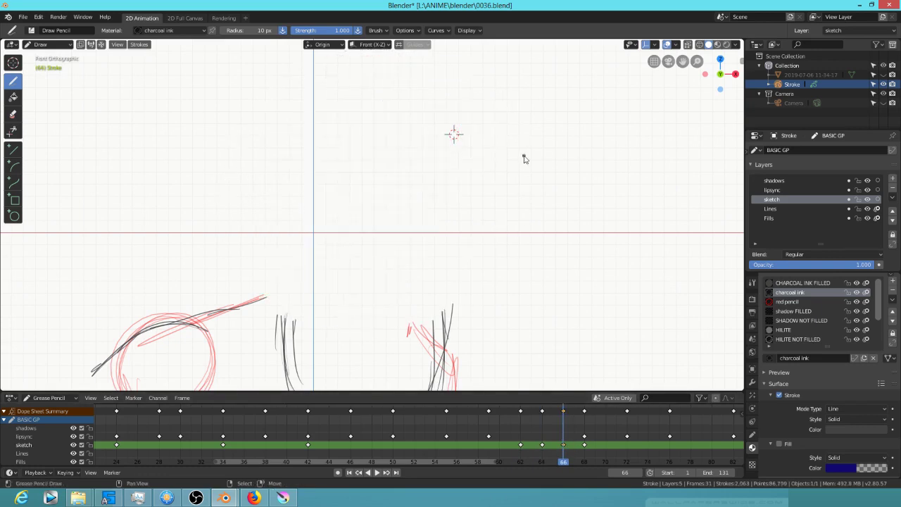
Step through the sketch keyframes between frames 42 and 68 to compare the full heads with the cleared in-betweens
key(Down)
key(Down)
key(Down)
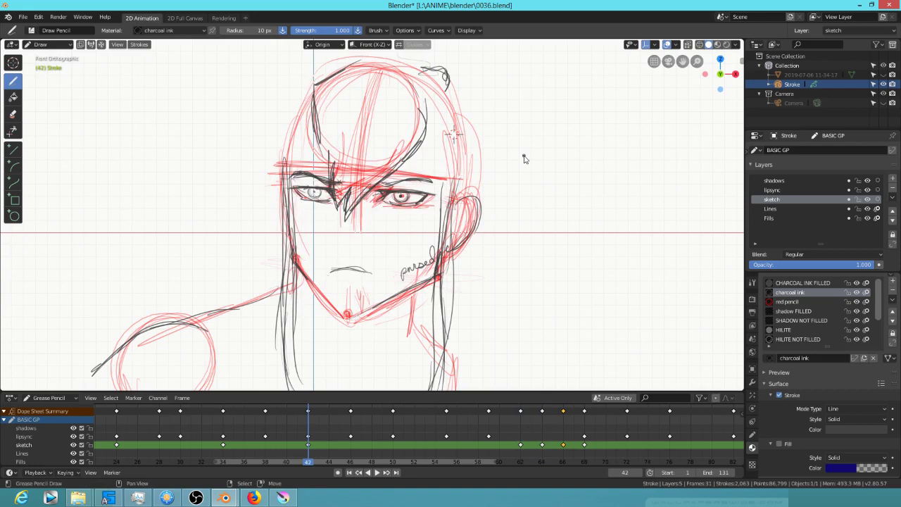
key(Up)
key(Up)
key(Up)
key(Up)
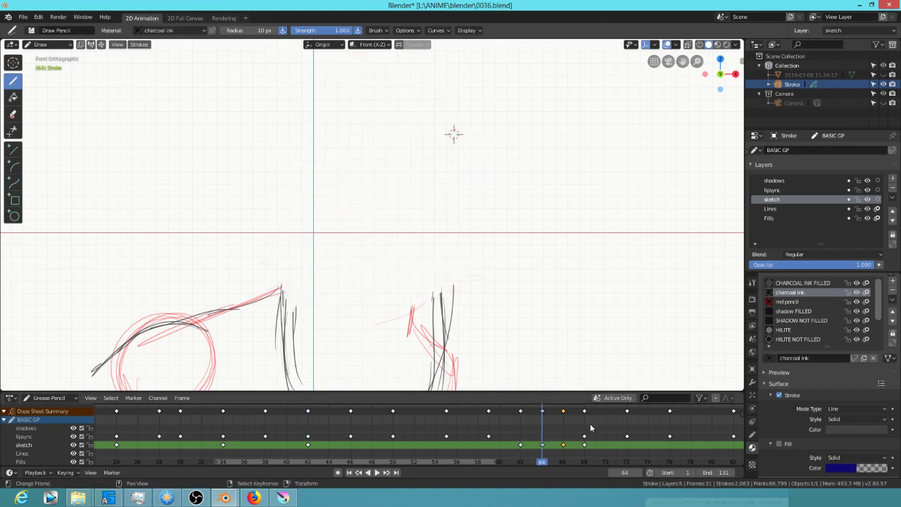
key(Down)
key(Down)
key(Down)
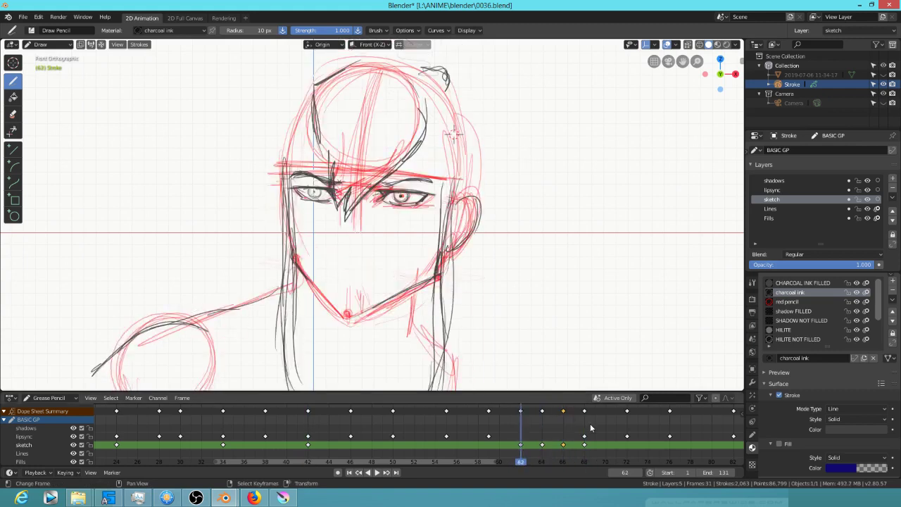
Mark the chin position with small dots on the sketch drawings at frames 62, 64 and 68
click(347, 314)
key(Up)
key(Up)
key(Up)
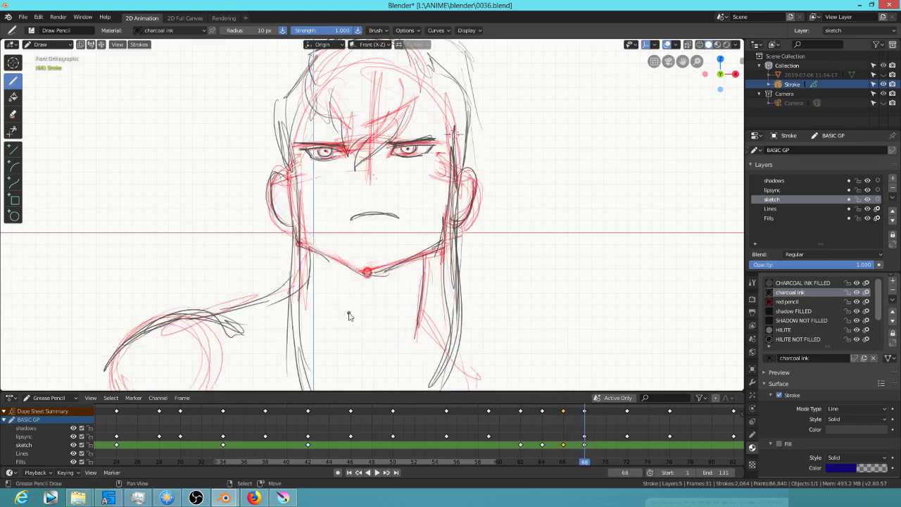
key(Down)
key(Down)
key(Down)
key(Up)
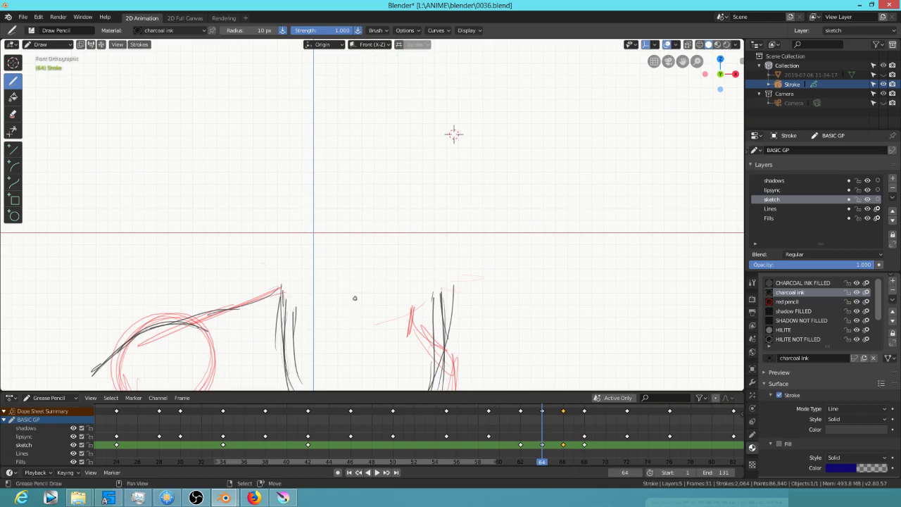
key(Up)
key(Up)
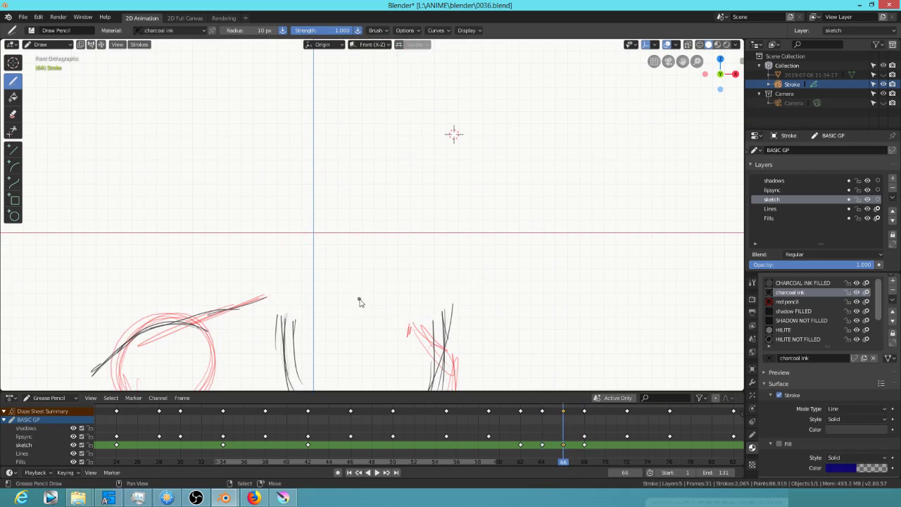
key(Up)
key(Up)
key(Up)
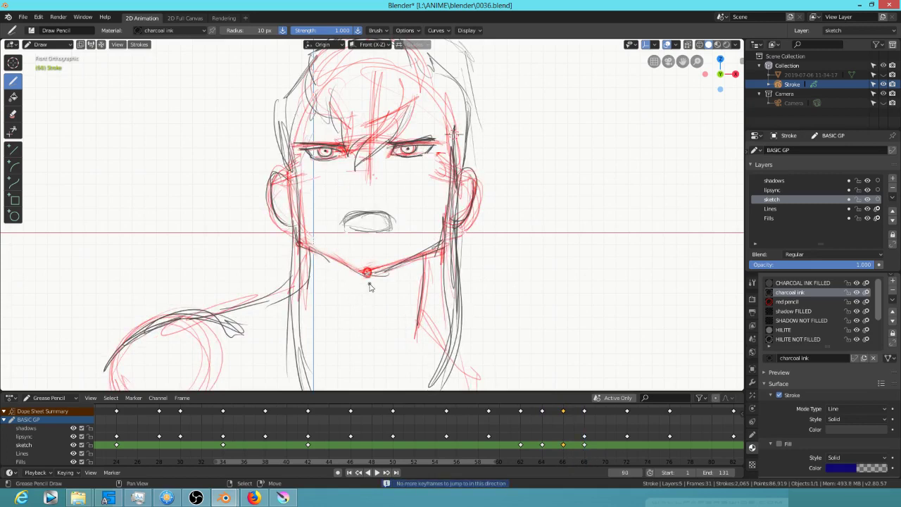
click(568, 437)
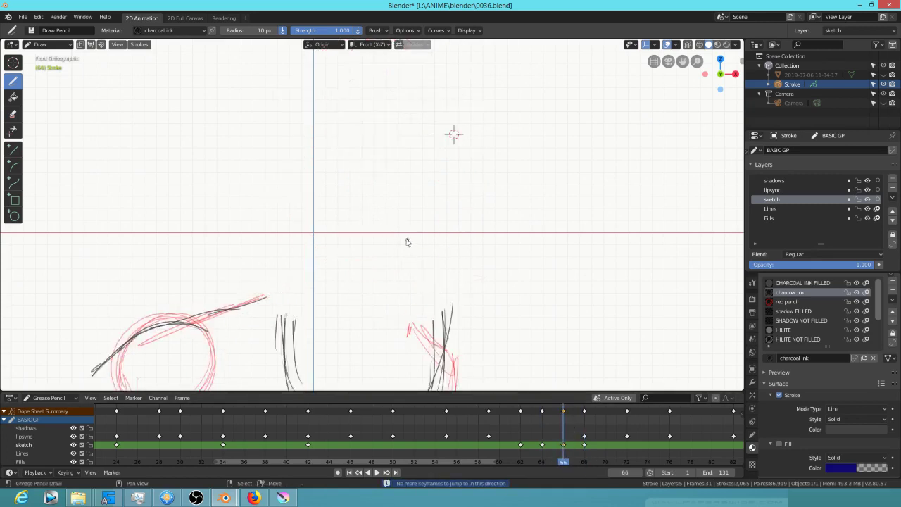
key(Up)
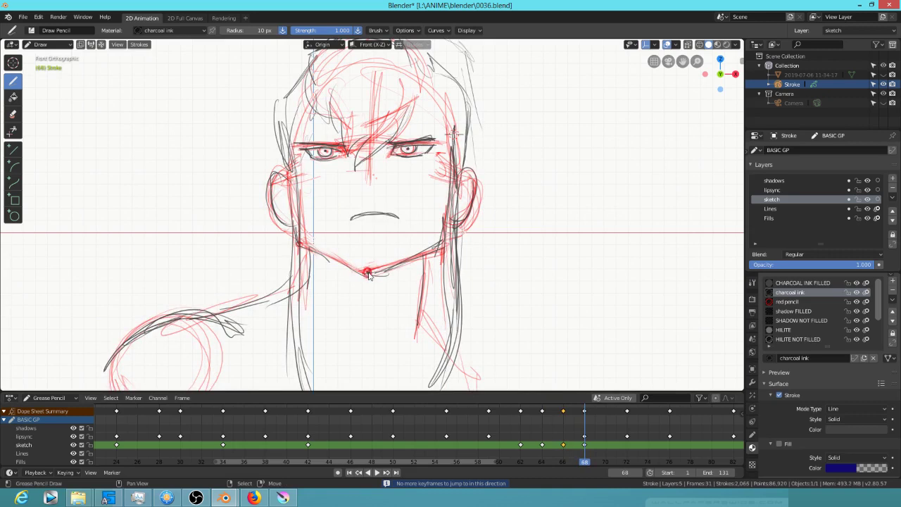
Mark the chin position at frame 66 with a dot, flipping between neighbouring keyframes to space the movement
key(Down)
key(Down)
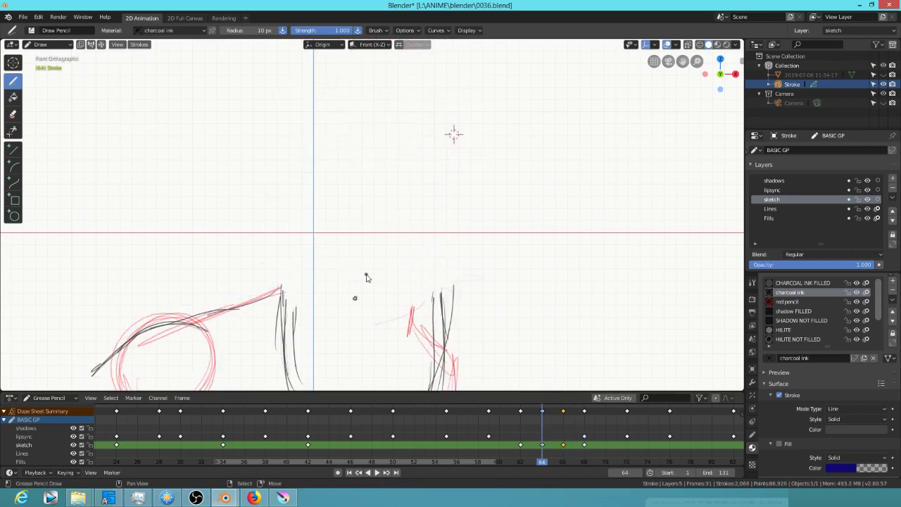
key(Up)
key(Up)
key(Down)
key(Down)
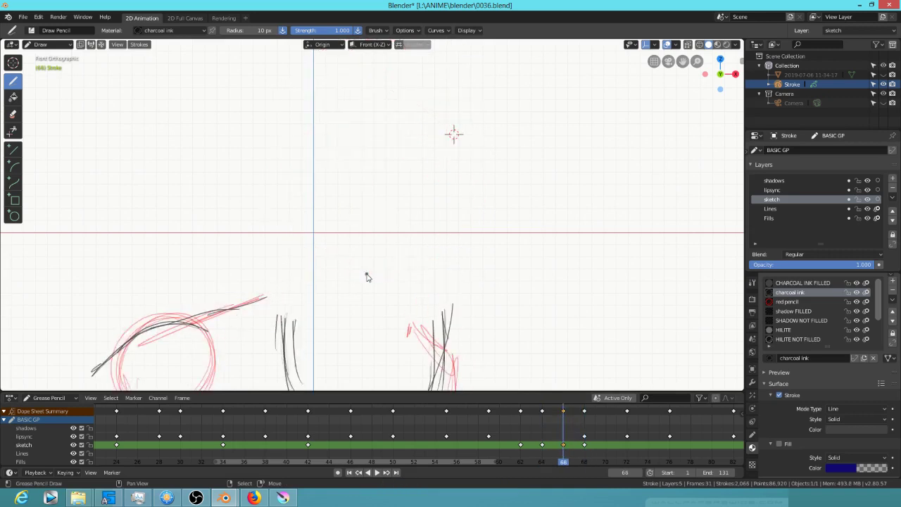
key(Up)
key(Down)
key(Down)
key(Up)
key(Up)
key(Up)
key(Down)
key(Down)
key(Down)
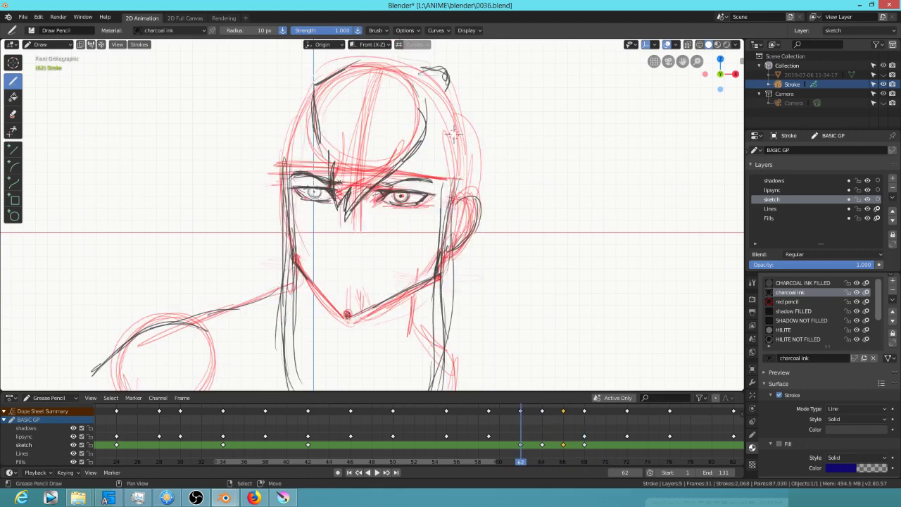
Mark the left jaw corner on the sketch drawings from frame 62 through frame 68
mouse_move(292, 234)
mouse_down()
mouse_move(299, 274)
mouse_move(295, 258)
mouse_up()
key(Up)
key(Up)
key(Up)
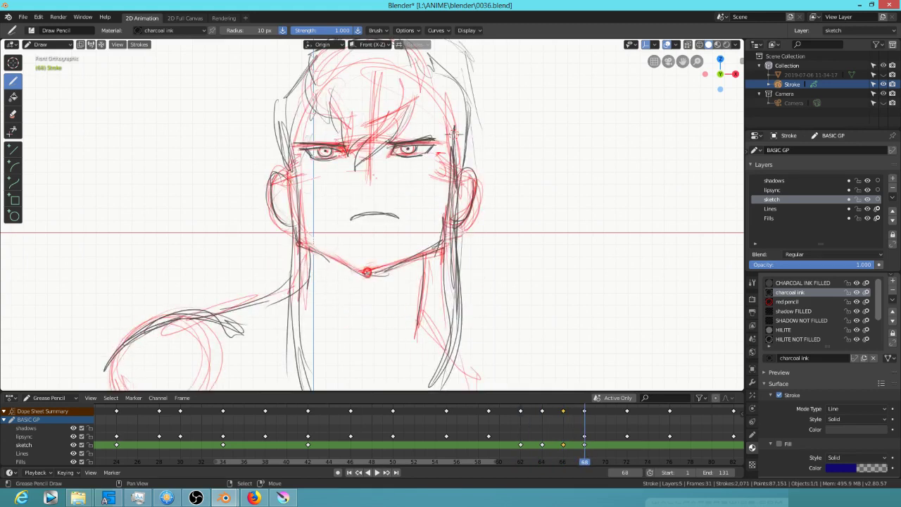
key(Down)
key(Down)
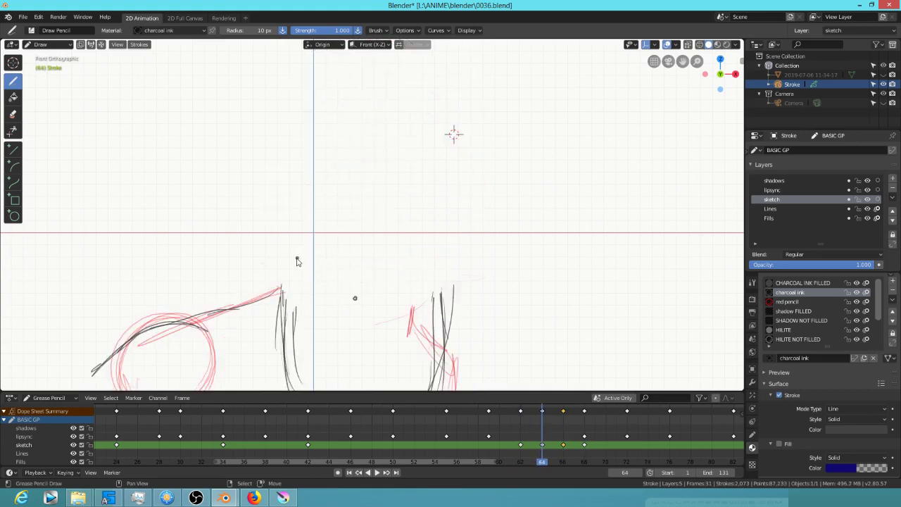
key(Down)
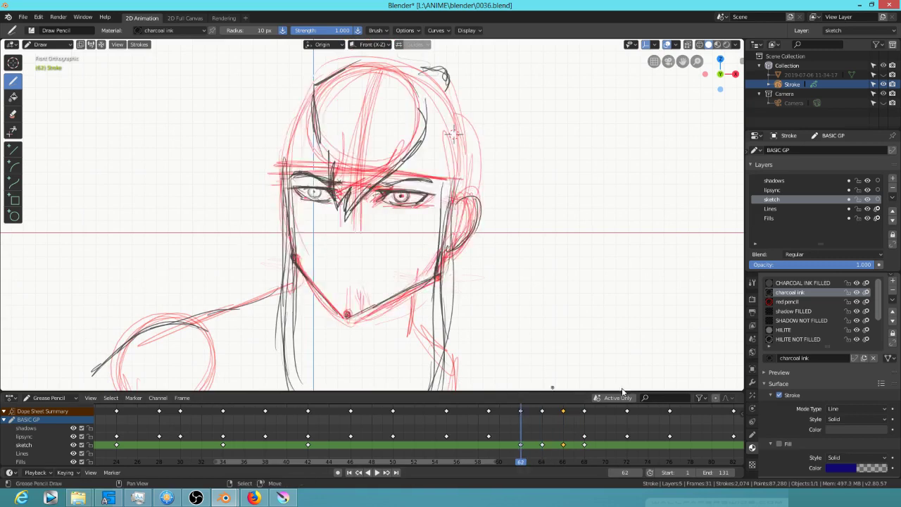
Enable onion skinning for the sketch layer and compare the overlaid marks at frames 62, 64 and 66
click(877, 200)
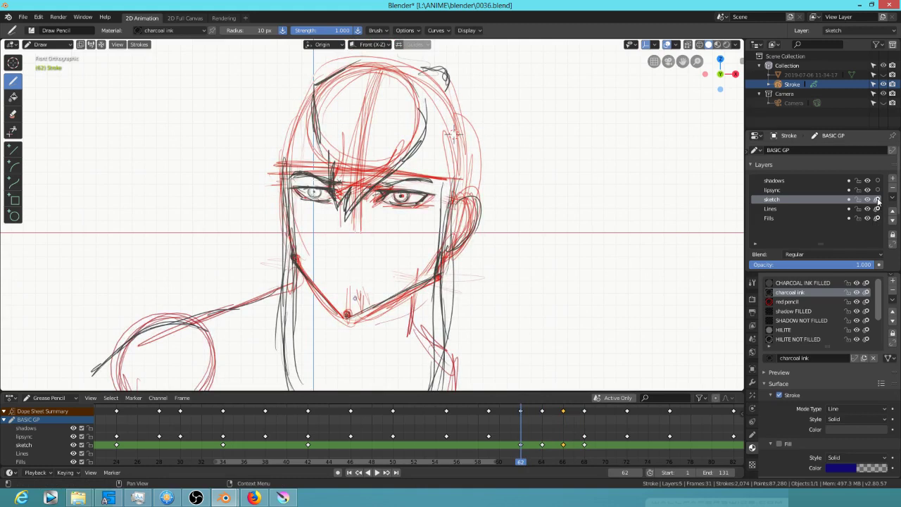
key(Up)
key(Up)
key(Down)
key(Up)
key(Down)
key(Down)
key(Up)
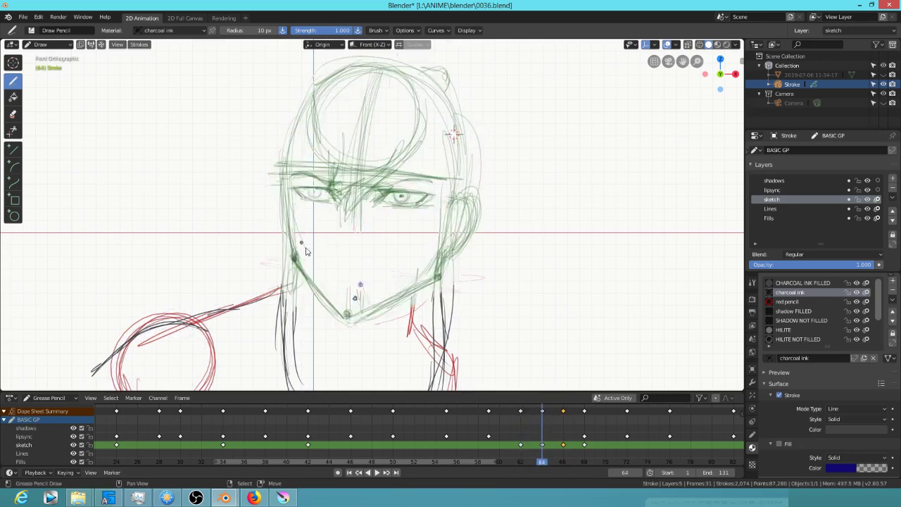
key(Down)
key(Up)
Draw the left jawline from the jaw corner to the chin dot at frames 64 and 66
drag(294, 258, 351, 297)
key(Up)
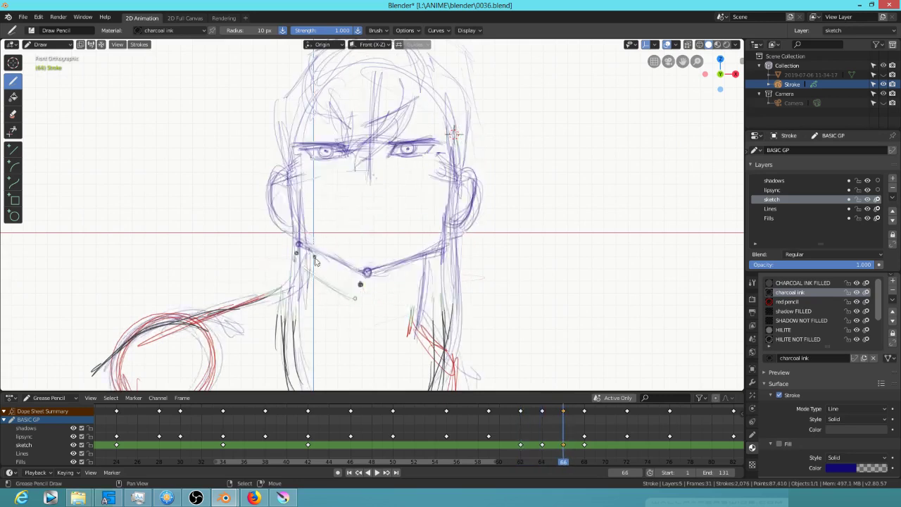
drag(299, 255, 359, 284)
key(Up)
key(Down)
key(Down)
key(Down)
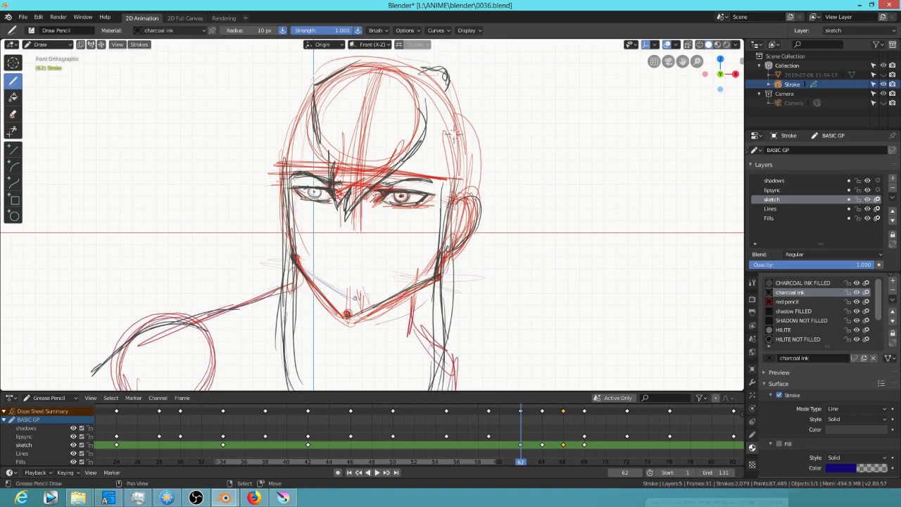
Mark the right jaw corner on the full head sketches at frames 62 and 68
key(space)
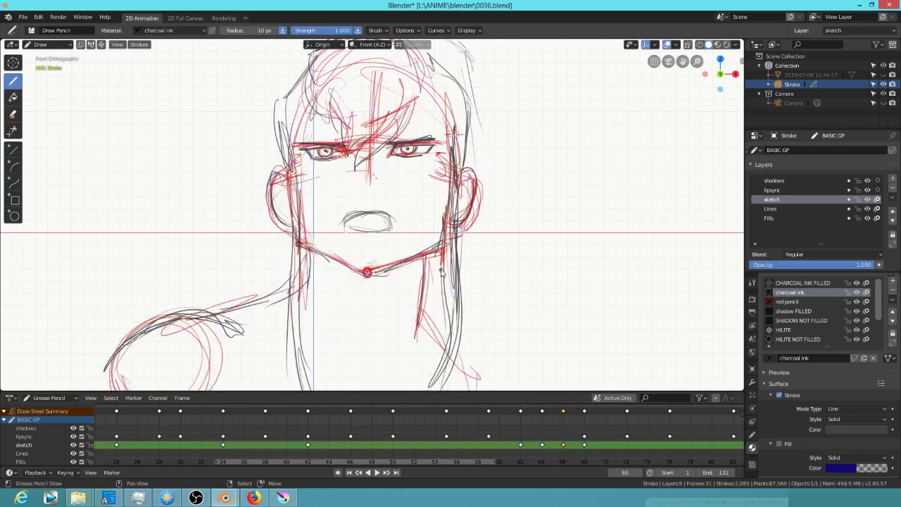
key(Escape)
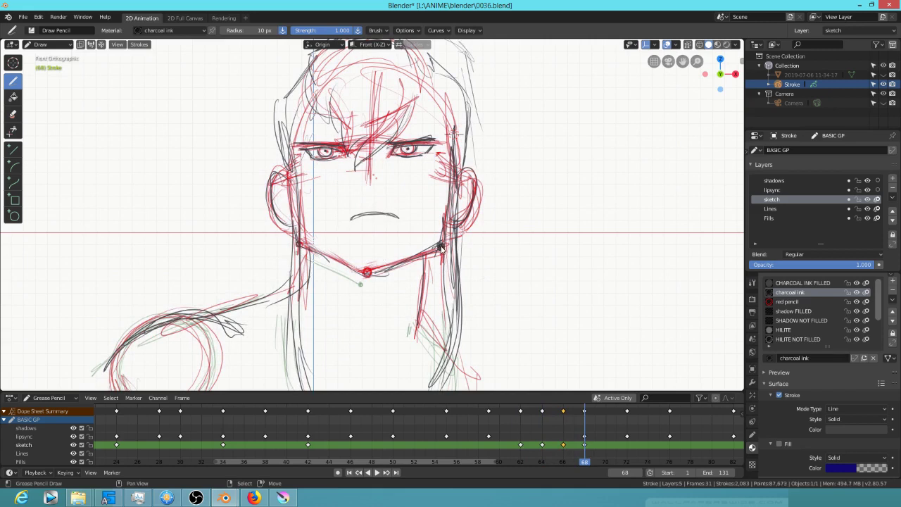
key(Down)
key(Down)
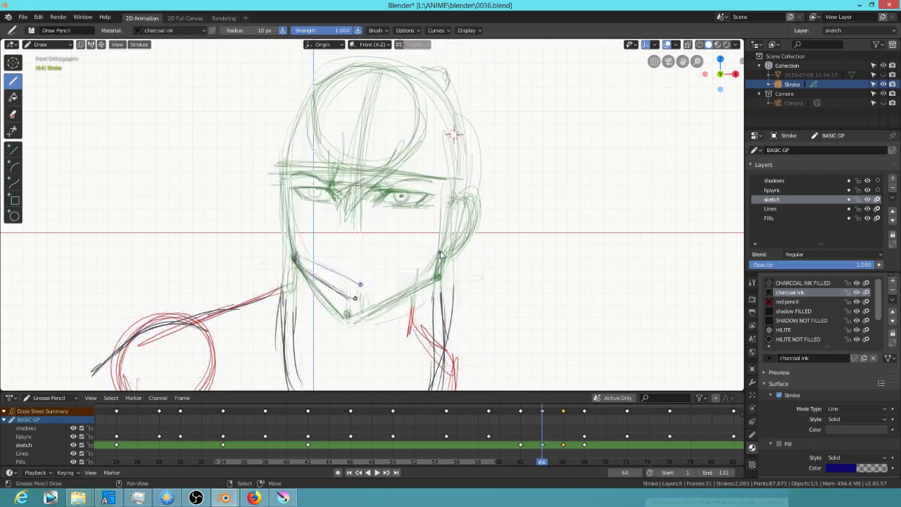
key(Down)
key(Up)
key(Down)
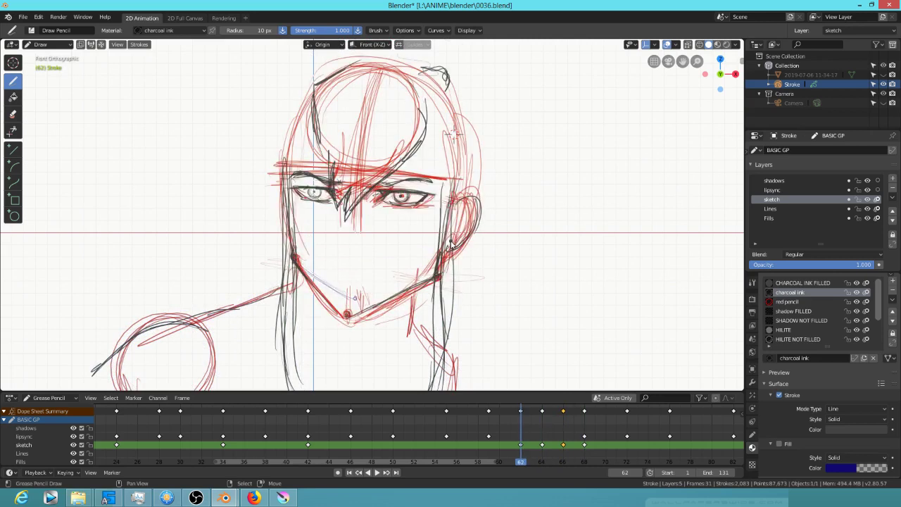
key(Up)
key(Up)
key(Up)
key(Up)
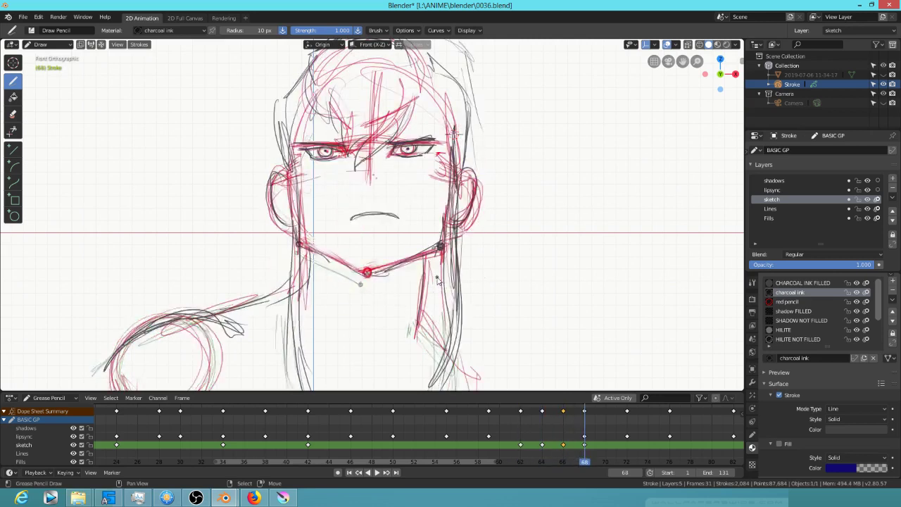
Mark the right jaw corner on the in-between sketches at frames 64 and 66, spacing the dots between both heads
key(Down)
key(Down)
key(Down)
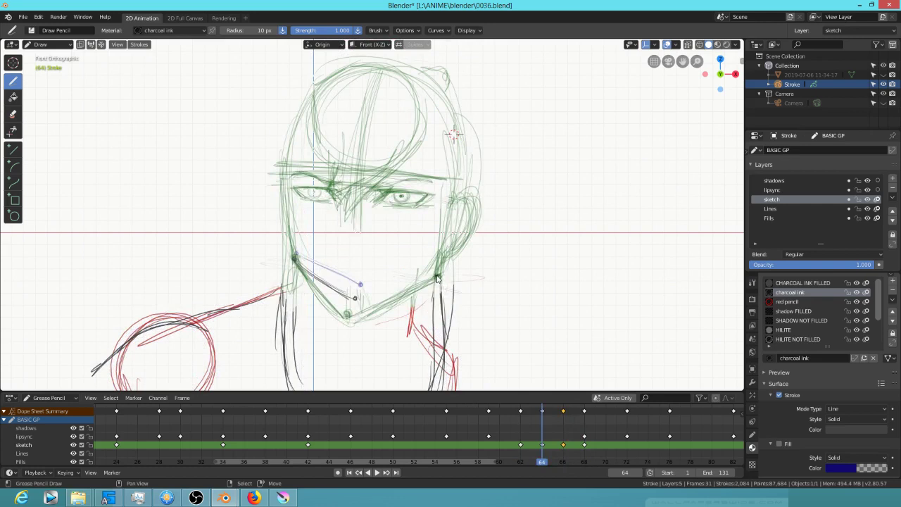
key(Up)
key(Down)
key(Up)
key(Up)
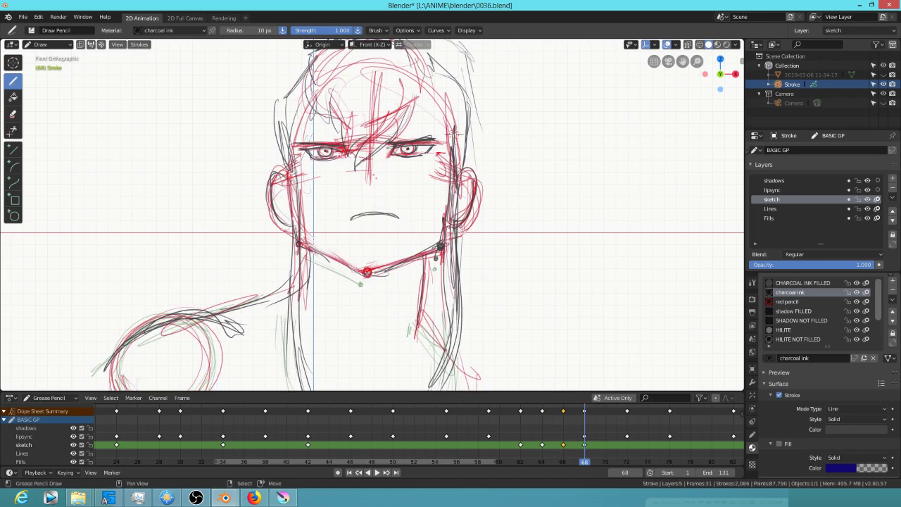
key(Down)
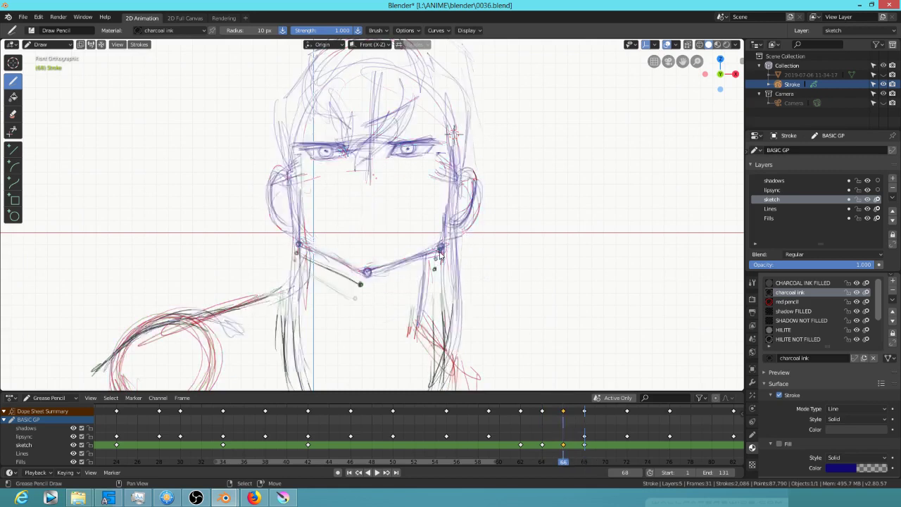
Draw the right jawline from the chin dot to the right jaw corner at frames 66 and 64, reinforcing the left jawline at frame 64
drag(362, 285, 444, 261)
key(Down)
key(Down)
key(Up)
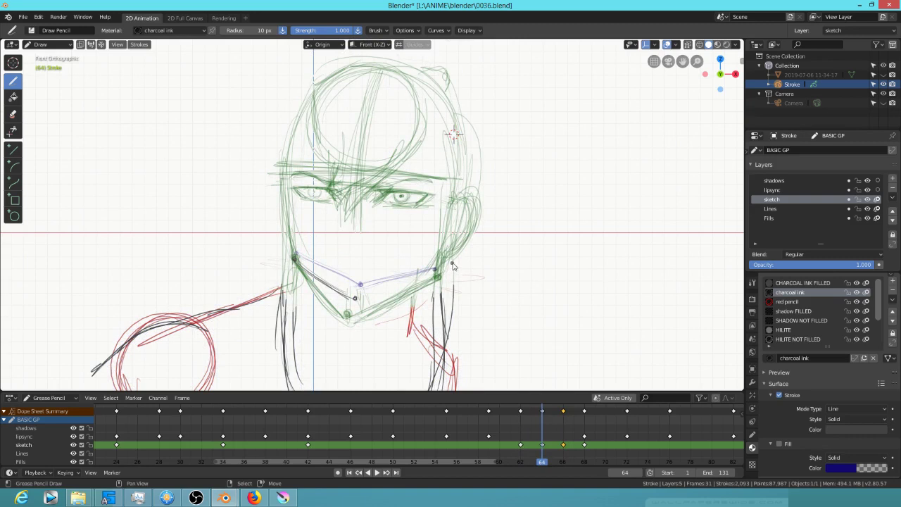
drag(360, 296, 434, 273)
drag(303, 258, 352, 297)
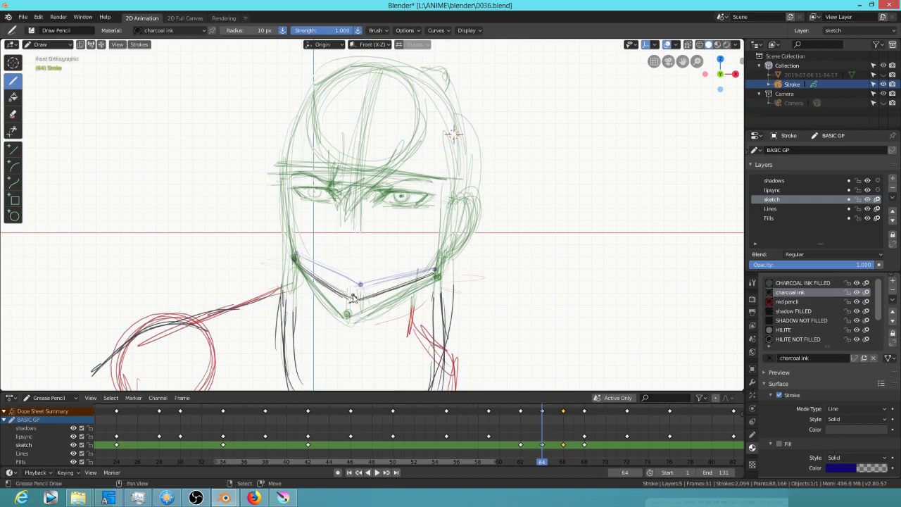
Flip through the sketch frames from 62 to 68 to check the jaw's motion between both heads
key(Down)
key(Up)
key(Up)
key(Up)
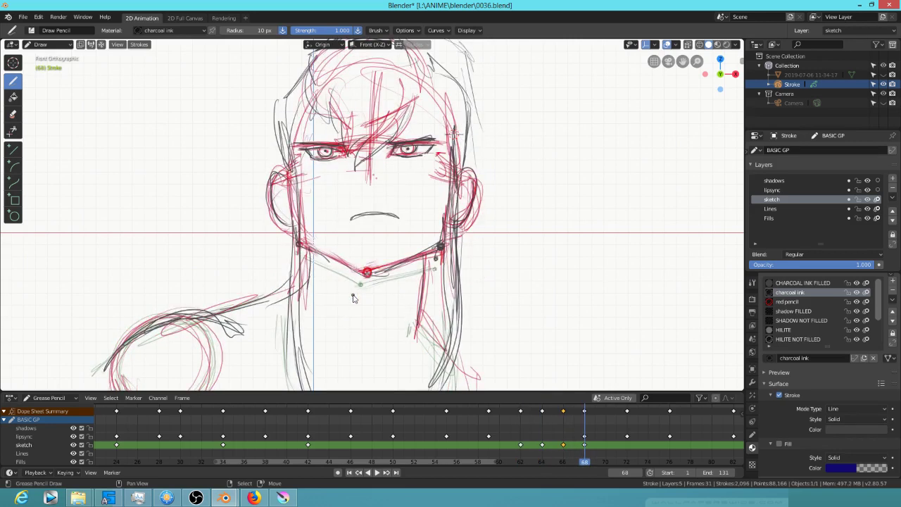
key(Down)
key(Down)
key(Down)
key(Up)
key(Up)
key(Up)
key(Down)
key(Down)
key(Down)
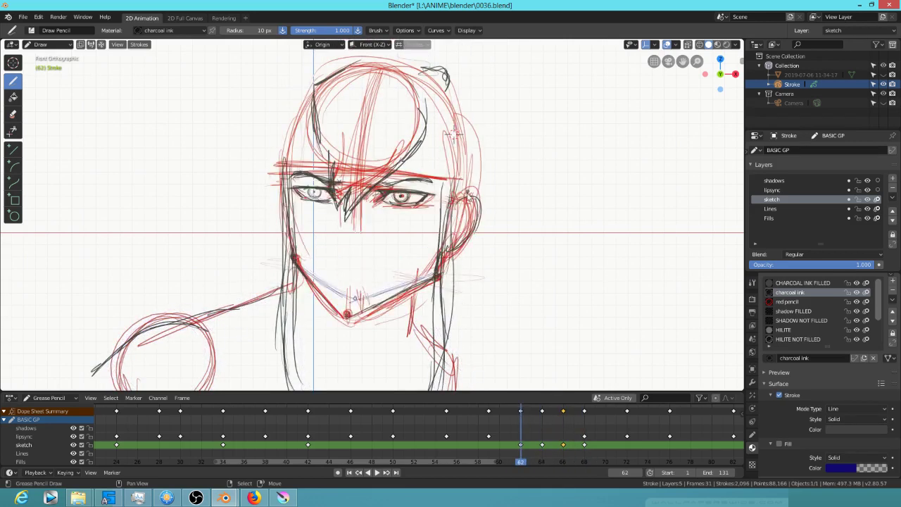
Outline the right ear on the sketch layer at frames 62, 64 and 66, spacing the in-between ears against the onion skins
mouse_move(473, 232)
mouse_down()
mouse_move(461, 194)
mouse_move(476, 197)
mouse_up()
key(Up)
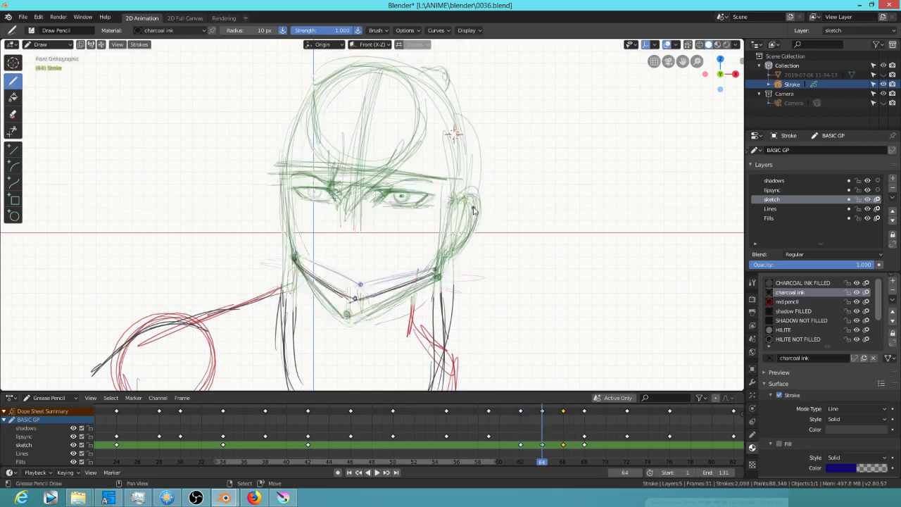
mouse_move(474, 193)
mouse_down()
mouse_move(457, 247)
mouse_move(446, 247)
mouse_move(466, 232)
mouse_up()
key(Down)
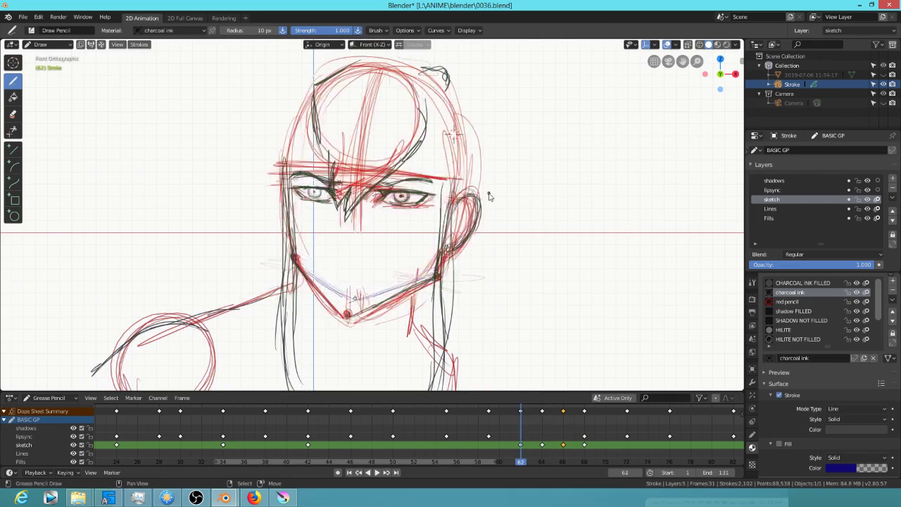
key(Up)
key(Up)
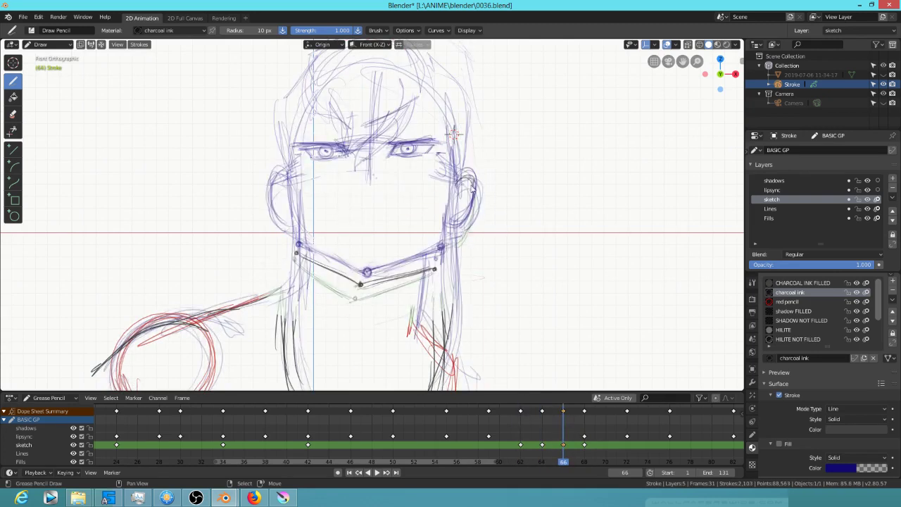
key(Up)
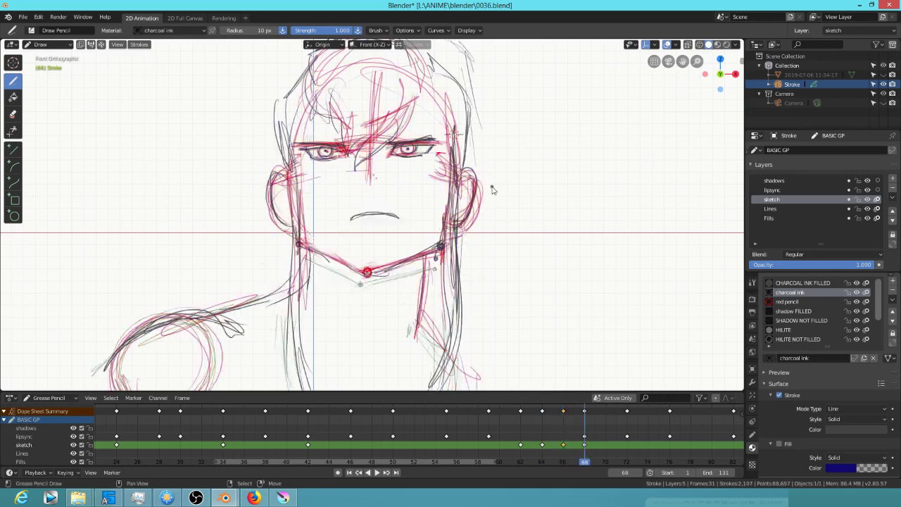
key(Down)
key(Up)
Outline the left ear at frame 68 and sketch its in-between positions at frames 66 and 64
mouse_move(285, 170)
mouse_down()
mouse_move(268, 195)
mouse_move(282, 223)
mouse_up()
drag(289, 171, 271, 179)
key(Down)
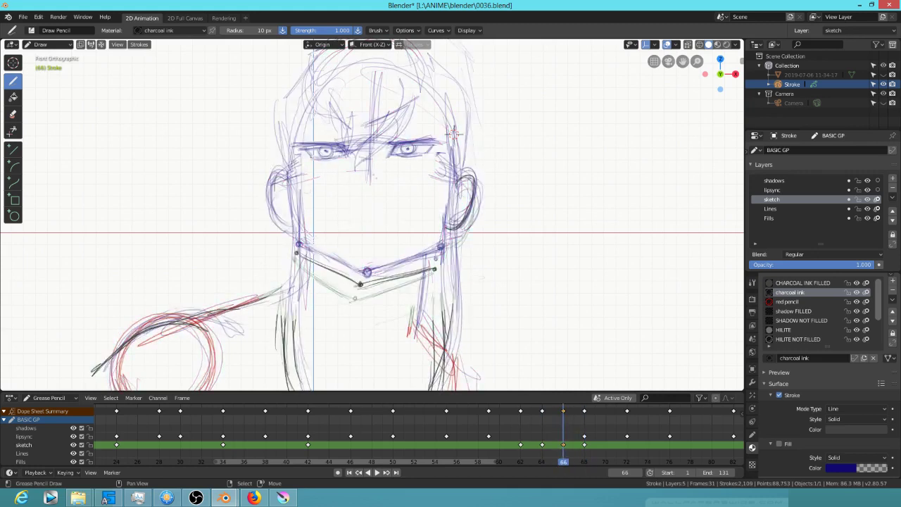
mouse_move(289, 181)
mouse_down()
mouse_move(273, 185)
mouse_move(270, 199)
mouse_move(280, 227)
mouse_move(298, 224)
mouse_up()
key(Down)
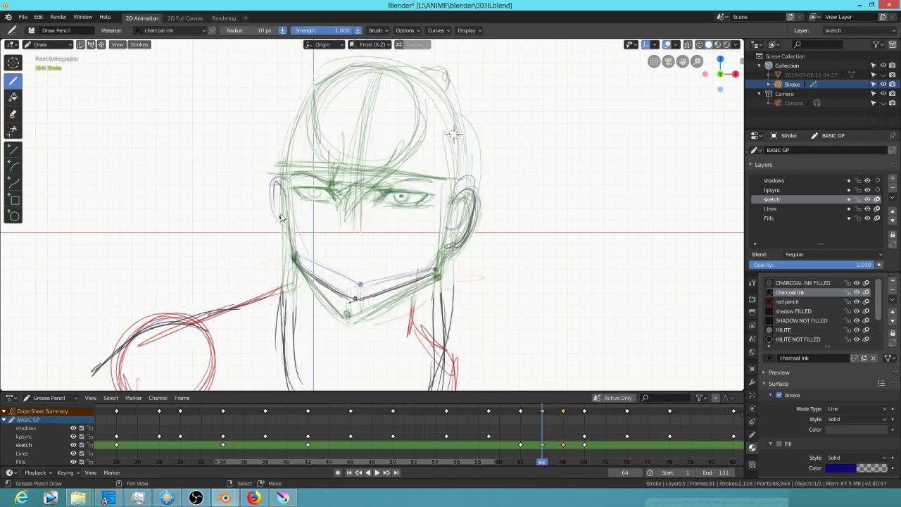
key(Down)
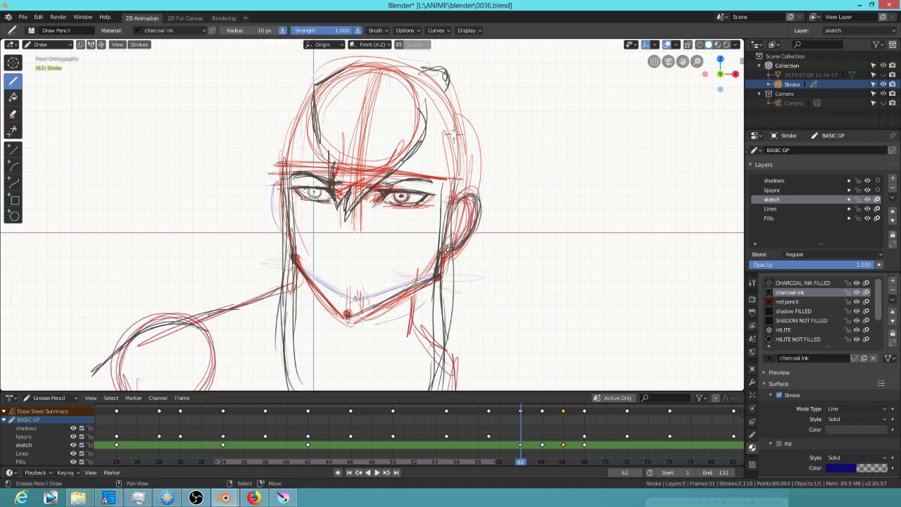
Flip through frames 62 to 68 to check how both ears move through the head turn
key(Up)
key(Up)
key(Up)
key(Down)
key(Down)
key(Down)
key(Up)
key(Up)
key(Up)
key(Down)
key(Down)
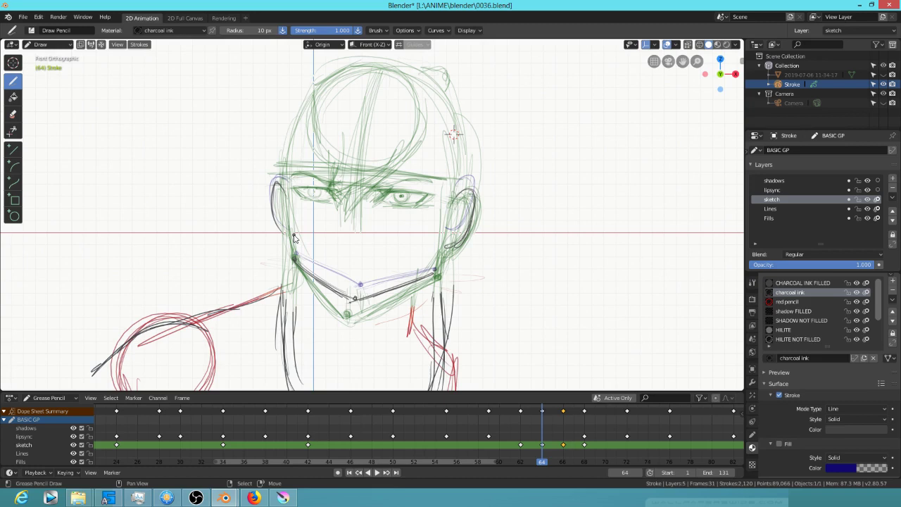
key(Down)
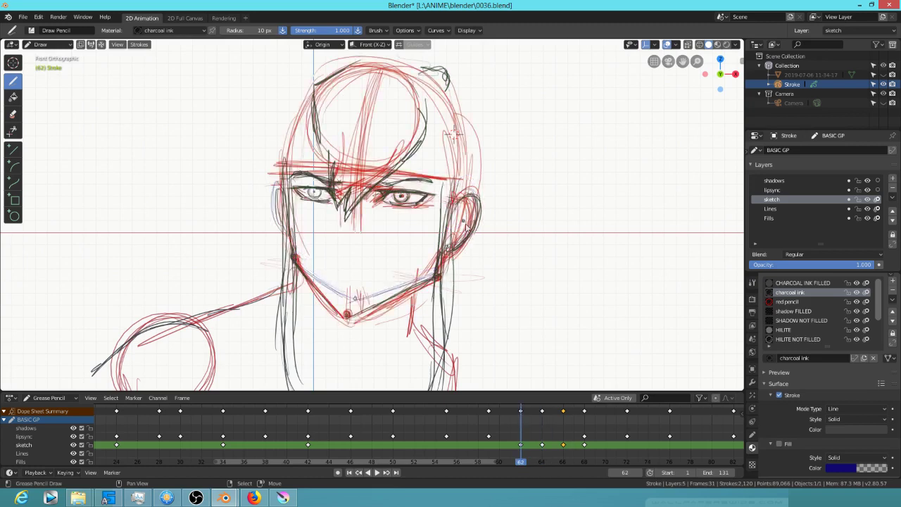
Mark the right eye's pupil centre on the full head sketch at frame 62
scroll(380, 291, up, 2)
scroll(514, 245, up, 2)
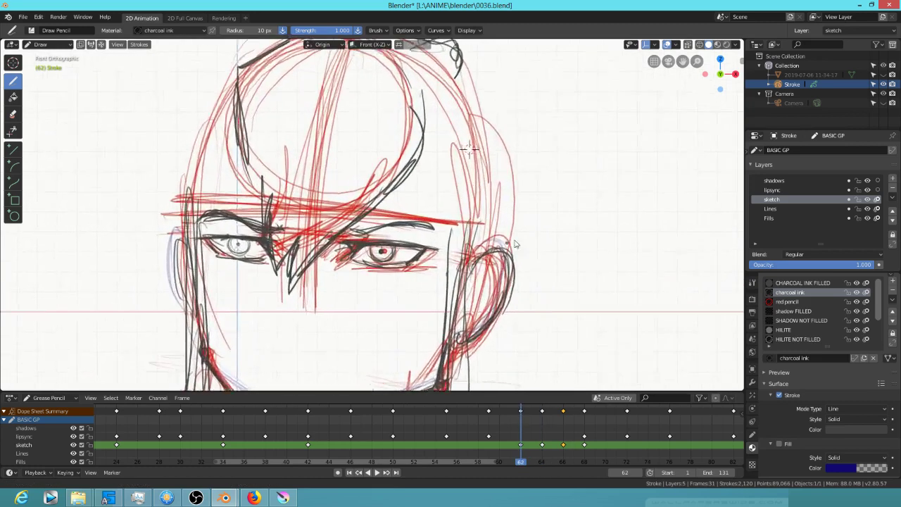
scroll(514, 244, up, 2)
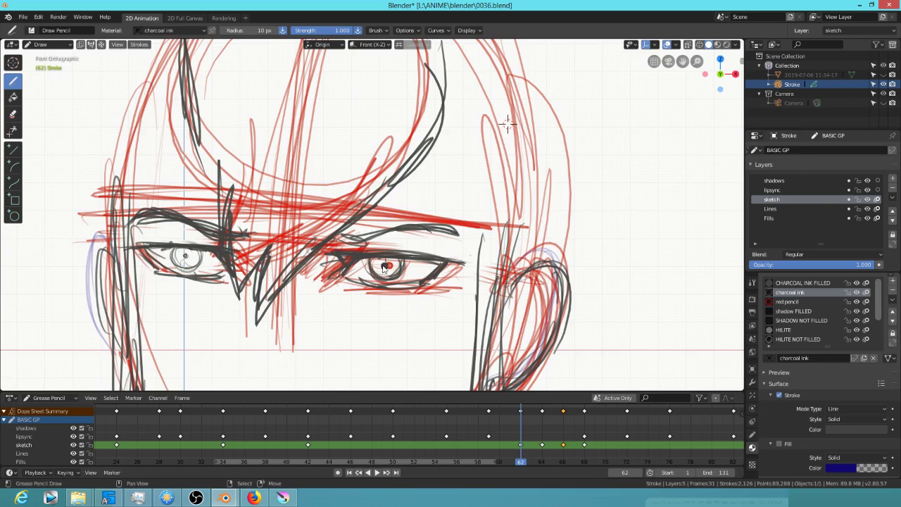
Compare the eye positions across sketch frames 62, 64, 66 and 68
key(Up)
key(Up)
key(Up)
key(Down)
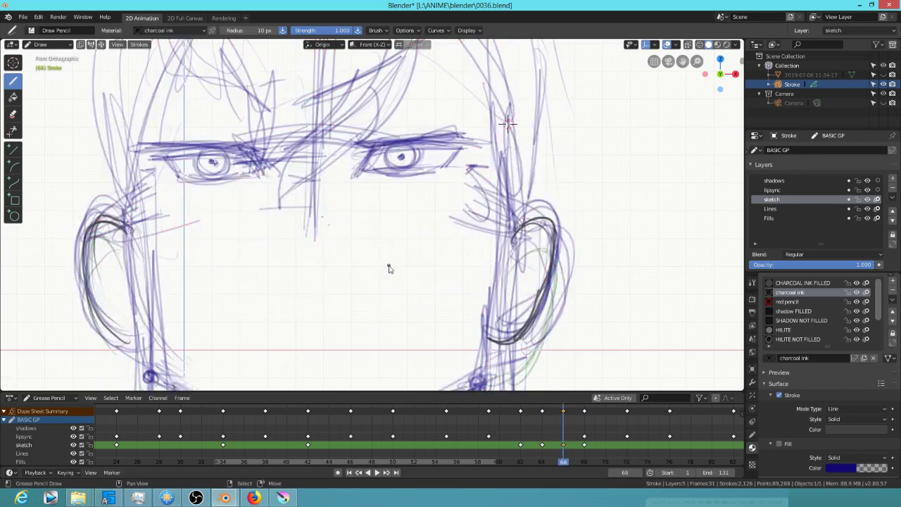
key(Down)
key(Down)
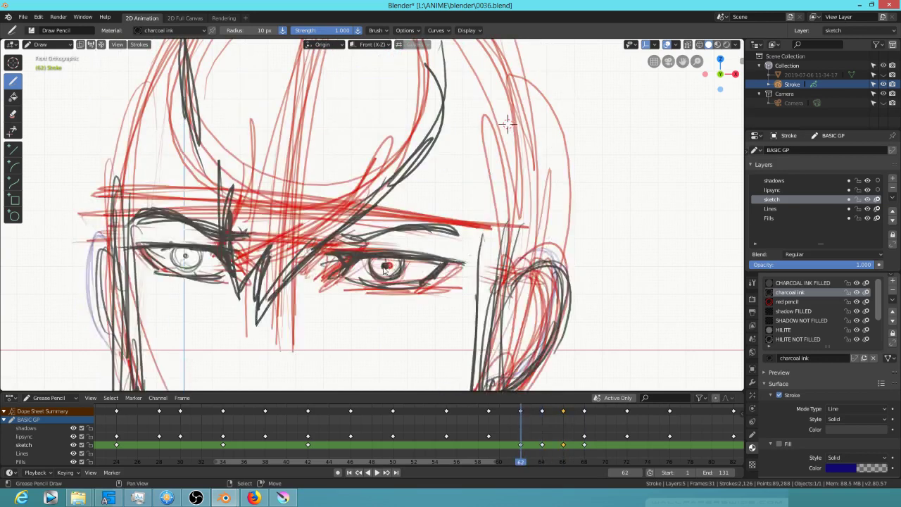
key(Up)
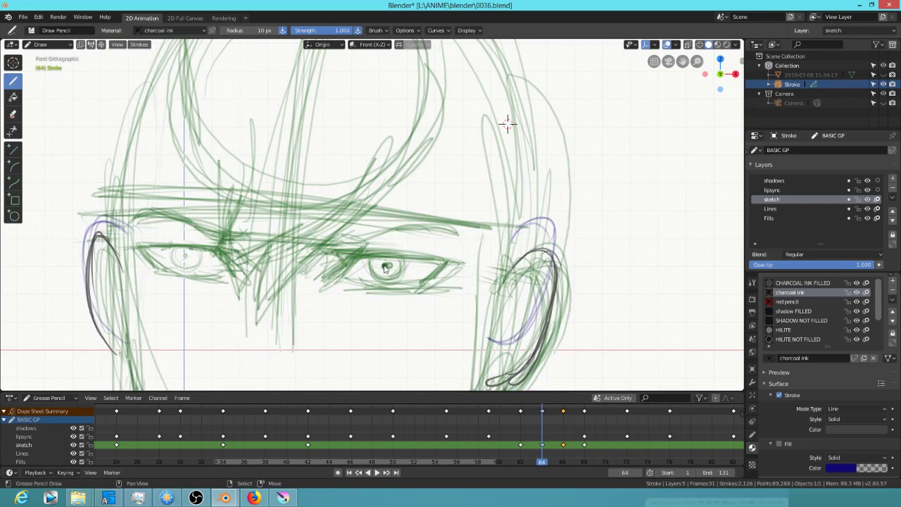
key(Up)
key(Down)
key(Down)
key(Up)
key(Up)
key(Up)
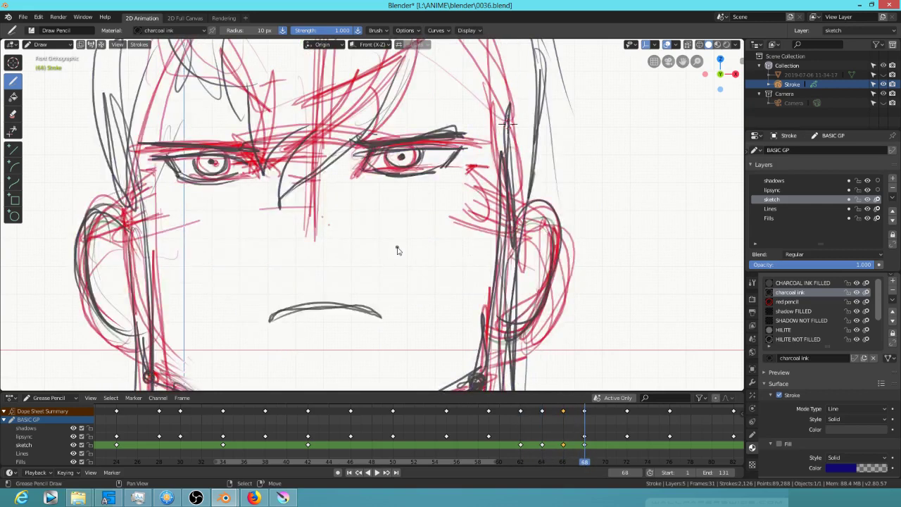
Mark the right eye's pupil with a dot at in-between frames 66 and 64, spaced between both heads' pupils
key(Down)
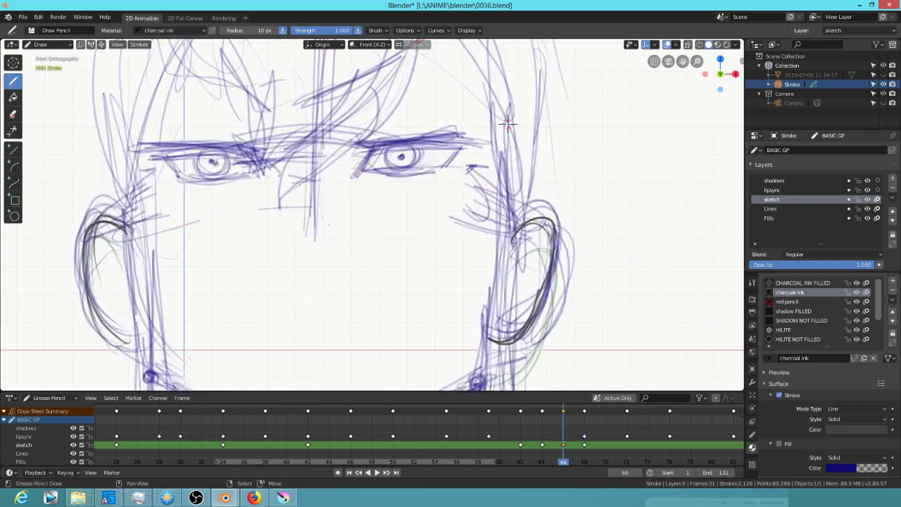
key(Down)
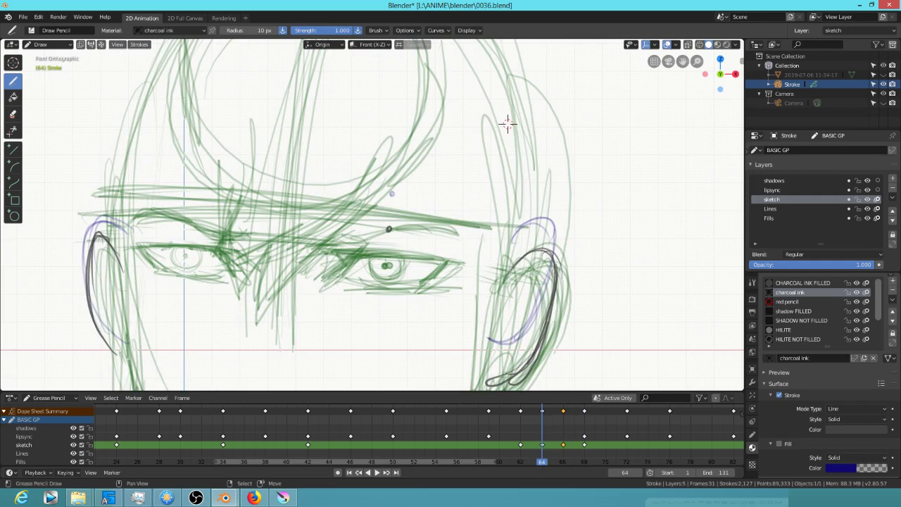
key(Down)
key(Up)
key(Down)
key(Up)
key(Up)
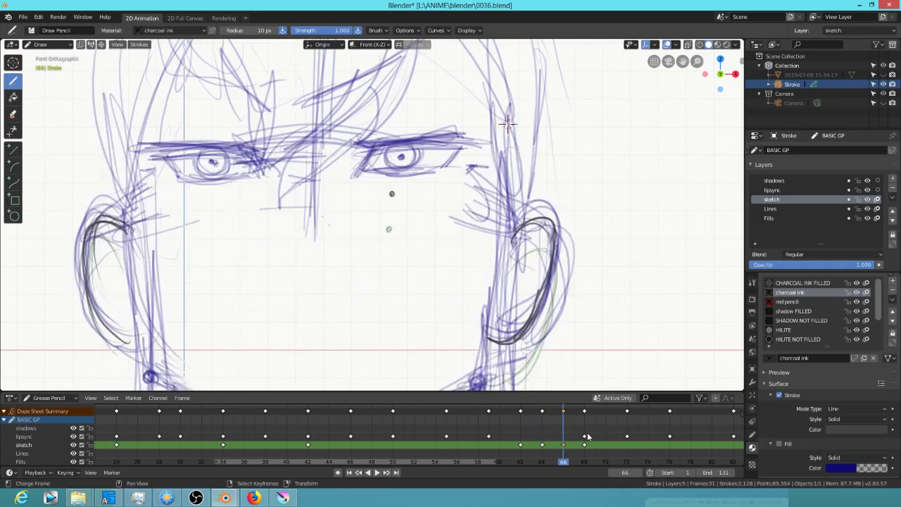
Draw the right iris as a circle around the pupil dot at frames 66 and 64
key(Up)
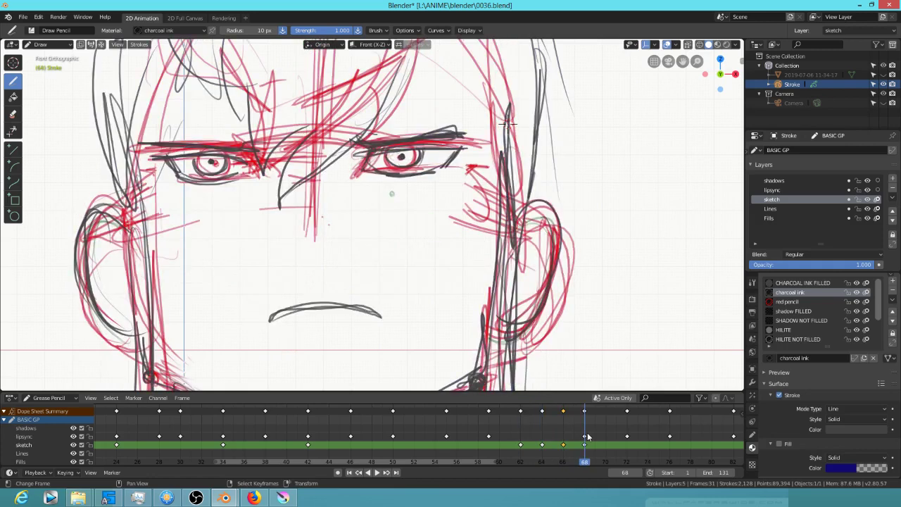
key(Down)
key(Up)
key(Down)
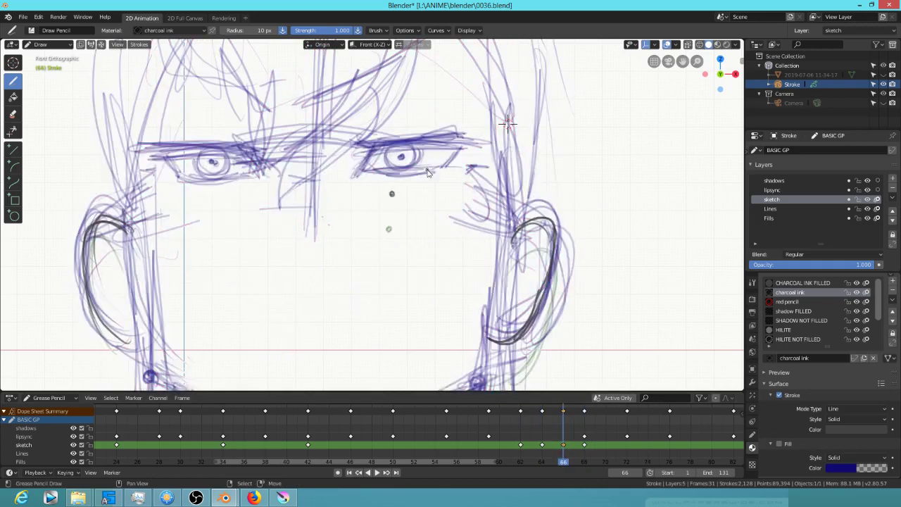
mouse_move(394, 181)
mouse_down()
mouse_move(379, 200)
mouse_move(405, 186)
mouse_move(380, 204)
mouse_move(407, 186)
mouse_move(373, 232)
mouse_move(402, 223)
mouse_move(384, 245)
mouse_up()
key(Down)
Mark the left eye's pupil centre at frame 62 and place its in-between dots at frames 66 and 64
key(Down)
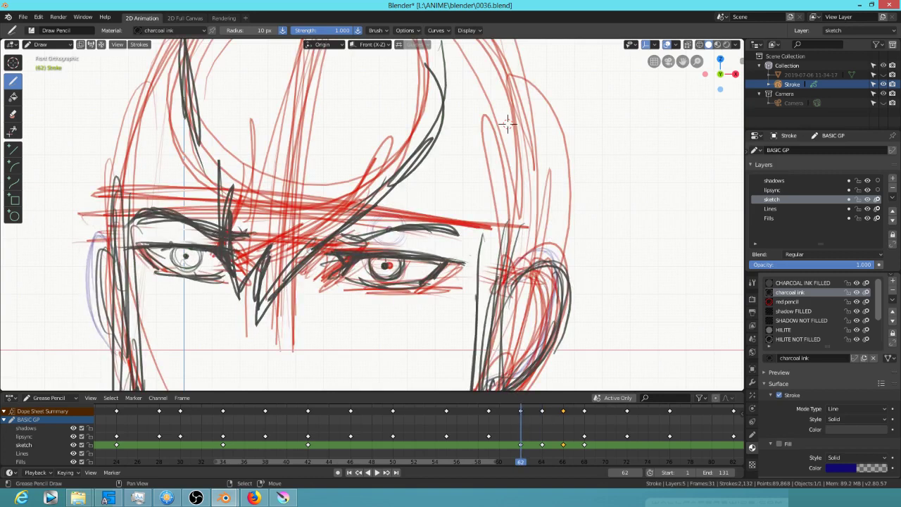
key(Up)
key(Up)
key(Up)
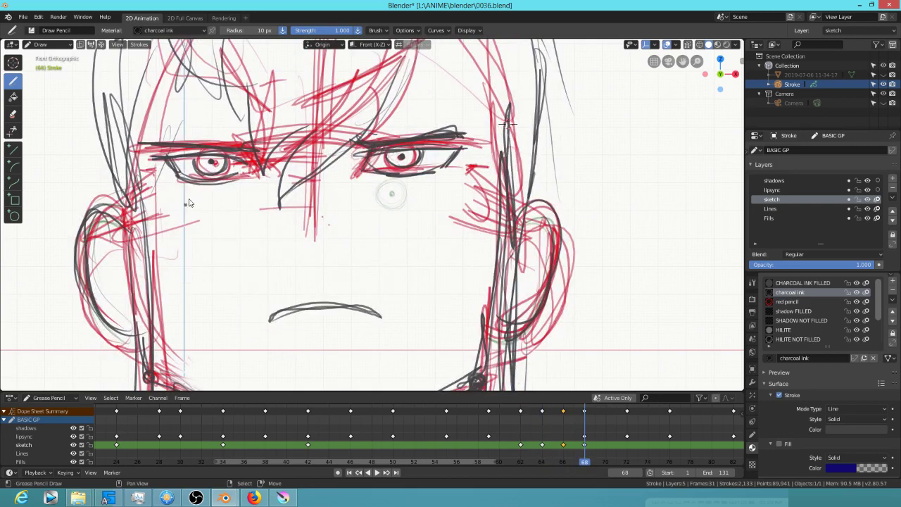
key(Down)
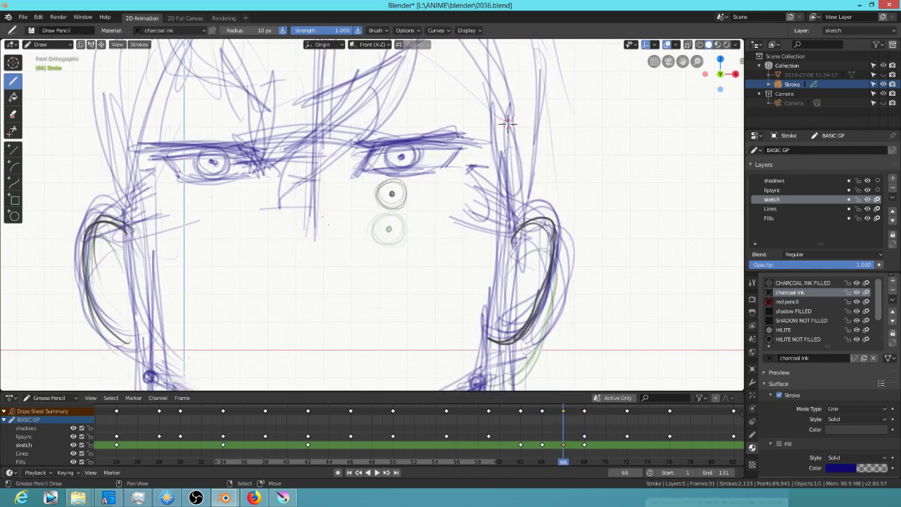
key(Down)
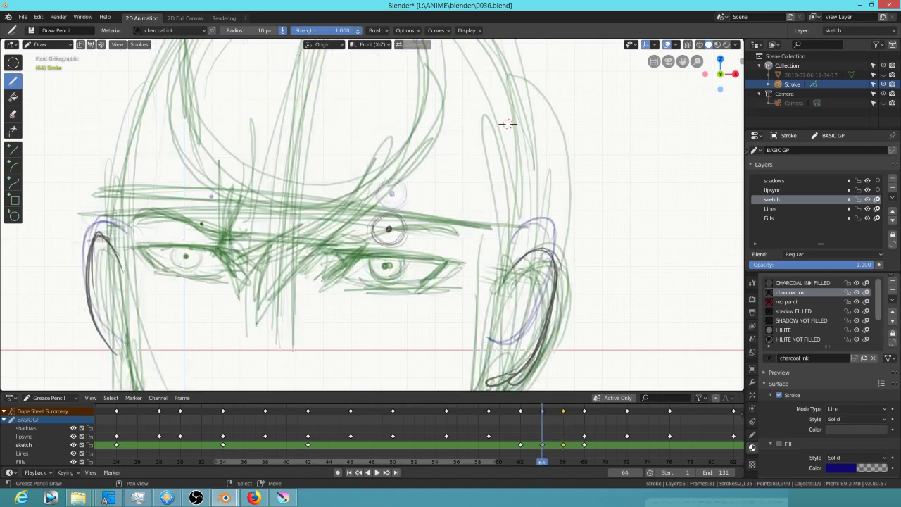
Draw the left iris as a circle around its pupil dot at frames 64 and 66
key(Down)
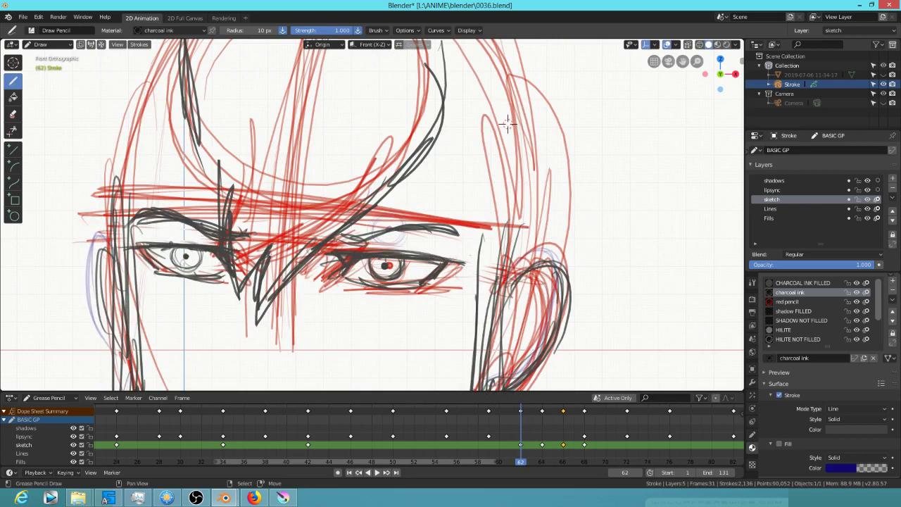
key(Up)
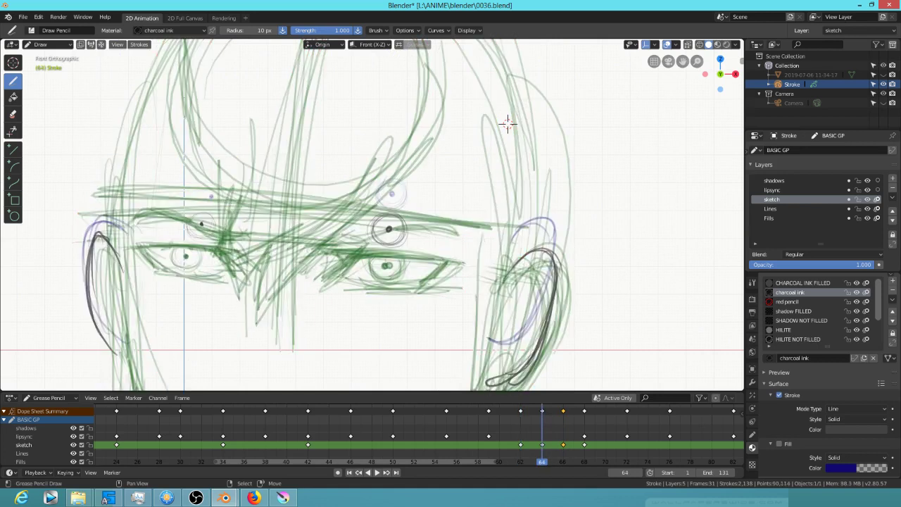
key(Up)
mouse_move(217, 187)
mouse_down()
mouse_move(197, 190)
mouse_move(223, 202)
mouse_move(211, 208)
mouse_up()
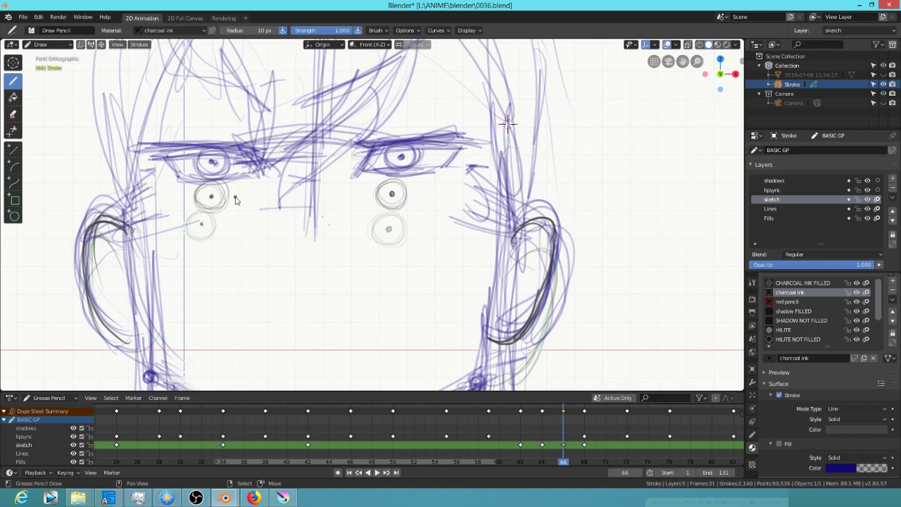
Sketch the upper eyelid lines across the tops of both irises at frames 66 and 64
key(Up)
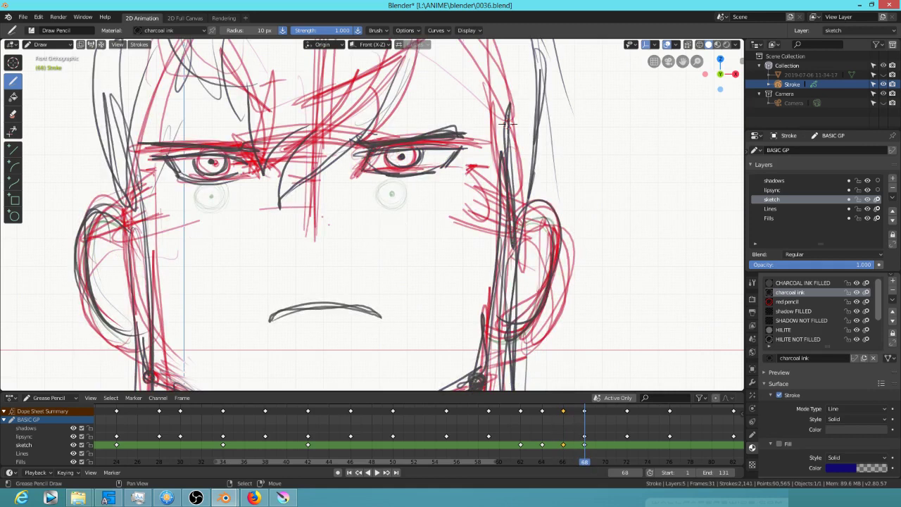
key(Down)
mouse_move(239, 183)
mouse_down()
mouse_move(176, 184)
mouse_move(238, 186)
mouse_up()
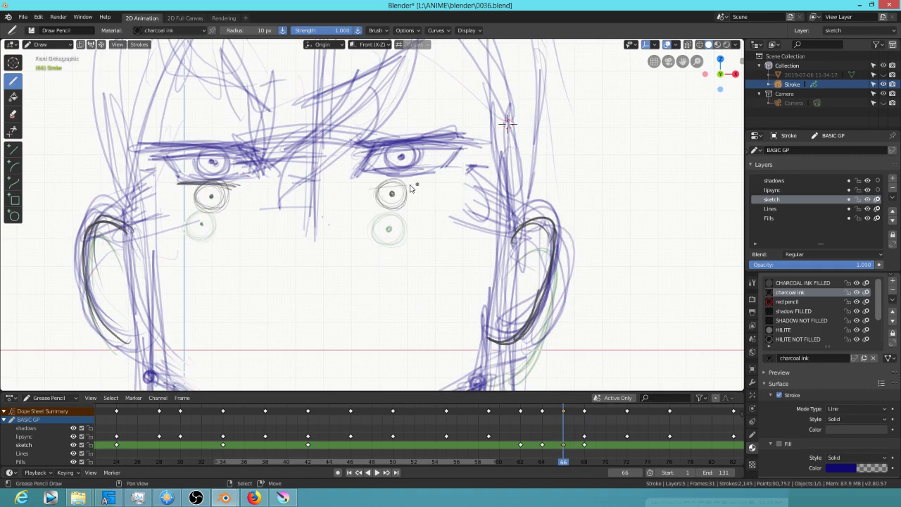
key(Down)
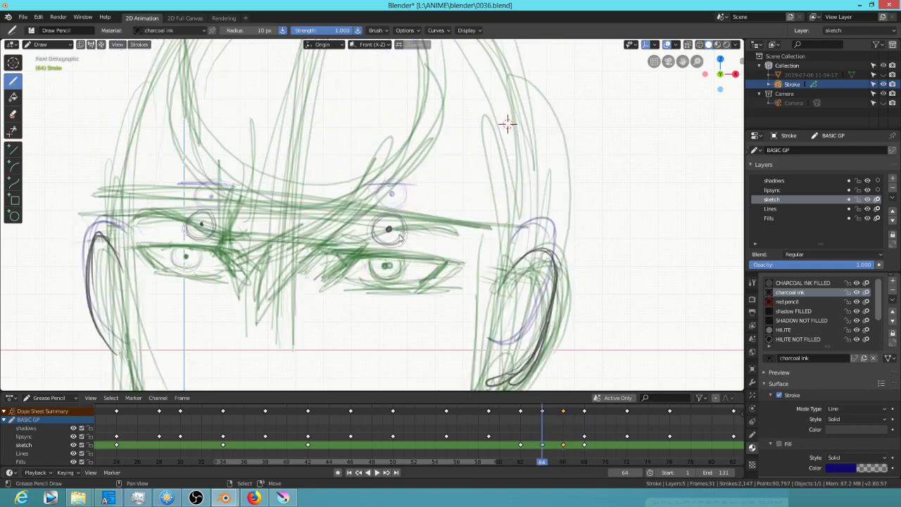
drag(367, 218, 405, 216)
drag(361, 219, 415, 217)
drag(229, 218, 148, 224)
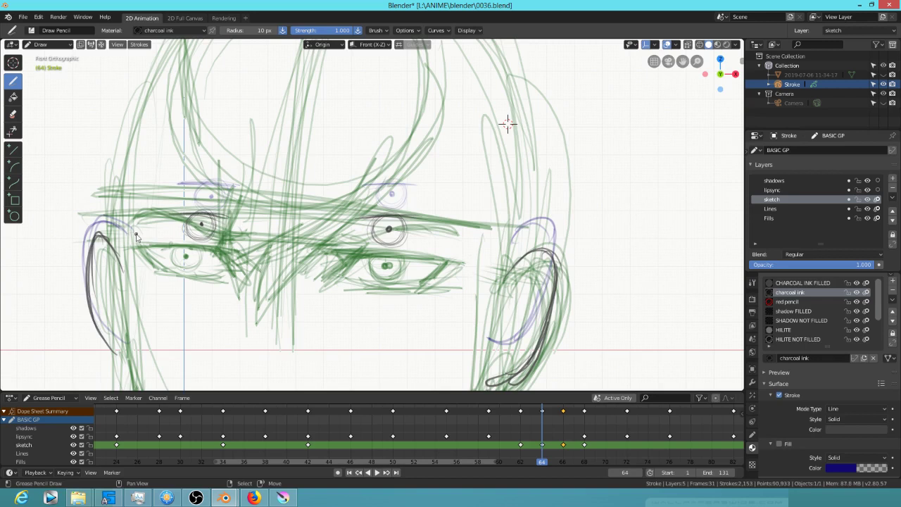
Sketch the right eyebrow at frames 64 and 66 as an in-between of the brow at frames 62 and 68
key(Left)
key(Left)
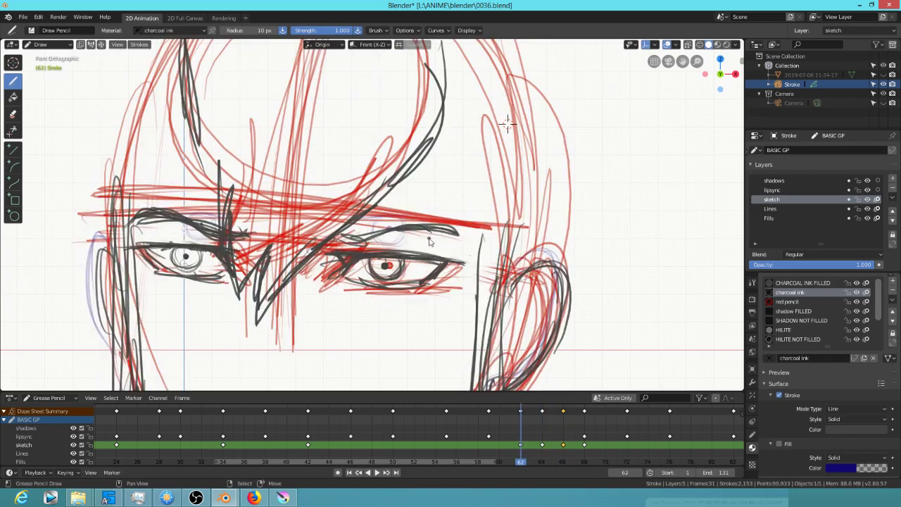
drag(395, 225, 349, 239)
key(Right)
key(Right)
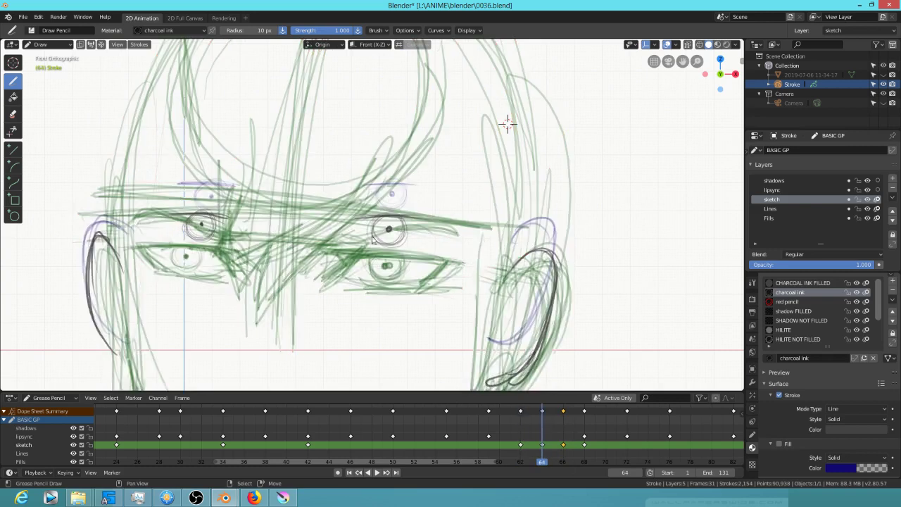
mouse_move(372, 200)
mouse_down()
mouse_move(462, 200)
mouse_move(431, 193)
mouse_up()
key(Right)
key(Right)
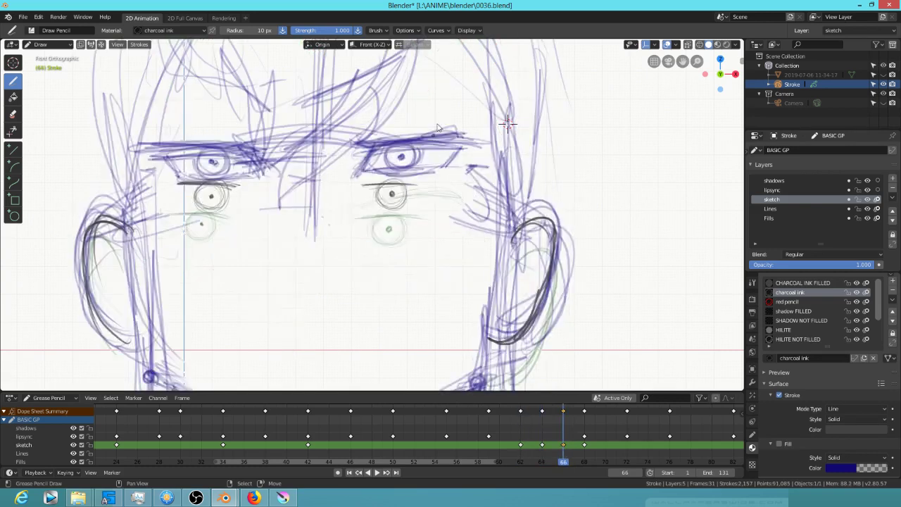
mouse_move(365, 170)
mouse_down()
mouse_move(454, 179)
mouse_move(438, 169)
mouse_move(364, 175)
mouse_up()
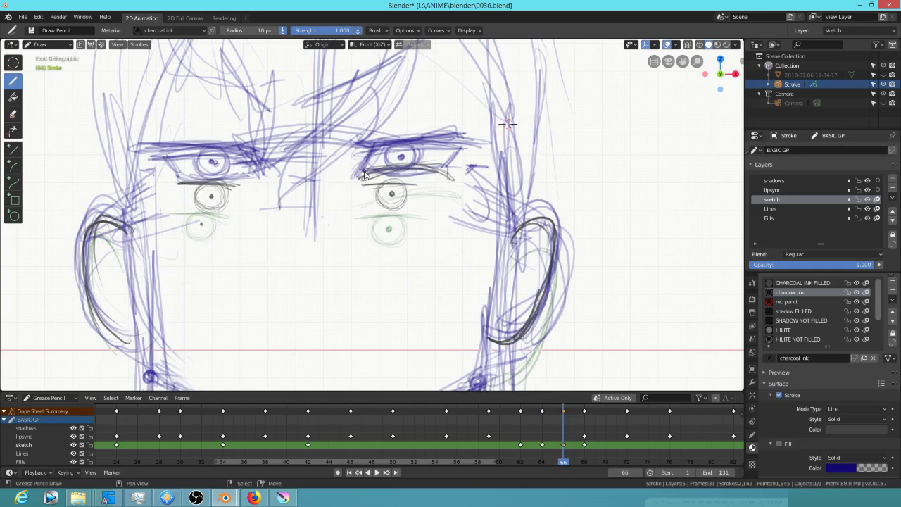
Sketch the left eyebrow above the iris at frames 64 and 66, using the brows at frames 62 and 68 as references
key(Up)
key(Down)
key(Down)
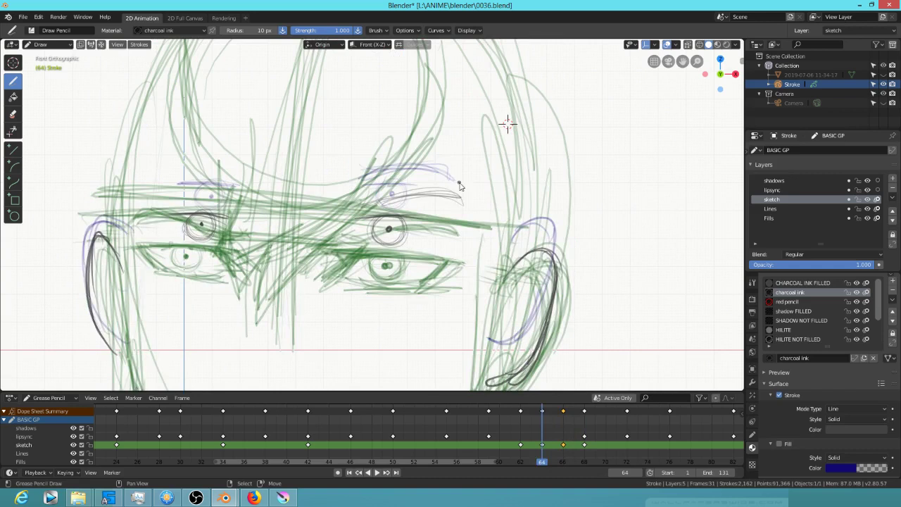
key(Down)
key(Up)
mouse_move(226, 208)
mouse_down()
mouse_move(134, 194)
mouse_move(152, 191)
mouse_up()
key(Down)
key(Up)
key(Up)
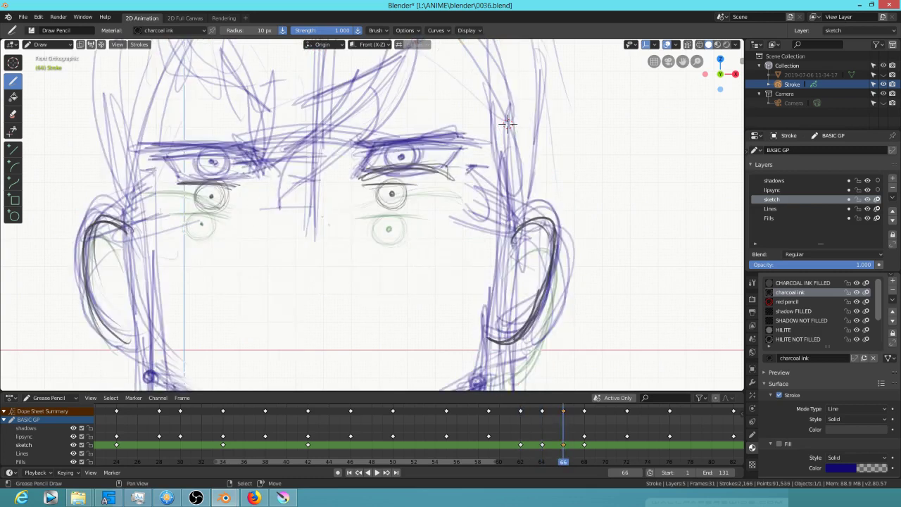
key(Up)
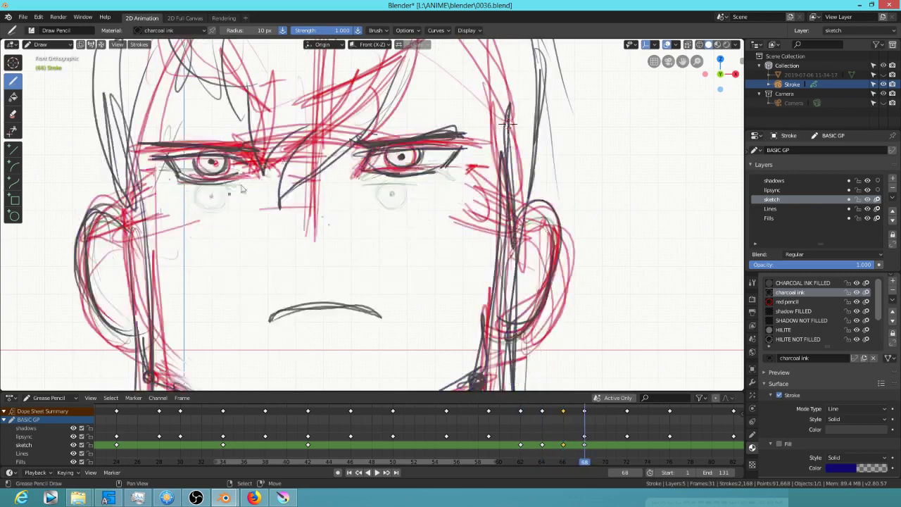
mouse_move(180, 145)
mouse_down()
mouse_move(273, 162)
mouse_move(260, 175)
mouse_up()
key(Down)
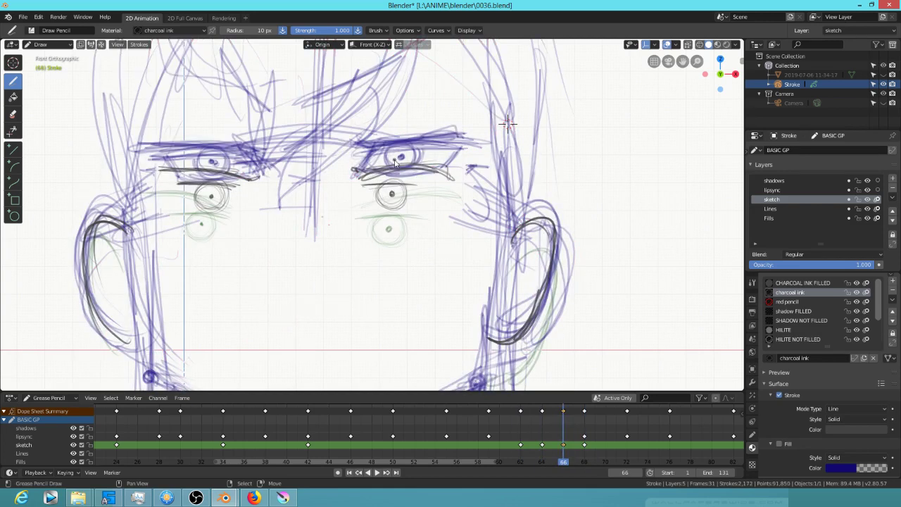
Draw the lower eyelid line beneath the right iris at frames 64 and 66
key(Up)
key(Up)
key(Down)
key(Down)
key(Down)
key(Down)
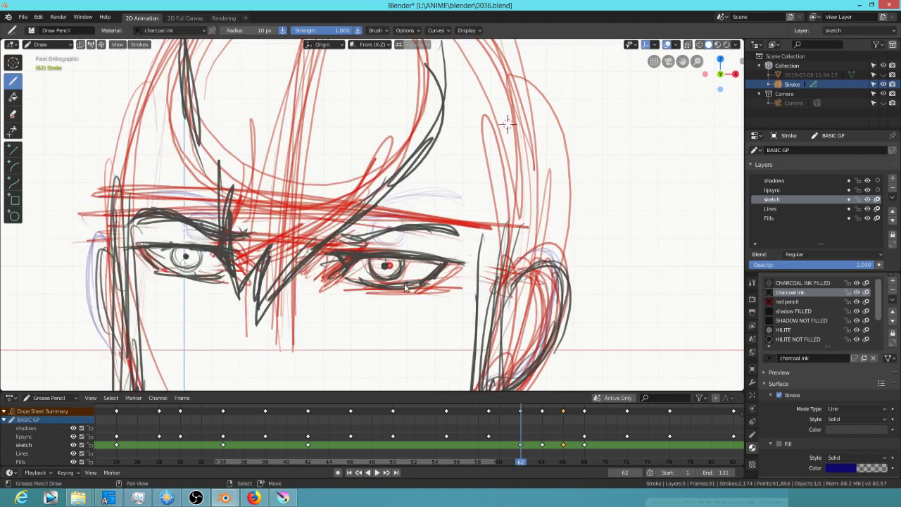
key(Up)
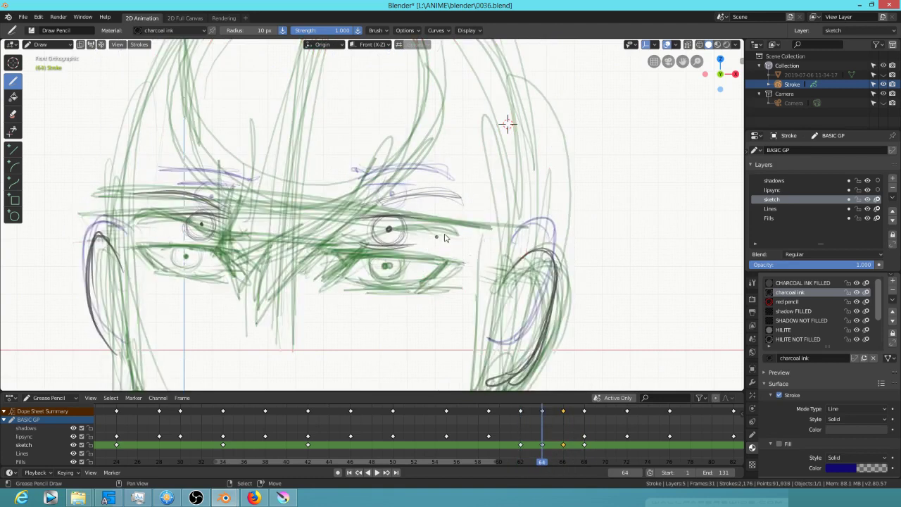
key(Up)
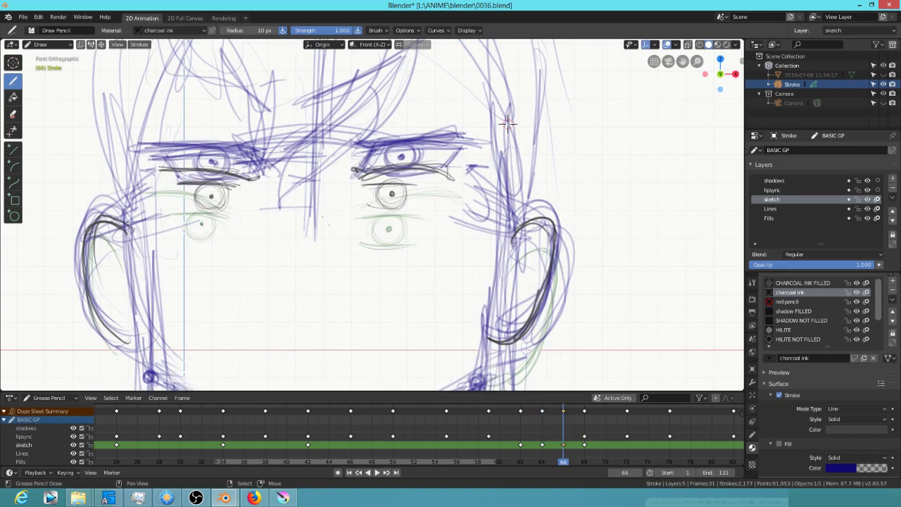
key(Up)
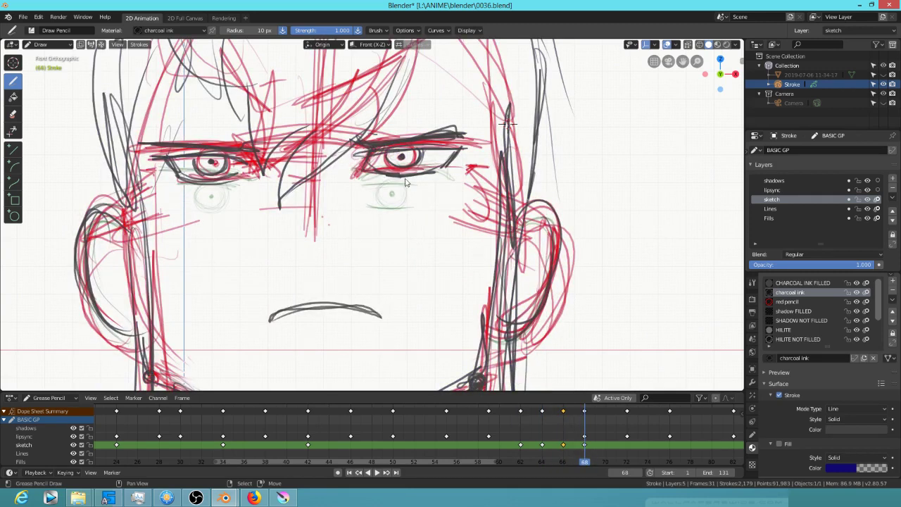
key(Down)
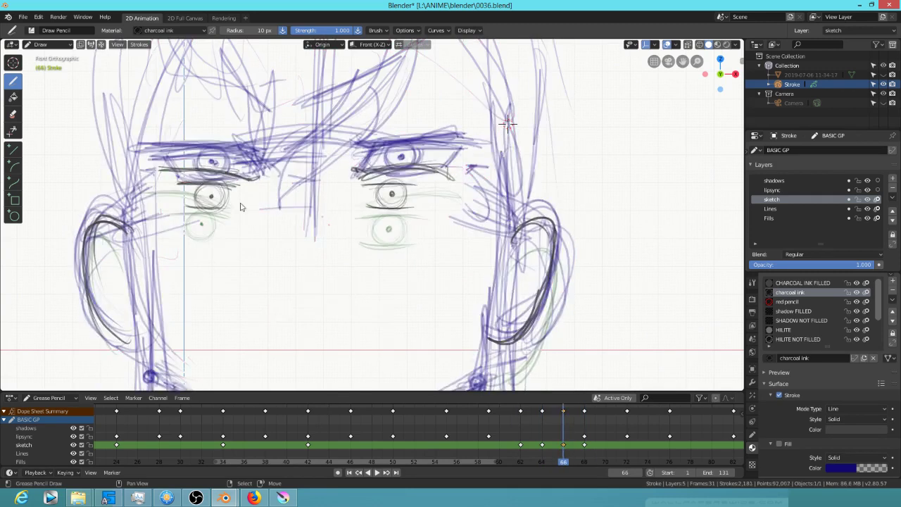
Draw the lower eyelid line beneath the left iris at frames 64 and 66
key(Down)
drag(173, 237, 216, 242)
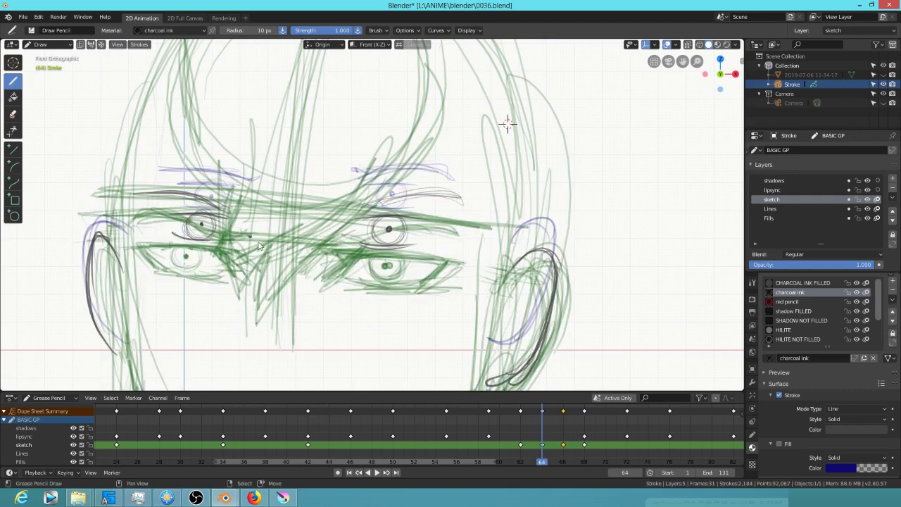
key(Up)
key(Down)
key(Down)
key(Up)
Switch to the red pencil material and mark the tip of the central hair lock with a dot at frames 62 and 68
key(Down)
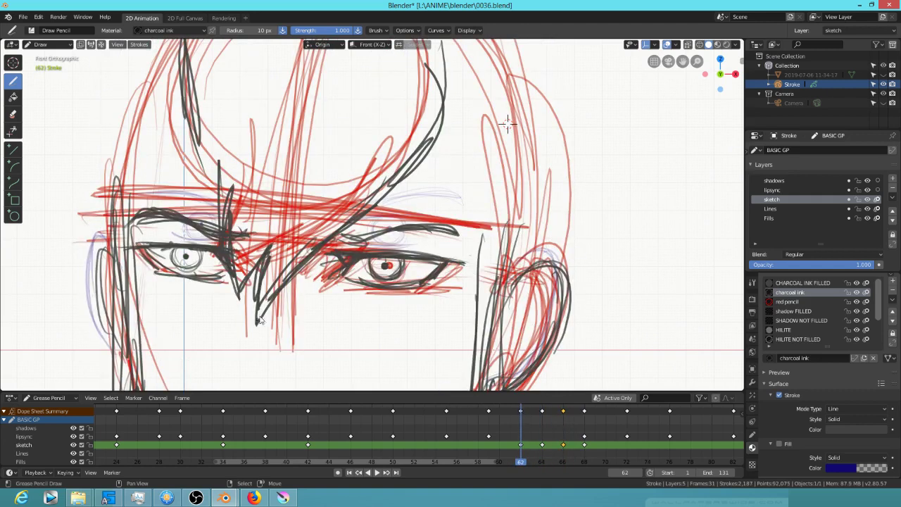
click(789, 301)
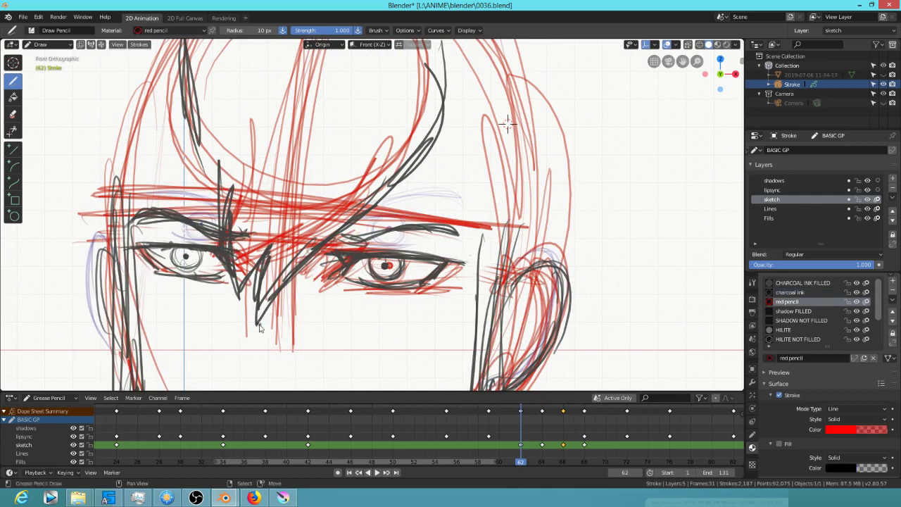
key(Up)
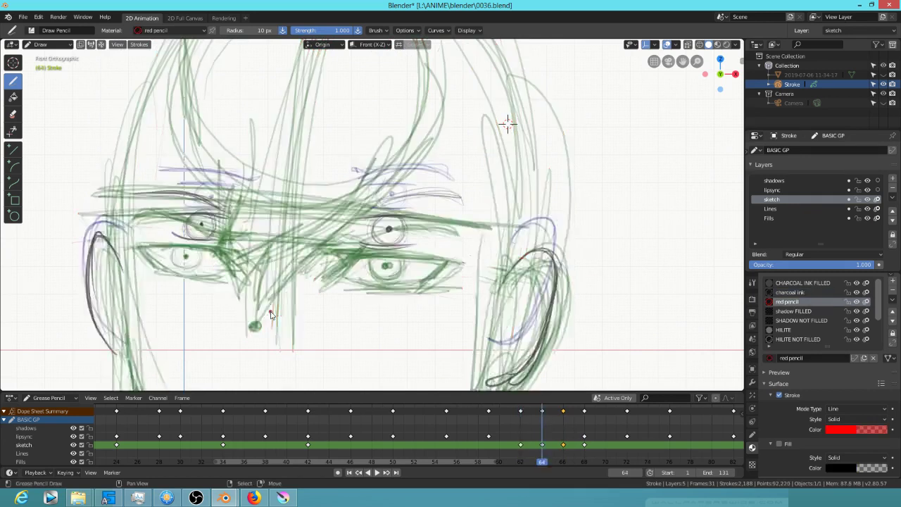
key(Up)
key(Up)
key(Down)
key(Up)
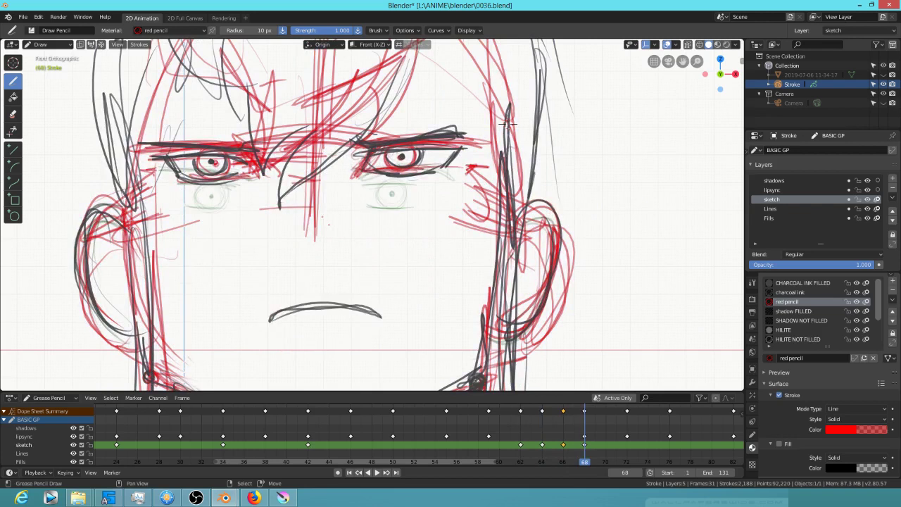
key(Down)
key(Down)
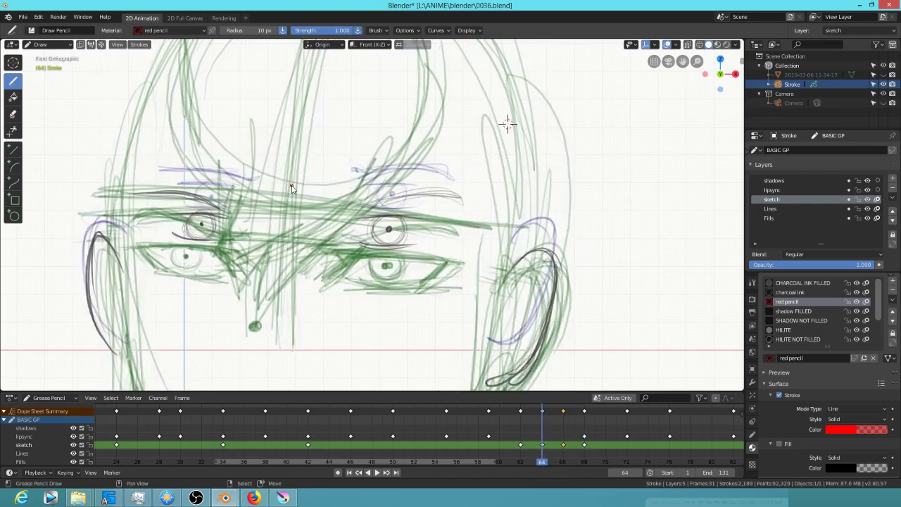
Place in-between dots for the central hair lock's tip at frames 64 and 66, spaced between the marks at 62 and 68
key(Up)
key(Up)
key(Up)
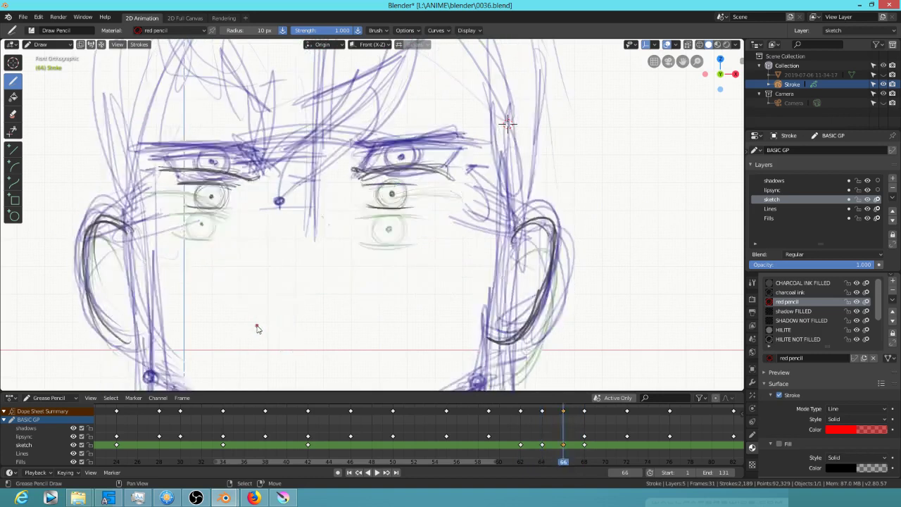
key(Down)
key(Down)
key(Down)
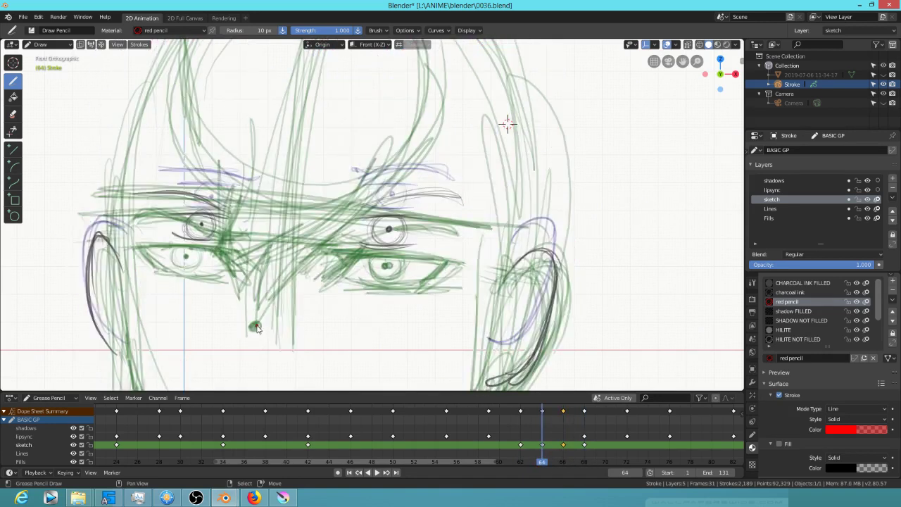
key(Up)
key(Up)
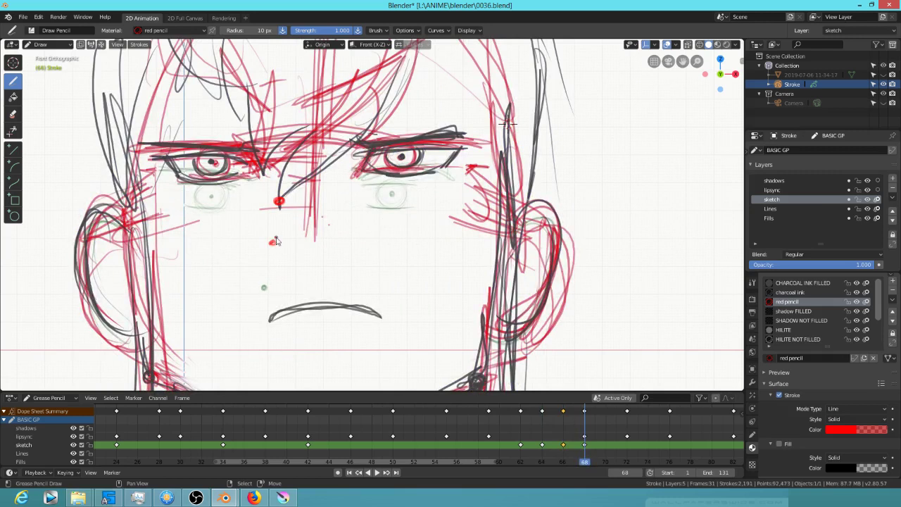
Check the spacing of the hair-tip dots across the frames and reinforce the dots at frames 64 and 66
key(Up)
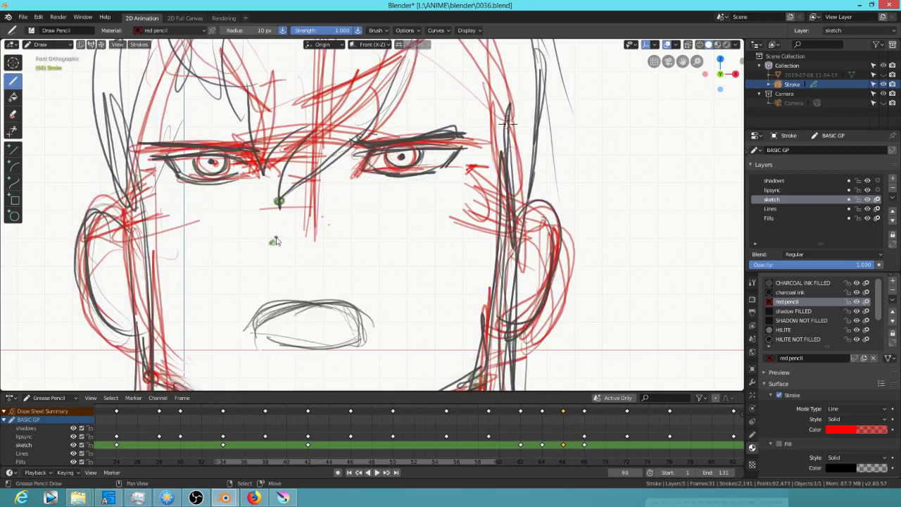
key(Down)
key(Down)
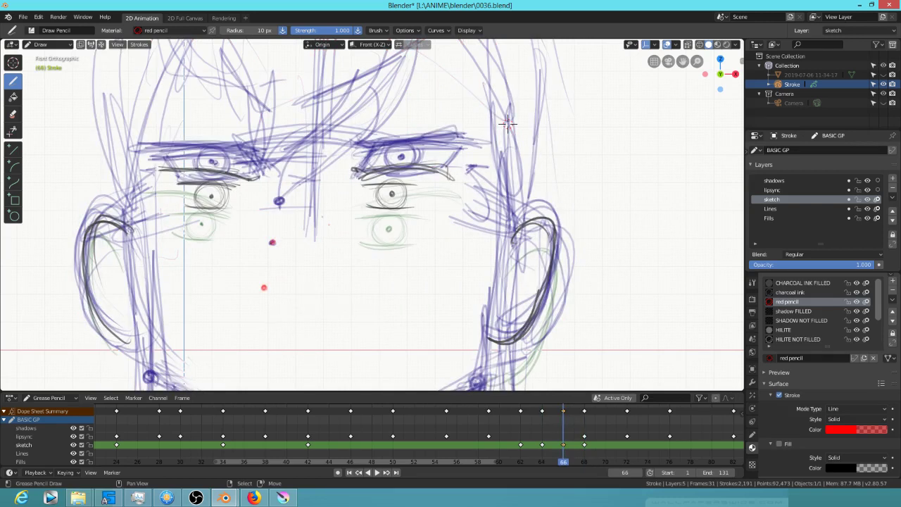
key(Down)
key(Down)
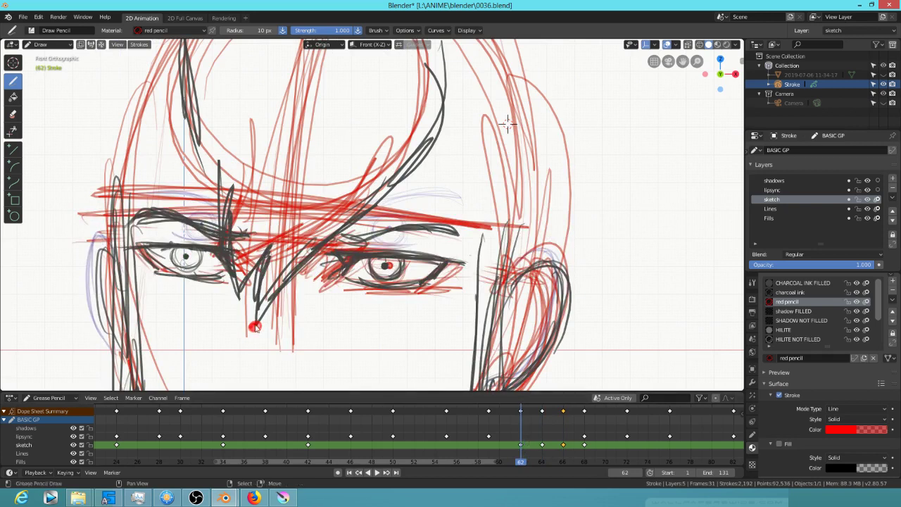
key(Up)
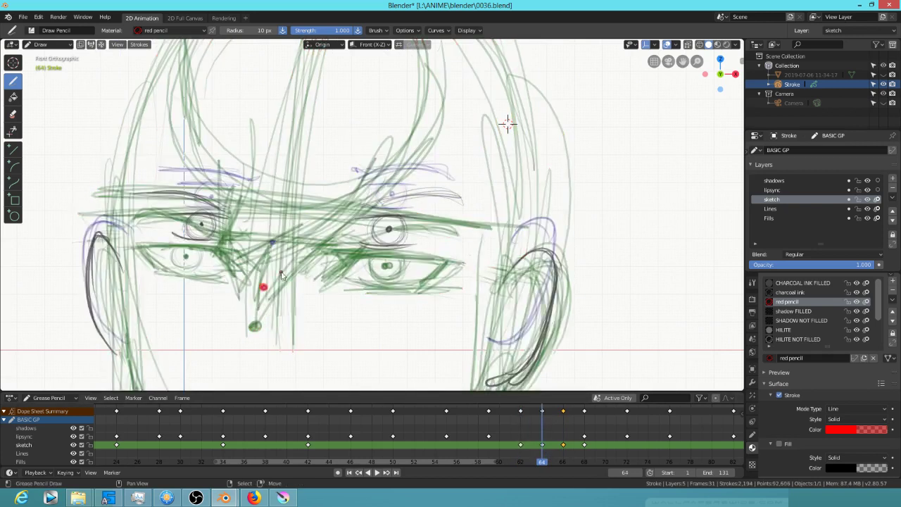
key(Up)
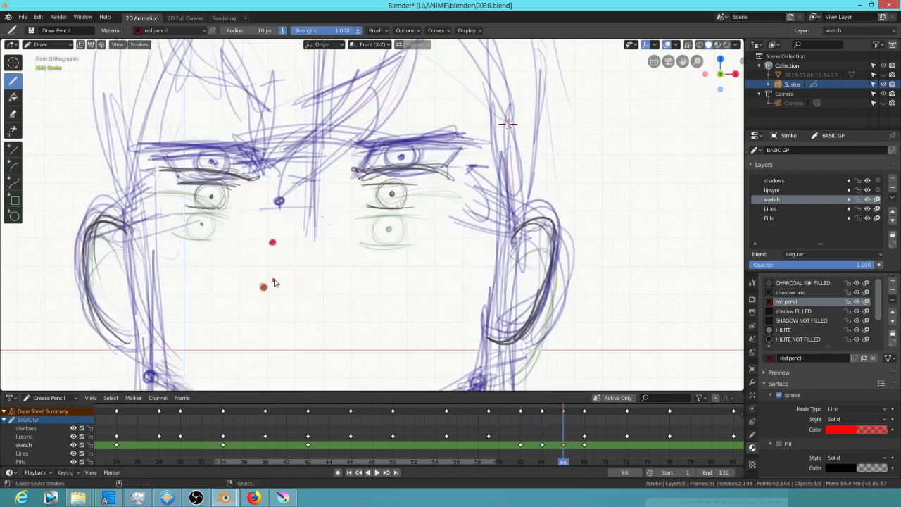
key(Up)
key(Down)
key(Down)
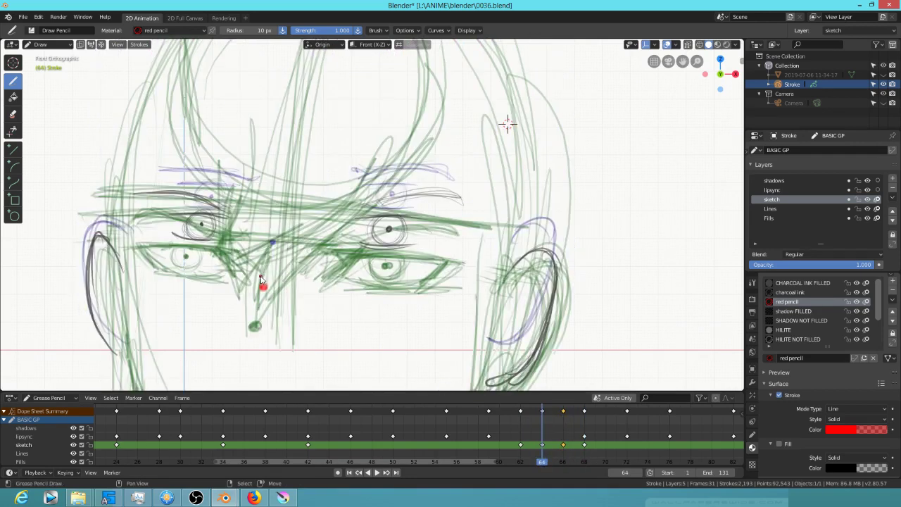
Draw the right edge of the central hair lock as a curve from the tip dot towards the right eye at frames 64 and 66
key(Down)
drag(254, 326, 273, 298)
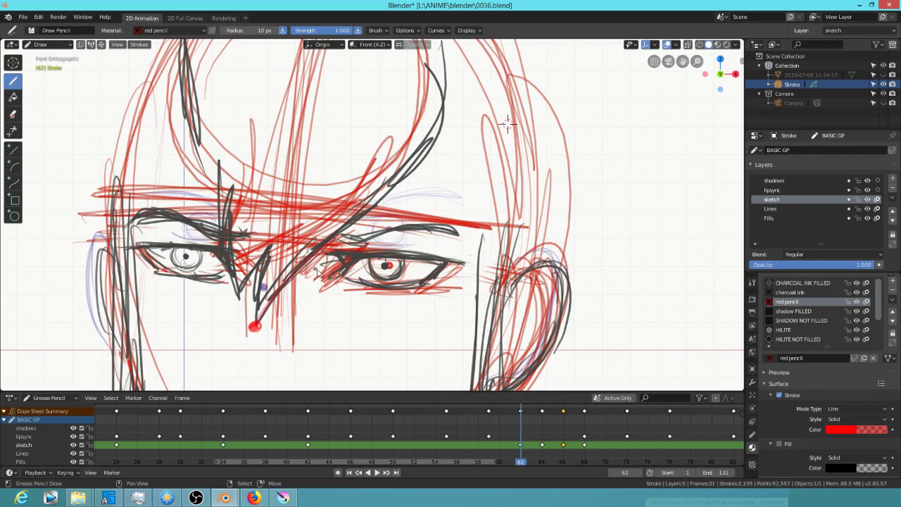
key(Up)
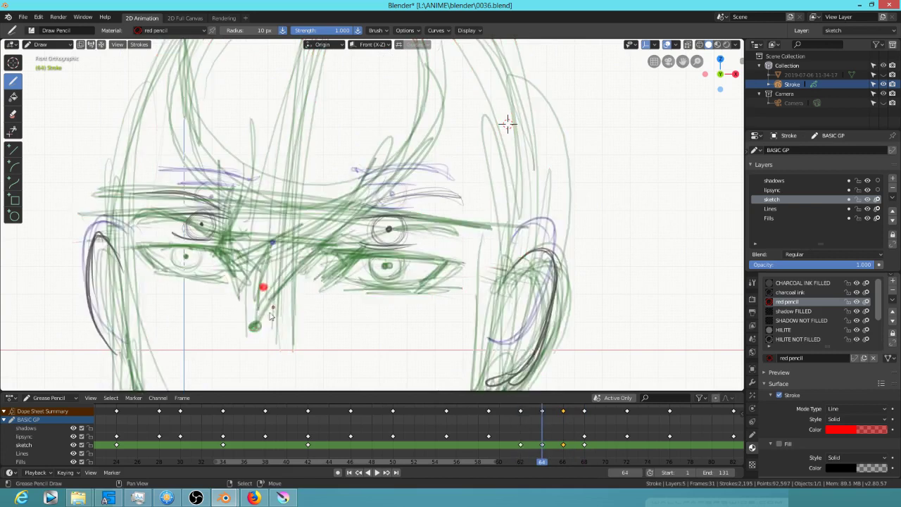
drag(264, 286, 355, 202)
drag(264, 283, 358, 201)
key(Up)
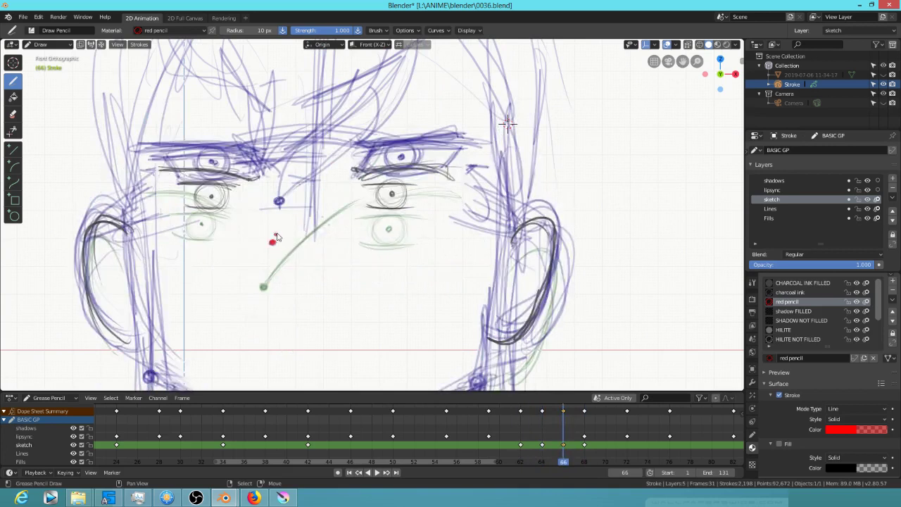
key(Up)
key(Down)
drag(273, 242, 358, 173)
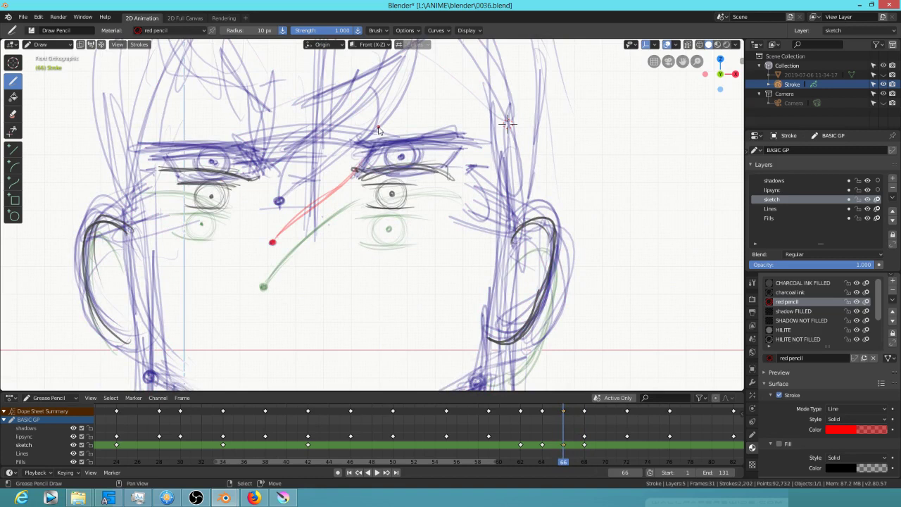
Draw the left edge of the central hair lock upward from the tip dot at frames 64 and 66, following frames 62 and 68
key(Down)
key(Down)
drag(254, 322, 260, 231)
key(Up)
drag(259, 284, 266, 224)
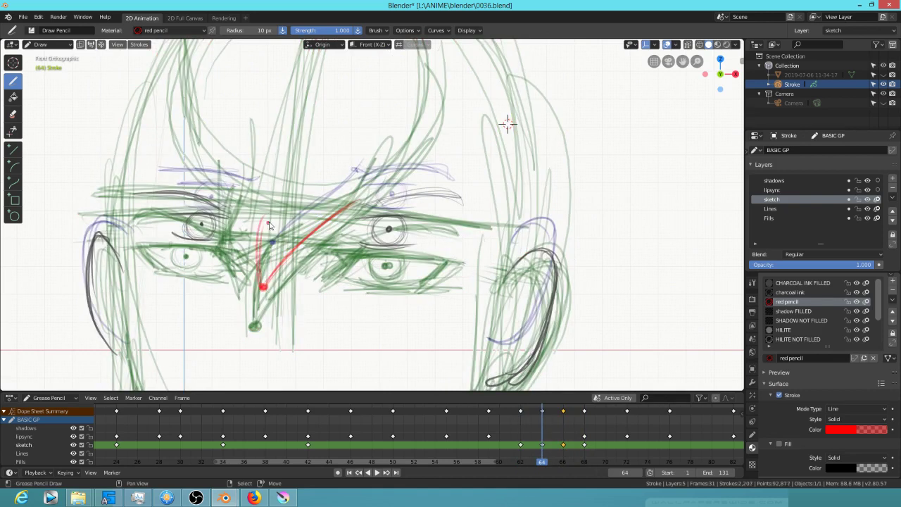
key(Up)
drag(268, 172, 268, 240)
key(Up)
drag(278, 145, 277, 198)
drag(282, 129, 277, 199)
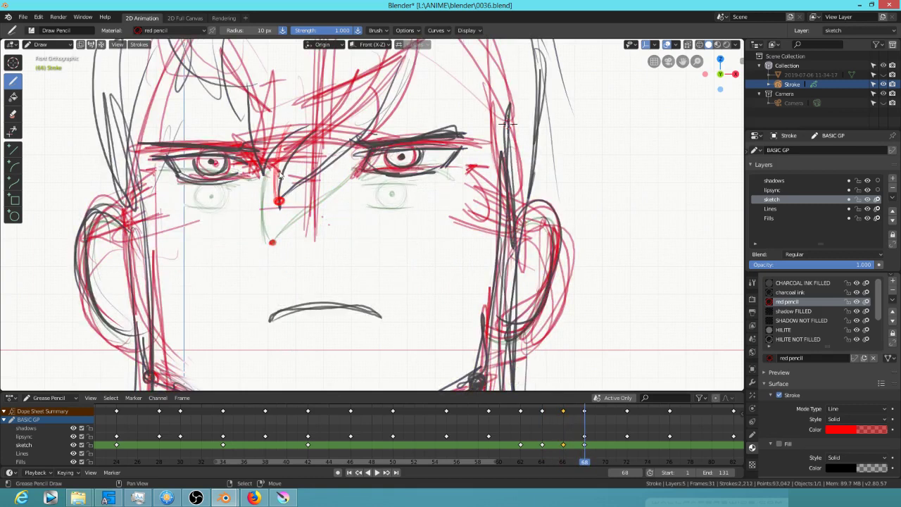
key(Down)
key(Down)
key(Down)
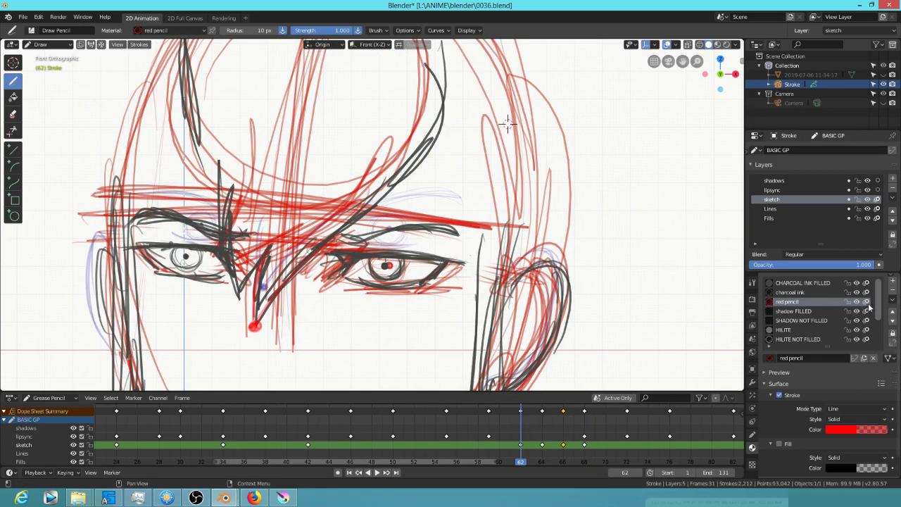
Turn off onion skinning for the sketch layer and flip up through the in-between frames
click(878, 199)
scroll(429, 284, down, 2)
key(Up)
key(Up)
key(Up)
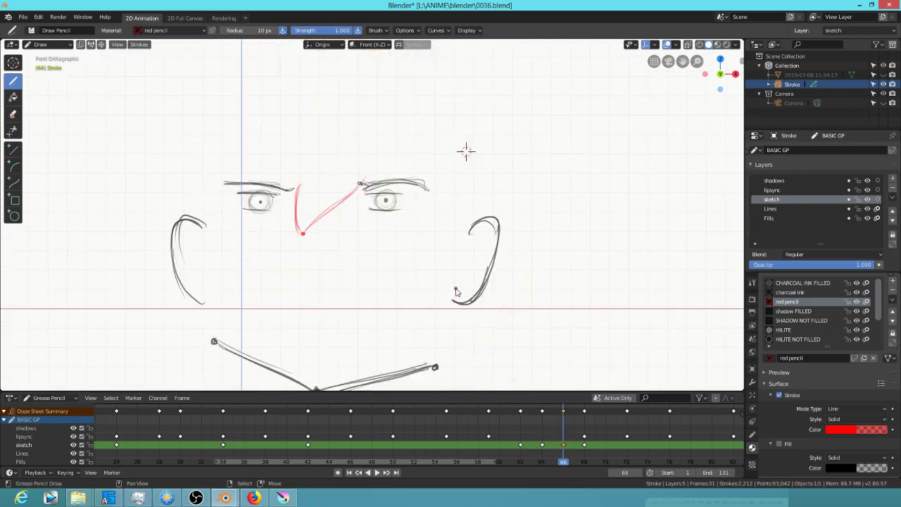
Draw red upper-lid lines over both eyes at frames 64 and 66, following the lids at frames 62 and 68
key(Down)
key(Down)
key(Down)
key(Up)
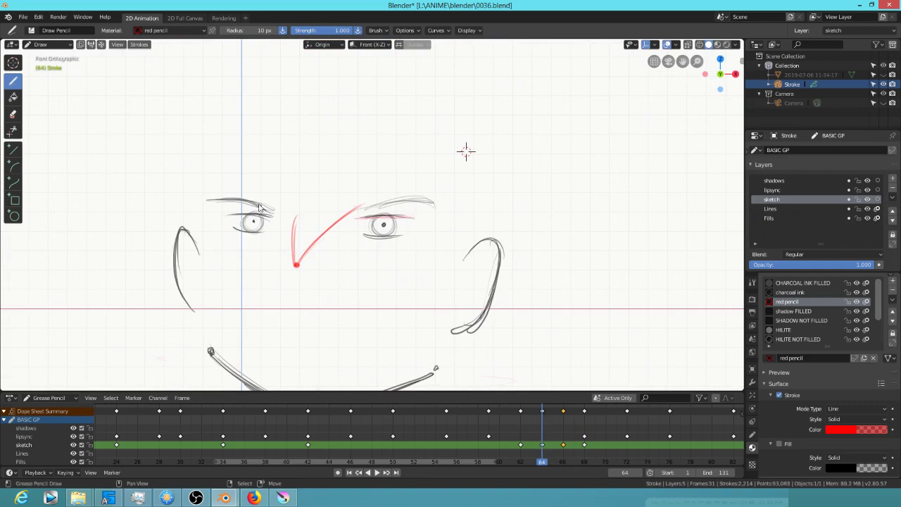
key(Up)
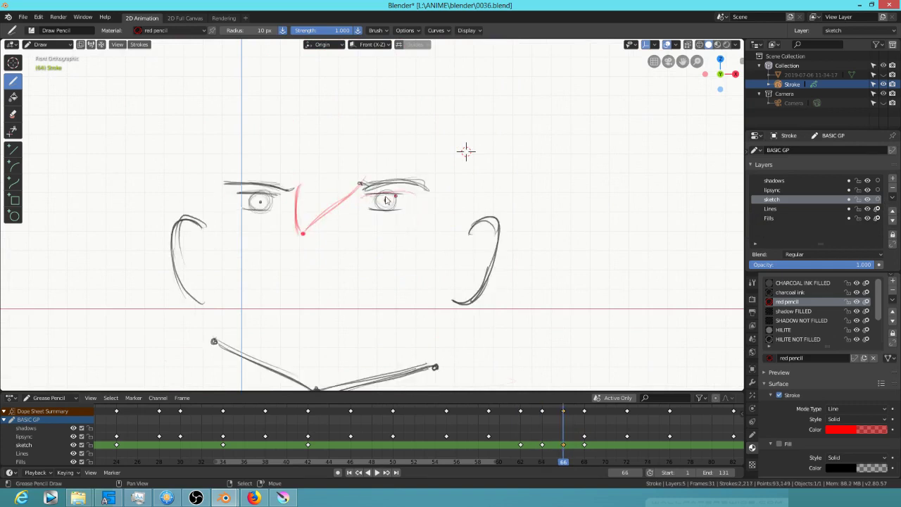
key(Up)
key(Down)
key(Down)
key(Down)
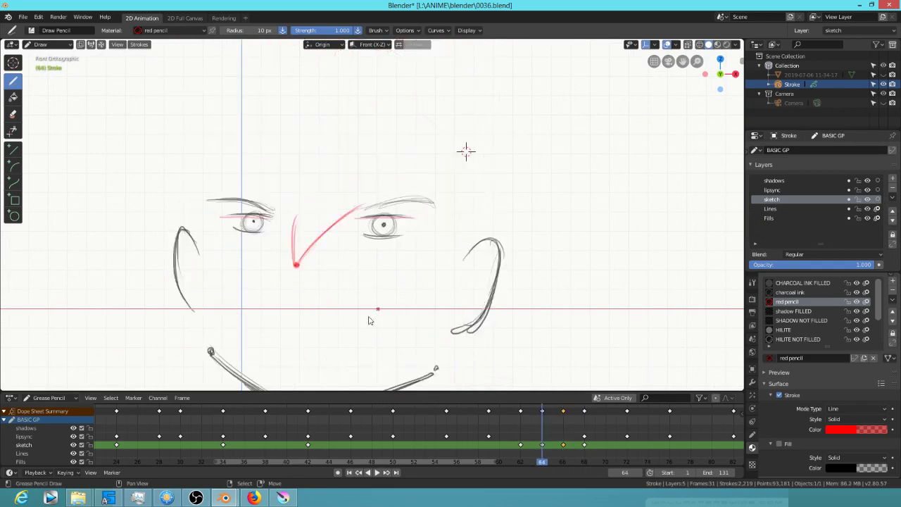
Draw a nearly flat red mouth line at frame 62, using the mouth at frame 42 as reference
shift+middle_drag(491, 288, 520, 215)
key(Down)
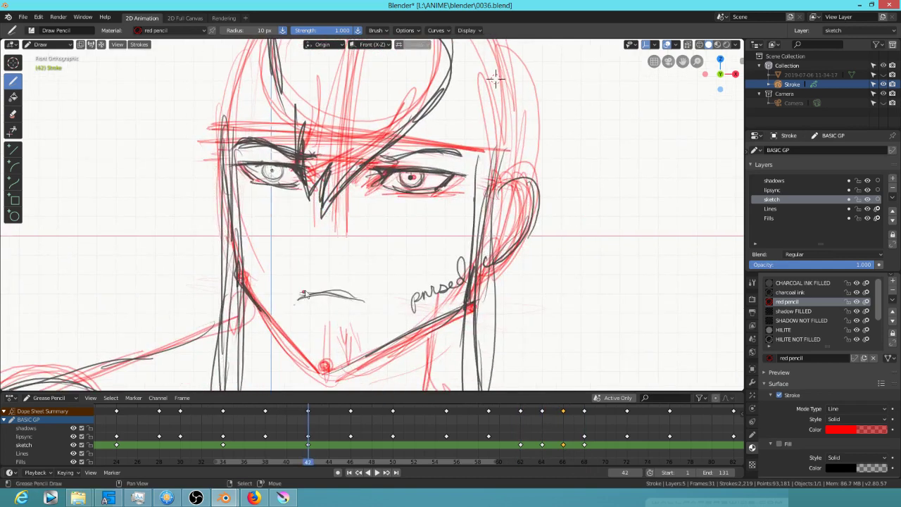
drag(314, 298, 352, 298)
key(Up)
key(Up)
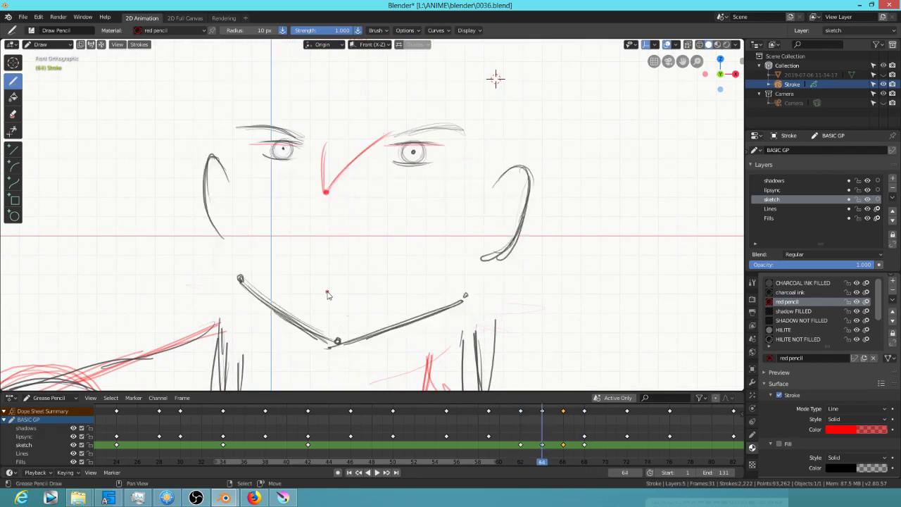
Try sketching in-between mouth lines at frames 64 and 66, spaced between the mouths at 62 and 68
mouse_move(291, 263)
mouse_down()
mouse_move(381, 255)
mouse_move(308, 258)
mouse_up()
key(Up)
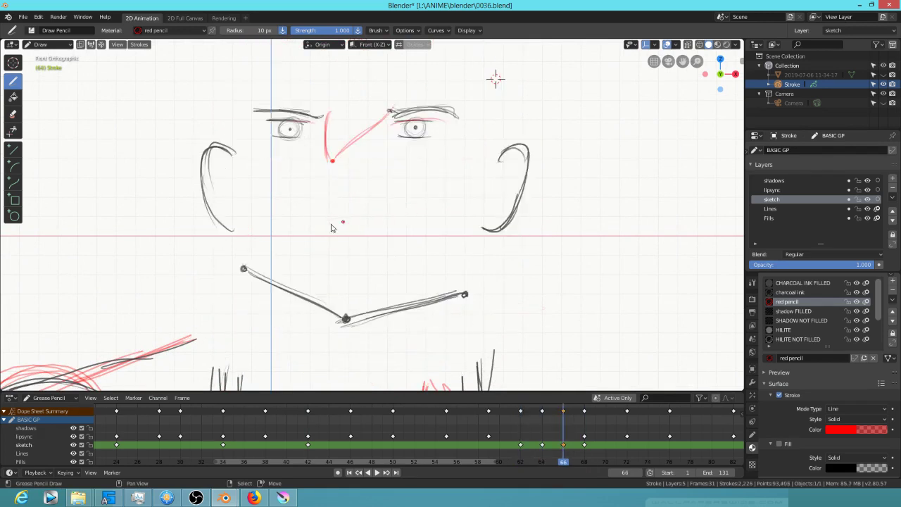
key(Up)
drag(365, 209, 384, 210)
key(Down)
mouse_move(392, 228)
mouse_down()
mouse_move(315, 233)
mouse_move(397, 230)
mouse_up()
key(Down)
click(378, 242)
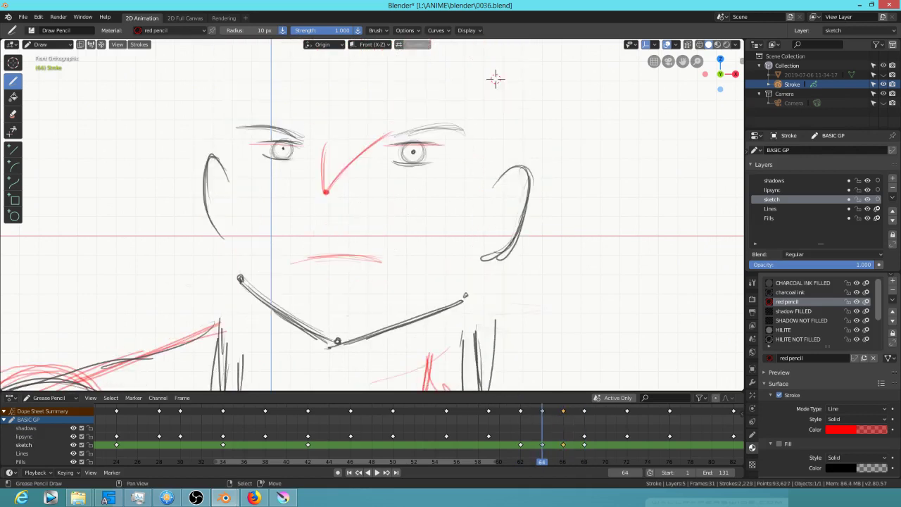
Add more strokes to the mouth line at frame 64 and reinforce the one at frame 62
drag(377, 260, 304, 263)
key(Down)
key(Up)
key(Down)
drag(369, 295, 298, 294)
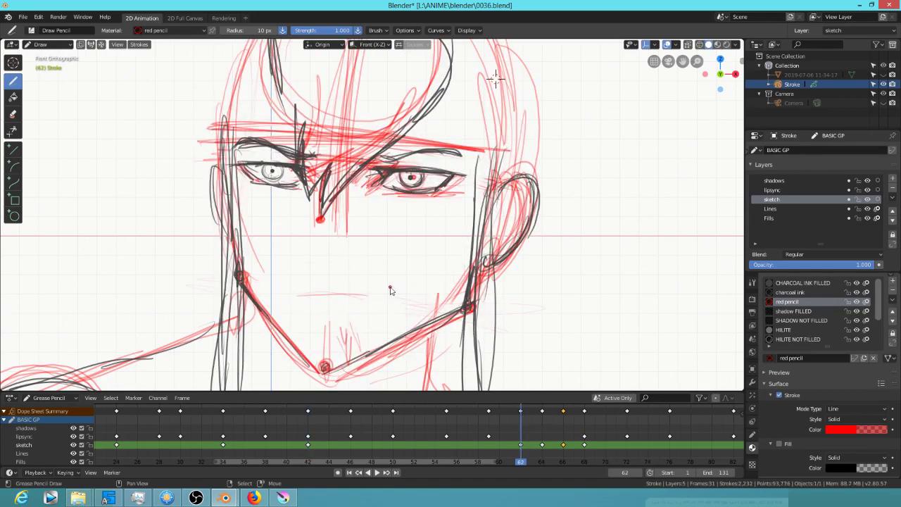
Compare the mouth position across frames 62 to 66 and erase the mouth strokes at frames 64 and 66
key(Up)
key(Up)
key(Down)
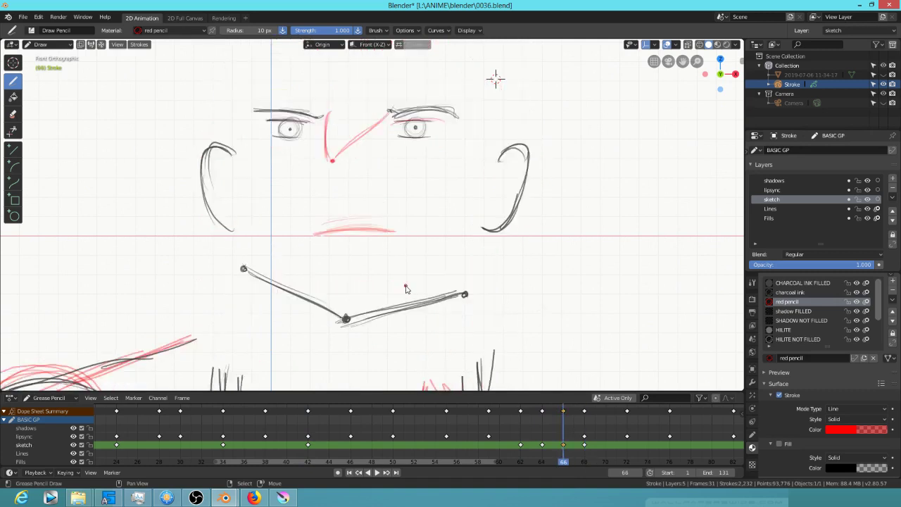
key(Down)
key(Up)
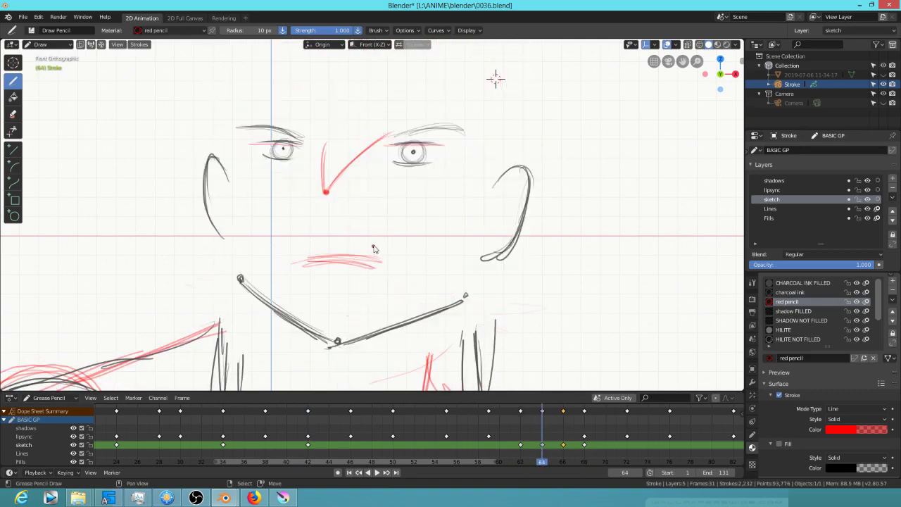
ctrl+right_drag(380, 255, 370, 249)
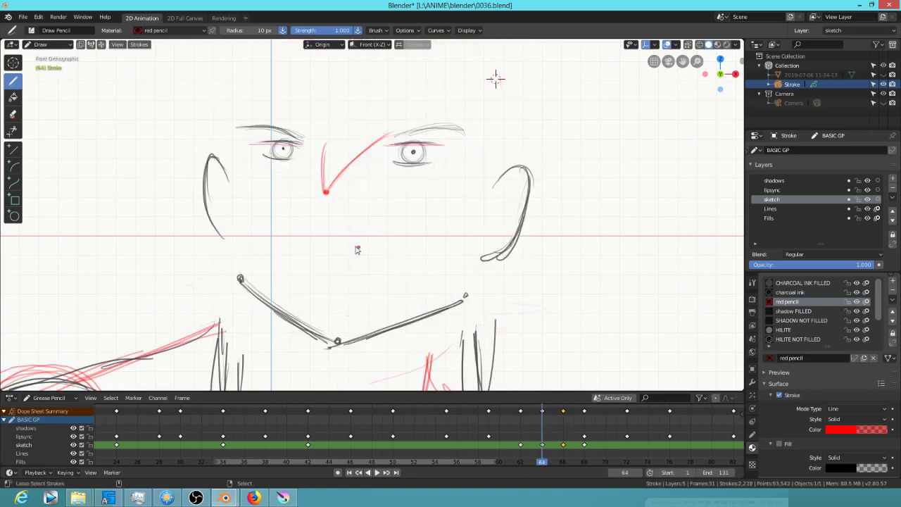
key(Down)
key(Up)
key(Up)
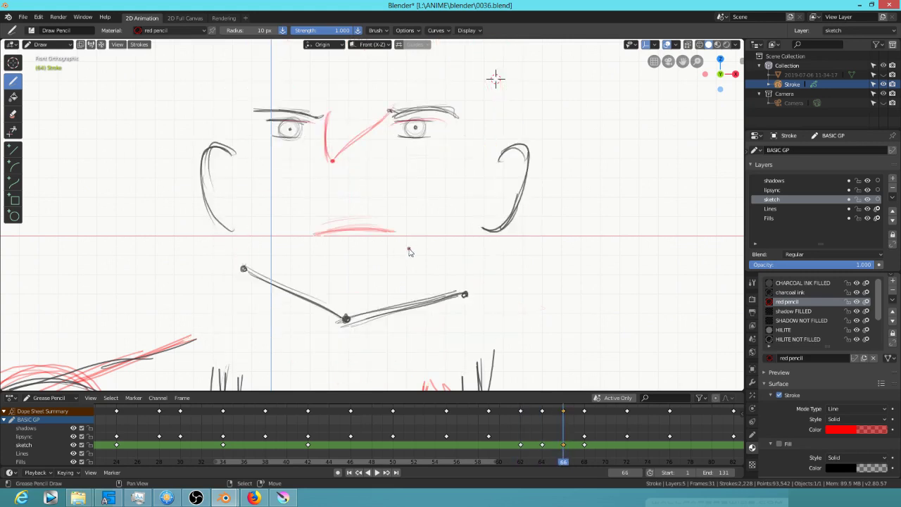
key(Delete)
Rough in the mouth again at frame 66 using frame 68 as reference, and strengthen the mouth line at frame 62
key(Up)
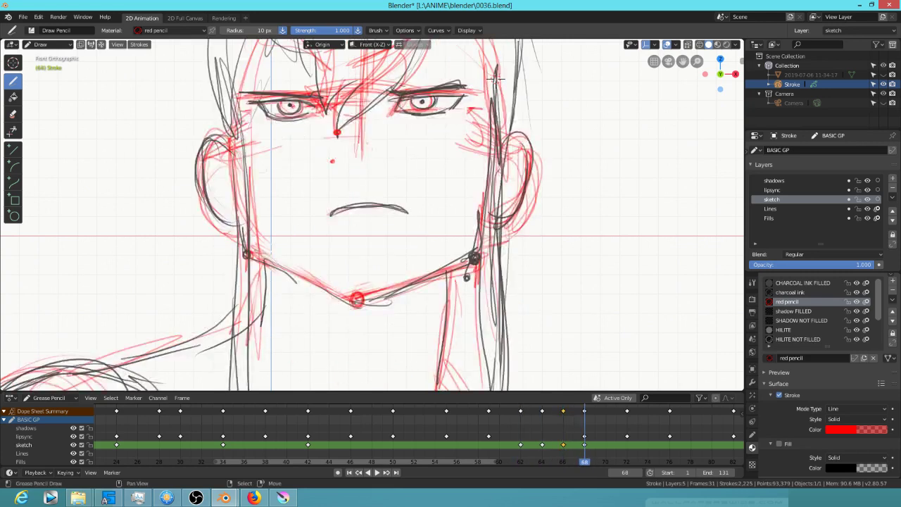
drag(389, 207, 390, 209)
key(Down)
key(Down)
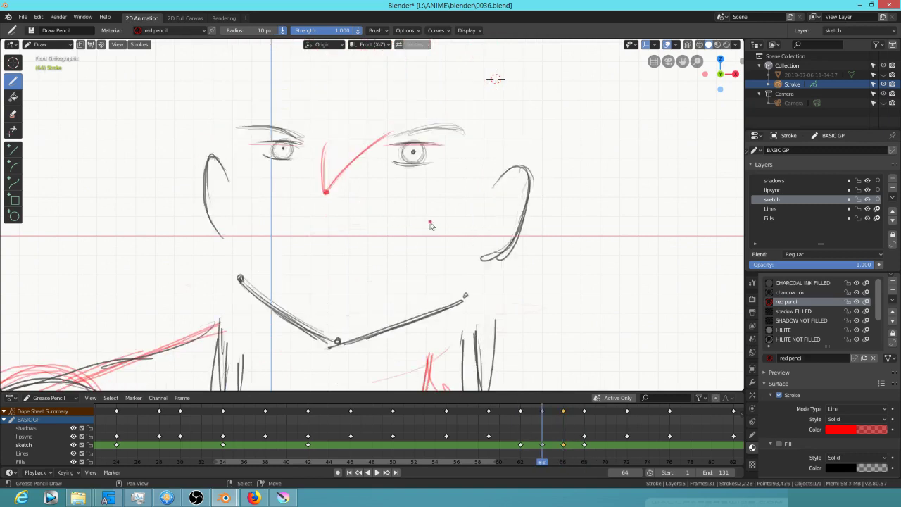
key(Up)
key(Up)
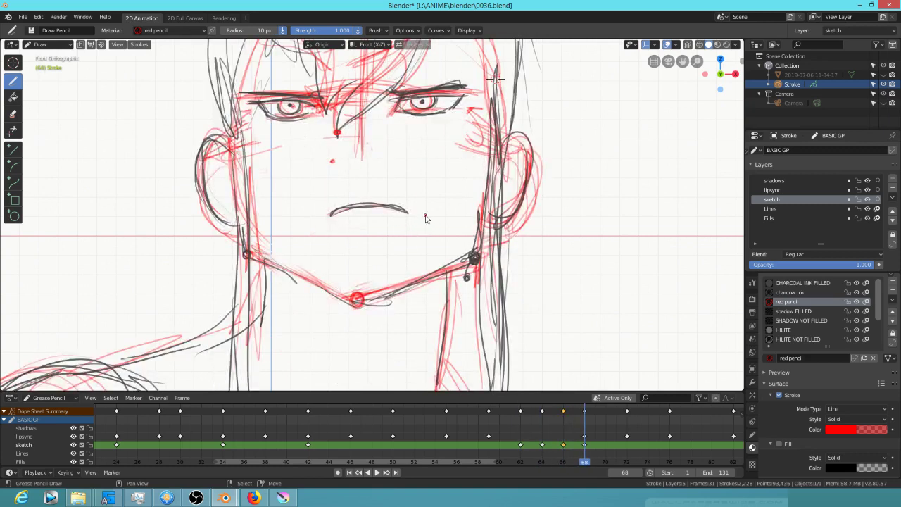
key(Down)
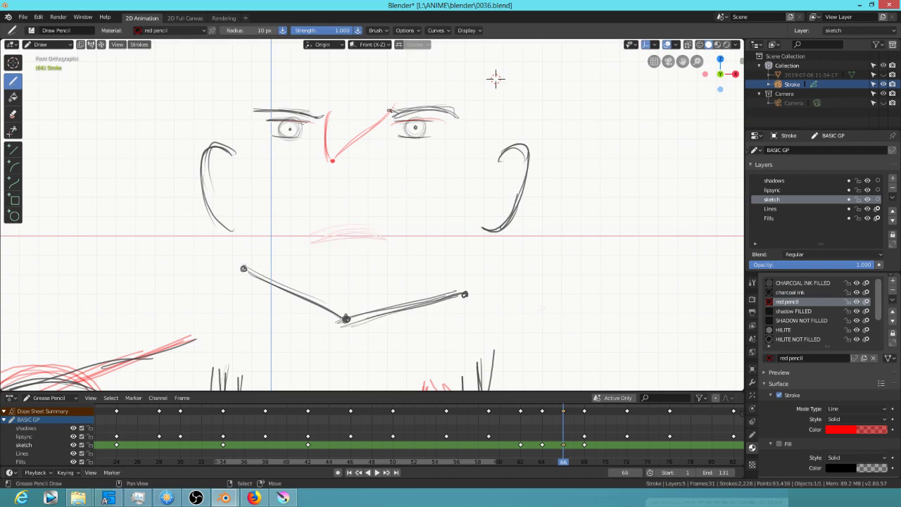
key(Down)
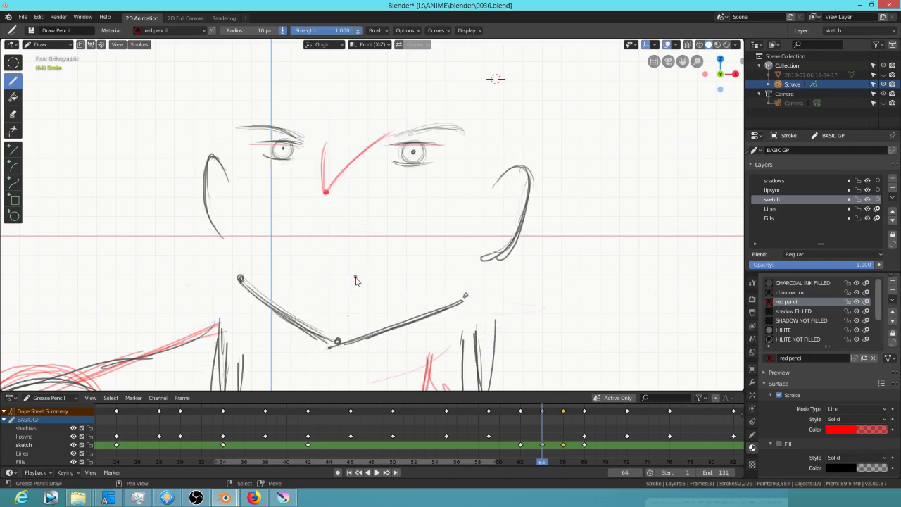
key(Down)
drag(306, 294, 368, 294)
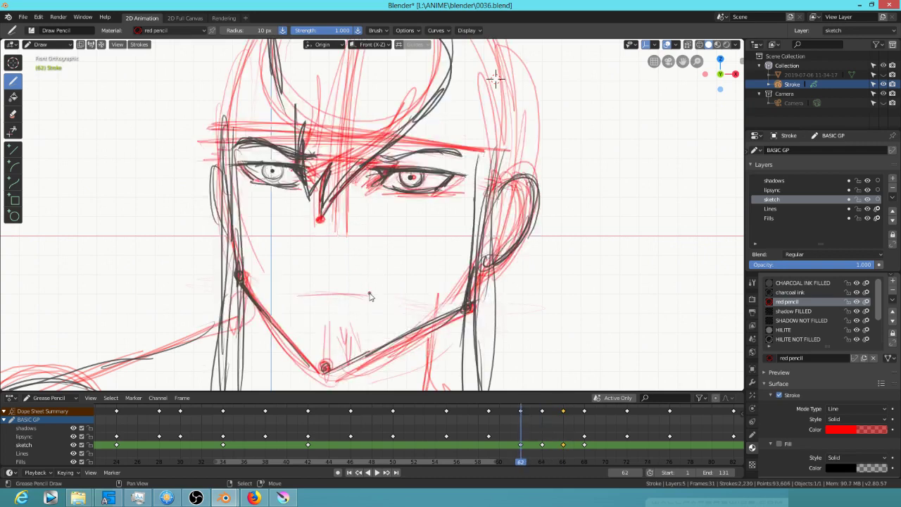
Draw the in-between mouth at frame 64 and redraw it at frame 66 as a wider, downturned curve
key(Up)
drag(314, 263, 381, 263)
key(Up)
mouse_move(323, 243)
mouse_down()
mouse_move(391, 232)
mouse_move(396, 239)
mouse_up()
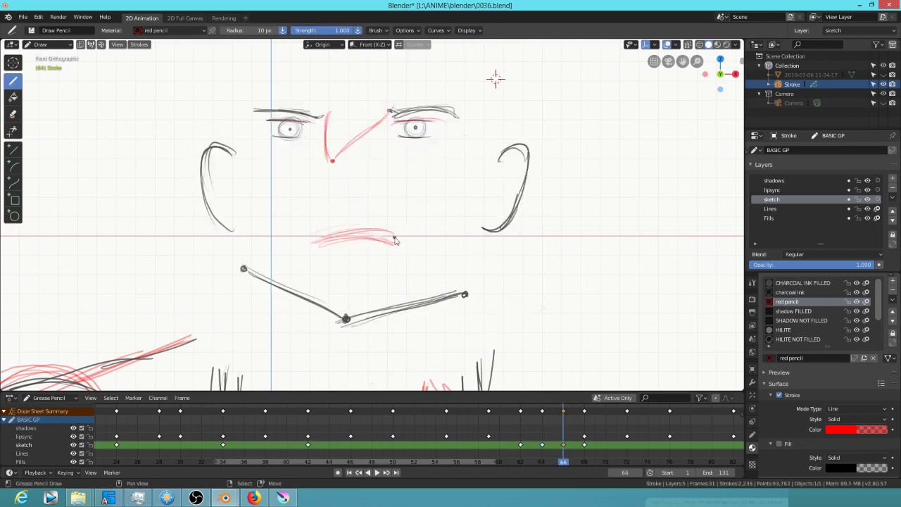
mouse_move(382, 250)
ctrl+mouse_down()
mouse_move(339, 244)
mouse_move(396, 233)
ctrl+mouse_up()
drag(315, 234, 390, 227)
drag(308, 236, 406, 223)
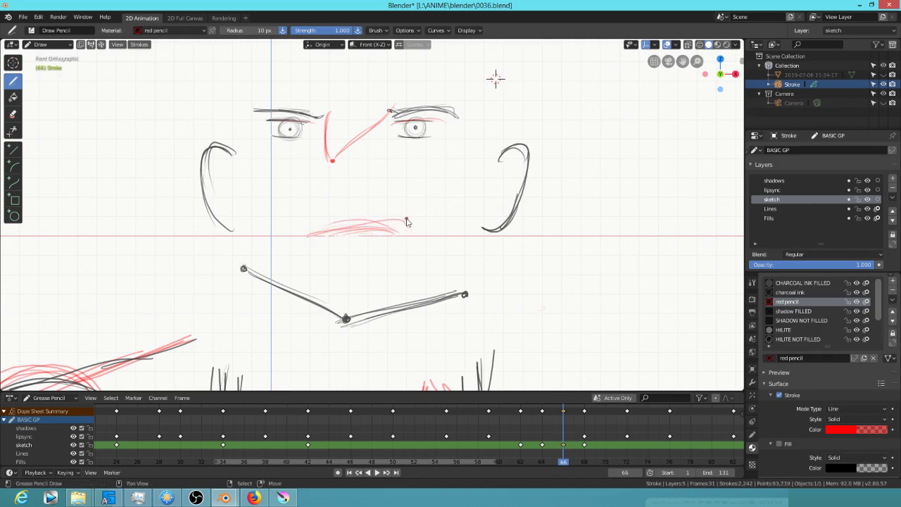
Draw the right side of the face from the ear down to the jaw corner at frames 64 and 66
key(Down)
key(Down)
key(Down)
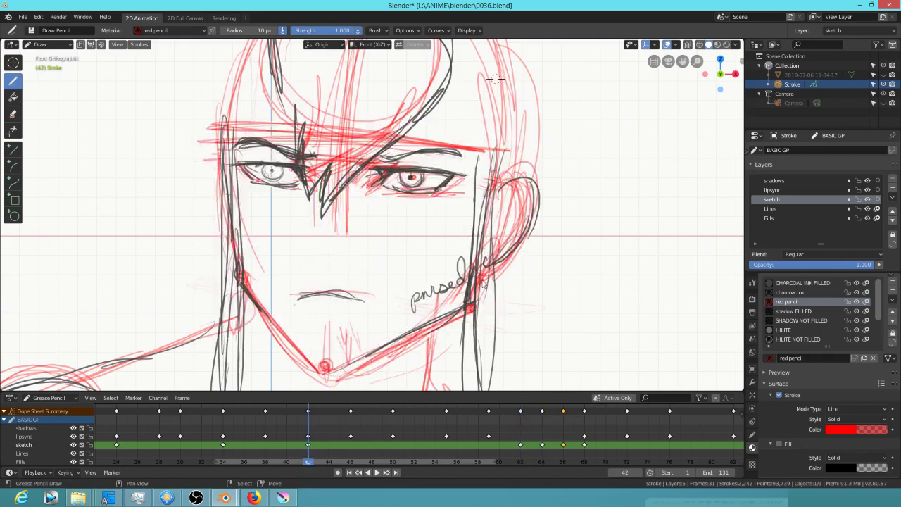
key(Up)
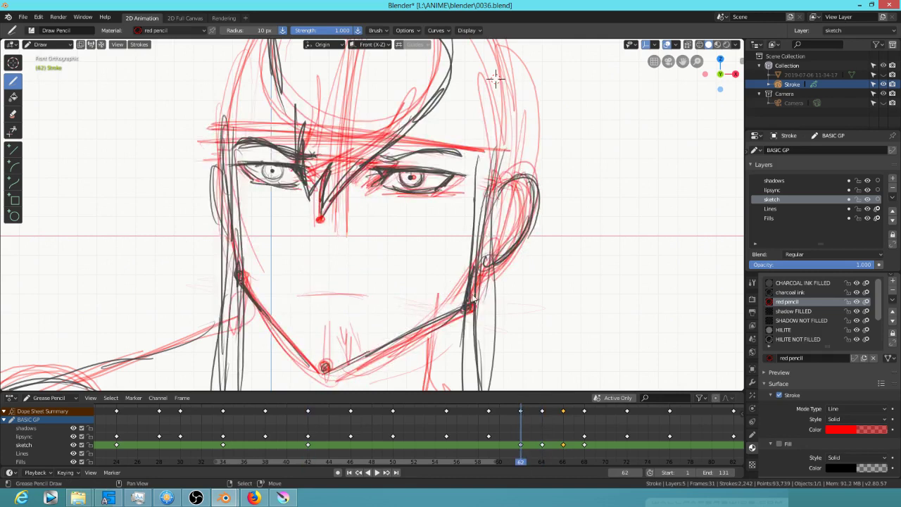
drag(475, 303, 476, 295)
key(Up)
drag(479, 254, 470, 293)
key(Up)
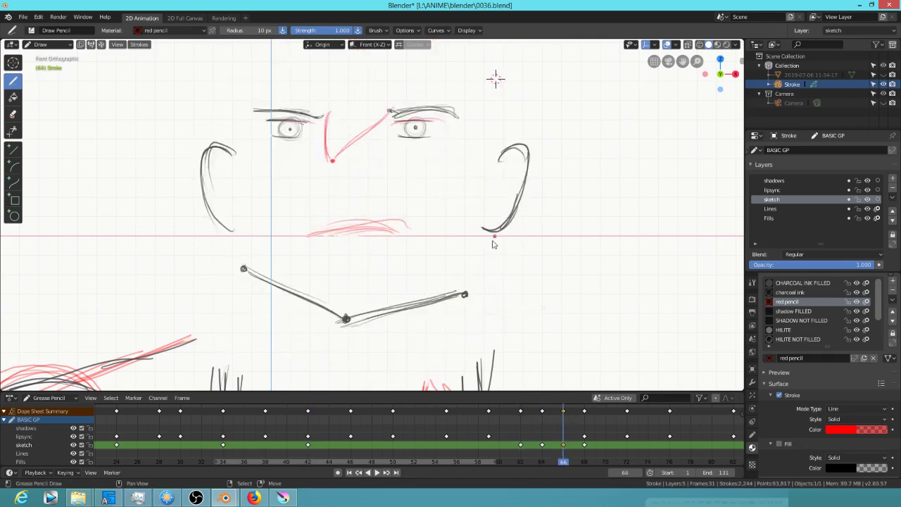
drag(484, 228, 476, 287)
drag(488, 231, 470, 280)
key(Up)
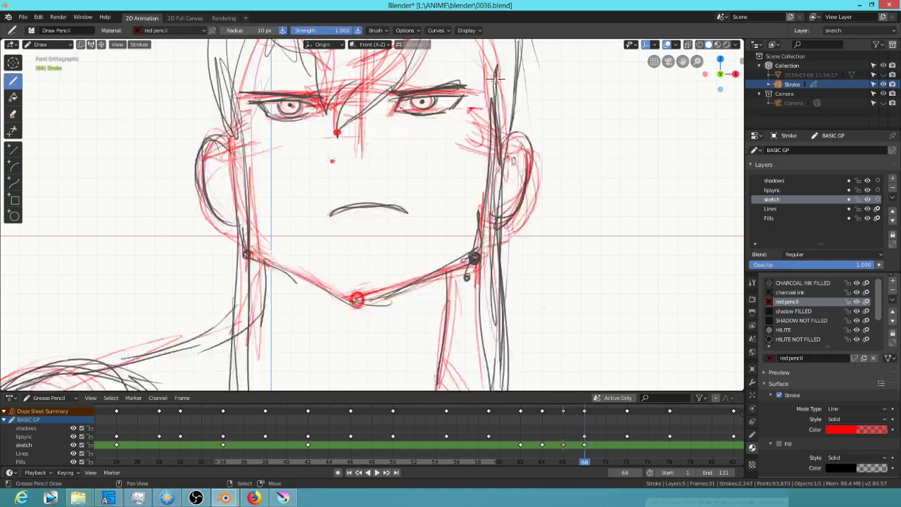
drag(484, 189, 477, 247)
Draw the left side of the face from beside the ear down to the jaw corner at frames 64 and 66
key(Down)
key(Down)
key(Down)
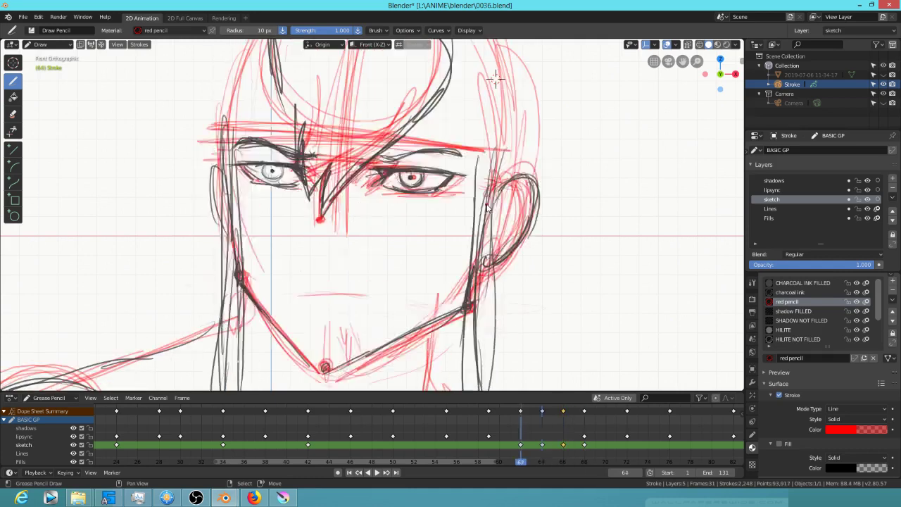
key(Up)
drag(234, 194, 238, 270)
drag(236, 239, 239, 277)
key(Up)
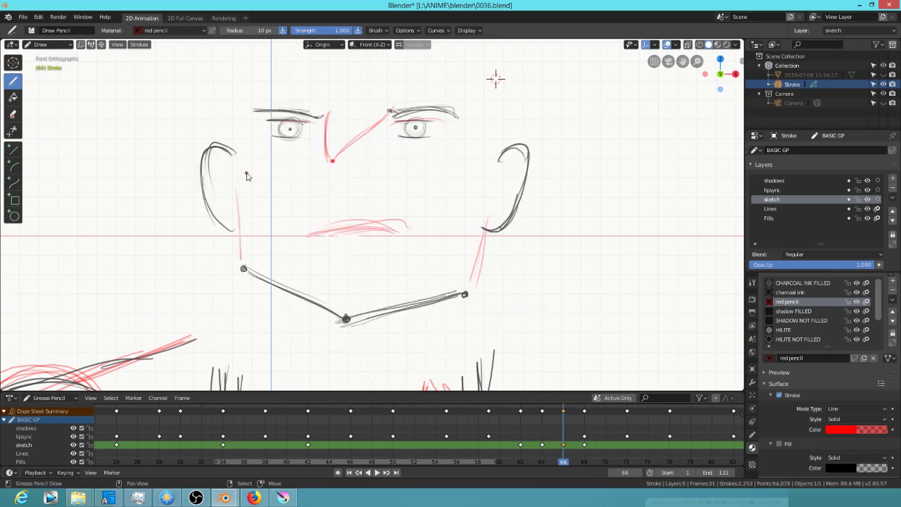
key(Up)
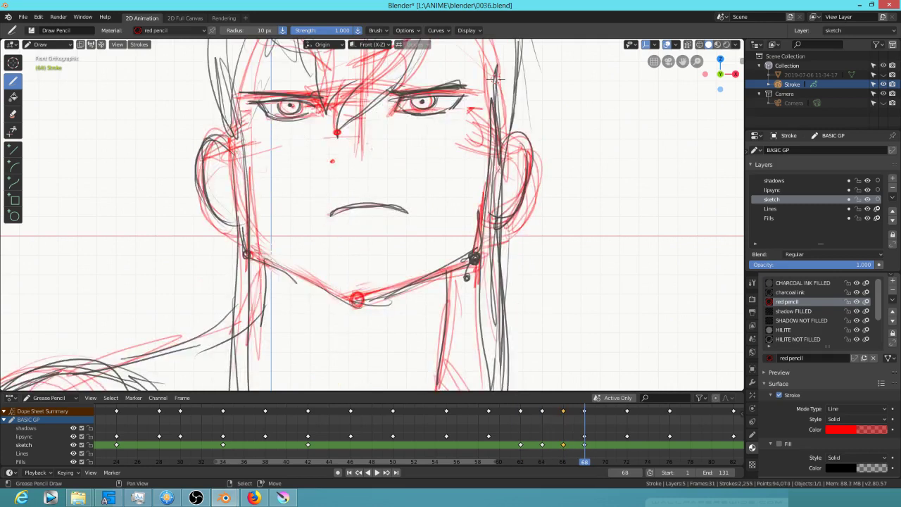
Draw the left neck line curving from the jaw corner down towards the shoulder at frames 64 and 66
key(Down)
key(Down)
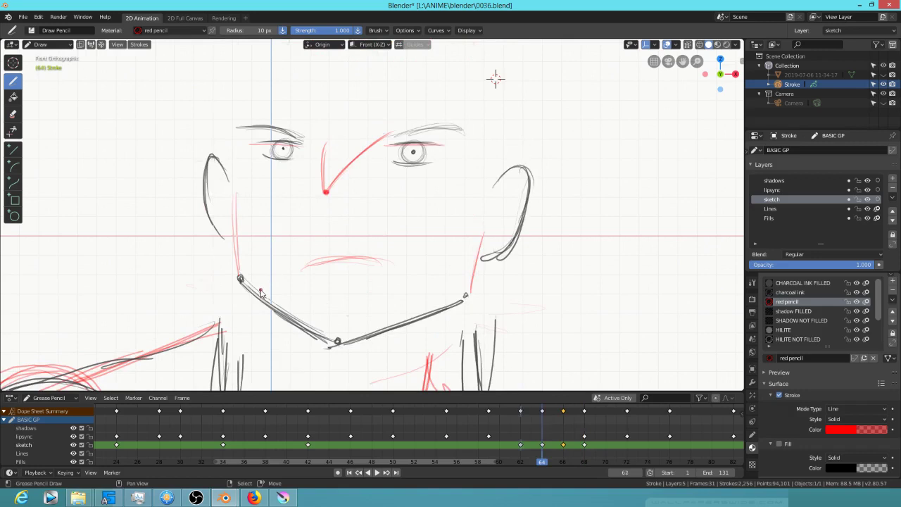
key(Down)
key(Up)
key(Up)
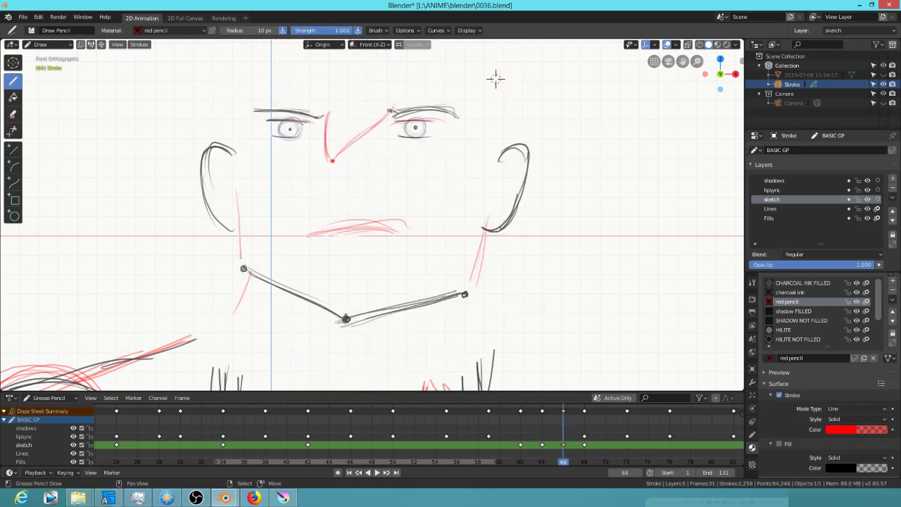
key(Up)
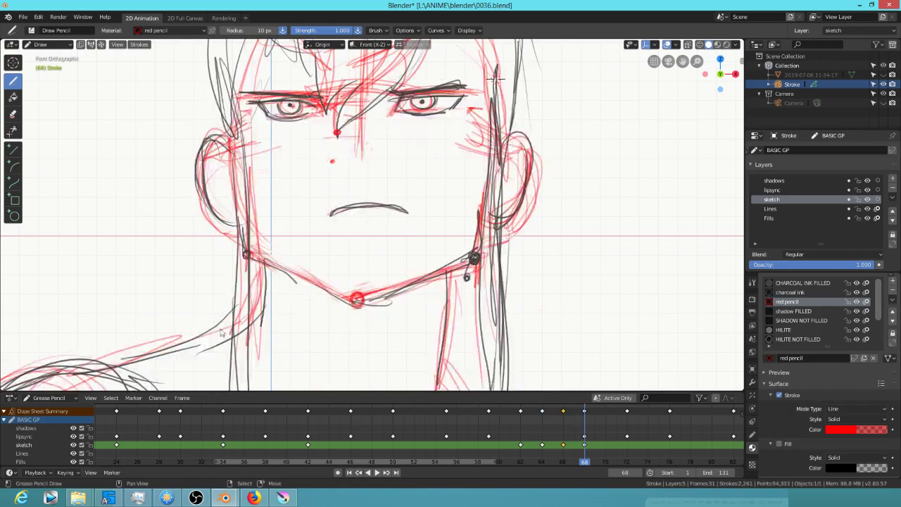
key(Down)
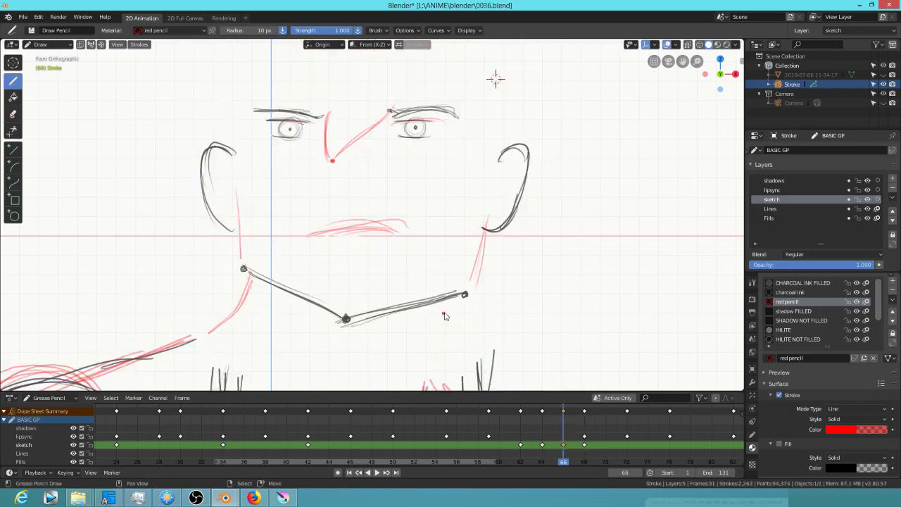
Draw the right neck line below the jaw at frames 64 and 66, following frame 62
key(Down)
key(Down)
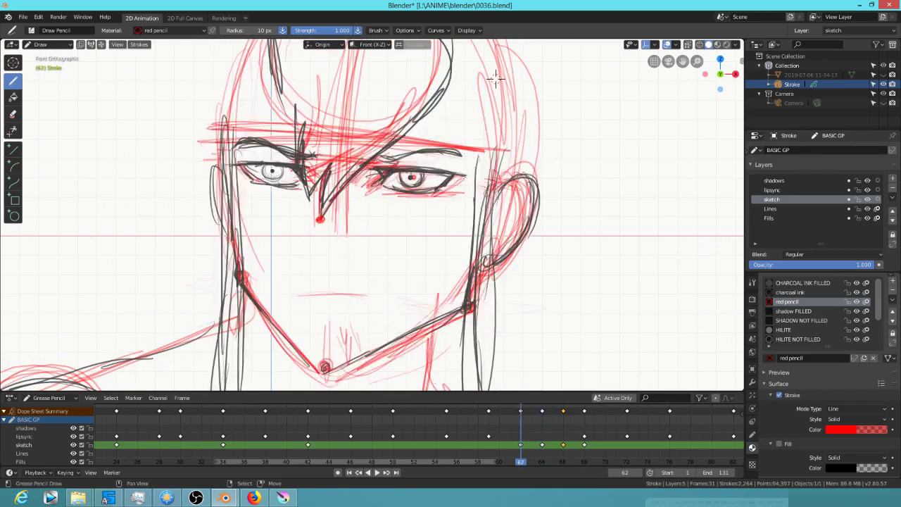
key(Up)
key(Up)
Flip through the earlier sketch keyframes and back to frame 64 to examine the whole head's movement
middle_drag(532, 307, 480, 202)
middle_drag(516, 292, 534, 314)
scroll(535, 256, down, 2)
mouse_move(535, 259)
middle_down()
mouse_move(571, 333)
mouse_move(577, 314)
middle_up()
key(Down)
key(Down)
key(Down)
key(Down)
middle_drag(452, 183, 448, 233)
key(Down)
key(Down)
key(Up)
key(Up)
key(Up)
key(Up)
key(Up)
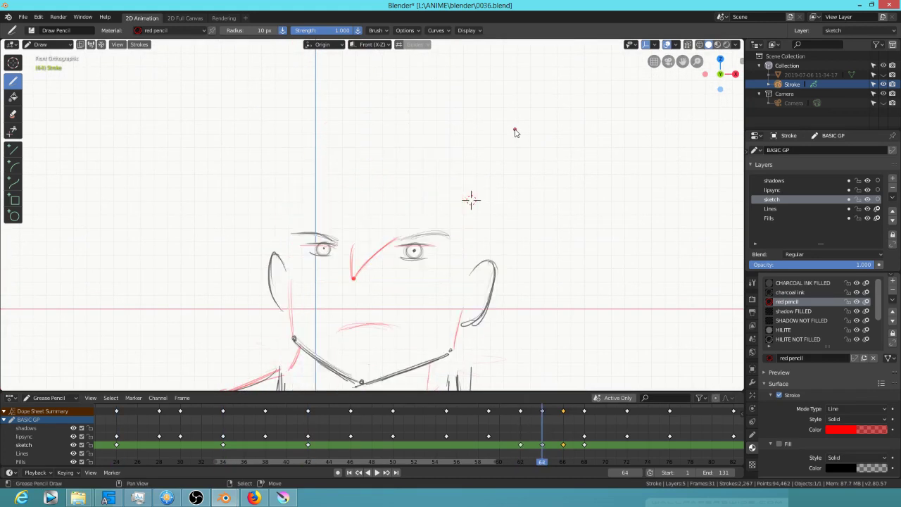
Compare the upper head outline and hair between frames 62, 64 and 66
key(Down)
key(Up)
key(Down)
key(Up)
key(Down)
key(Up)
key(Up)
key(Up)
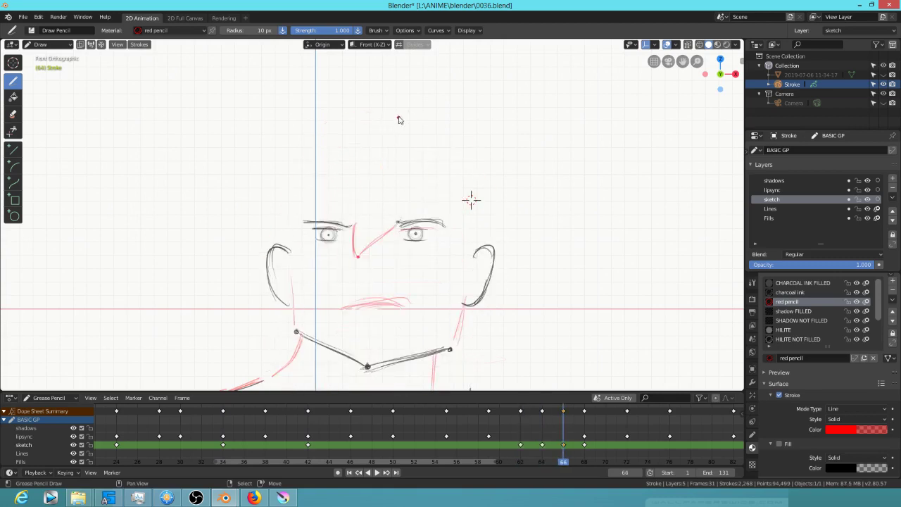
Compare the crown's height and position across the sketch drawings from frame 62 to frame 68
mouse_move(322, 113)
mouse_down()
mouse_move(331, 101)
mouse_move(316, 115)
mouse_move(427, 102)
mouse_move(361, 93)
mouse_move(422, 97)
mouse_move(359, 101)
mouse_move(418, 84)
mouse_up()
key(Down)
key(Down)
key(Down)
drag(336, 138, 407, 124)
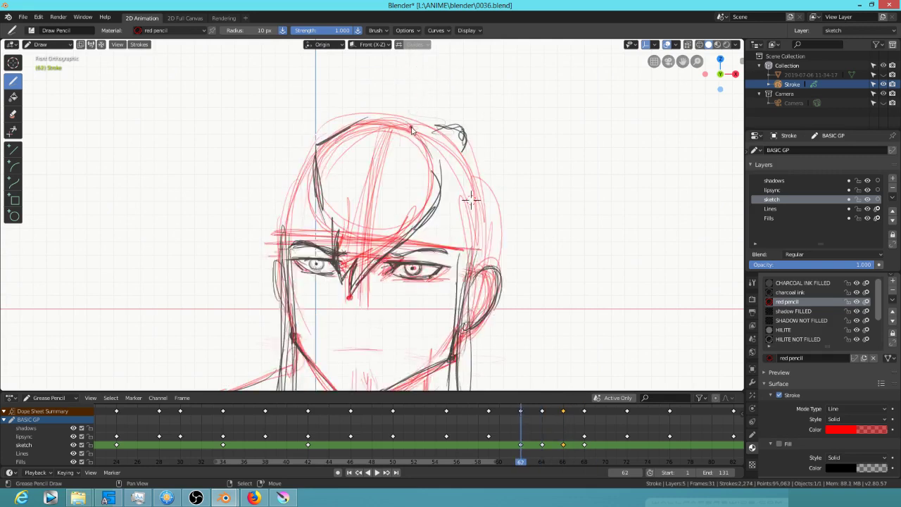
key(Up)
key(Up)
key(Up)
key(Down)
key(Down)
key(Down)
key(Up)
key(Up)
key(Up)
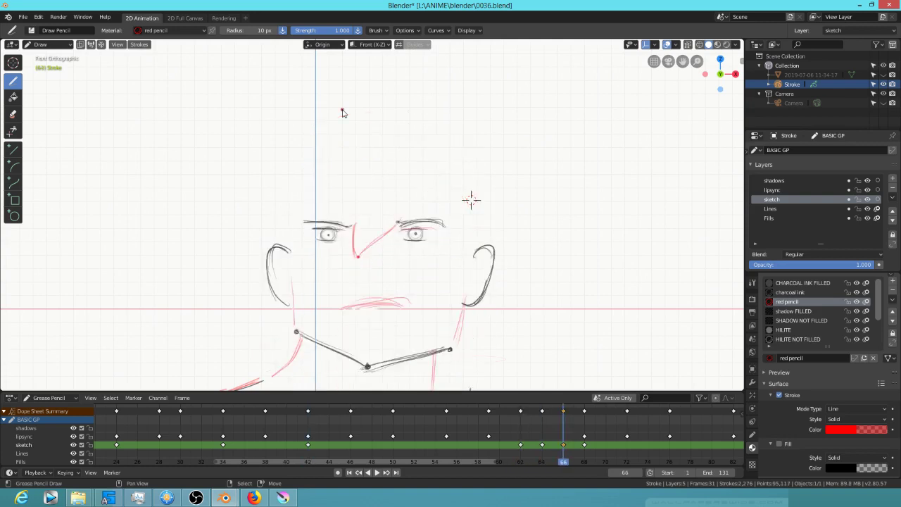
Mark the left crown corner with a short red tick on the sketch frames 62, 64, 66 and 68
drag(315, 89, 321, 84)
key(Up)
key(Down)
key(Down)
key(Down)
key(Down)
key(Up)
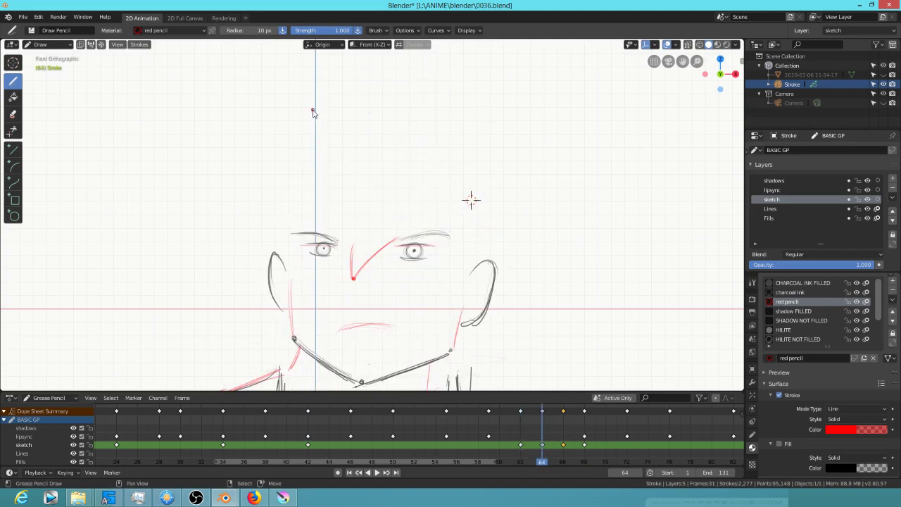
key(Up)
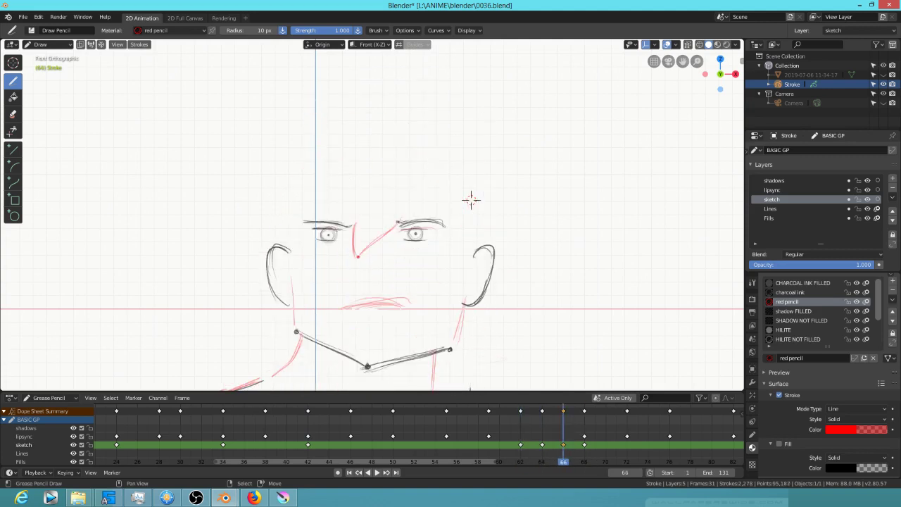
key(Up)
key(Down)
key(Down)
key(Down)
key(Up)
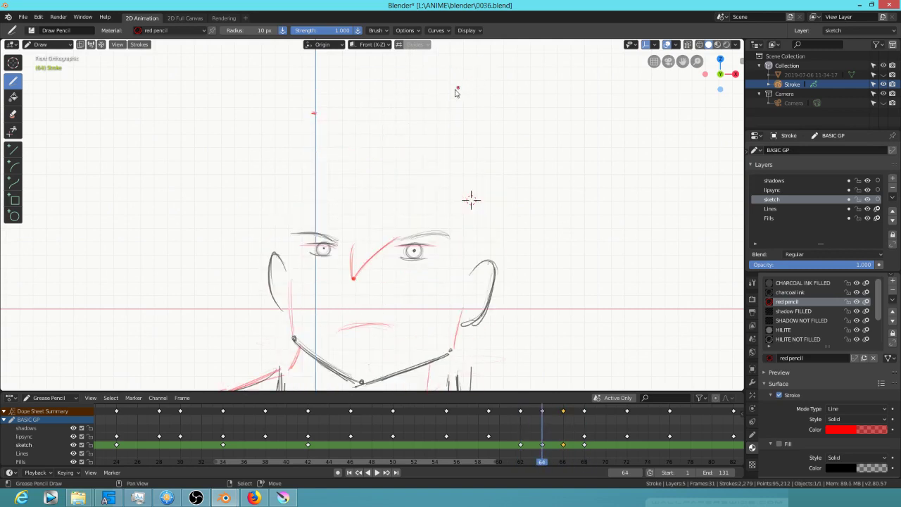
Sketch the arc of the crown above the forehead at frames 64 and 66, between the tops of frames 62 and 68
key(Down)
key(Down)
key(Up)
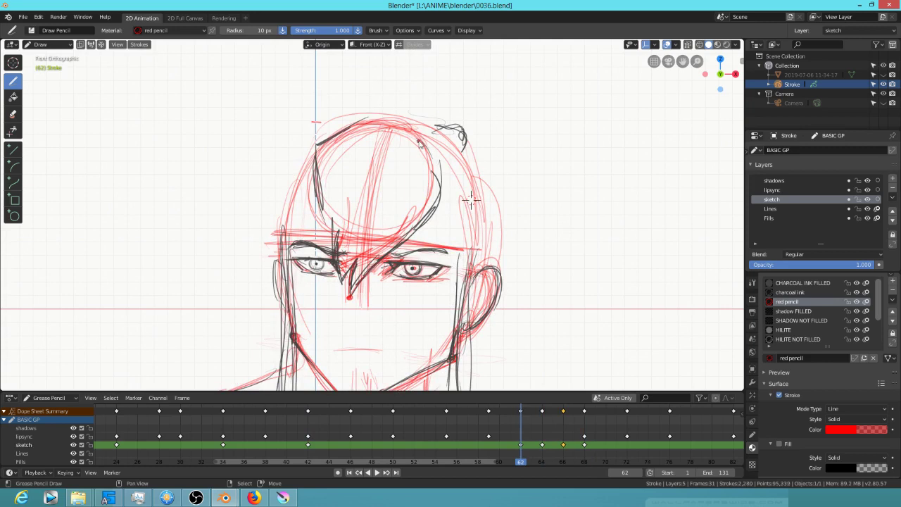
key(Up)
key(Up)
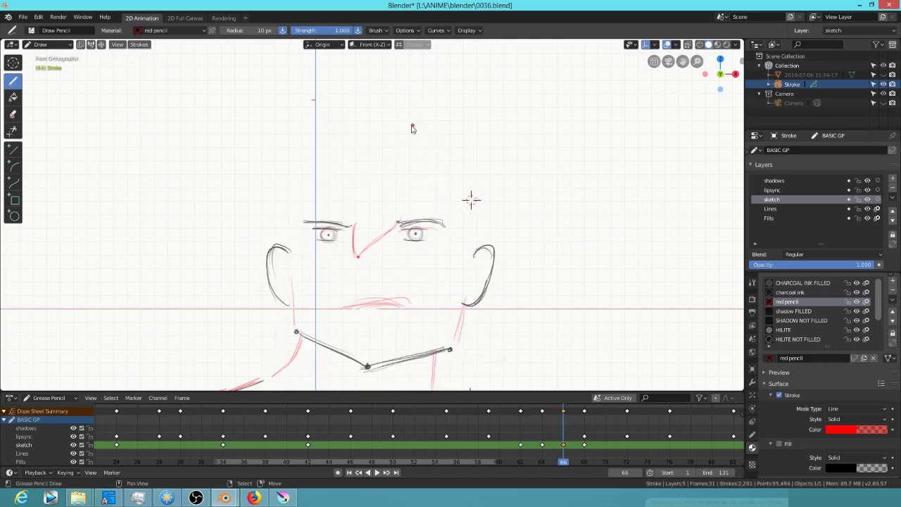
key(Up)
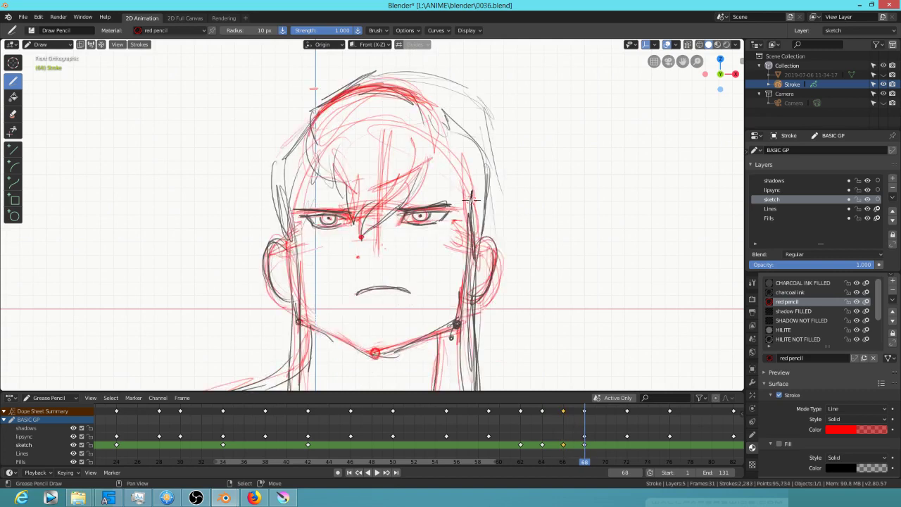
key(Down)
key(Down)
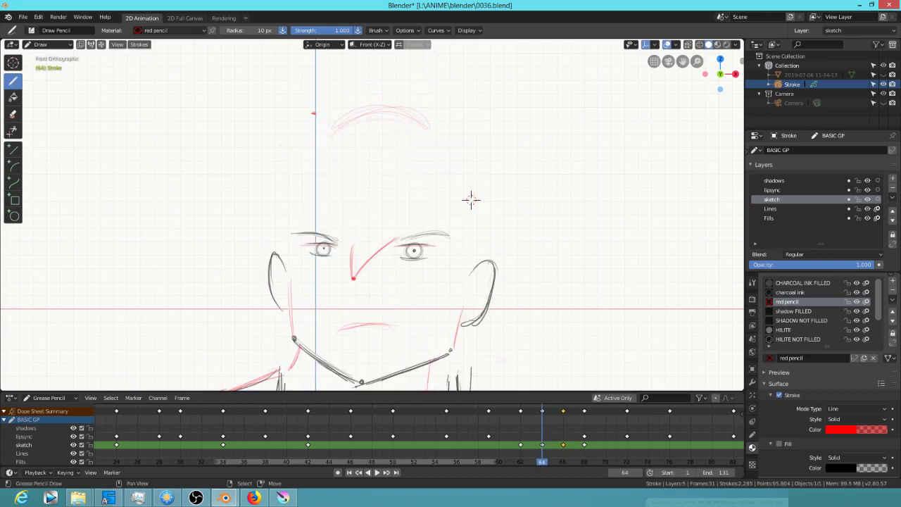
key(Down)
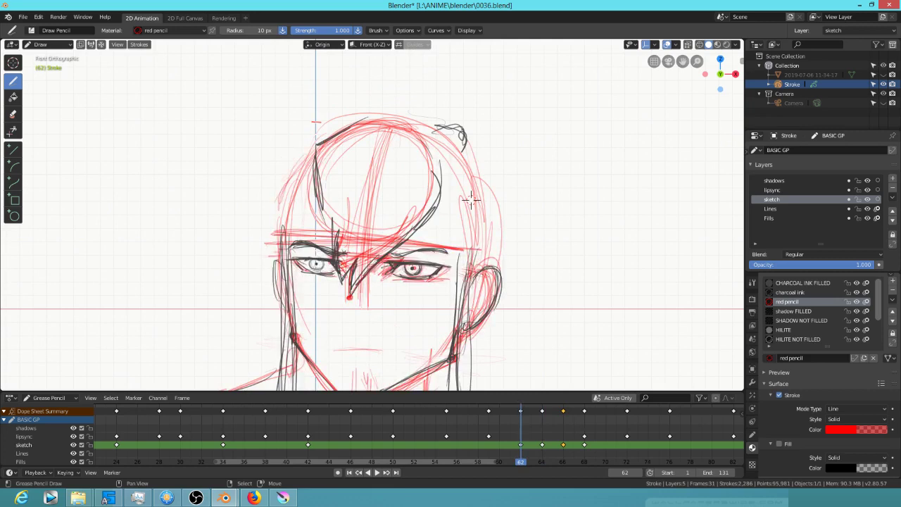
Extend the crown line down along the left side of the head at frames 64 and 66
key(Down)
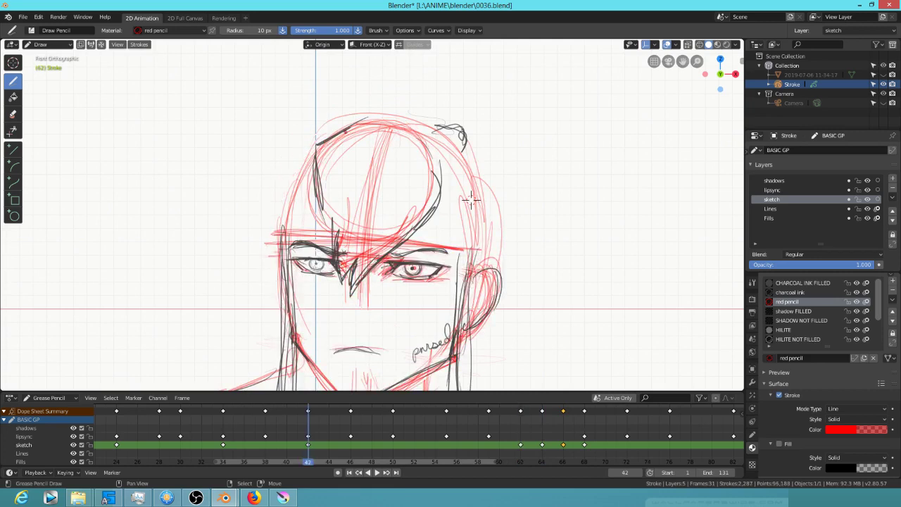
key(Down)
key(Up)
key(Up)
key(Up)
key(Up)
key(Up)
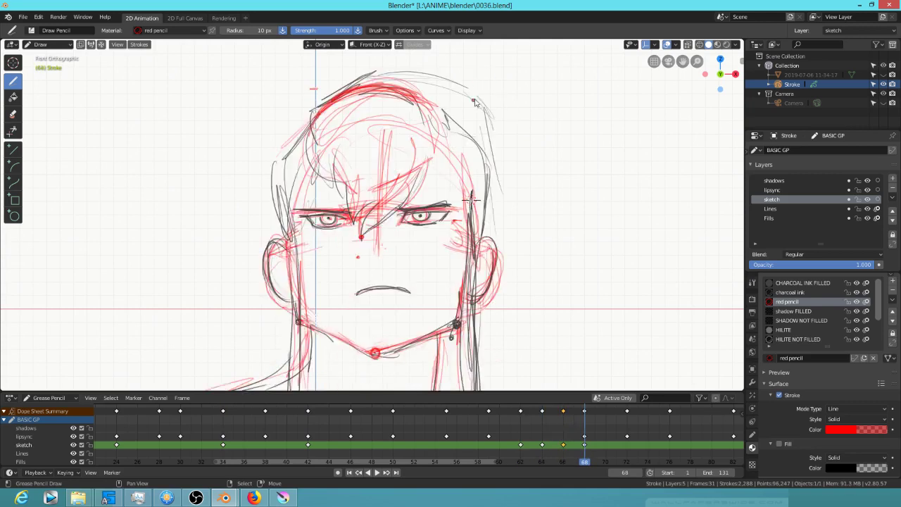
key(Down)
key(Down)
key(Down)
key(Up)
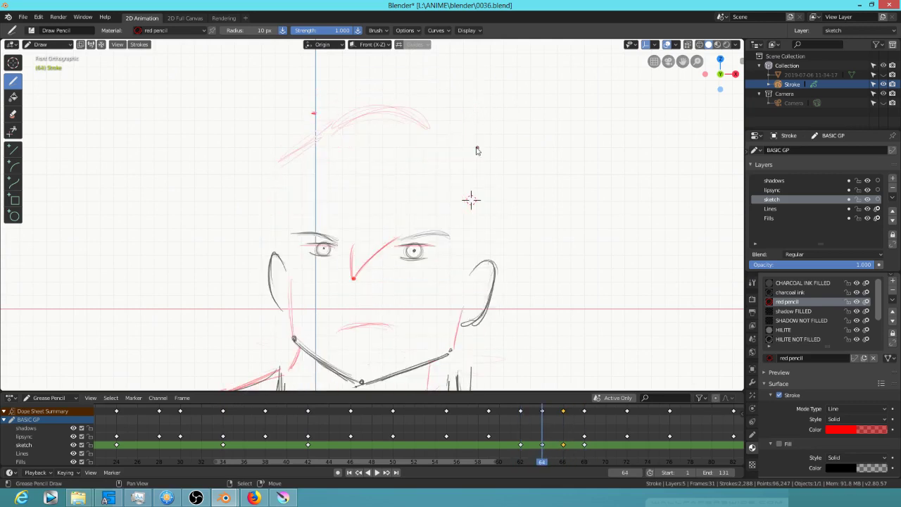
Draw the right side of the head curving down towards the ear at frames 64 and 66
key(Down)
key(Up)
drag(464, 141, 484, 213)
key(Up)
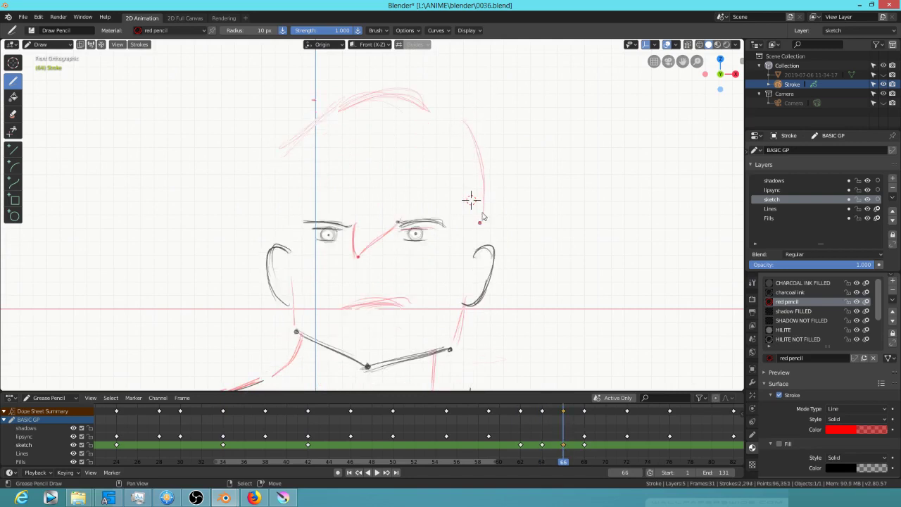
key(Up)
key(Down)
key(Down)
key(Down)
Draw a tall ponytail outline rising from the back of the head at frame 62
shift+middle_drag(471, 199, 444, 261)
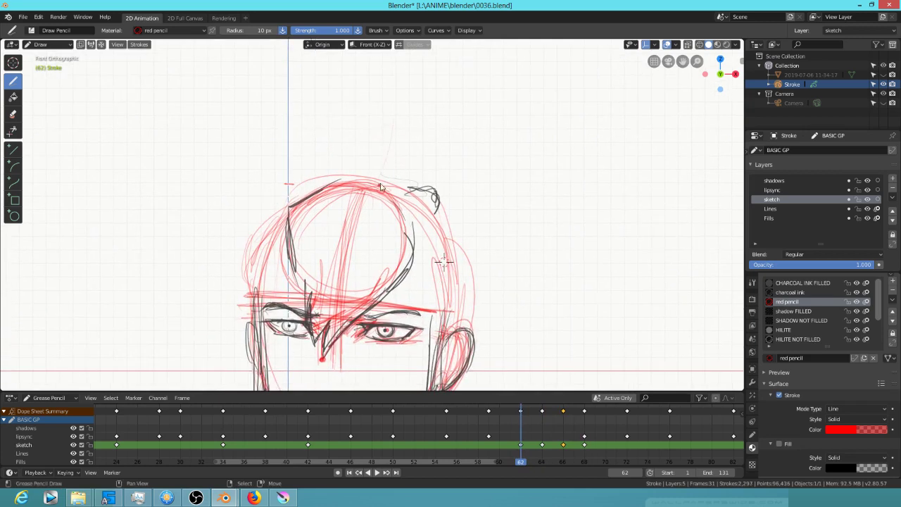
drag(393, 119, 384, 169)
drag(509, 105, 512, 232)
mouse_move(385, 100)
mouse_down()
mouse_move(386, 179)
mouse_move(423, 83)
mouse_move(508, 90)
mouse_move(514, 187)
mouse_up()
drag(389, 130, 383, 185)
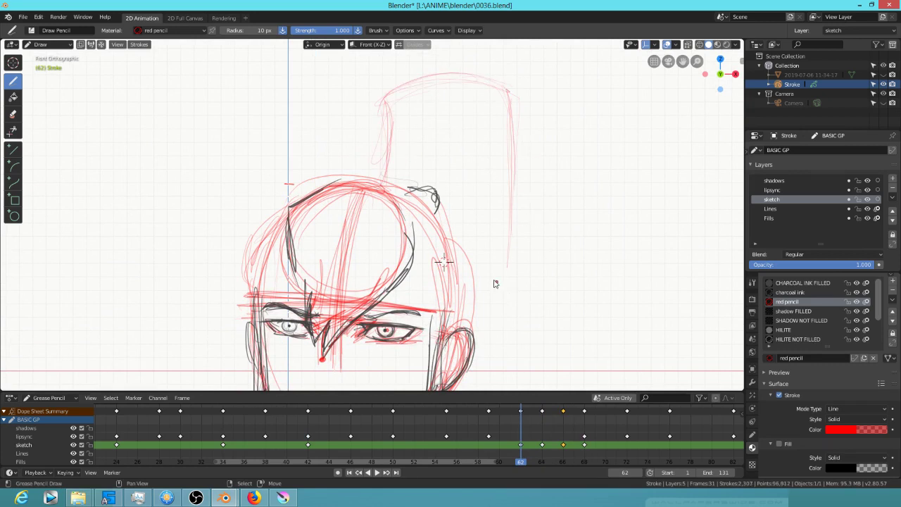
Reshape the ponytail's top at frame 62 and draw its hanging strands down past the ear
scroll(502, 296, down, 5)
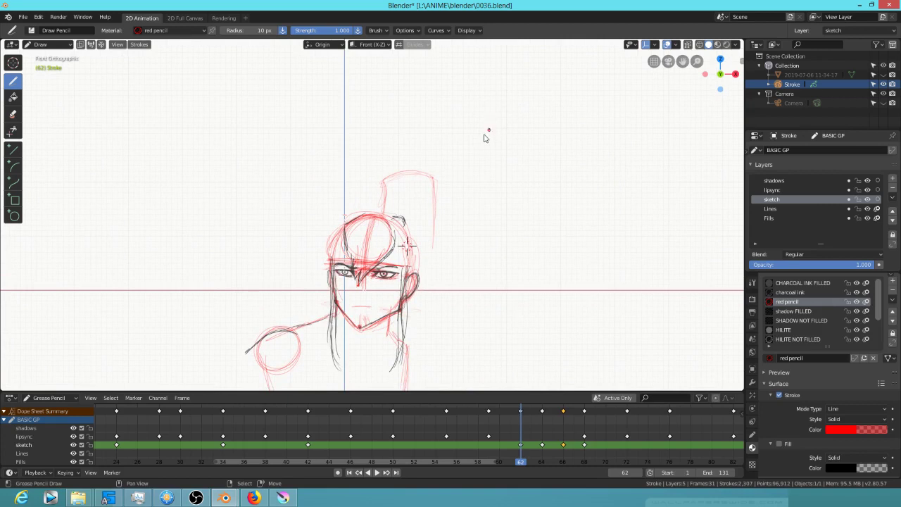
mouse_move(449, 159)
ctrl+alt+mouse_down()
mouse_move(364, 192)
mouse_move(459, 217)
ctrl+alt+mouse_up()
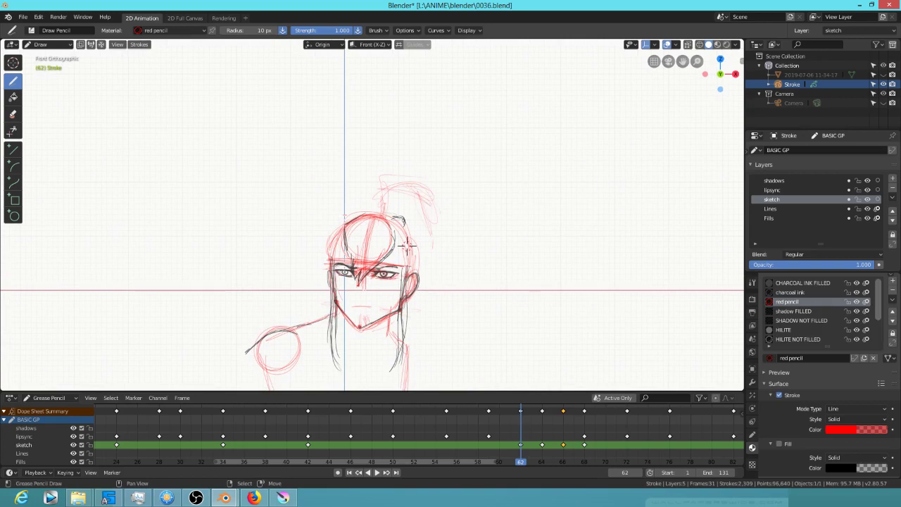
drag(430, 269, 426, 309)
drag(430, 220, 426, 288)
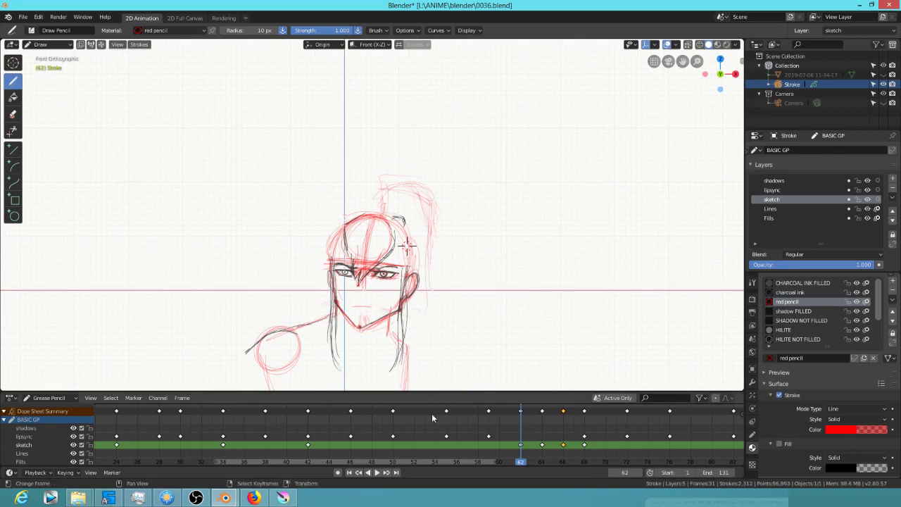
Flip between frames 62 and 68 to examine how the ponytail should move with the head
key(Up)
key(Down)
key(Up)
key(Down)
key(Up)
key(Up)
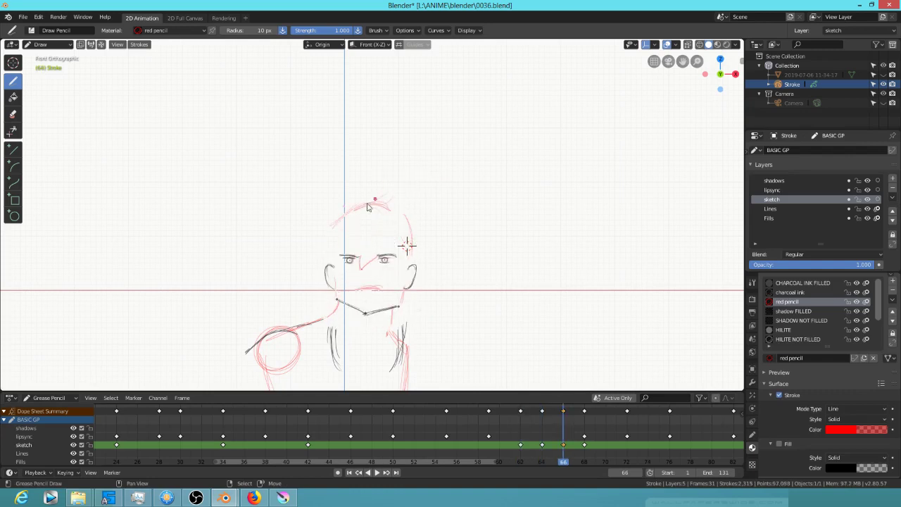
key(Up)
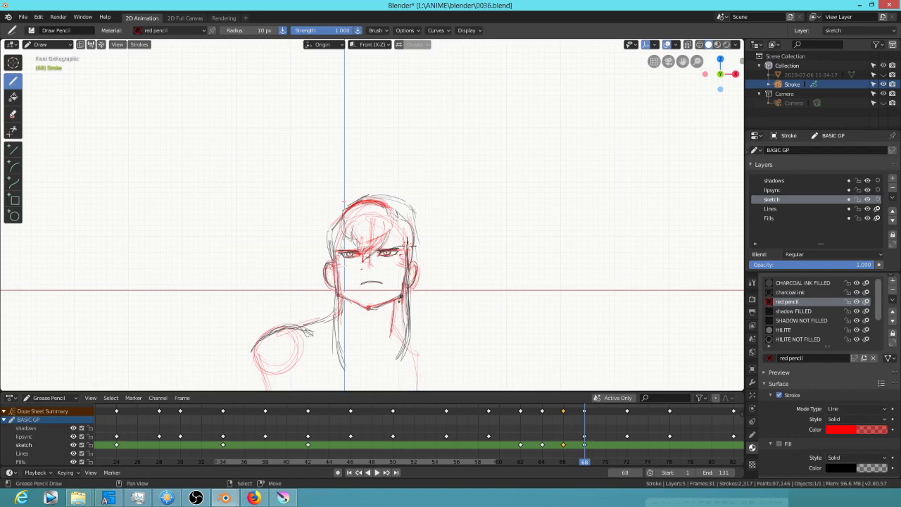
key(Down)
key(Up)
key(Down)
key(Down)
key(Down)
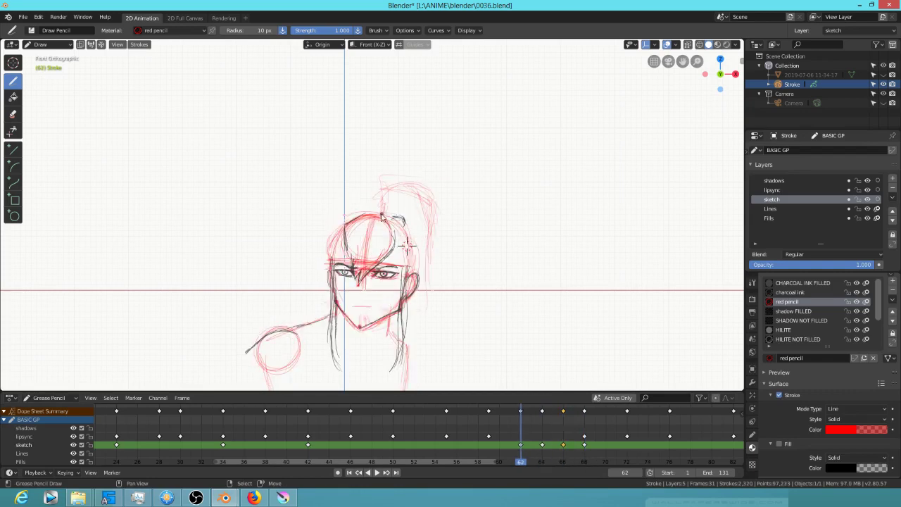
Draw the in-between ponytail curves above the crown at frames 64 and 66
key(Up)
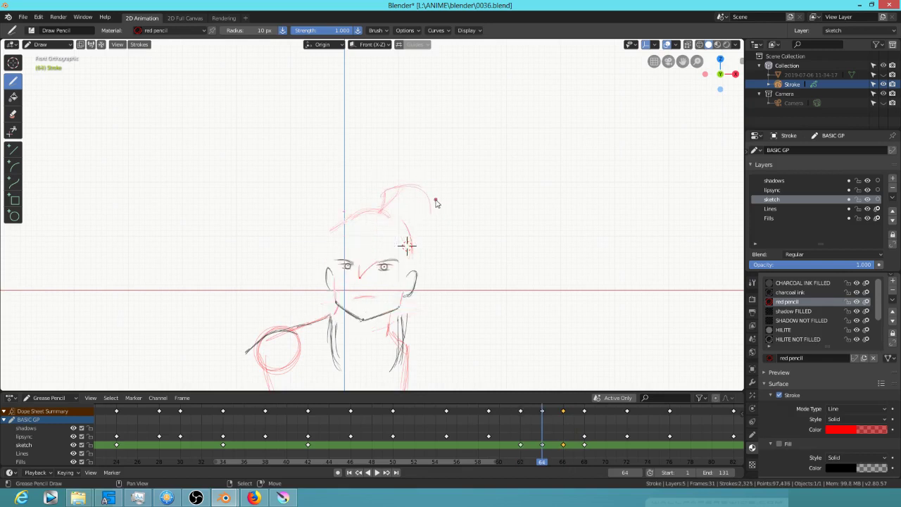
key(Up)
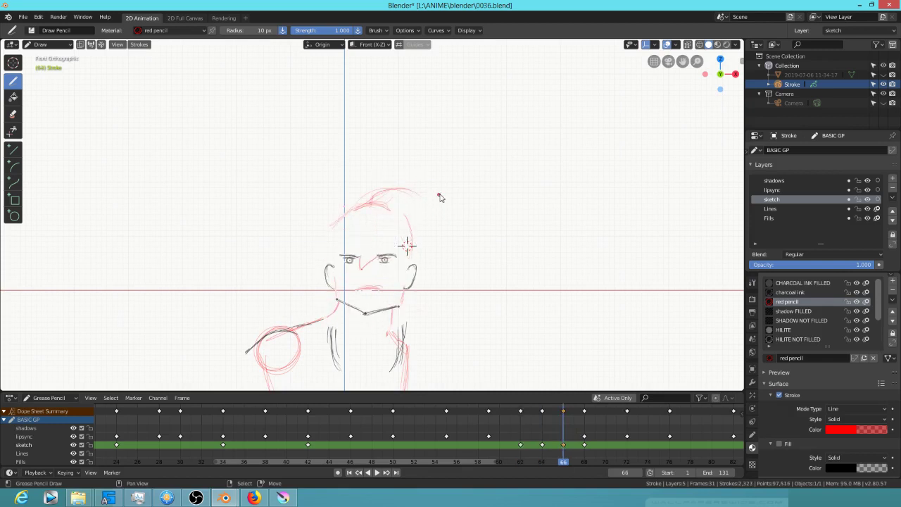
key(Up)
key(Down)
key(Down)
key(Down)
key(Down)
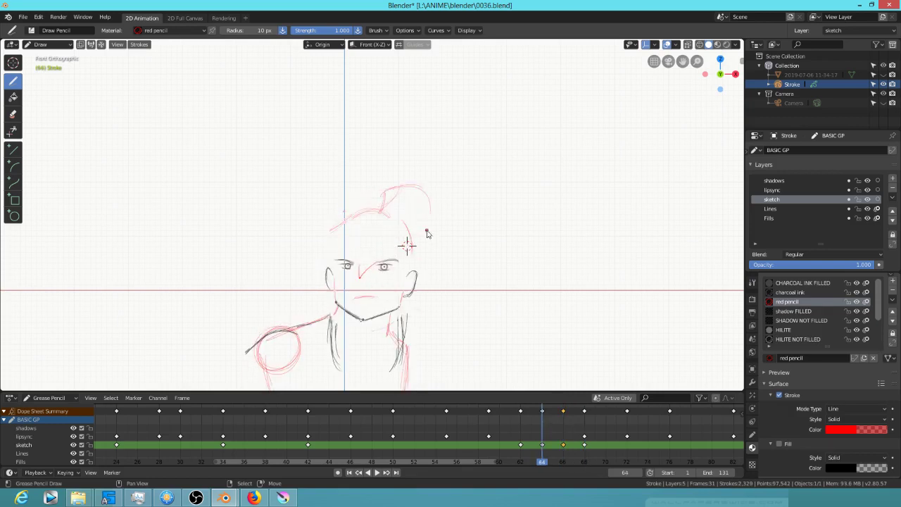
Draw the side hair locks along both edges of the face at frame 64, checking against frames 62 and 68
key(Up)
key(Up)
key(Down)
key(Up)
drag(402, 290, 403, 285)
drag(330, 279, 332, 283)
key(Up)
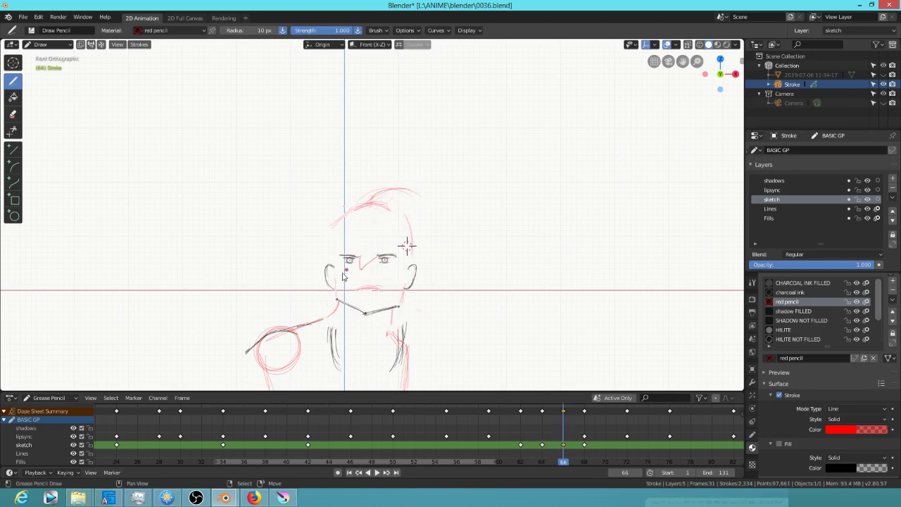
key(Up)
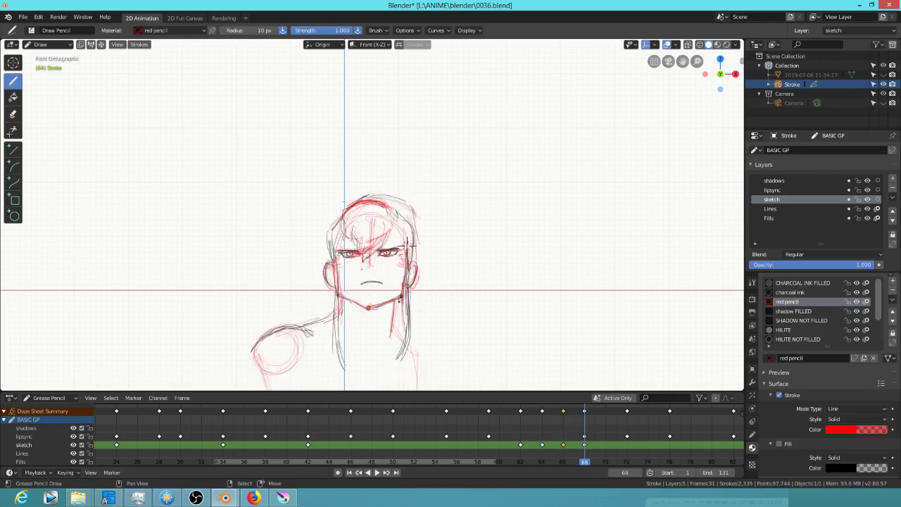
key(Down)
key(Down)
key(Down)
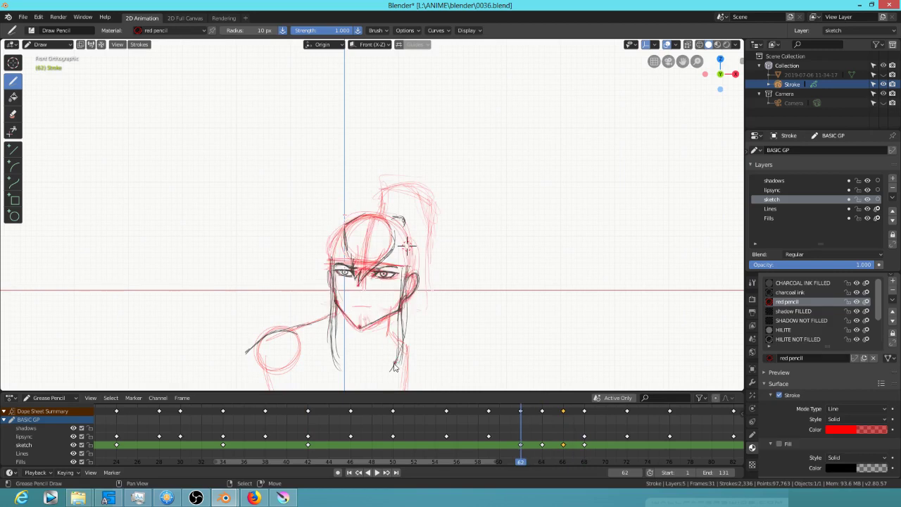
Draw the matching side hair locks from the temples down past the jaw at frame 66
key(Up)
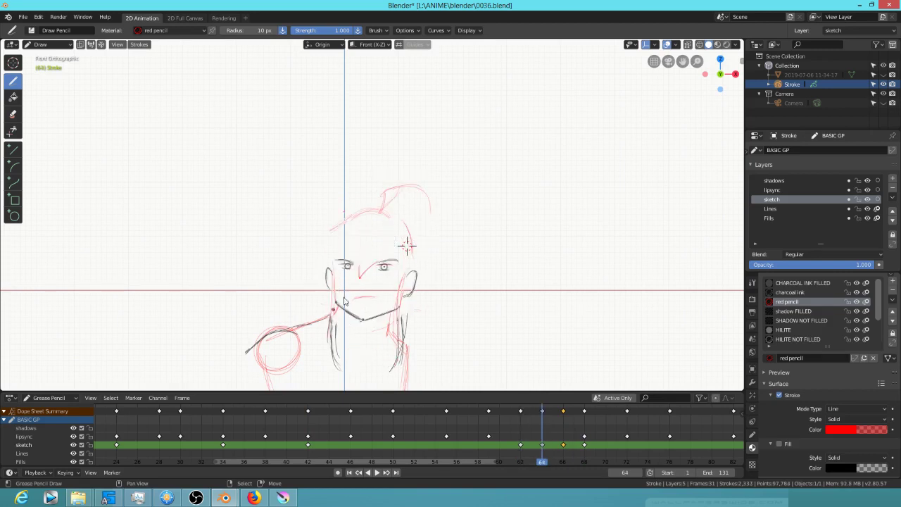
key(Up)
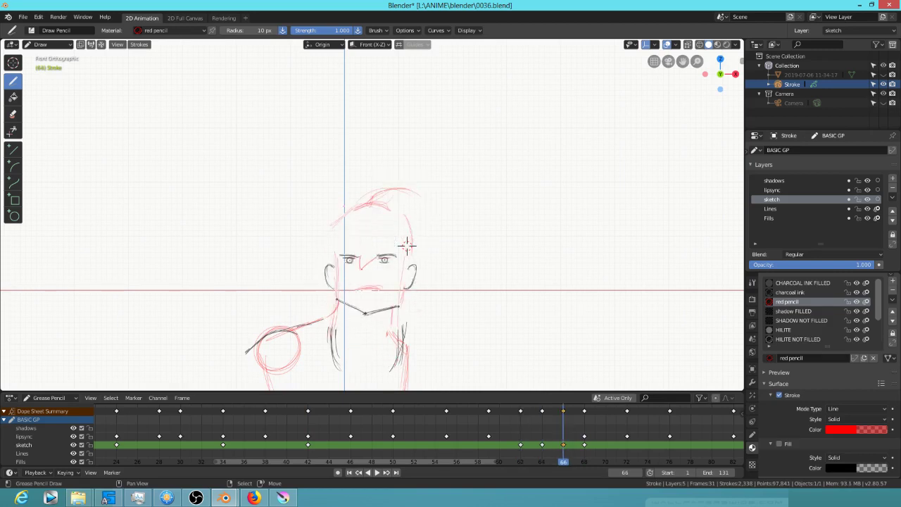
key(Down)
key(Up)
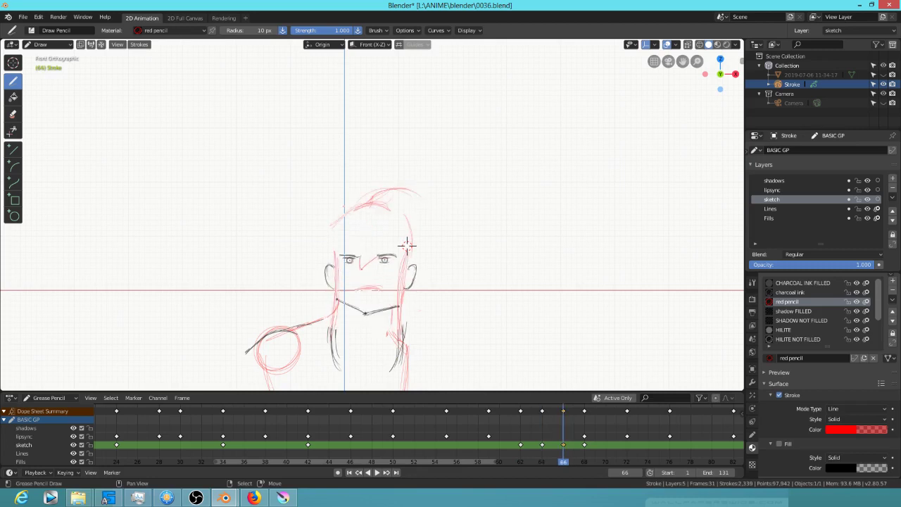
key(Up)
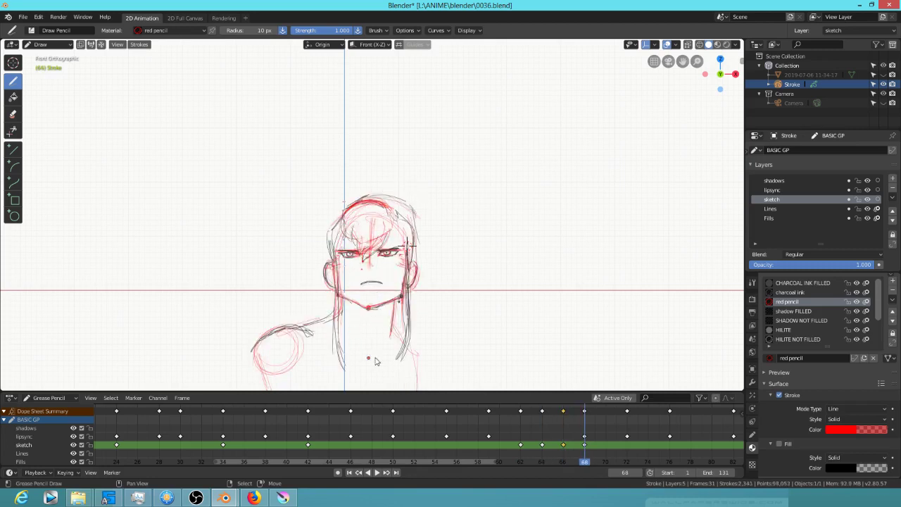
Erase the lower tips of both hanging hair locks at frame 66
key(Down)
ctrl+alt+drag(327, 377, 326, 366)
mouse_move(387, 361)
ctrl+alt+mouse_down()
mouse_move(394, 373)
mouse_move(381, 365)
ctrl+alt+mouse_up()
key(Down)
key(Up)
key(Up)
Erase the lower tips of the hanging hair locks at frame 64, comparing with frame 62
key(Down)
key(Down)
key(Down)
key(Up)
key(Down)
key(Up)
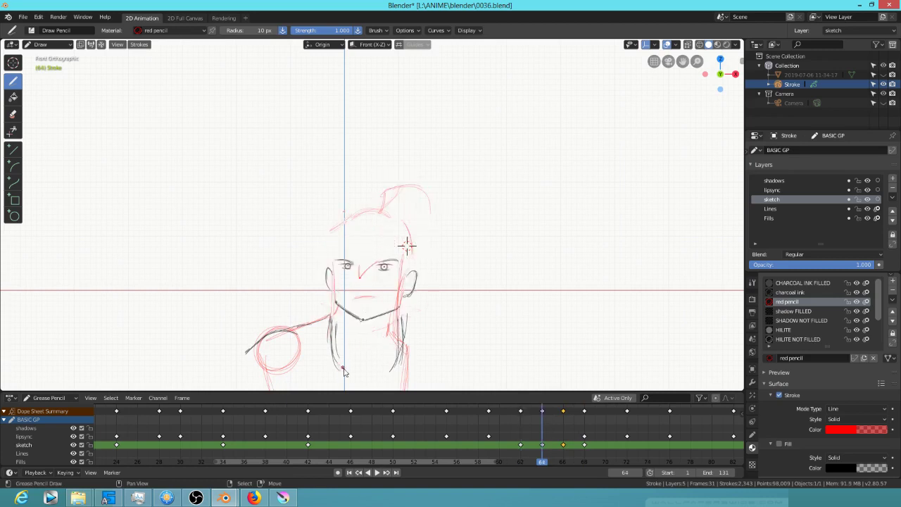
ctrl+drag(345, 368, 386, 367)
Trim the end of the right hanging hair lock at frame 66 and check it against frame 68
key(Up)
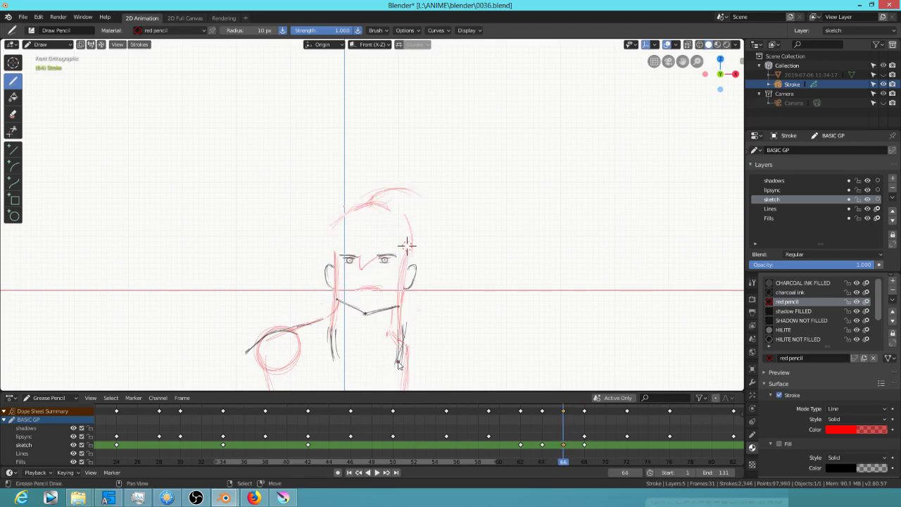
click(407, 369)
ctrl+drag(384, 361, 398, 360)
key(Up)
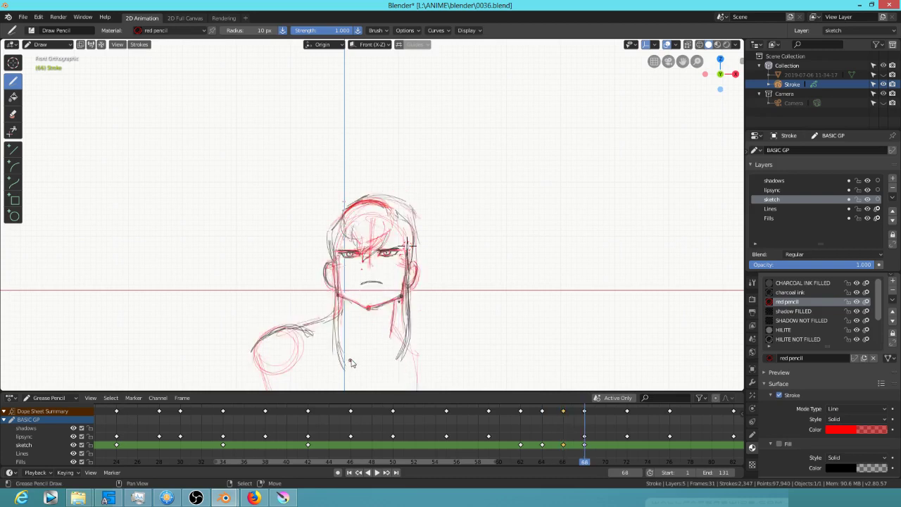
Erase the lower tip of the left hanging hair lock at frame 68, comparing it with the neighbouring keyframes
ctrl+drag(338, 359, 356, 346)
key(Down)
key(Up)
key(Down)
key(Down)
key(Down)
key(Down)
key(Up)
key(Up)
key(Up)
key(Up)
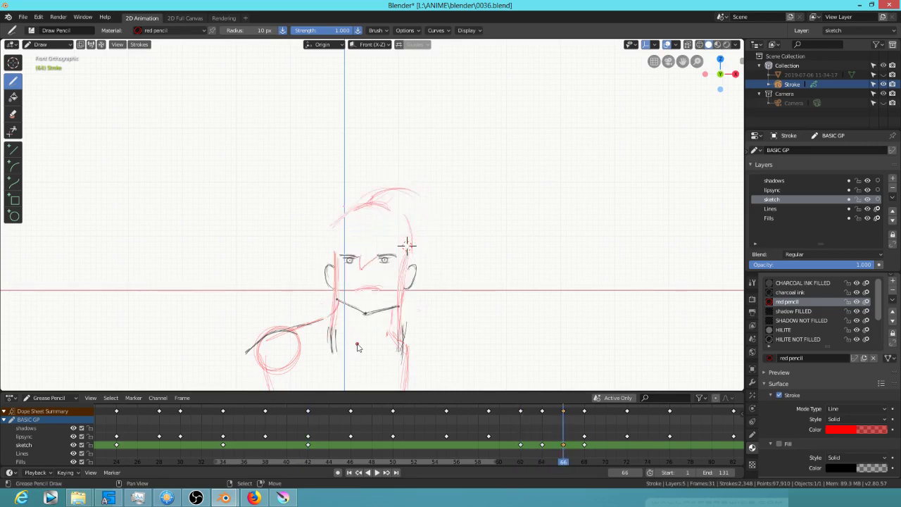
Play back the head turn from about frame 56, and view the drawing through the camera
drag(519, 429, 461, 440)
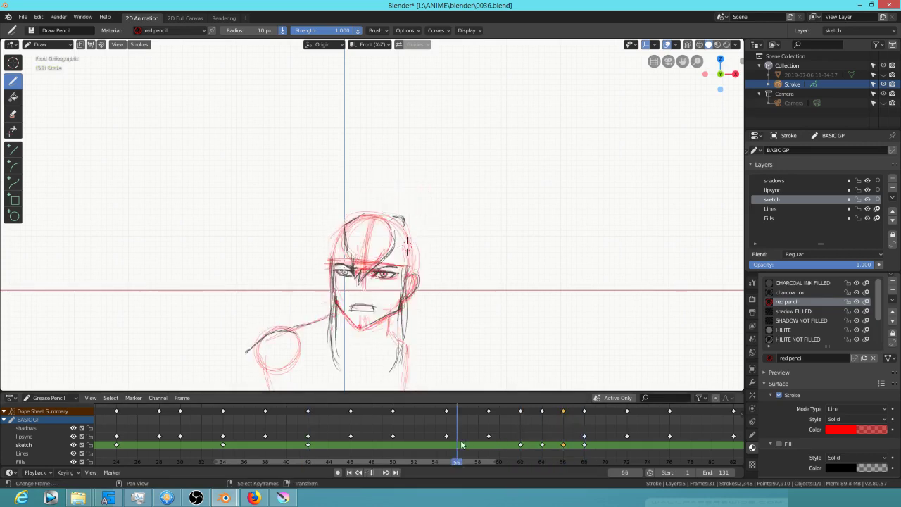
key(space)
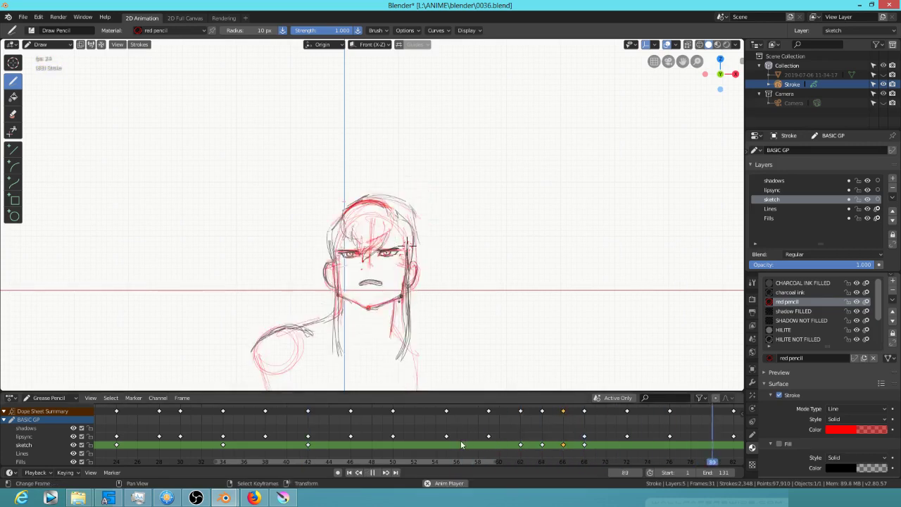
key(space)
scroll(443, 329, down, 2)
key(KP_0)
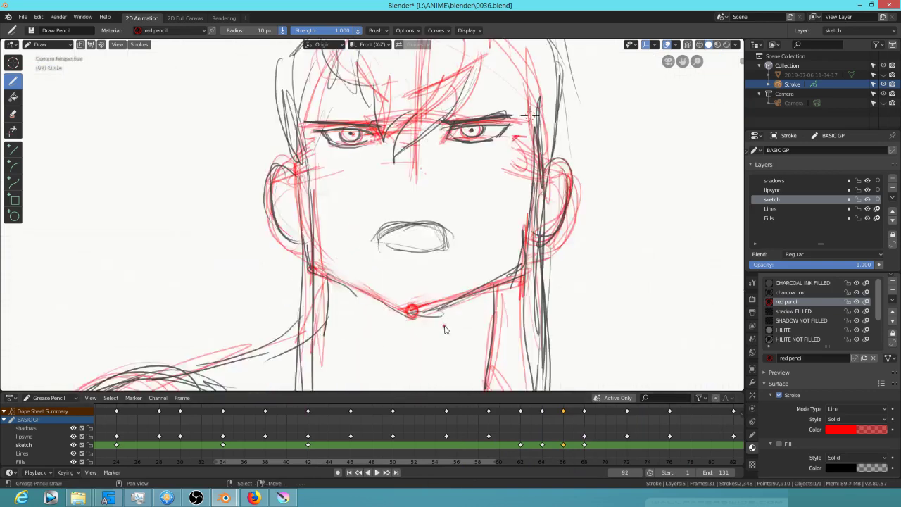
scroll(413, 203, down, 4)
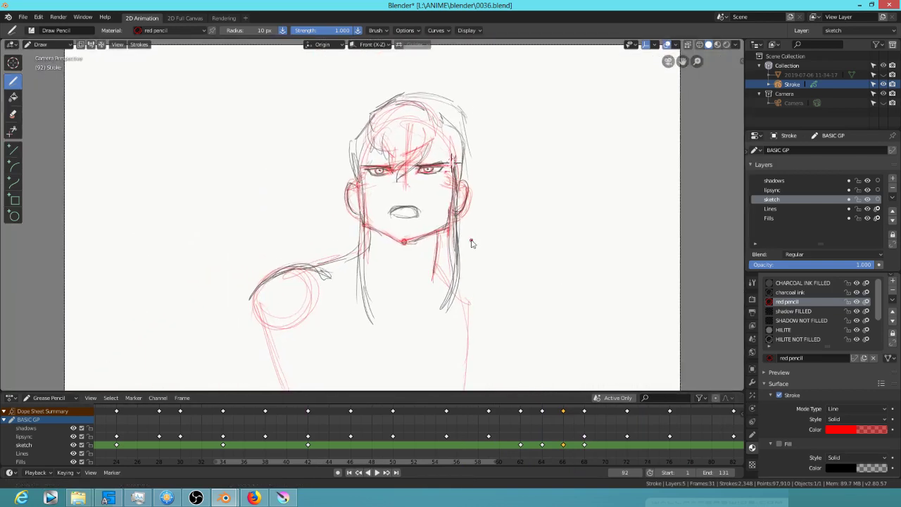
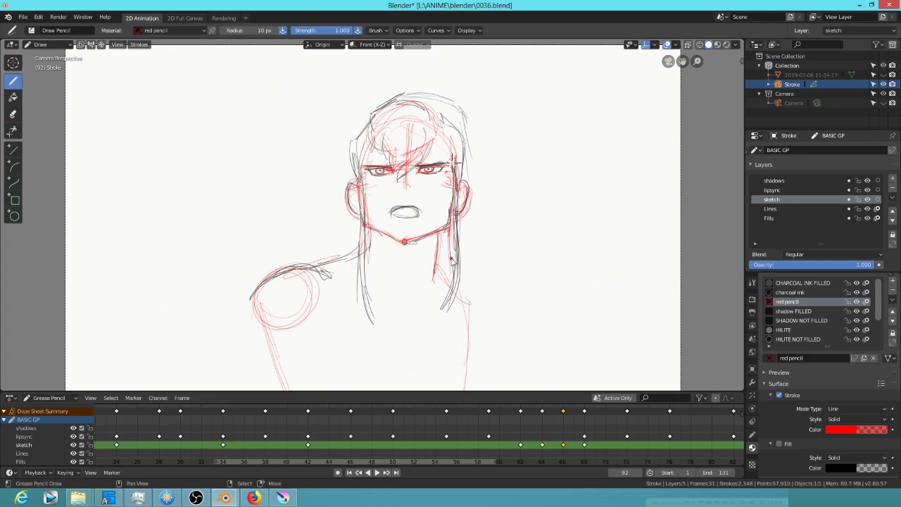
Step back and forth through the keyframes, from the last pose to frame 42, to compare the head turn drawings
key(Left)
key(Left)
scroll(460, 288, down, 3)
scroll(464, 282, up, 4)
key(Down)
key(Down)
key(Down)
key(Down)
key(Down)
key(Down)
key(Down)
key(Down)
key(Down)
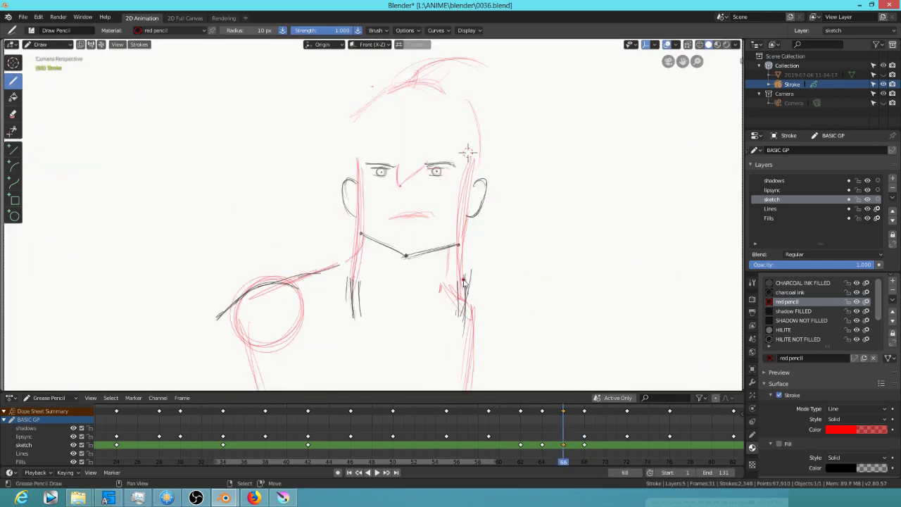
key(Up)
key(Up)
key(Up)
key(Up)
key(Up)
key(Up)
key(Up)
key(Up)
key(Up)
key(Up)
key(Up)
key(Up)
key(Up)
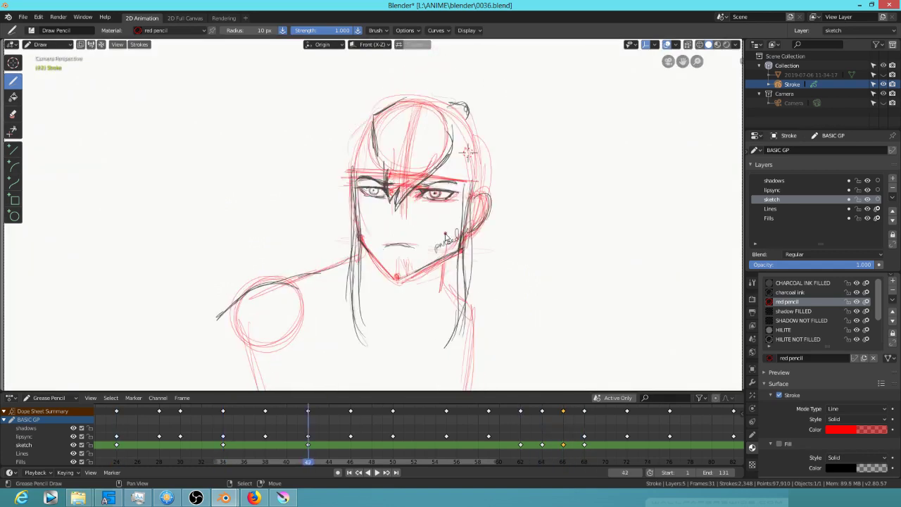
Draw the right fringe curve sweeping down toward the nose at frame 64, using frame 62 as reference
key(Down)
key(Down)
key(Down)
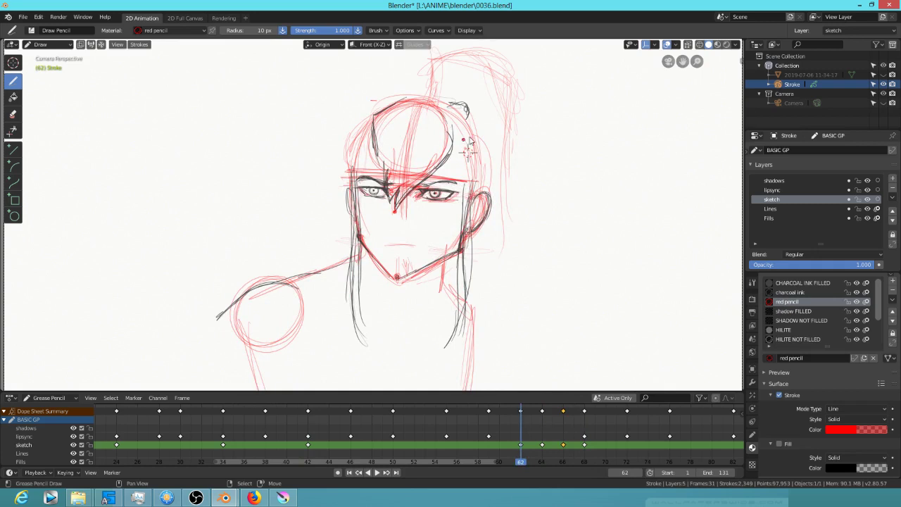
key(Up)
key(Down)
key(Up)
key(Down)
key(Up)
key(Down)
key(Up)
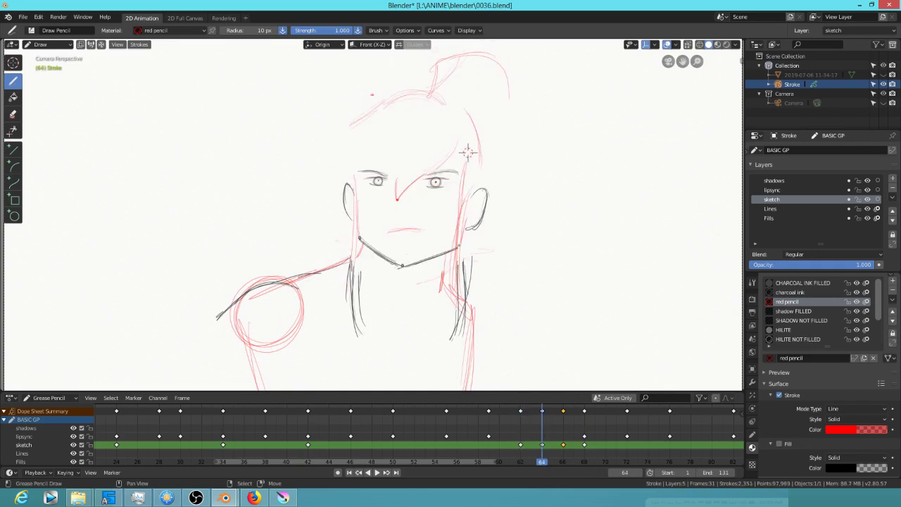
Draw the right fringe curve at frame 66 and the left fringe curve at frames 64 and 66
key(Up)
key(Down)
key(Up)
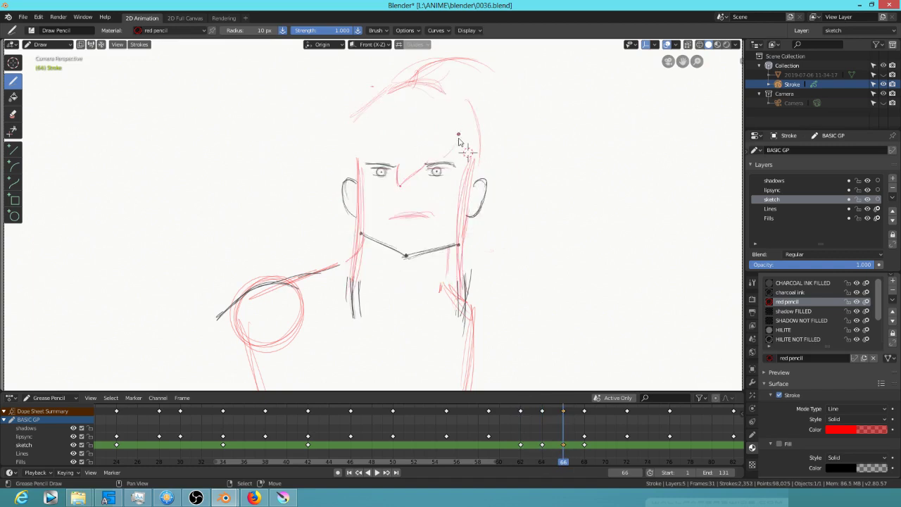
key(Up)
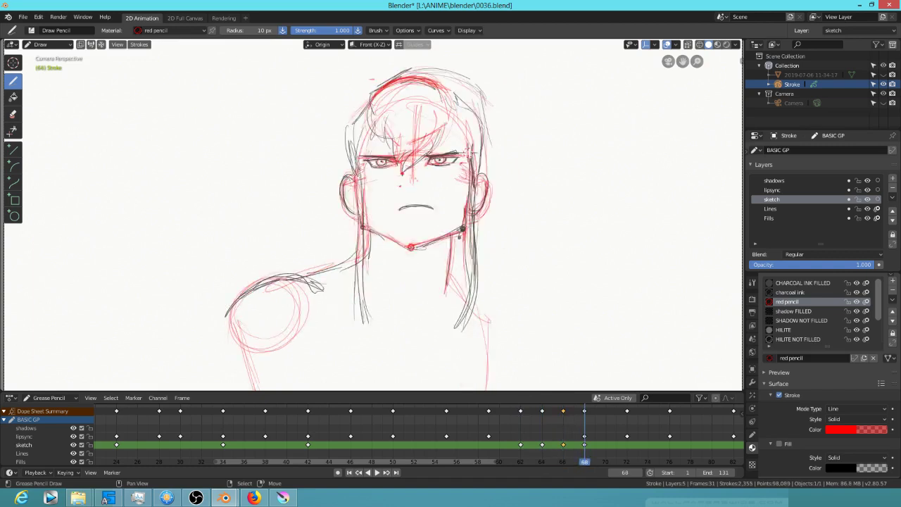
key(Down)
key(Down)
key(Down)
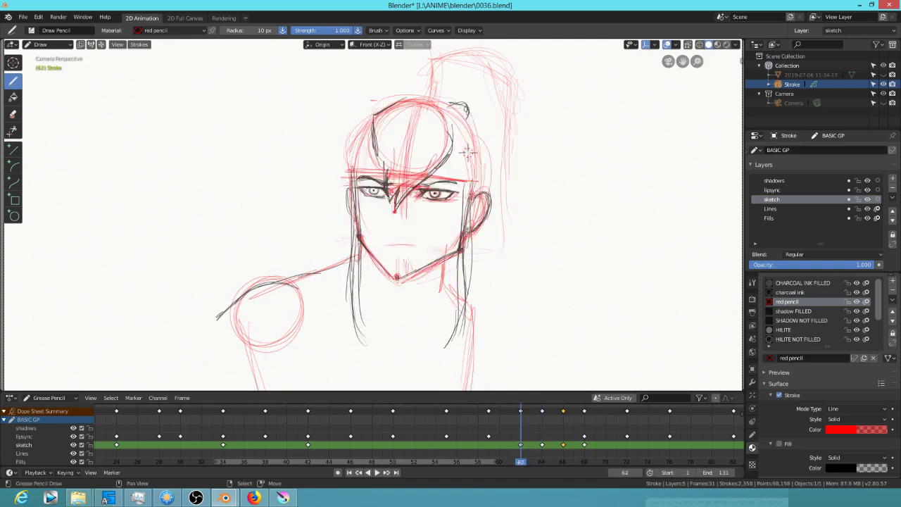
key(Up)
key(Up)
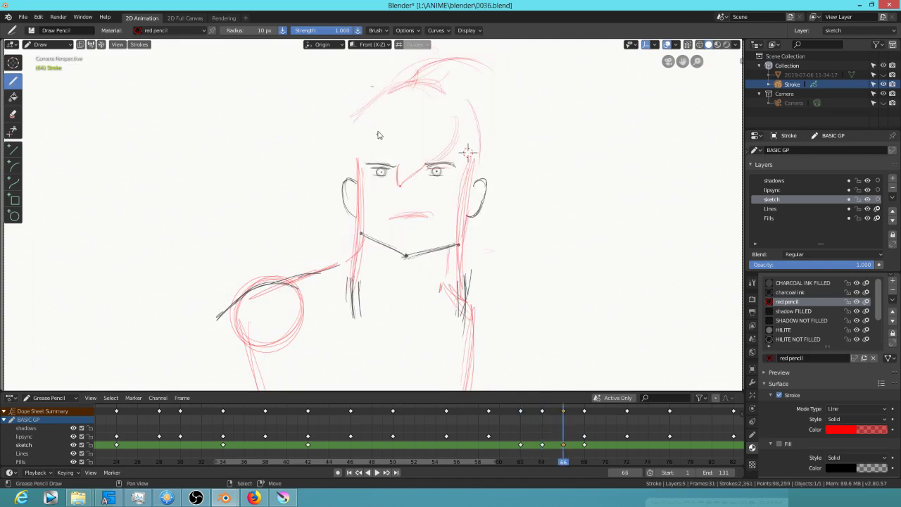
key(Up)
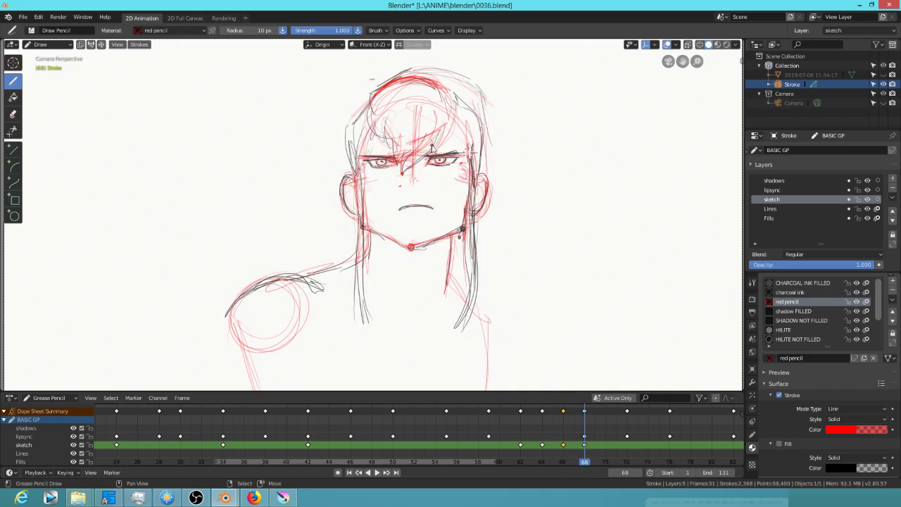
key(Down)
key(Down)
key(Down)
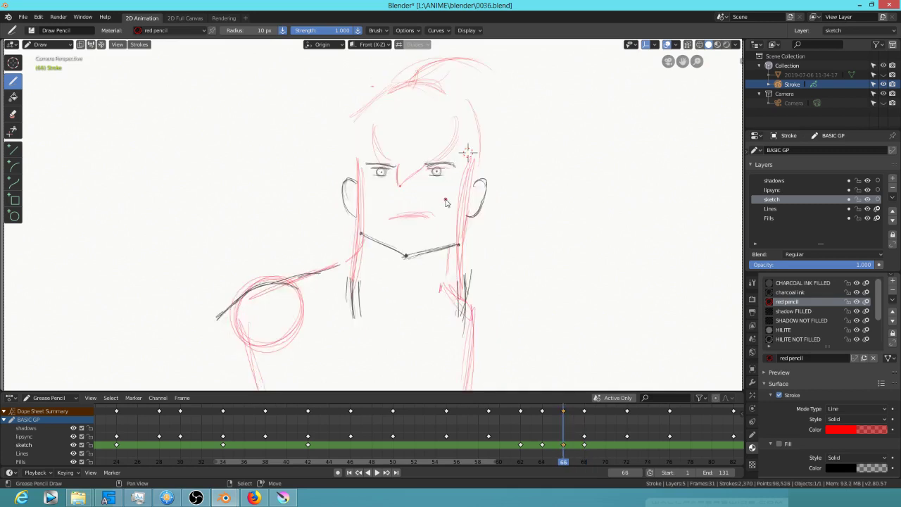
Draw the right side of the head outline above the ear at frames 62, 64 and 66
drag(478, 129, 489, 178)
key(Down)
key(Up)
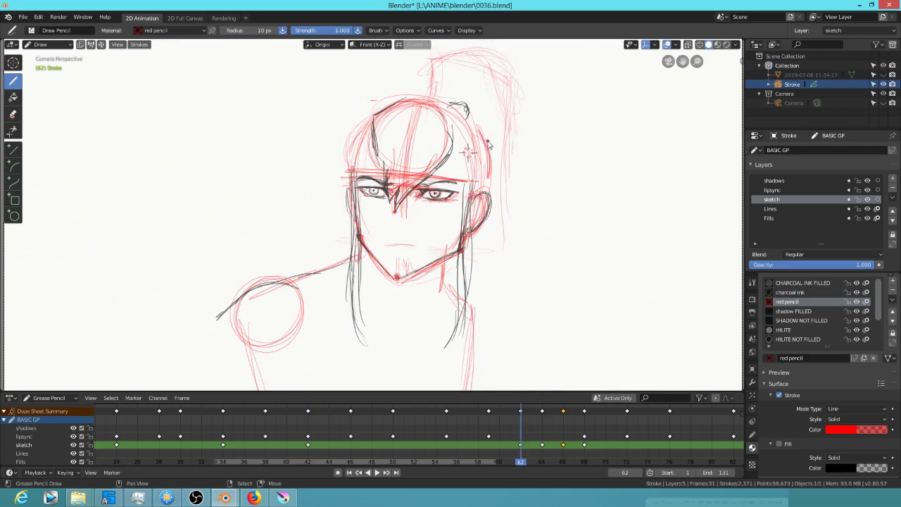
key(Up)
key(Up)
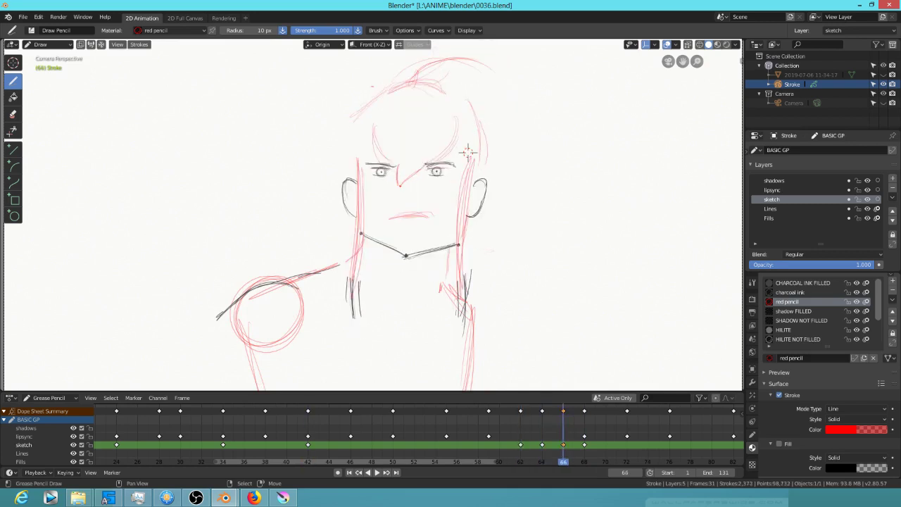
drag(480, 166, 486, 118)
key(Up)
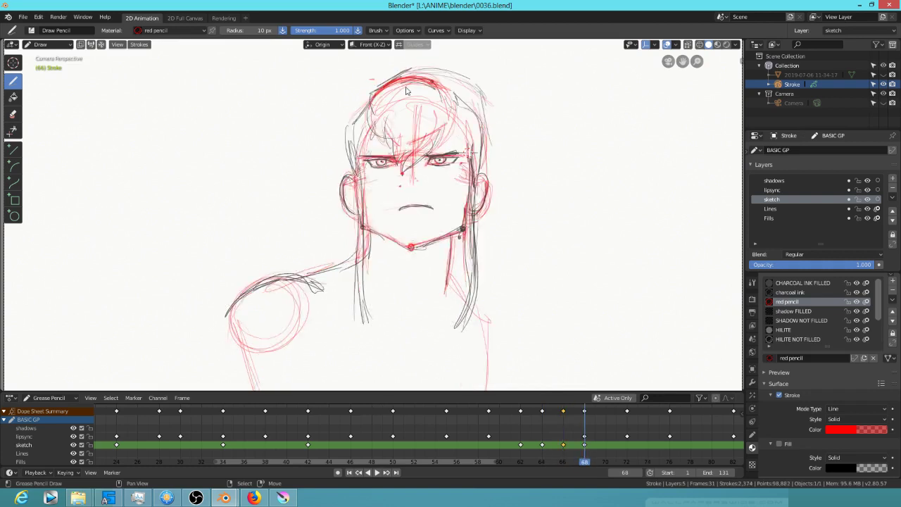
Draw the left side of the head outline down to the ear at frame 64, comparing with frames 62 and 68
drag(349, 120, 345, 175)
key(Down)
key(Down)
key(Down)
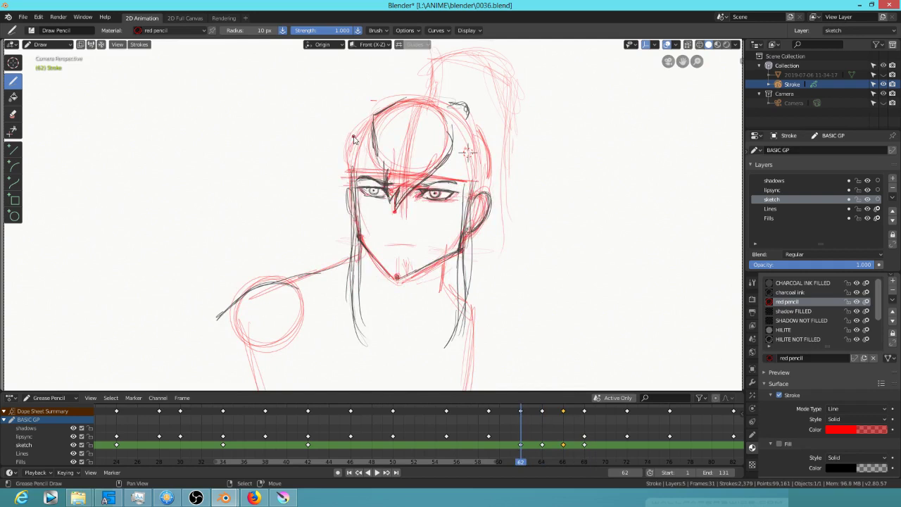
key(Up)
key(Up)
key(Up)
Draw the outer edge of the ponytail falling behind the right ear at frame 64
key(Down)
key(Down)
key(Down)
key(Up)
drag(510, 86, 506, 169)
key(Down)
key(Up)
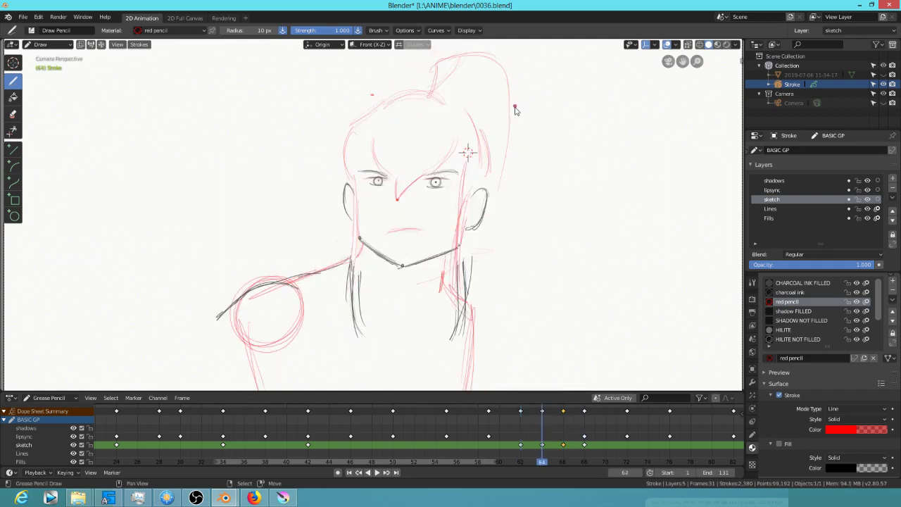
drag(511, 107, 507, 202)
Reinforce and lengthen the ponytail's hanging edge at frames 62 and 64
key(Up)
key(Down)
key(Down)
key(Up)
key(Down)
drag(511, 79, 507, 171)
drag(510, 110, 505, 210)
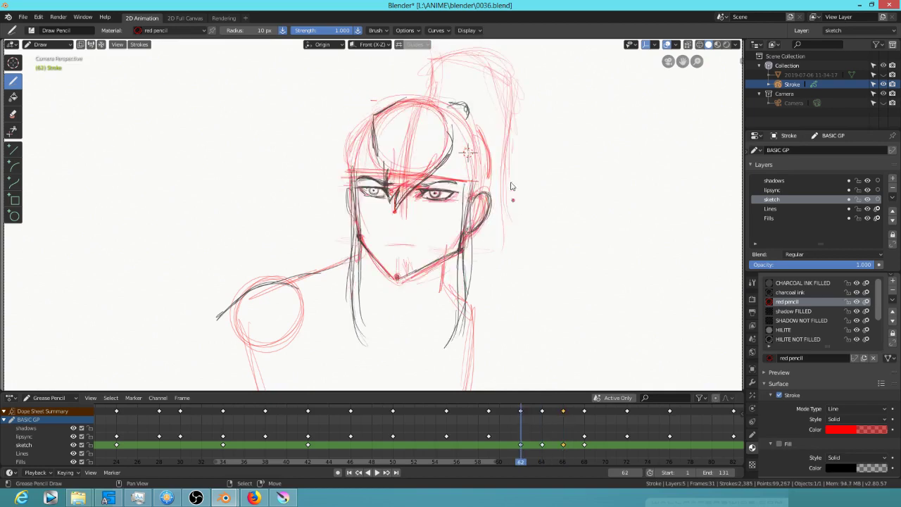
key(Up)
drag(516, 93, 512, 201)
drag(514, 112, 507, 240)
Draw the ponytail's hanging edge down past the neck at frames 66 and 68
key(Up)
drag(497, 83, 505, 169)
drag(510, 136, 514, 233)
drag(511, 185, 493, 270)
key(Up)
drag(495, 119, 492, 307)
Sketch the ponytail at frame 0, arching up from the crown and hanging down on the left side of the head
key(Down)
key(Down)
key(Down)
key(Down)
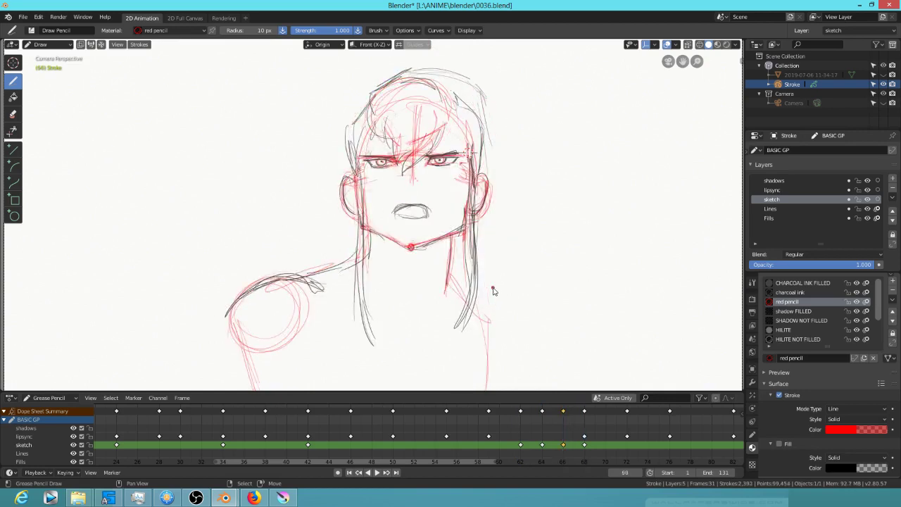
key(Down)
key(Down)
key(Down)
key(Down)
key(Down)
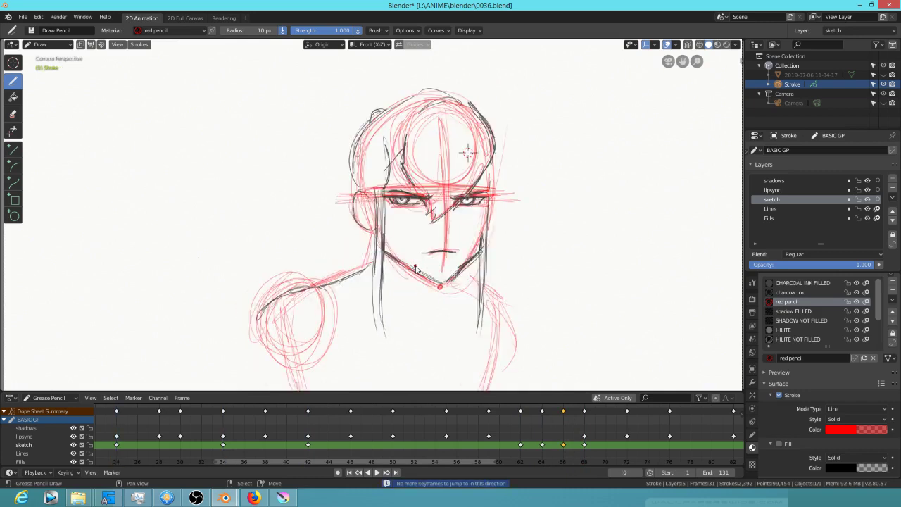
middle_drag(461, 184, 499, 221)
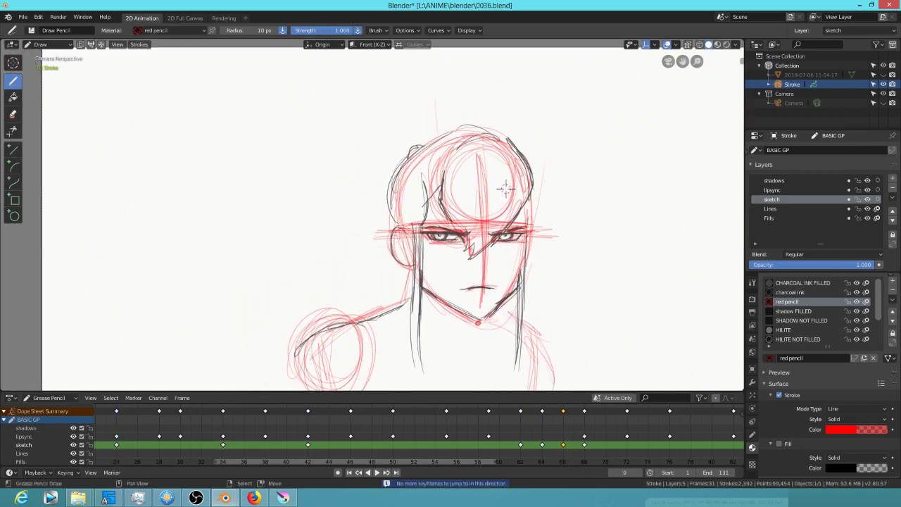
drag(427, 91, 444, 114)
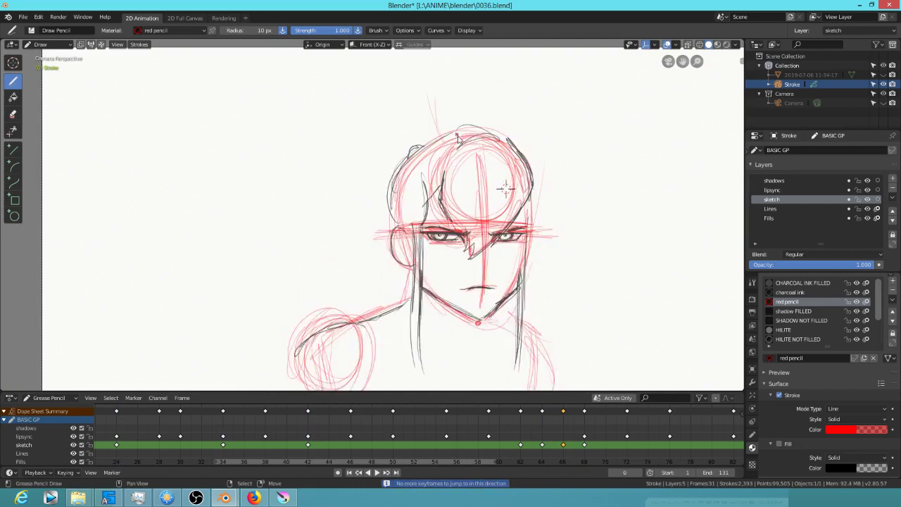
drag(336, 111, 446, 100)
drag(355, 112, 352, 196)
drag(425, 107, 442, 115)
drag(356, 113, 435, 102)
drag(349, 135, 363, 208)
mouse_move(359, 113)
mouse_down()
mouse_move(430, 110)
mouse_move(349, 199)
mouse_move(371, 283)
mouse_up()
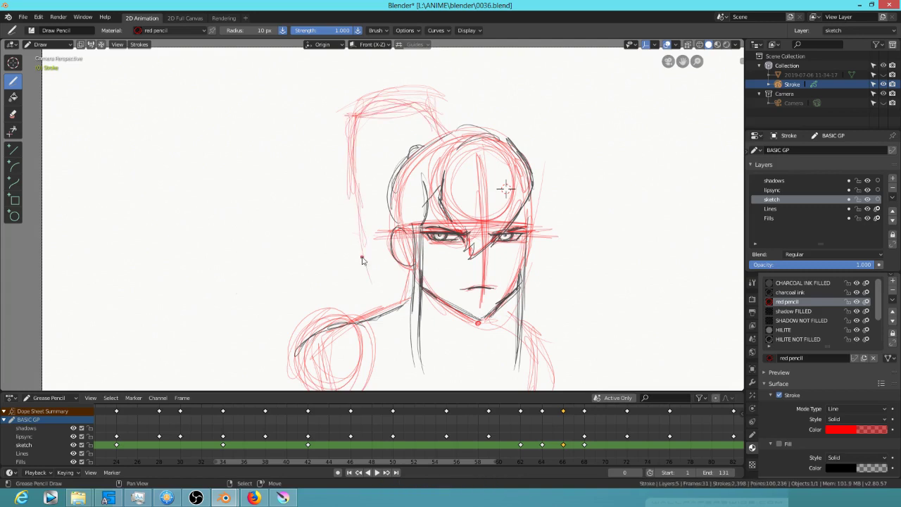
Check the ponytail in the video edit project's Blender window, and return to reinforce its hanging edge at frame 0
mouse_move(225, 498)
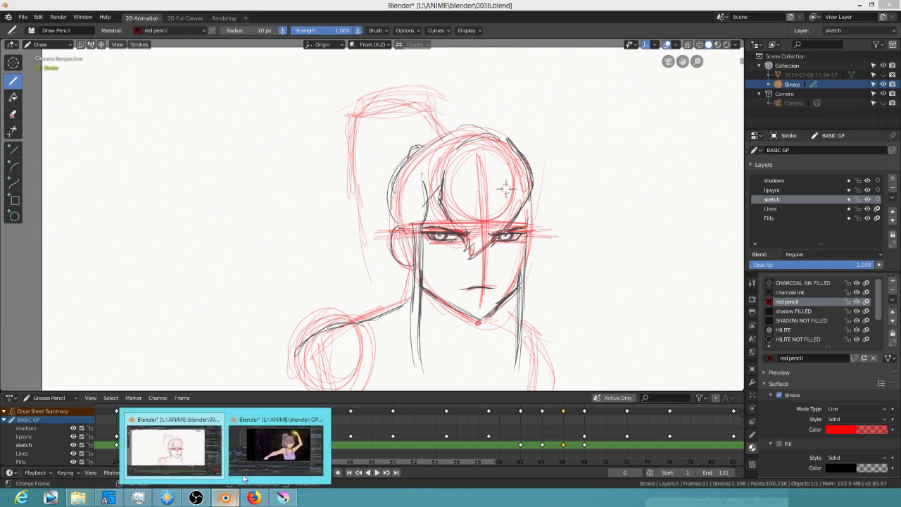
click(284, 453)
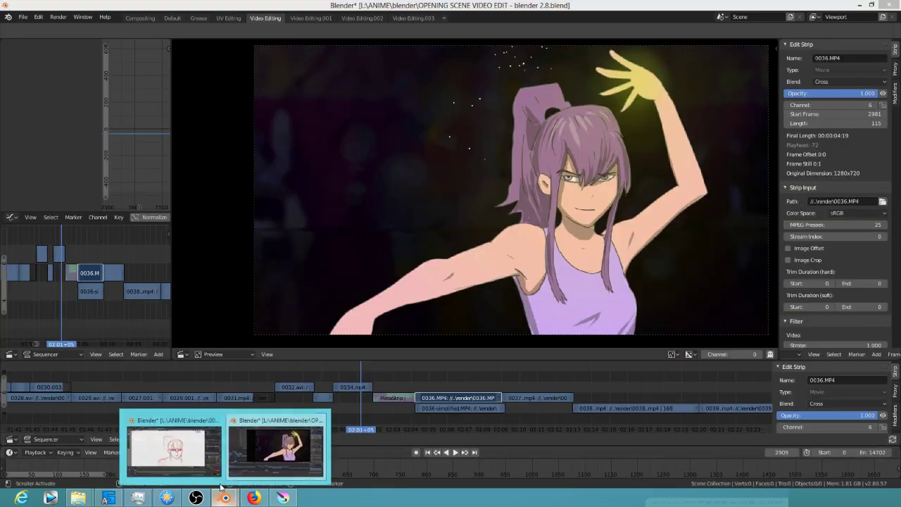
click(193, 451)
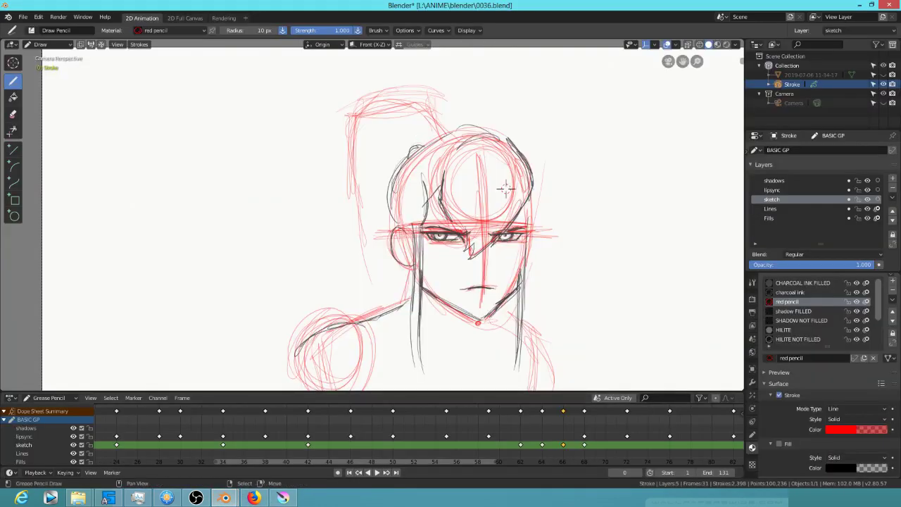
drag(346, 114, 364, 268)
Sketch the ponytail's base and top curve above the crown at frame 15
key(Up)
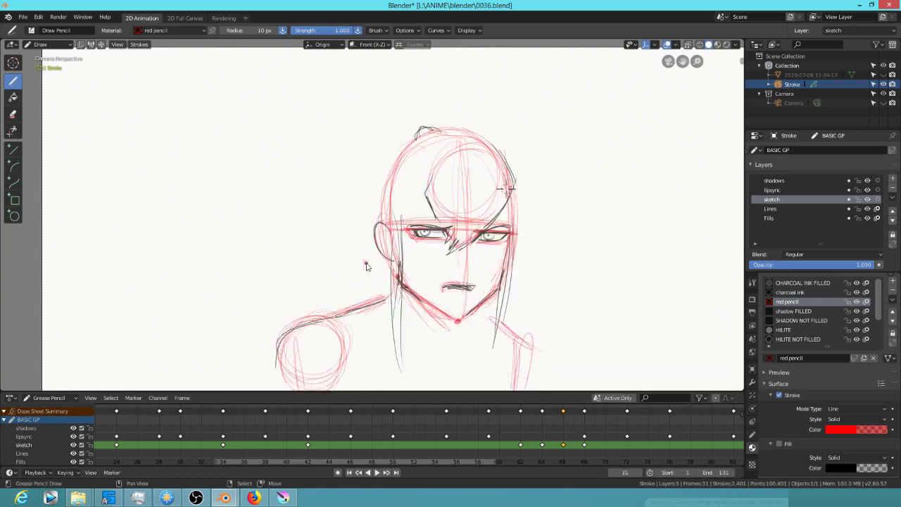
drag(446, 125, 449, 98)
drag(377, 92, 455, 94)
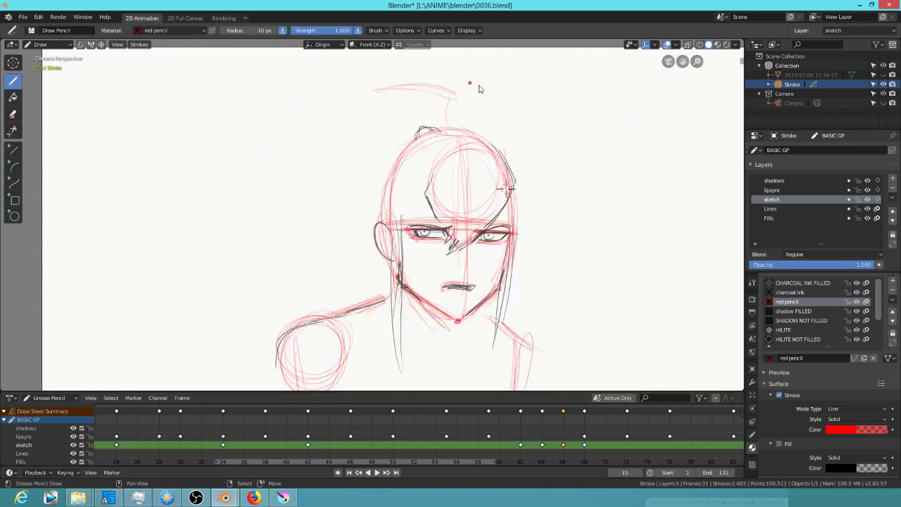
Sketch the ponytail's top curve above the right side of the head at frame 42, and return to frame 0
key(Up)
key(Up)
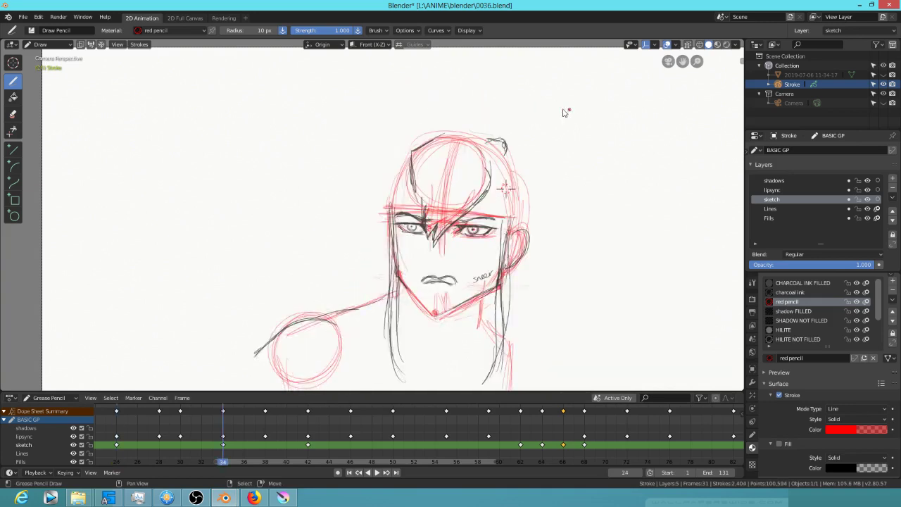
key(Up)
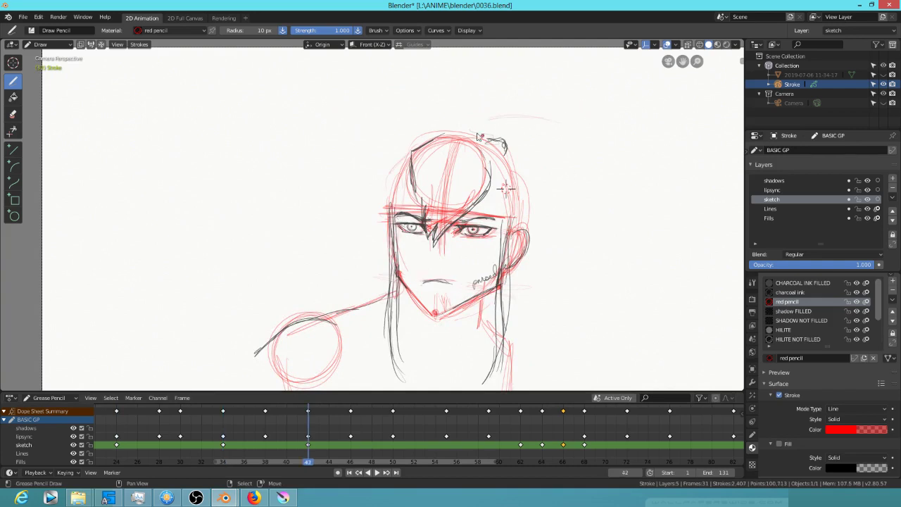
key(Down)
key(Down)
key(Down)
key(Down)
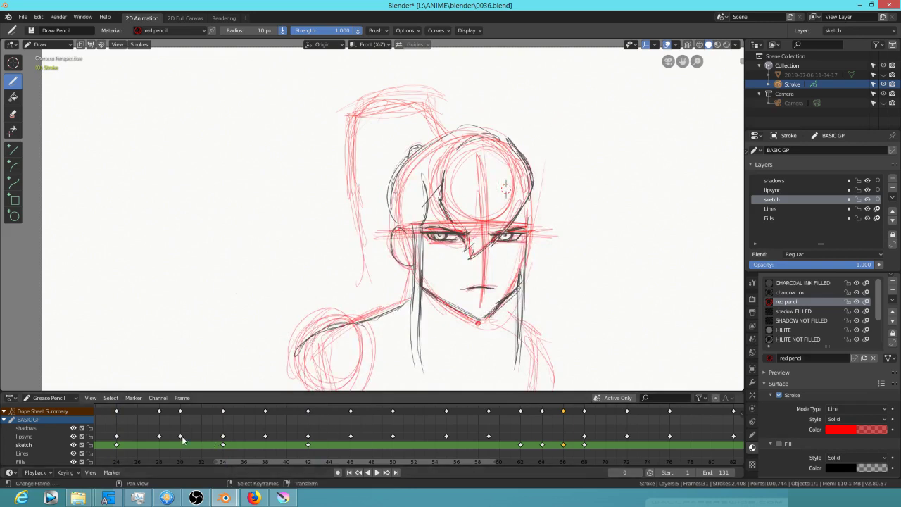
Compare the head and ponytail drawings on the sketch keyframes from frame 24 to frame 42
drag(299, 462, 307, 459)
key(Down)
key(Up)
key(Down)
key(Up)
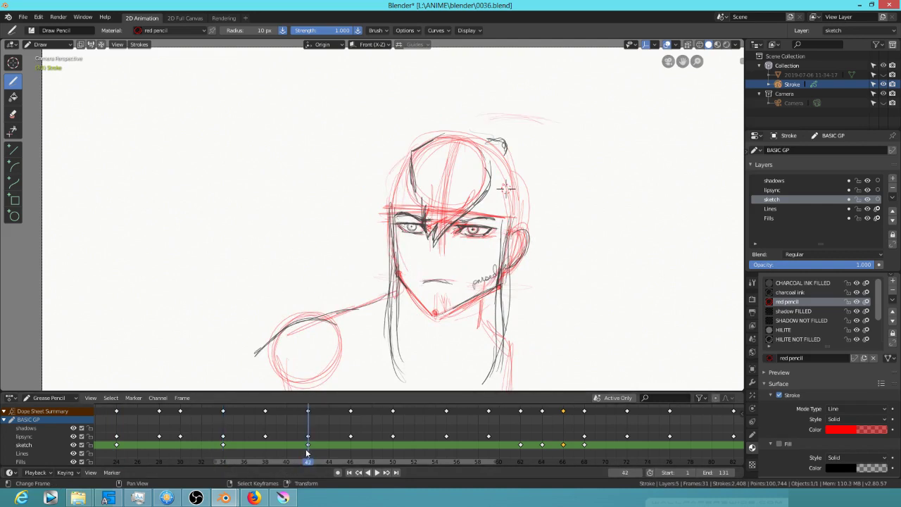
scroll(545, 295, down, 2)
shift+middle_drag(544, 295, 543, 263)
key(Down)
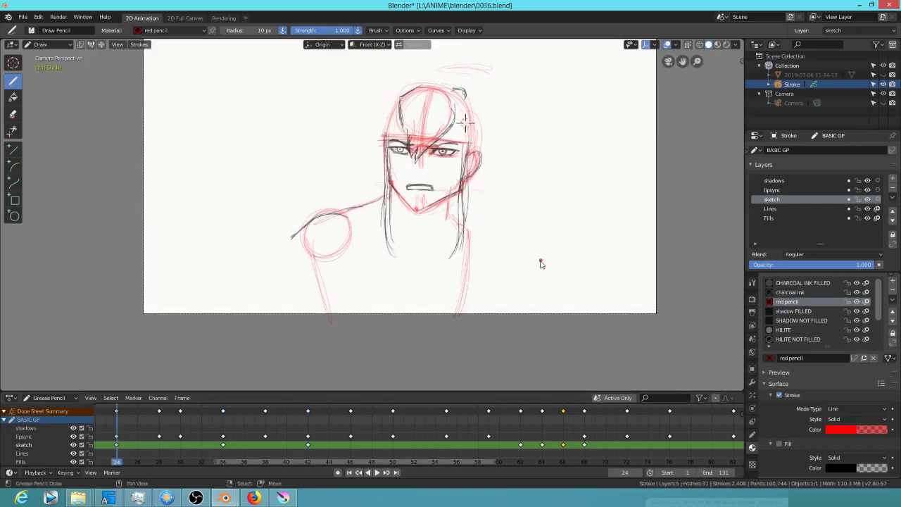
key(Down)
key(Up)
key(Up)
key(Down)
key(Down)
scroll(336, 429, down, 3)
key(Up)
key(Up)
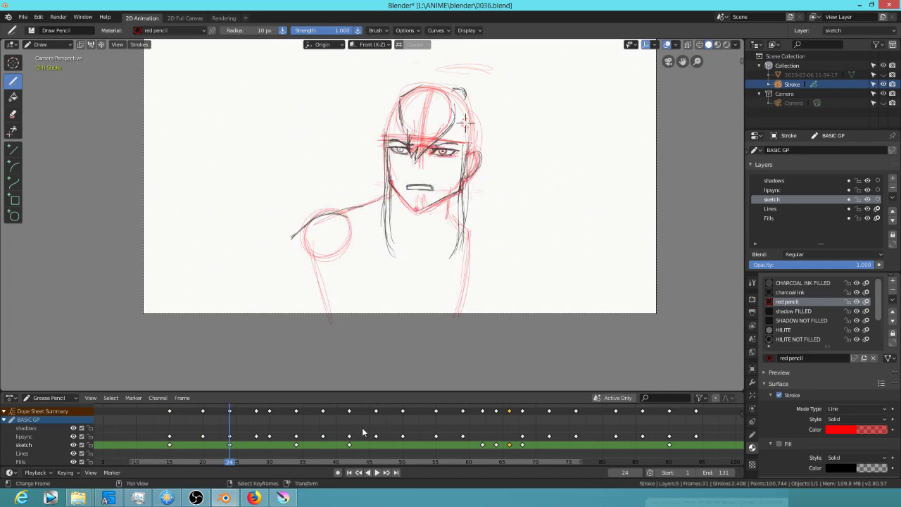
Delete the sketch layer's keyframes at frames 34 and 42
key(x)
click(297, 448)
key(Down)
key(Up)
key(Up)
key(Down)
key(Down)
key(Down)
key(Up)
key(Up)
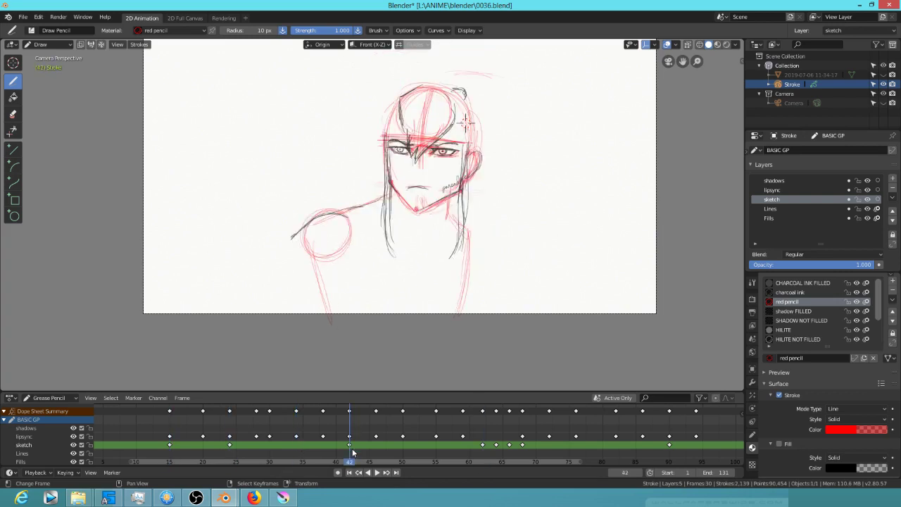
key(x)
click(349, 448)
Play back the head turn, and sketch the ponytail's hanging edge beside the ear at frame 15
key(Up)
key(Up)
key(Up)
key(Up)
key(space)
key(Down)
key(Up)
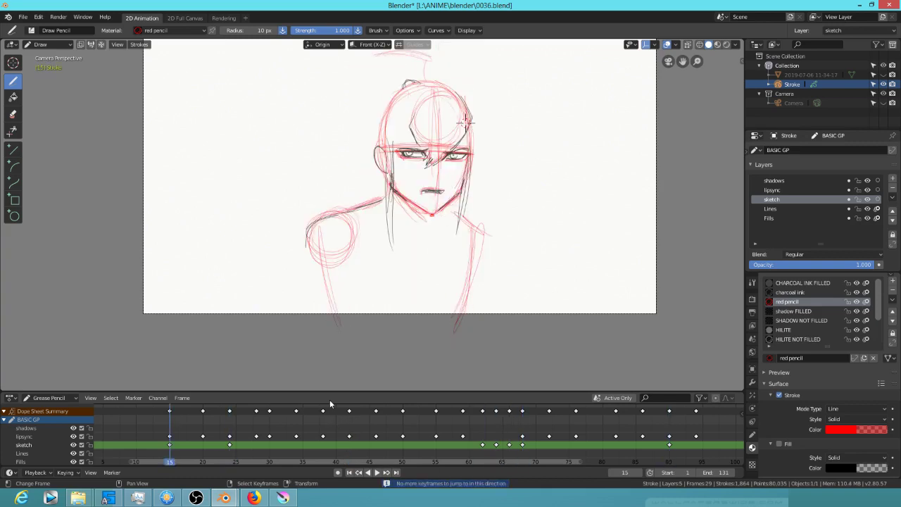
key(Up)
key(Down)
key(Down)
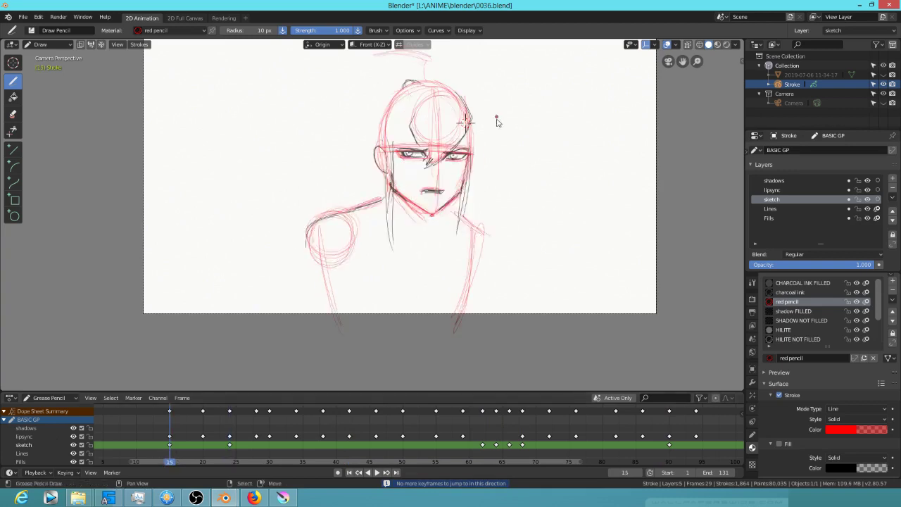
key(Up)
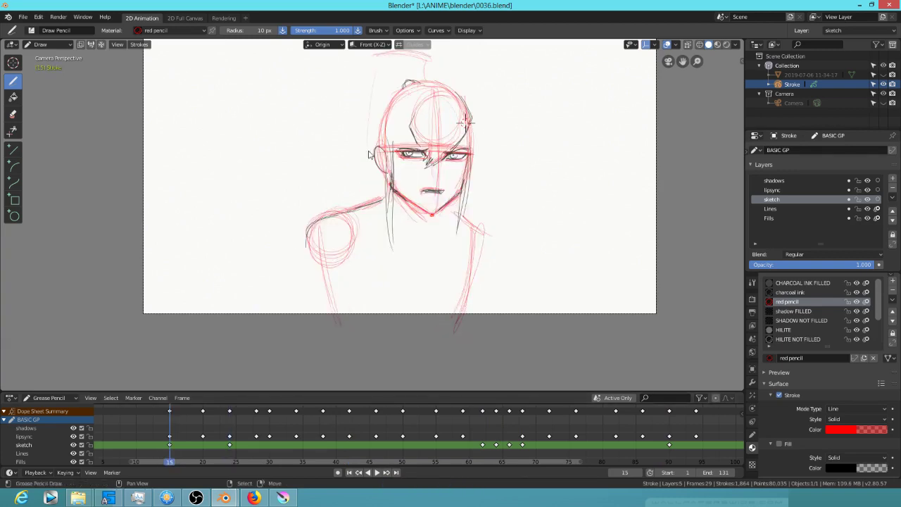
Sketch the ponytail's hanging edge beside the head at frame 24, and step on to frame 62
key(Up)
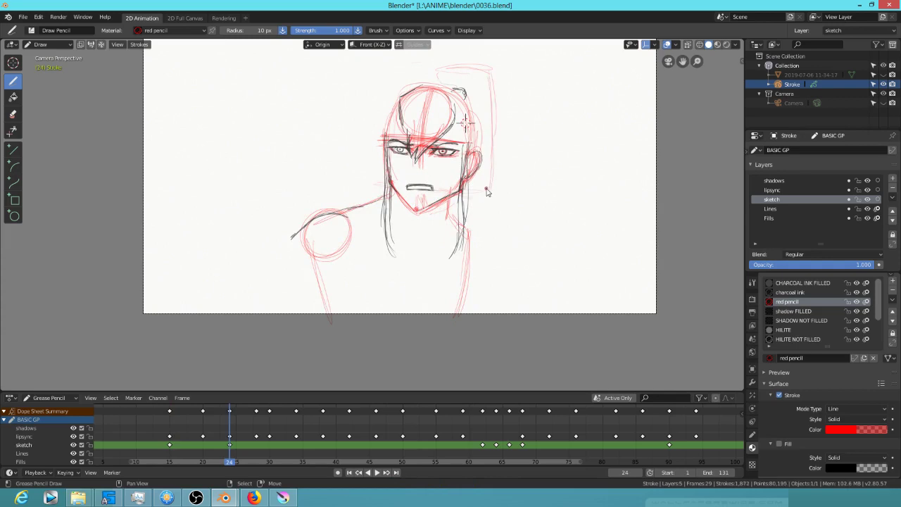
key(Up)
key(Down)
key(Up)
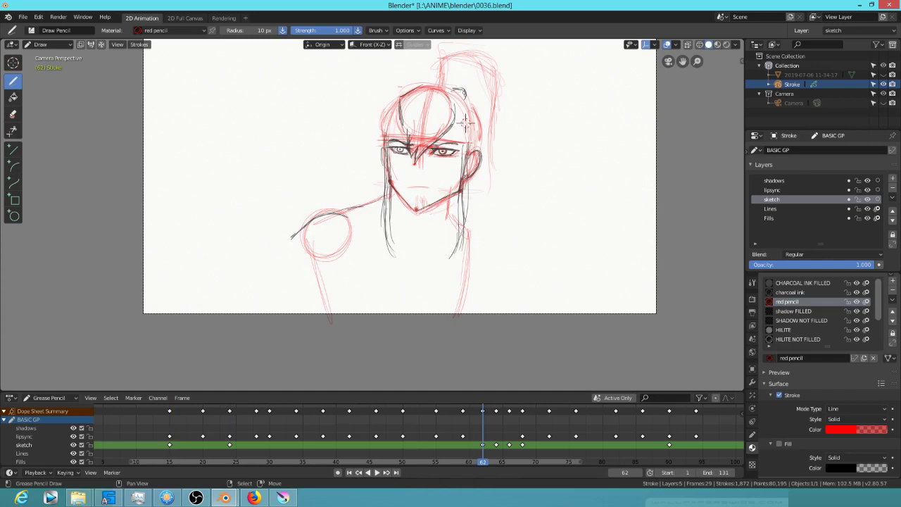
Compare the ponytail drawing at frame 24 with the ones at frames 62 and 64
key(Right)
key(Right)
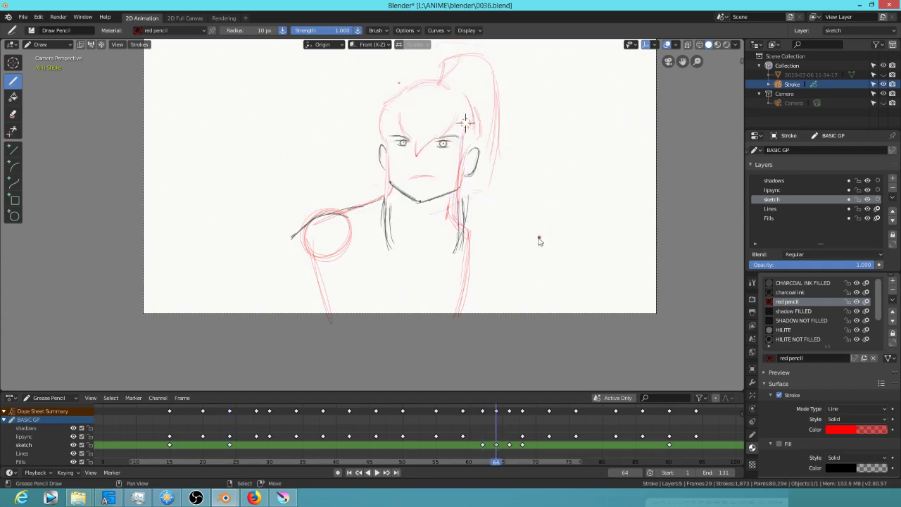
key(Down)
key(Down)
key(Up)
key(Down)
key(Up)
key(Up)
key(Down)
key(Down)
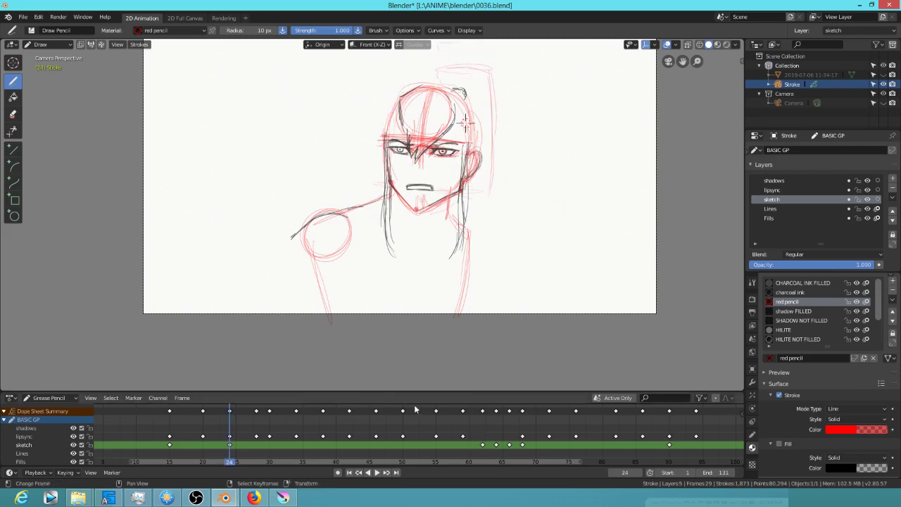
Replace the sketch layer's keyframe at frame 24 with a duplicate of the frame 62 keyframe
key(x)
click(229, 445)
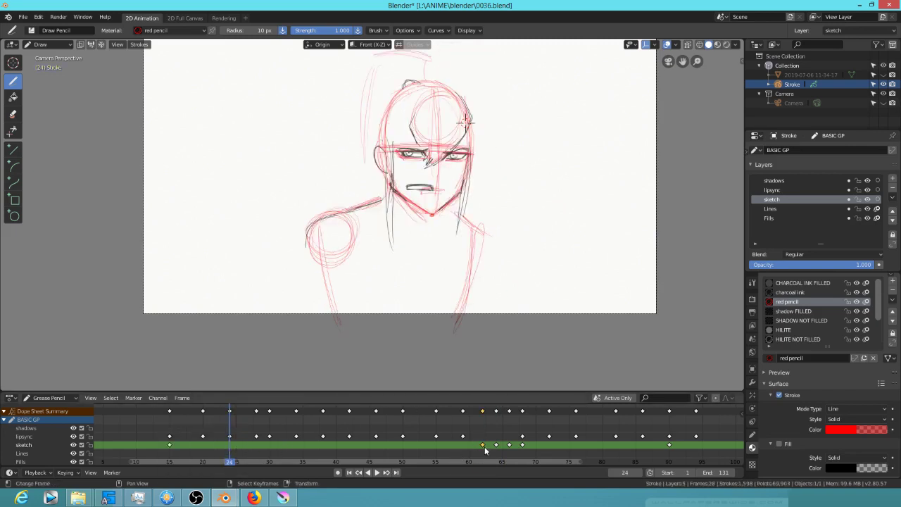
key(shift+d)
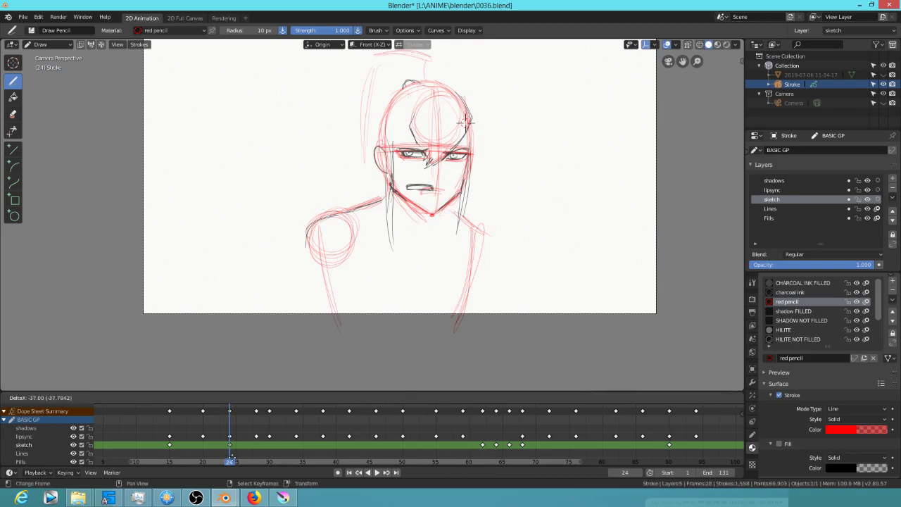
click(230, 458)
Return to frame 0 and save the file
mouse_move(230, 461)
mouse_down()
mouse_move(511, 465)
mouse_move(65, 420)
mouse_up()
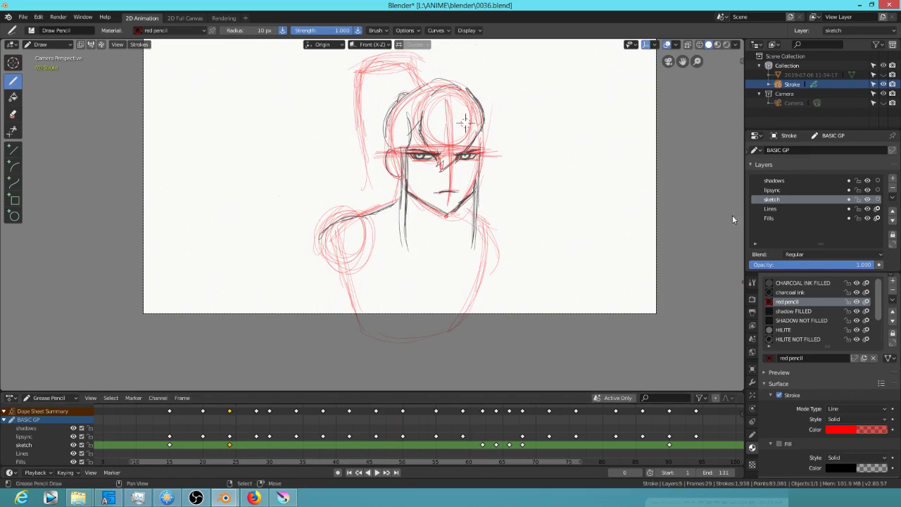
click(22, 17)
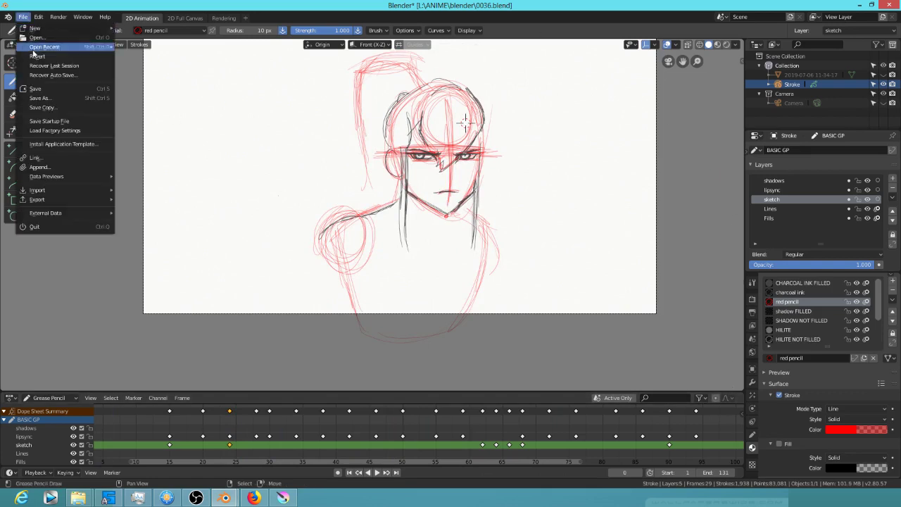
click(49, 90)
Sketch the strap line beside the shoulder and the curved neckline across the chest at frame 15
scroll(382, 133, down, 4)
scroll(399, 180, up, 4)
mouse_move(406, 181)
middle_down()
mouse_move(430, 255)
mouse_move(424, 170)
middle_up()
scroll(430, 255, up, 1)
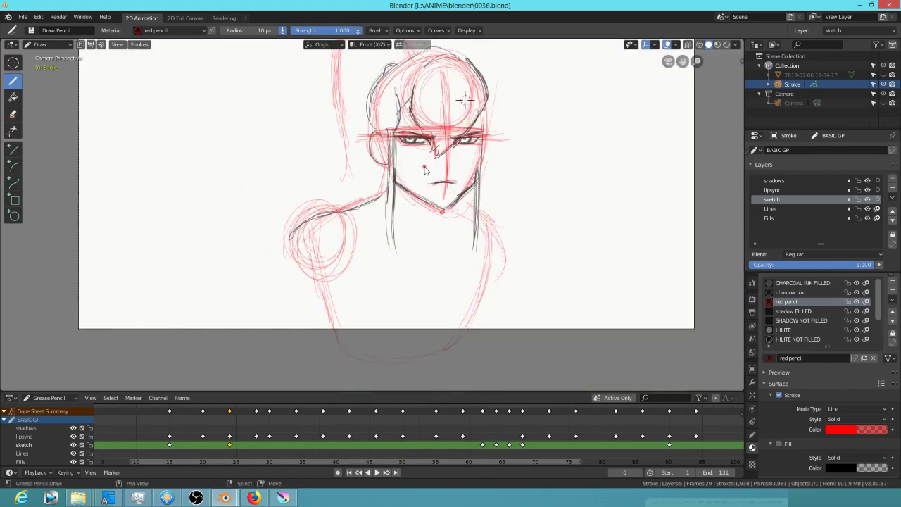
click(171, 450)
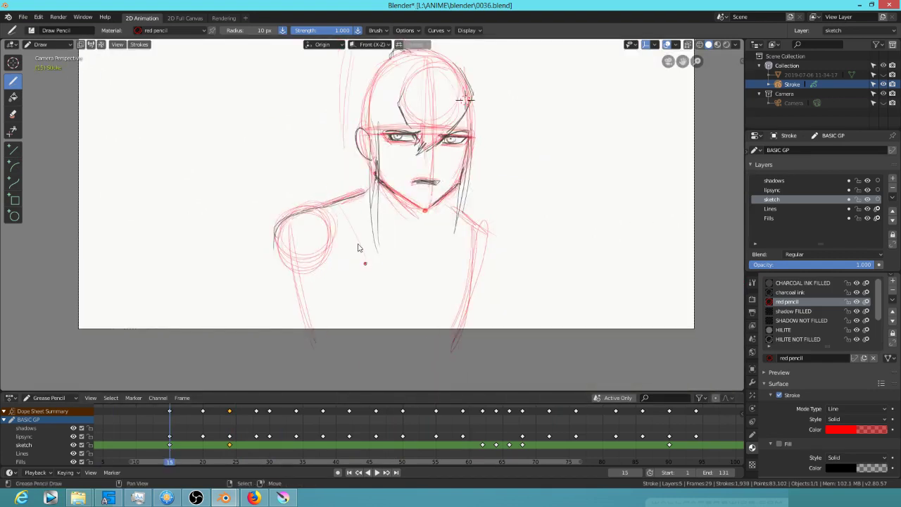
drag(341, 205, 366, 262)
mouse_move(345, 213)
mouse_down()
mouse_move(368, 266)
mouse_move(450, 264)
mouse_move(443, 270)
mouse_up()
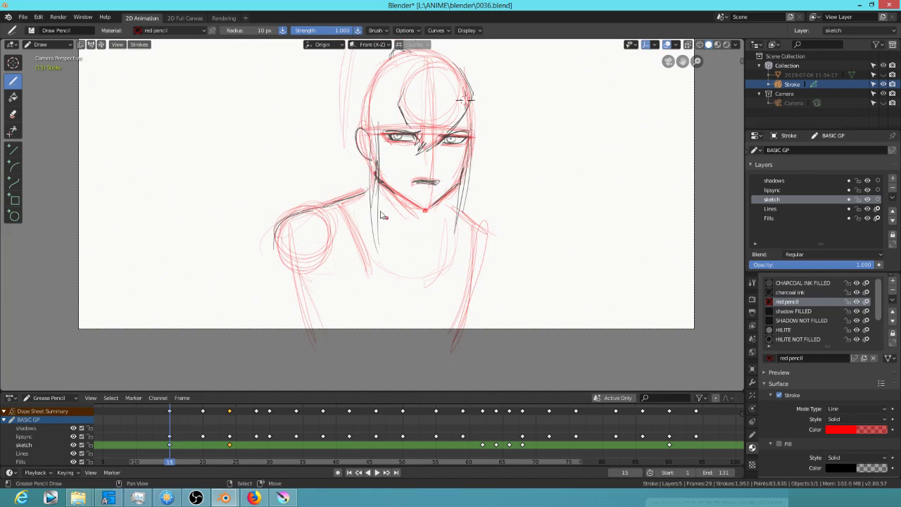
Sketch the inner line of the upper arm below the shoulder circle at frames 15 and 24
mouse_move(321, 270)
mouse_down()
mouse_move(333, 337)
mouse_move(314, 276)
mouse_move(323, 315)
mouse_up()
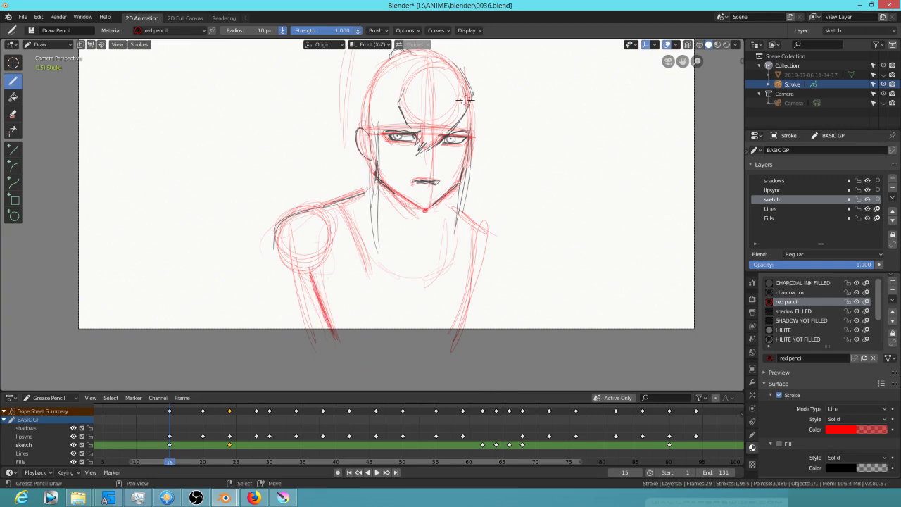
drag(323, 301, 329, 311)
key(Up)
mouse_move(313, 282)
mouse_down()
mouse_move(328, 328)
mouse_move(306, 274)
mouse_move(324, 329)
mouse_up()
Sketch the inner line of the upper arm on the sketch keyframes from frame 62 to frame 90
key(Up)
mouse_move(299, 274)
mouse_down()
mouse_move(319, 329)
mouse_move(299, 273)
mouse_move(305, 328)
mouse_move(310, 298)
mouse_move(304, 330)
mouse_move(308, 318)
mouse_up()
key(Up)
key(Up)
key(Down)
key(Up)
key(Up)
key(Up)
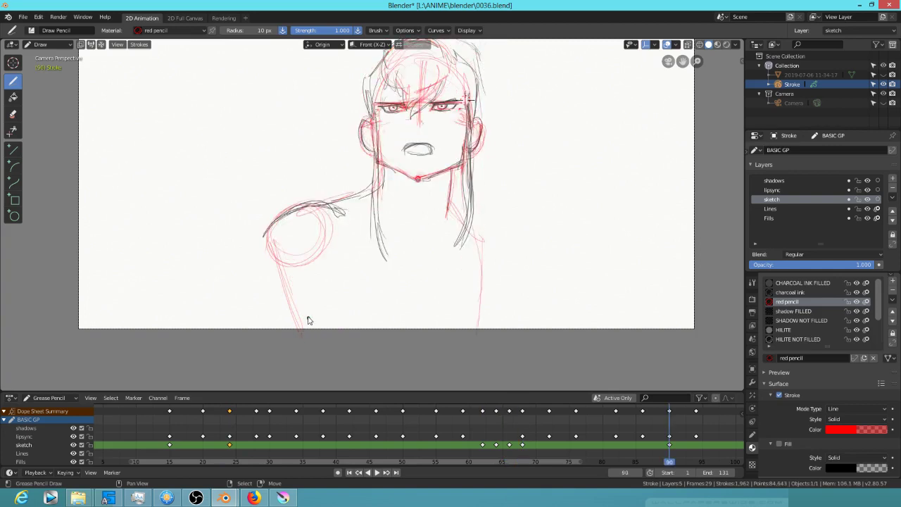
drag(291, 282, 304, 311)
Check the upper-arm lines by stepping back through the sketch keyframes to frame 0
key(Down)
key(Down)
key(Down)
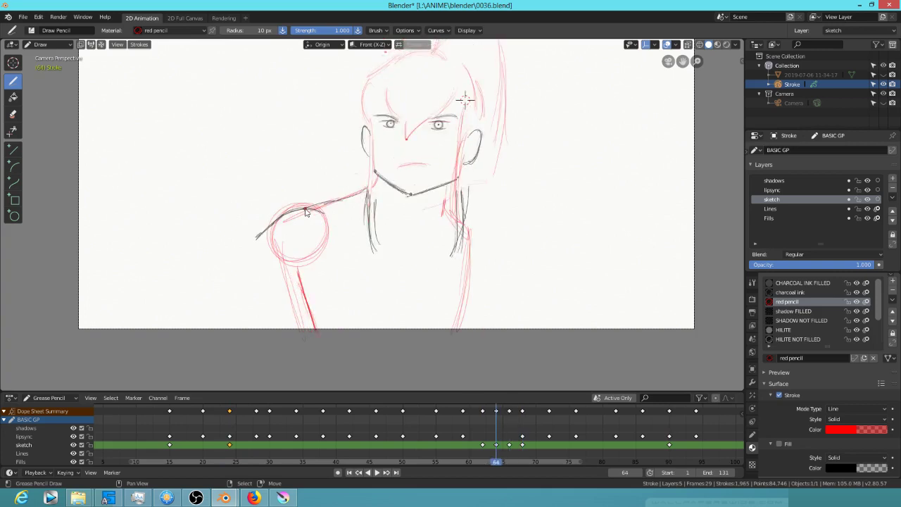
key(Down)
key(Down)
key(Down)
key(Down)
key(Down)
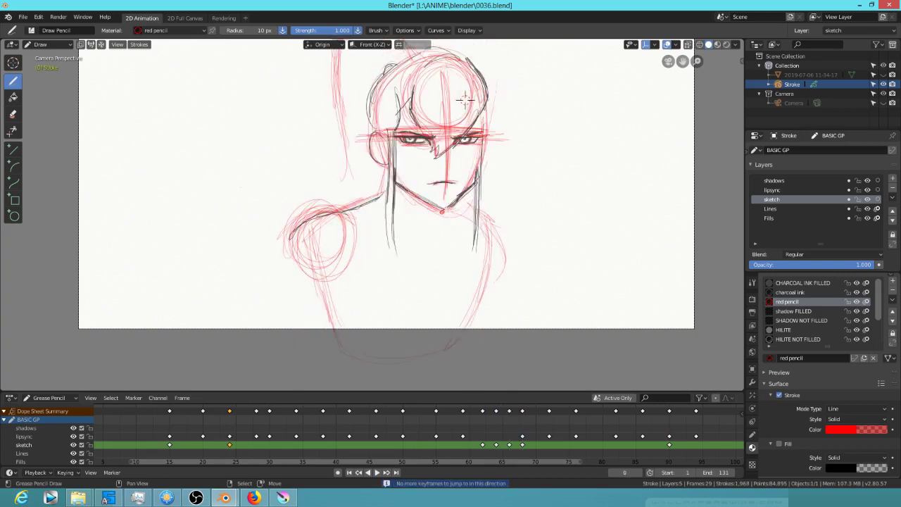
Sketch an arm reaching outward and down from the shoulder circle, with elbow and forearm, at frame 0
drag(297, 240, 230, 273)
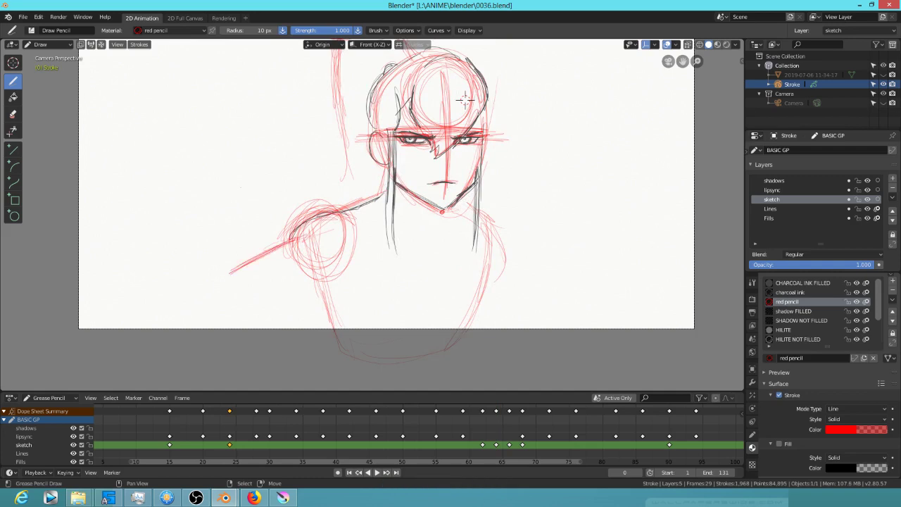
drag(290, 237, 148, 326)
drag(237, 271, 250, 326)
drag(259, 271, 247, 328)
mouse_move(312, 271)
mouse_down()
mouse_move(230, 327)
mouse_move(263, 304)
mouse_up()
drag(256, 266, 174, 311)
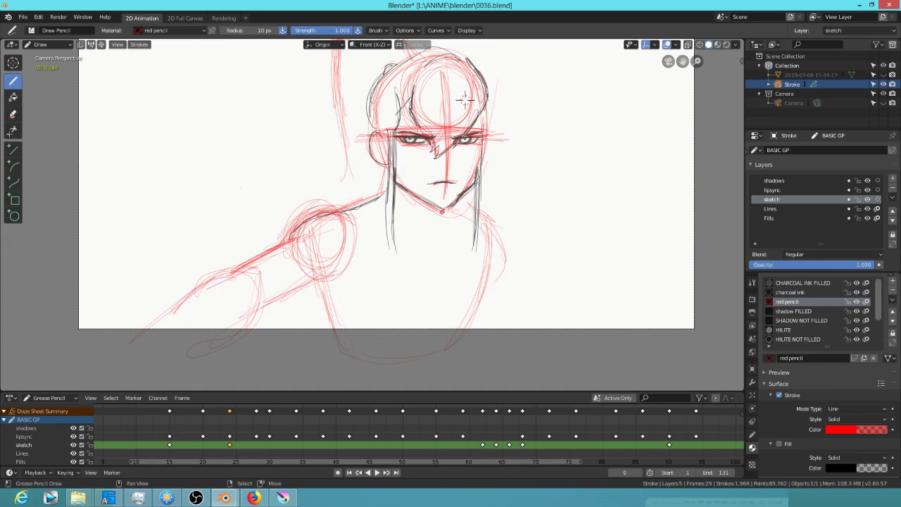
mouse_move(315, 284)
mouse_down()
mouse_move(205, 329)
mouse_move(197, 353)
mouse_up()
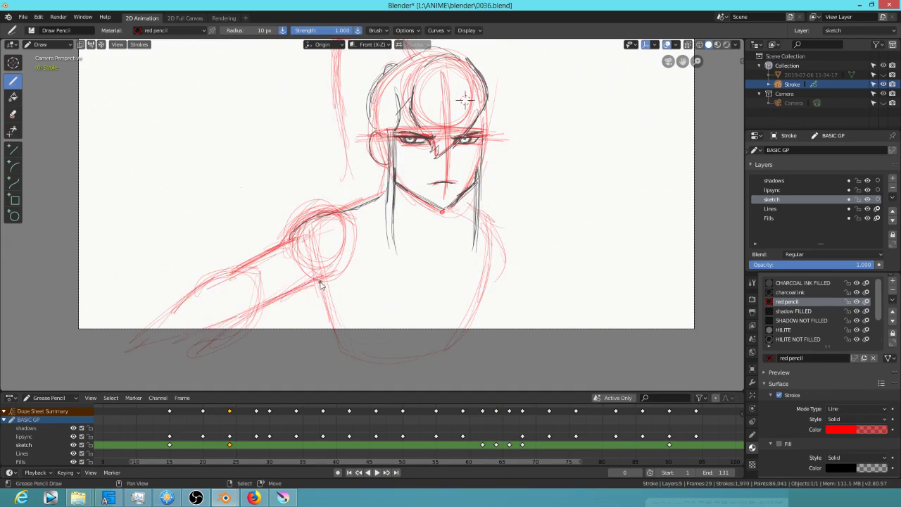
drag(340, 269, 242, 321)
drag(313, 280, 245, 328)
scroll(355, 327, down, 2)
scroll(362, 325, up, 1)
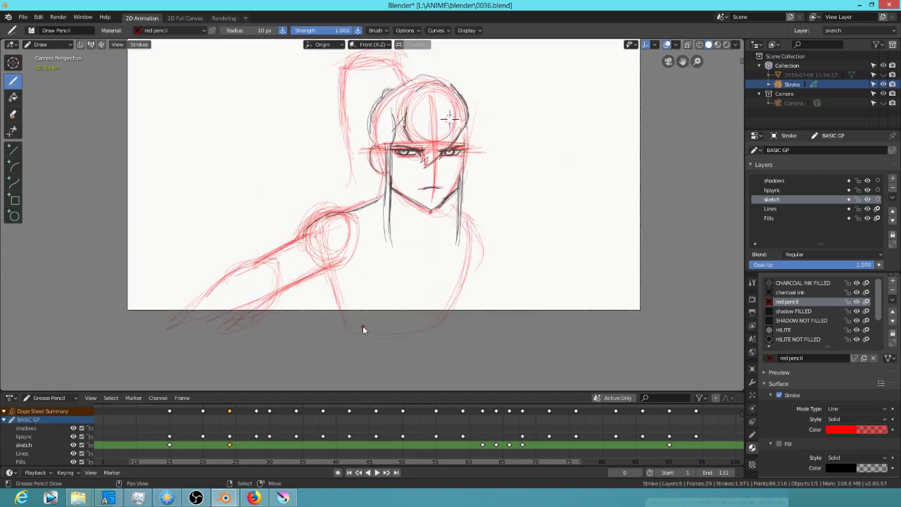
Erase the outstretched arm and shoulder circle at frame 0, and sketch new shoulder curves on both sides
mouse_move(357, 220)
ctrl+alt+mouse_down()
mouse_move(337, 279)
mouse_move(356, 241)
mouse_move(318, 212)
ctrl+alt+mouse_up()
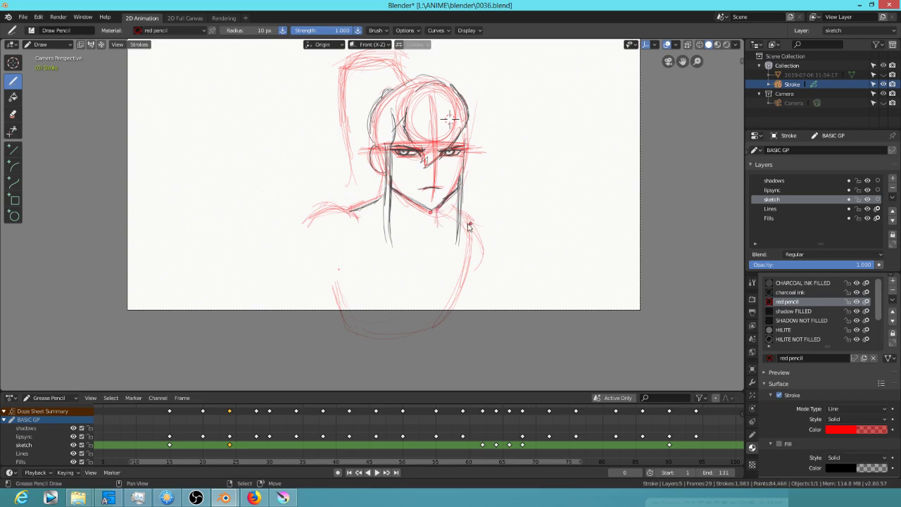
drag(474, 229, 479, 254)
Rework the upper-arm lines on the sketch keyframes from frame 62 to frame 68, and undo the last change
mouse_move(137, 422)
mouse_down()
mouse_move(443, 458)
mouse_move(134, 454)
mouse_move(294, 461)
mouse_move(529, 450)
mouse_move(298, 432)
mouse_move(568, 449)
mouse_move(373, 457)
mouse_move(577, 458)
mouse_move(398, 458)
mouse_move(532, 459)
mouse_move(469, 459)
mouse_move(508, 459)
mouse_move(483, 459)
mouse_up()
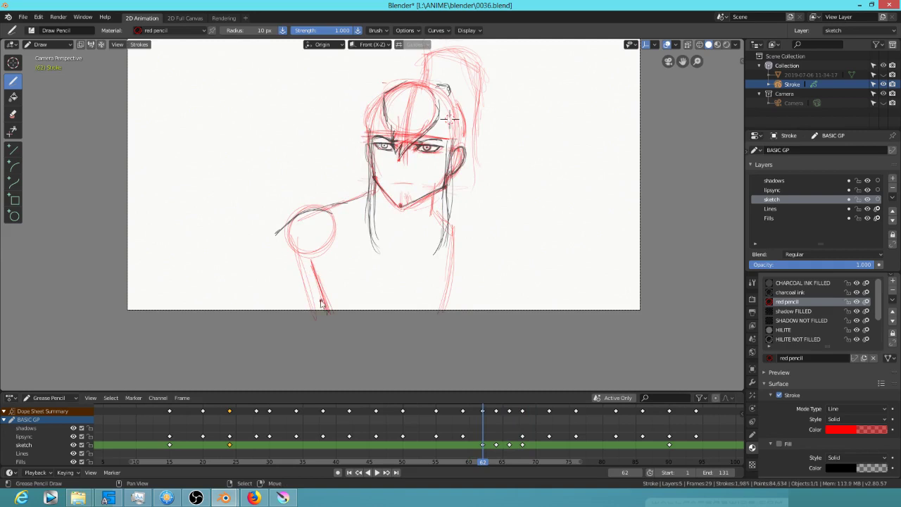
key(Up)
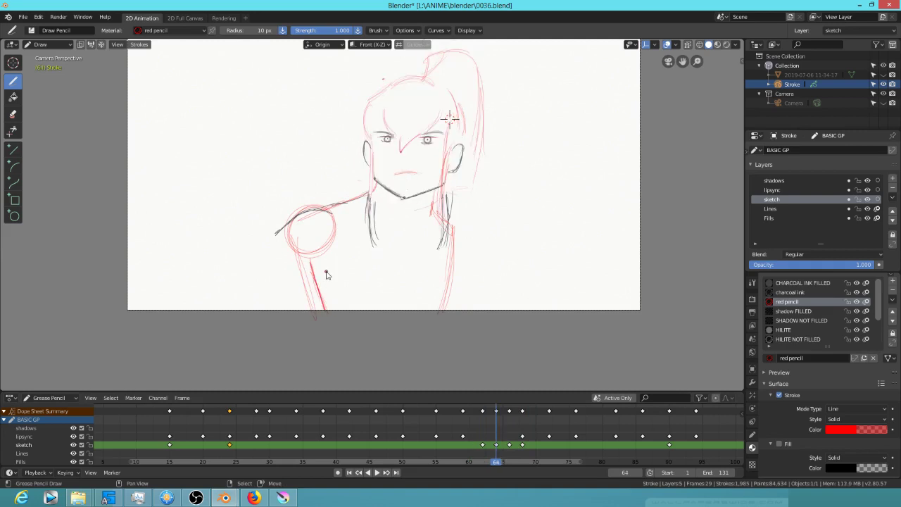
key(Up)
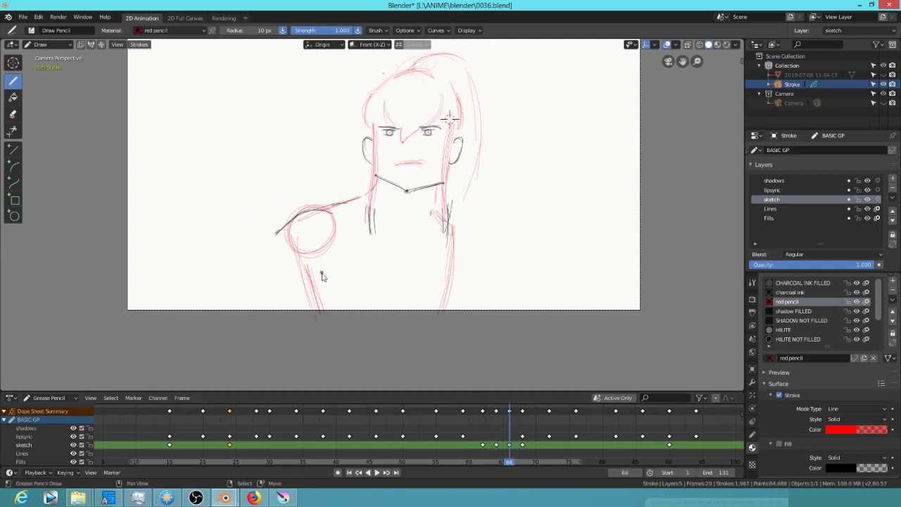
key(Up)
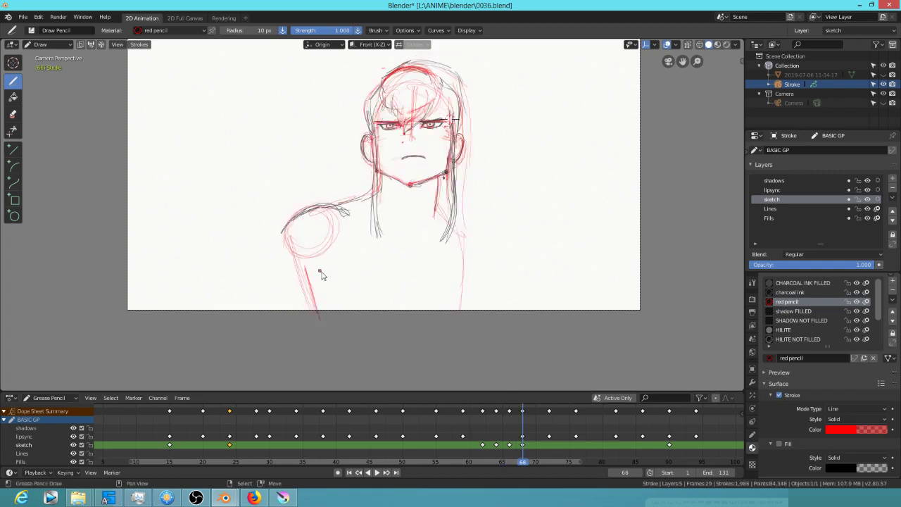
key(ctrl+z)
Flip through the sketch keyframes from frame 24 to frame 68 to compare the upper-arm lines
key(Down)
key(Down)
key(Down)
key(Down)
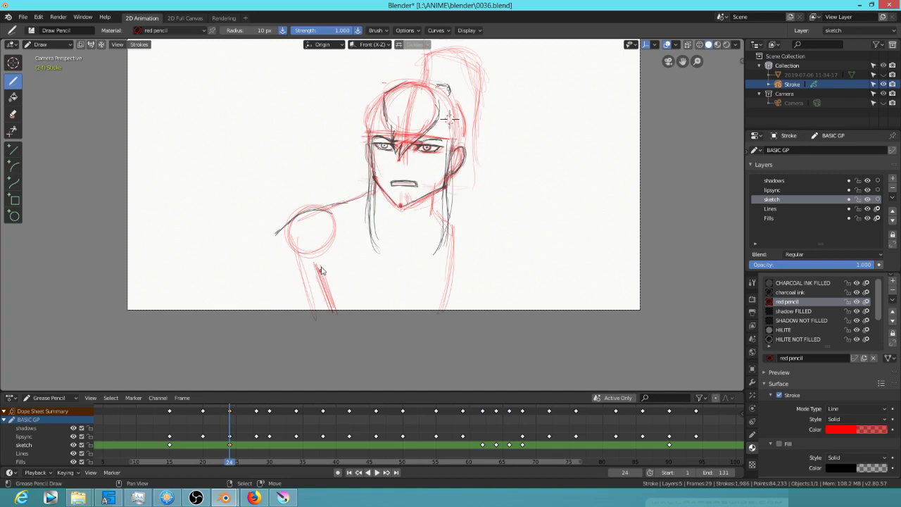
key(Up)
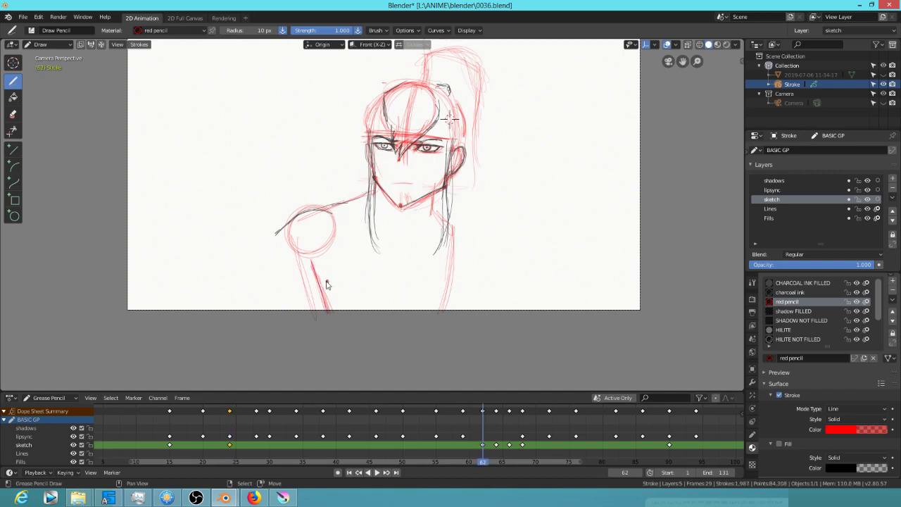
key(Up)
key(Down)
key(Up)
key(Up)
key(Down)
key(Up)
key(Up)
key(Down)
key(Up)
Redraw the inner line of the upper arm at frame 68, and step back to frame 62 to compare
drag(309, 267, 328, 314)
key(Down)
key(Up)
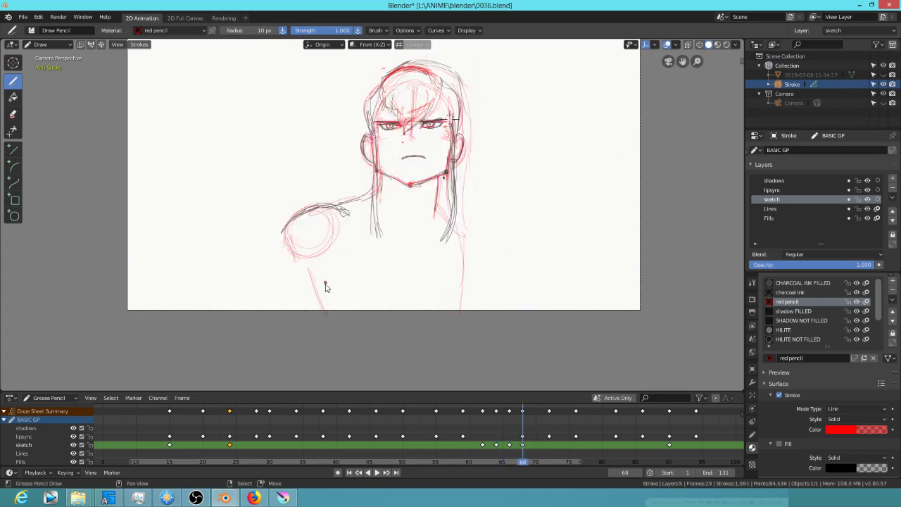
key(Down)
key(Down)
key(Up)
key(Down)
key(Down)
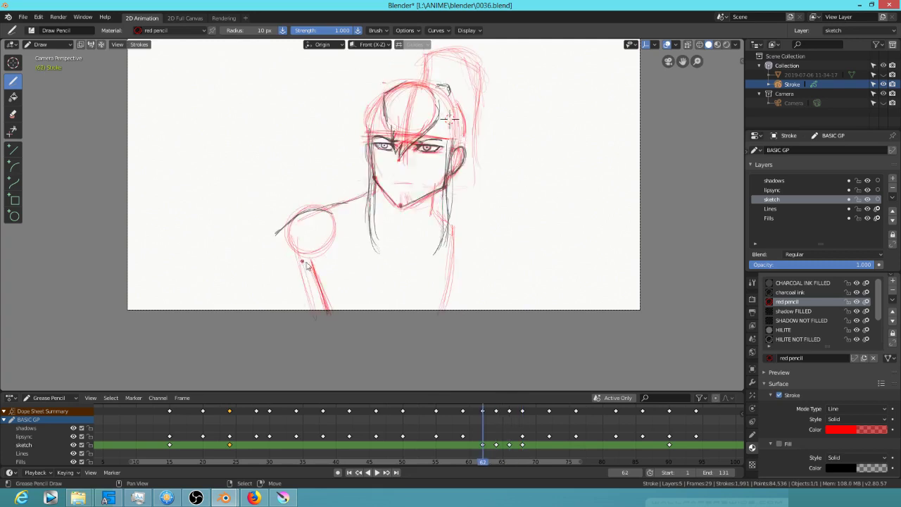
Flip back and forth through the sketch keyframes from frame 62 to frame 68 to compare the face and eyes
key(Up)
key(Up)
key(Up)
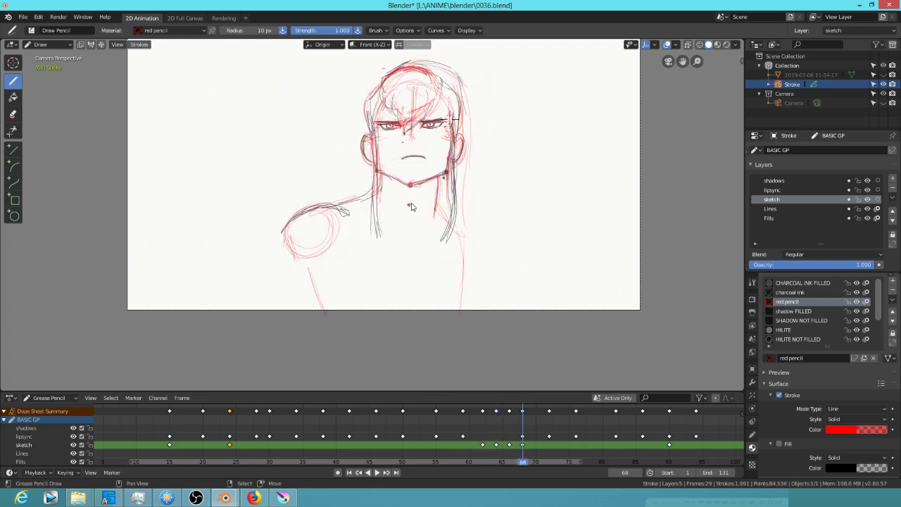
key(Down)
key(Down)
key(Down)
scroll(425, 166, up, 4)
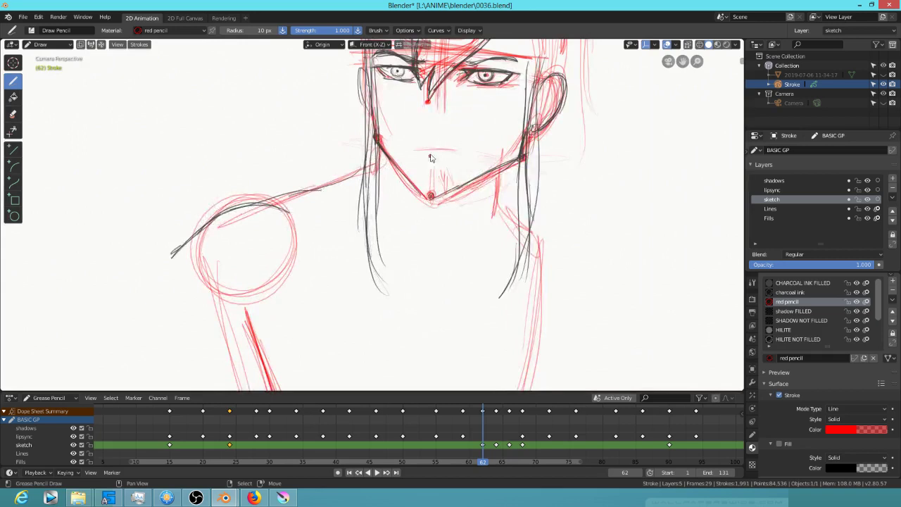
key(Up)
key(Up)
key(Up)
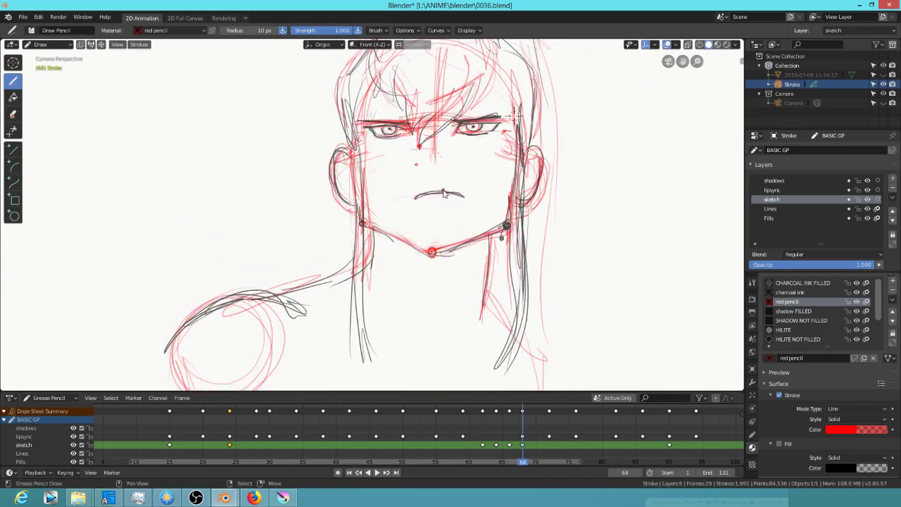
key(Down)
key(Down)
key(Down)
key(Up)
key(Up)
key(Up)
key(Down)
key(Down)
key(Down)
key(Up)
key(Up)
key(Down)
key(Down)
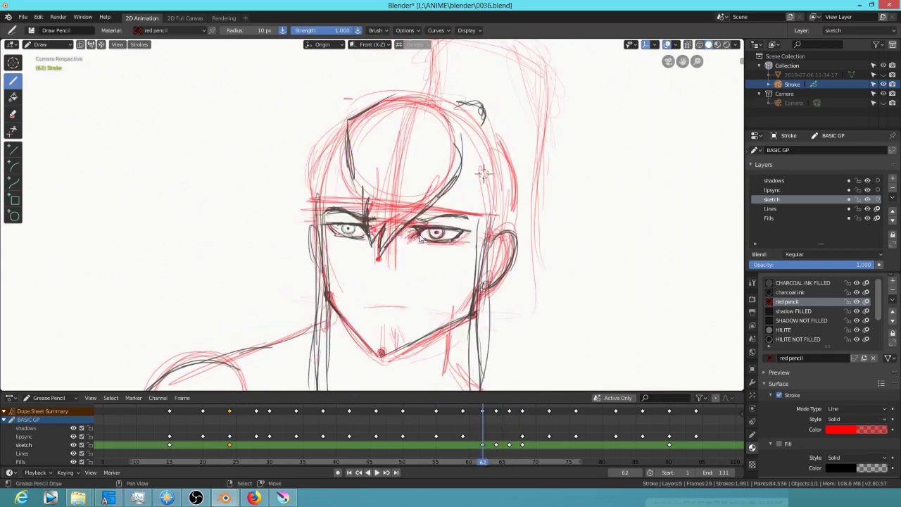
Draw short red strokes at the inner corner of the right-hand eye on the sketch keyframes at frames 64 and 66
key(Up)
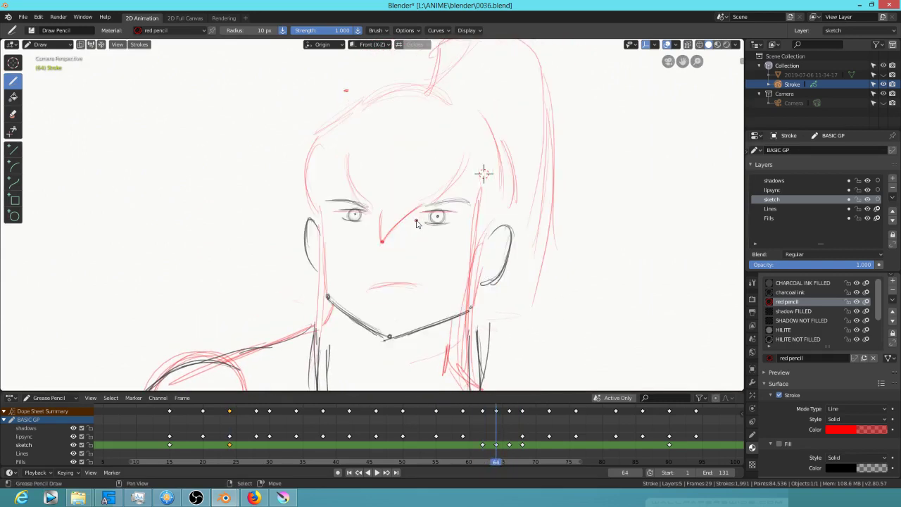
key(Down)
key(Up)
key(Up)
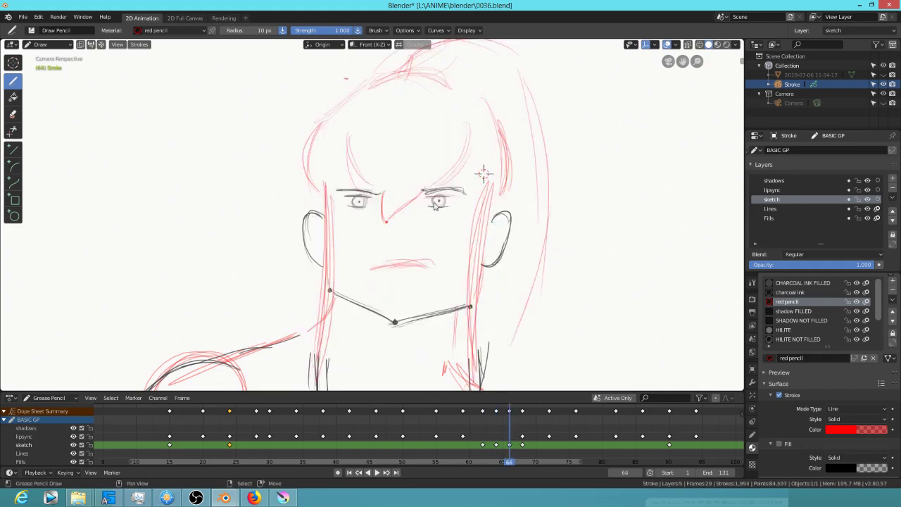
key(Up)
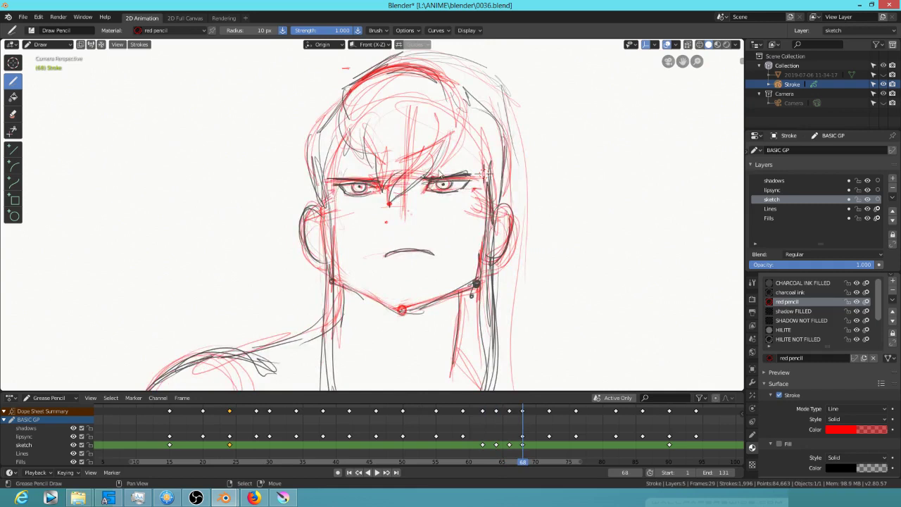
Draw short red strokes at the inner corner of the left-hand eye at frames 64 and 66, using frames 62 and 68 as reference
key(Down)
key(Down)
key(Down)
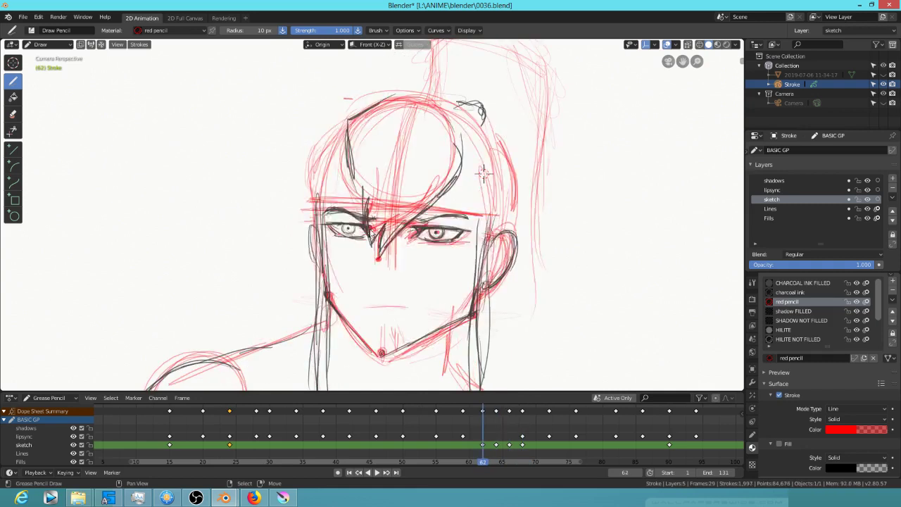
key(Up)
key(Up)
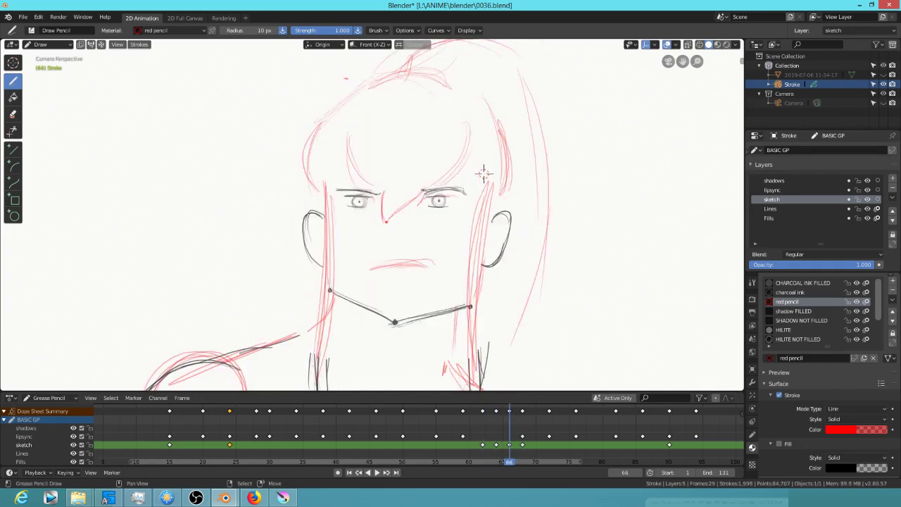
key(Up)
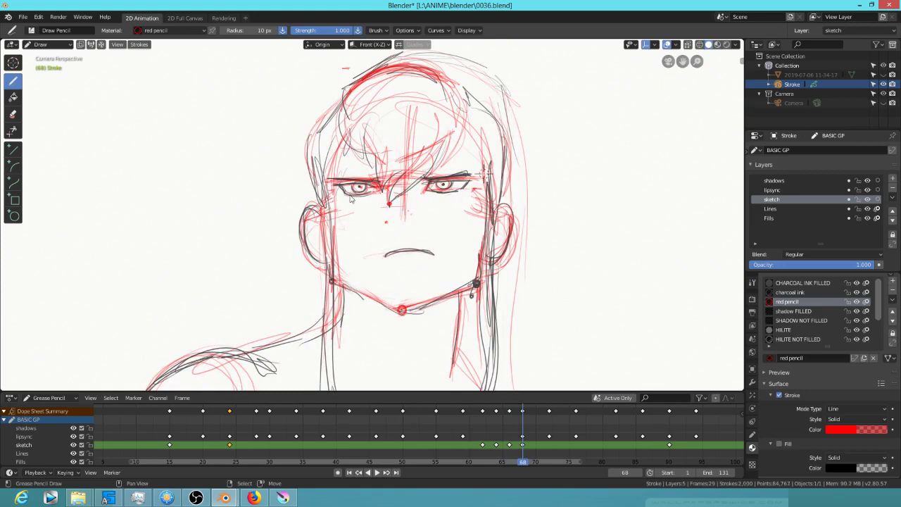
Mark the outer corner of the left-hand eye in red at frames 66 and 64, and flip back to frame 24 to compare
key(Down)
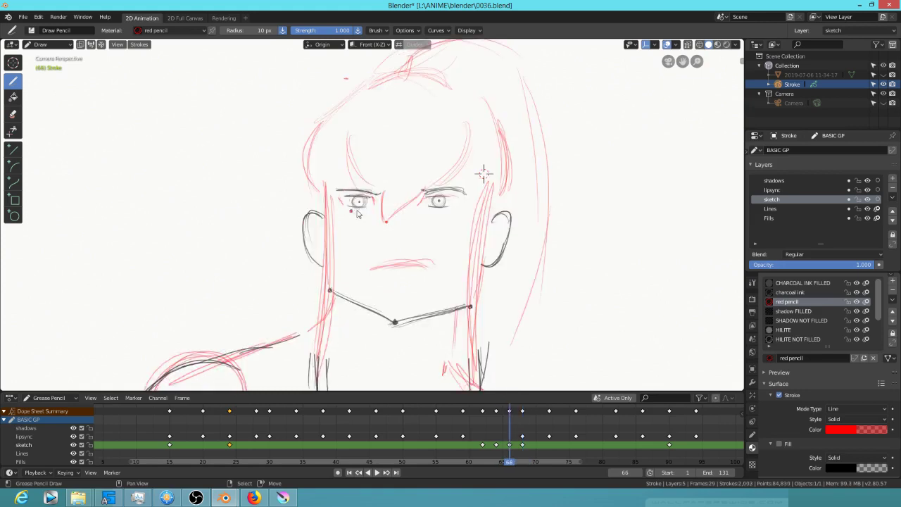
key(Down)
key(Down)
key(Up)
key(Up)
key(Down)
key(Down)
key(Up)
key(Up)
key(Down)
key(Down)
key(Down)
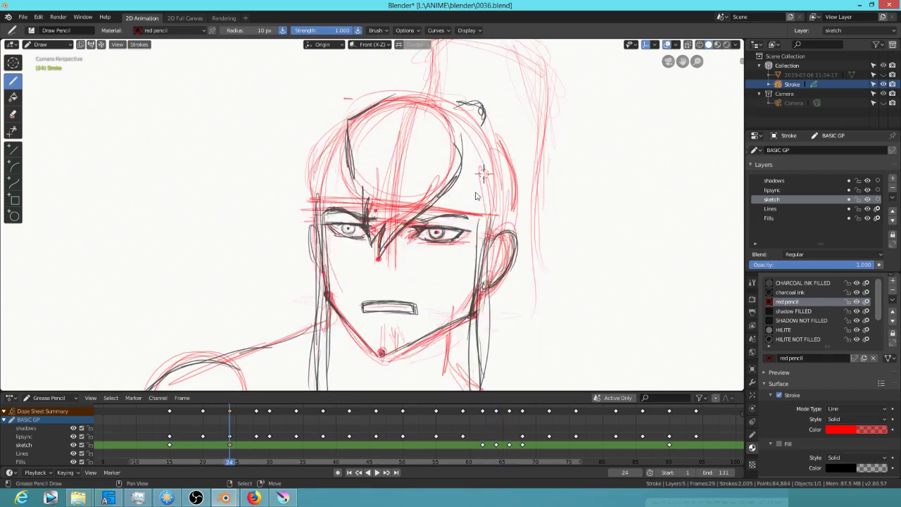
Mark the outer corner of the right-hand eye in red on the in-between keyframes at frames 64 and 66
key(Up)
key(Up)
key(Down)
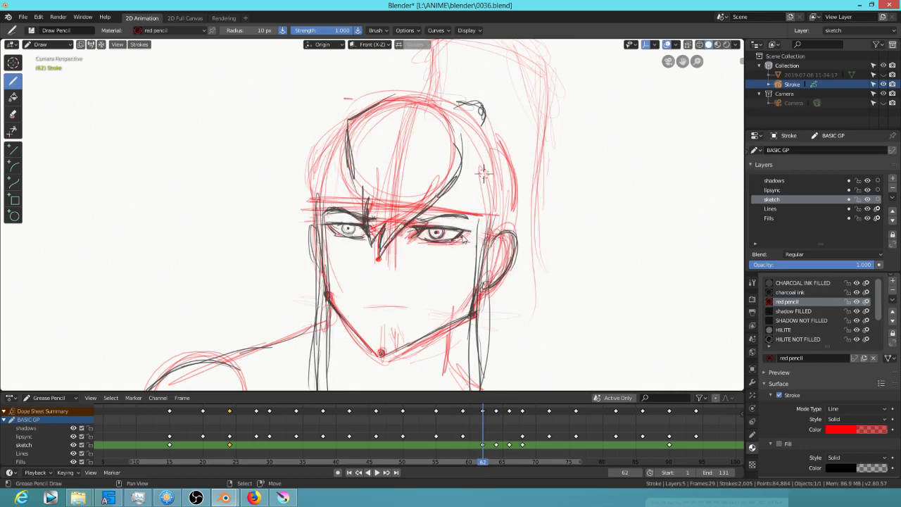
key(Up)
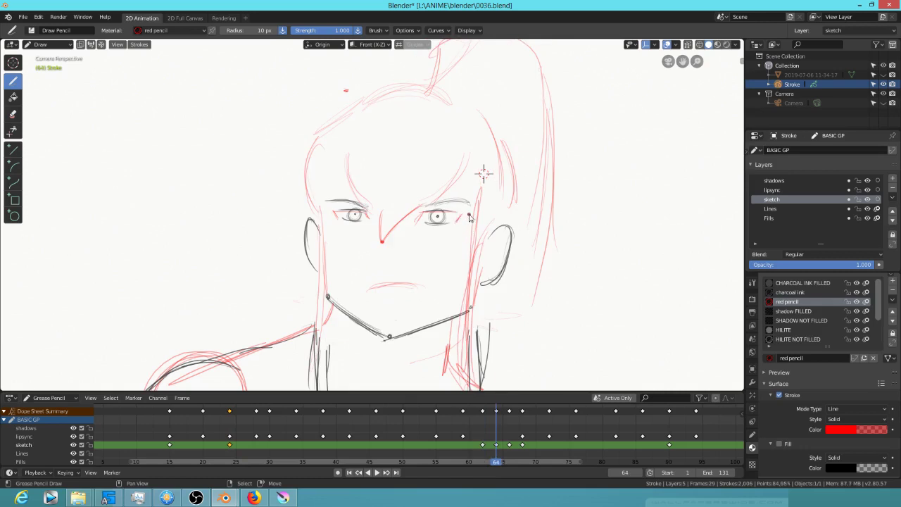
key(Up)
key(Up)
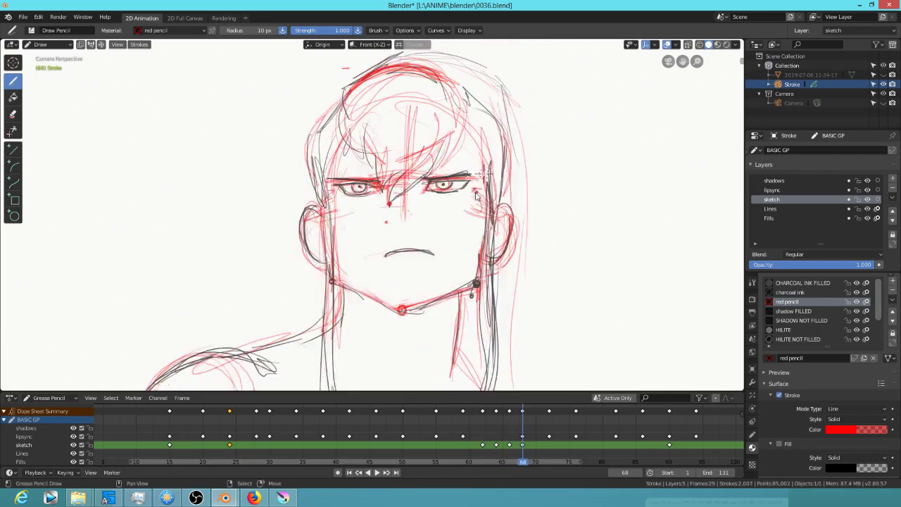
key(Down)
key(Down)
key(Down)
key(Down)
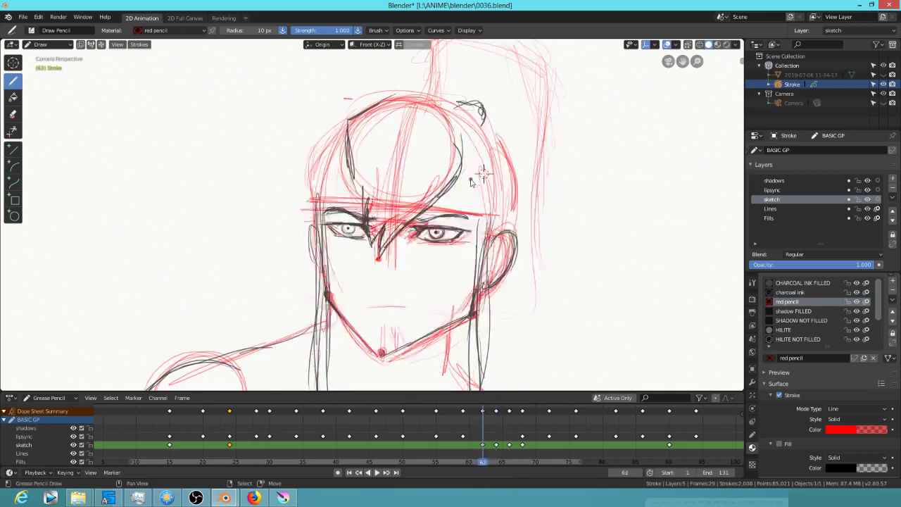
Flip through the sketch keyframes from frame 62 to frame 90 to examine the eye corners and ears
key(Up)
key(Up)
key(Up)
key(Up)
key(Up)
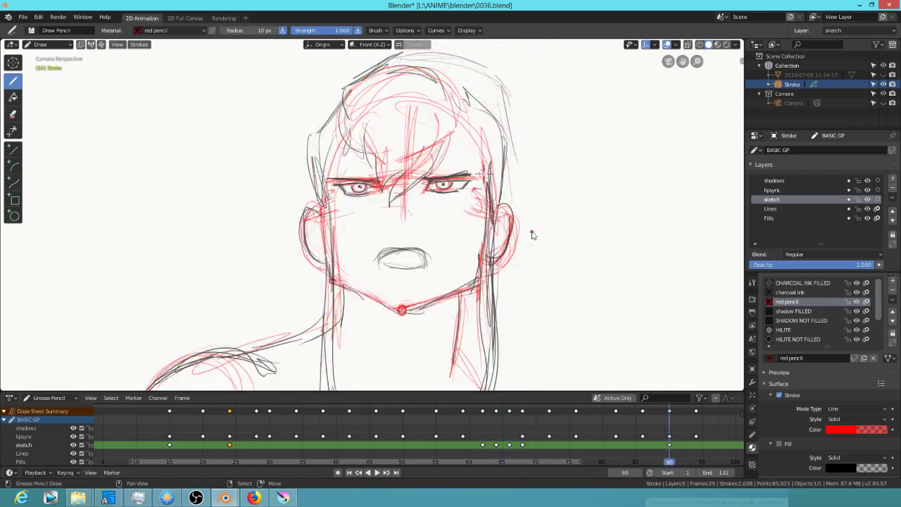
key(Down)
key(Down)
key(Down)
key(Down)
Draw red strokes along the lower edge of the right-hand ear on the in-between keyframes at frames 64 and 66
key(Up)
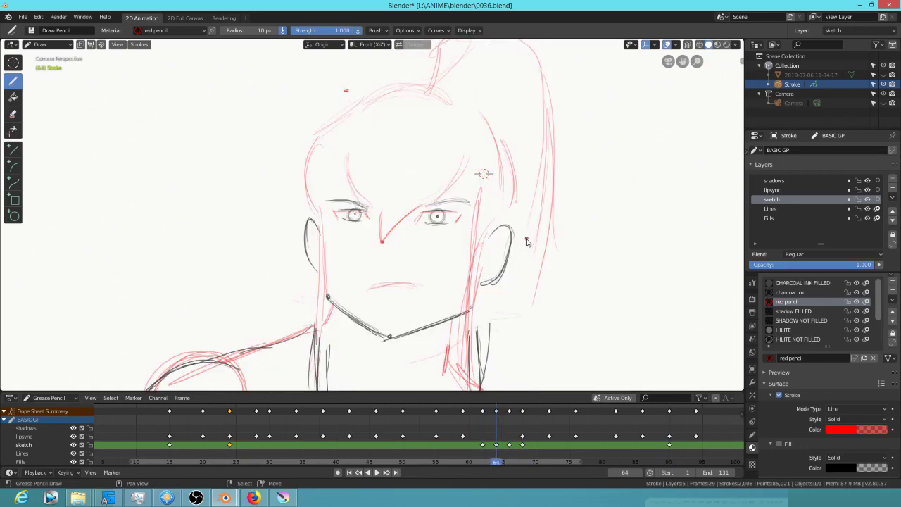
key(Down)
key(Up)
key(Up)
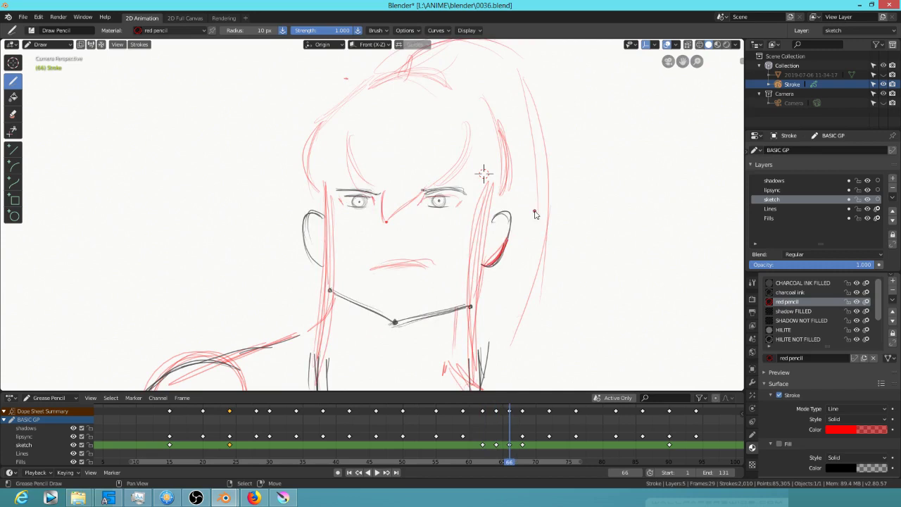
key(Up)
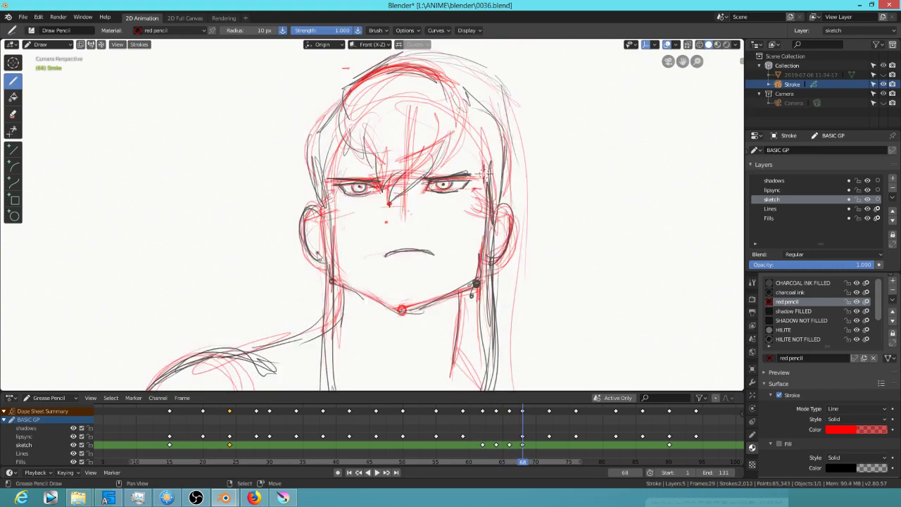
Save the Blender file and bring the whole camera frame into view
click(23, 17)
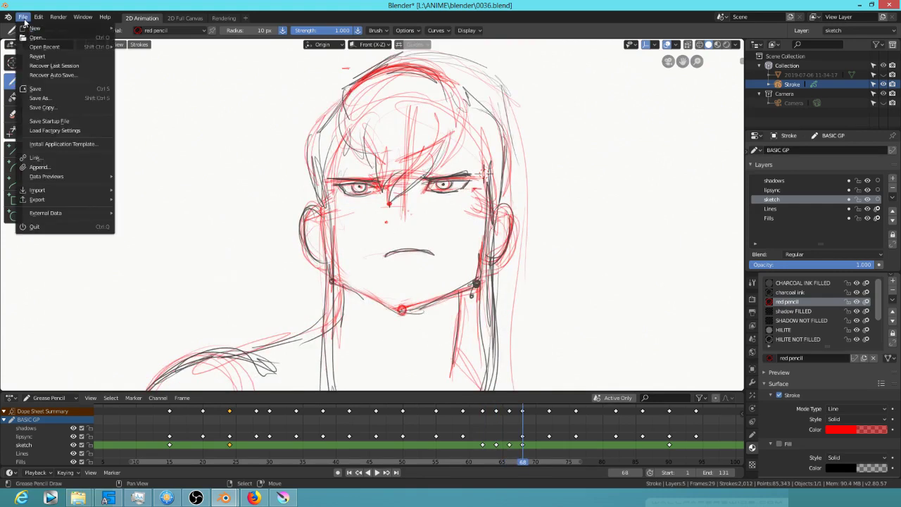
click(49, 90)
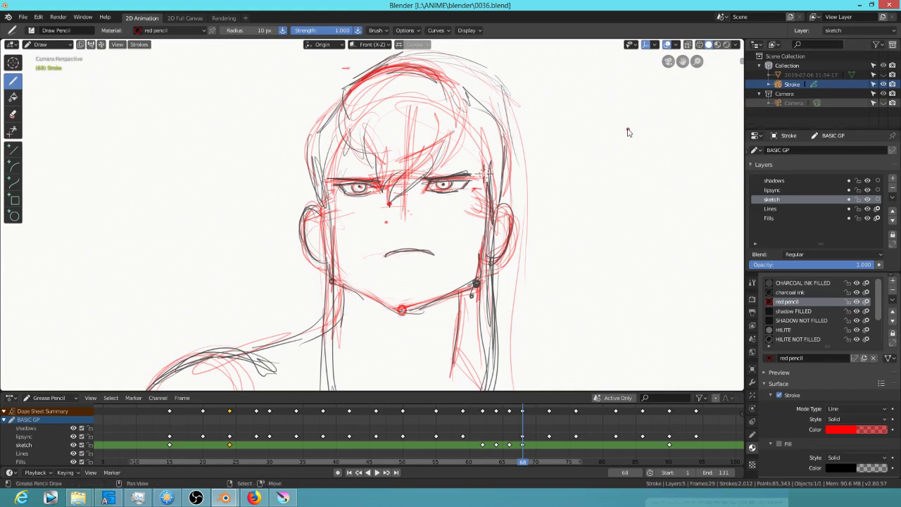
scroll(571, 220, down, 4)
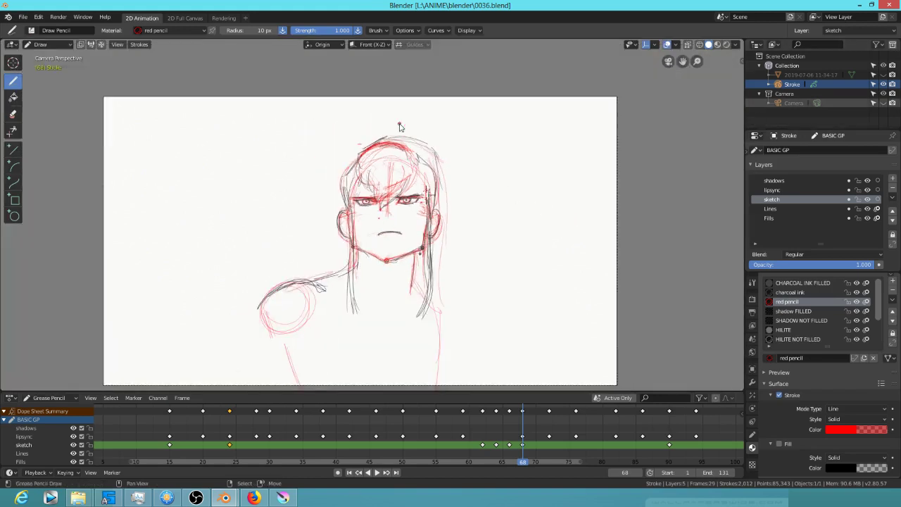